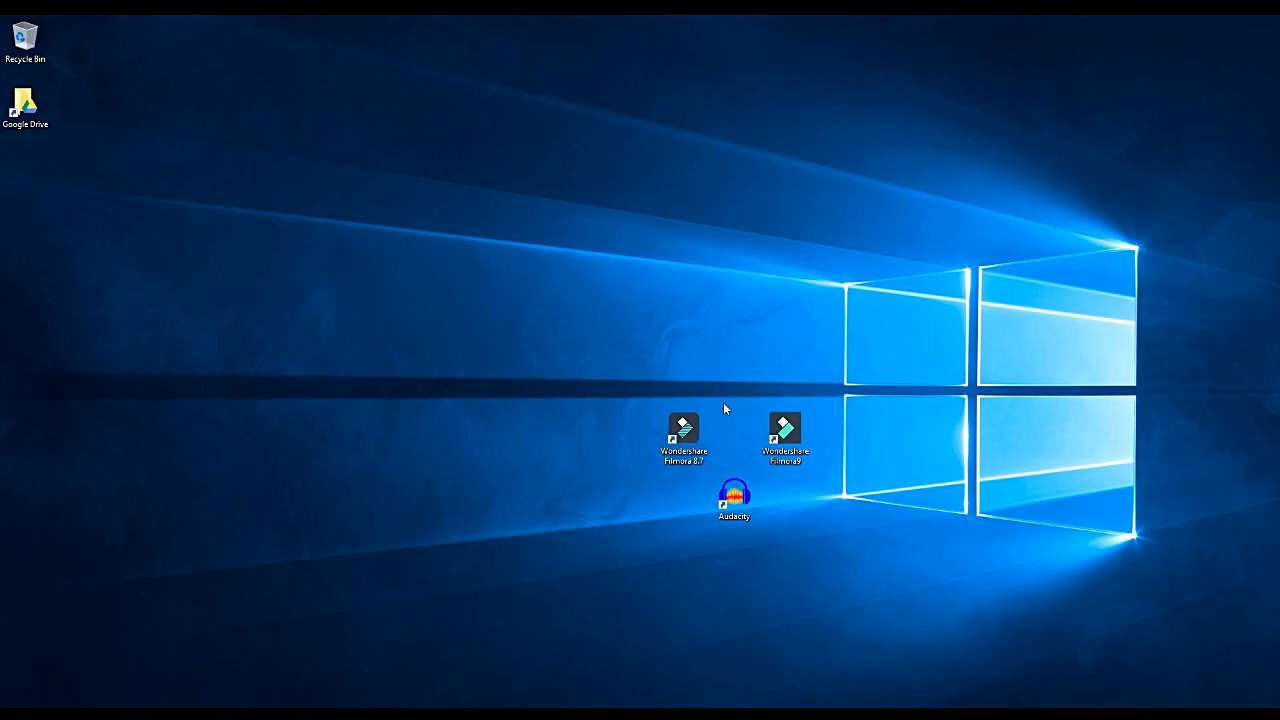
# Step: Start Wondershare Filmora 8.7 in full feature mode and import the six screen recordings into My Album
pyautogui.doubleClick(686, 428)
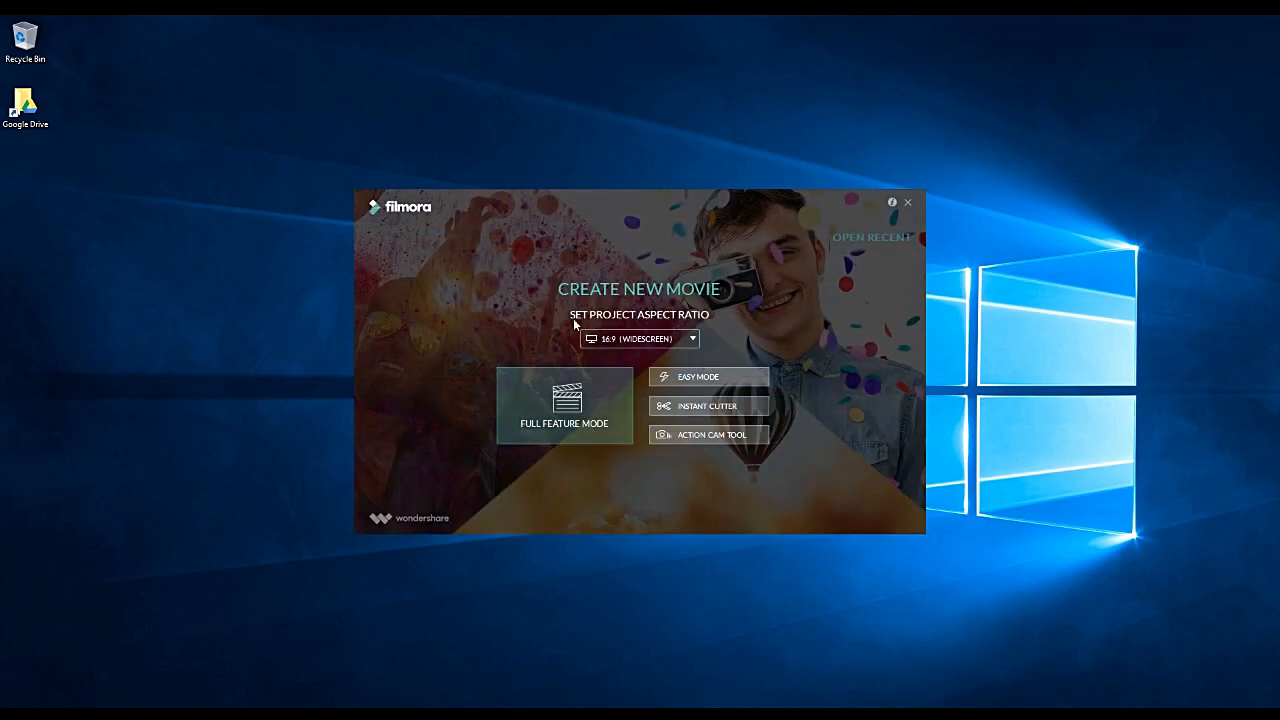
pyautogui.click(564, 402)
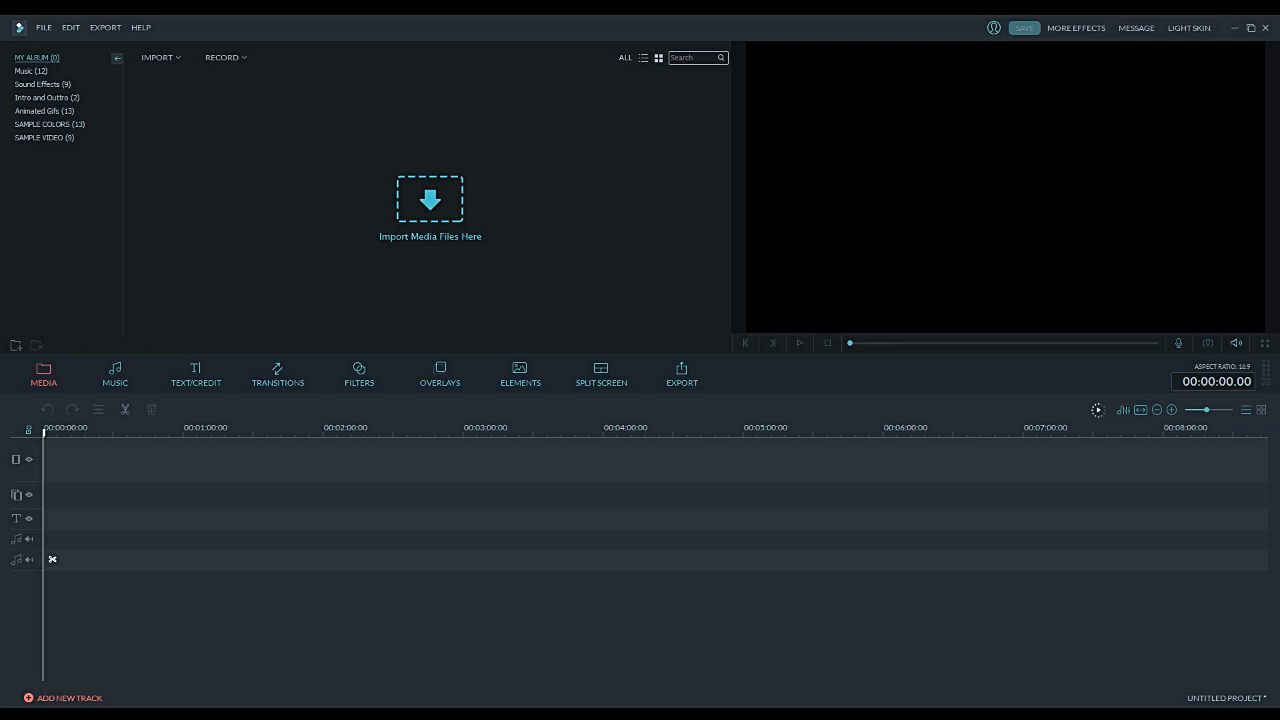
pyautogui.moveTo(797, 308); pyautogui.dragTo(410, 190)
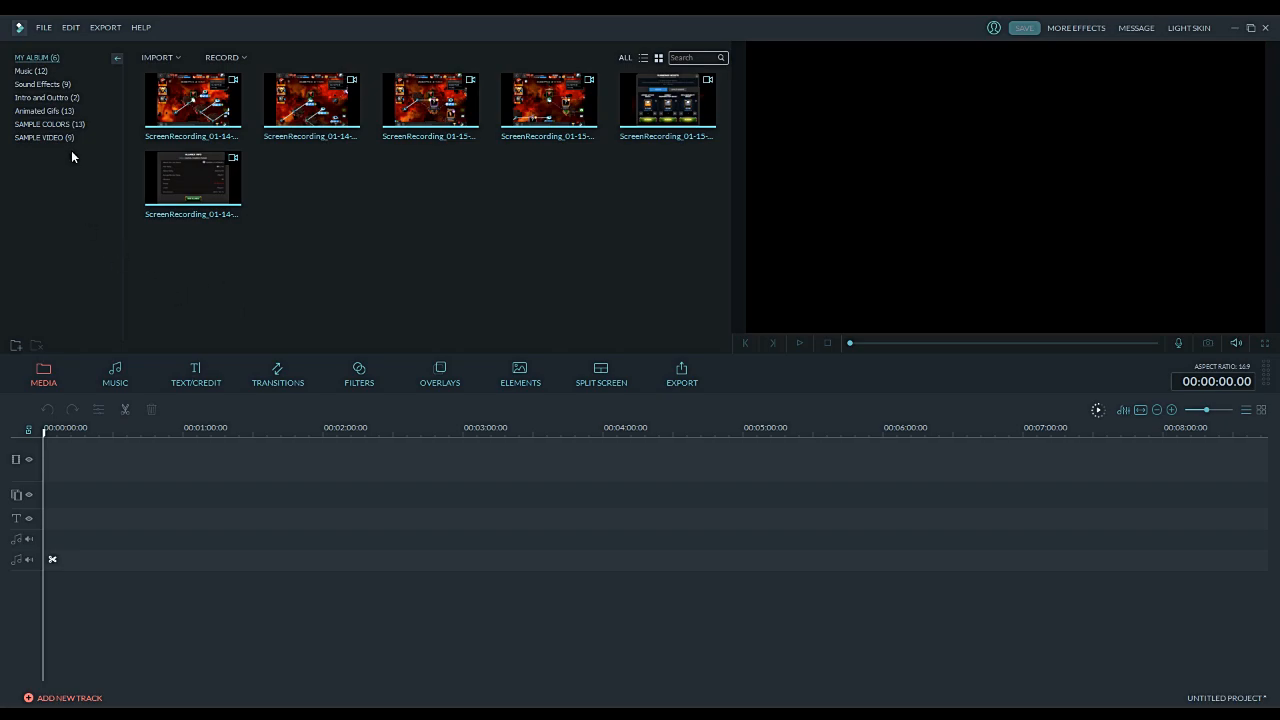
pyautogui.click(58, 98)
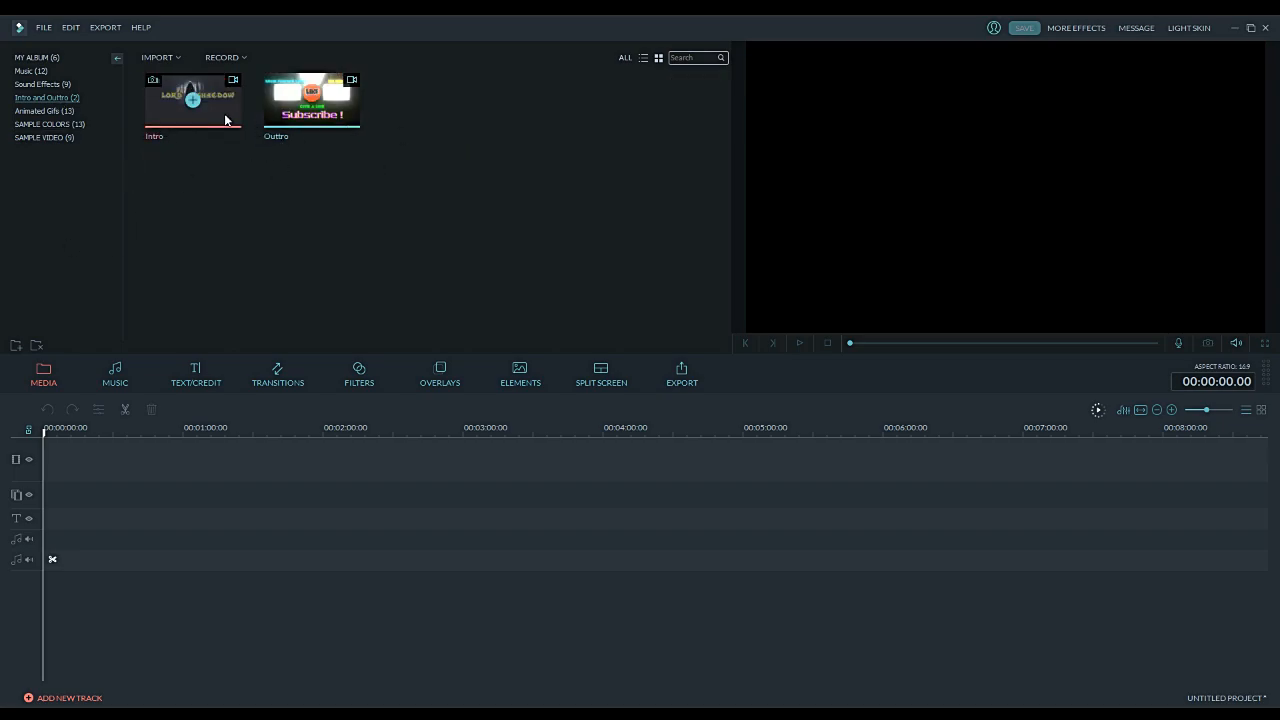
pyautogui.moveTo(210, 142); pyautogui.dragTo(71, 455)
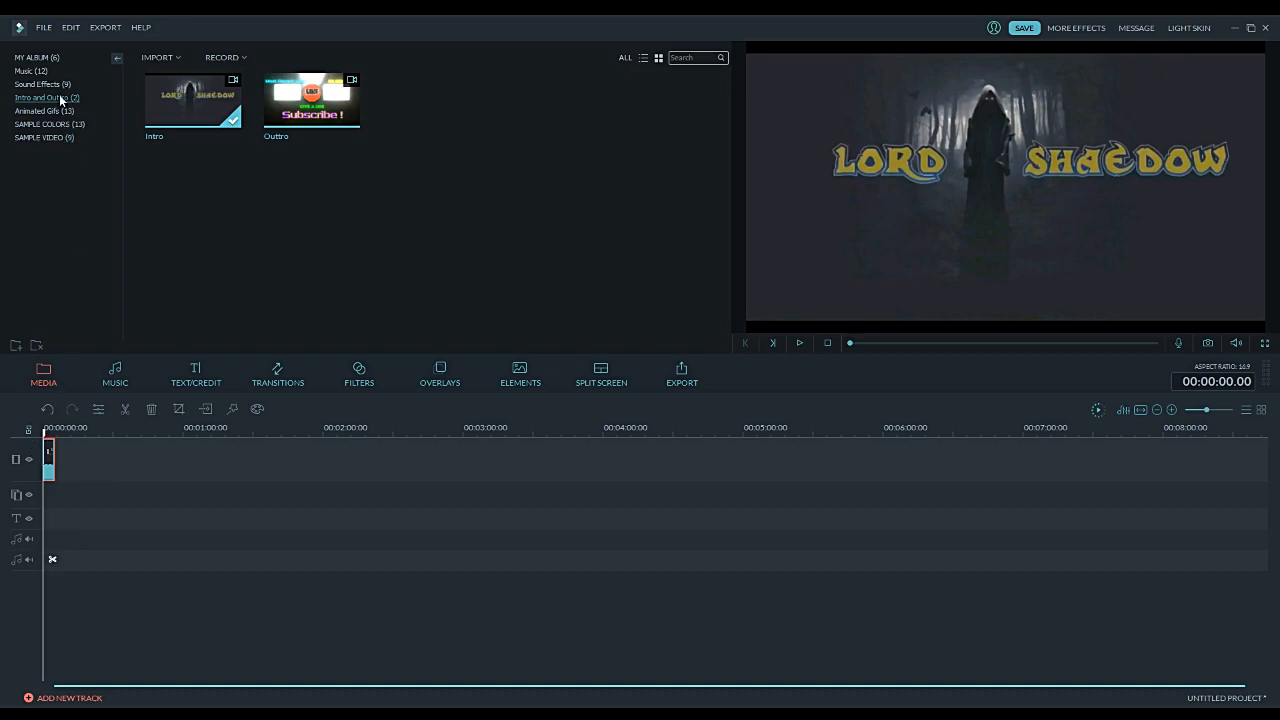
pyautogui.click(45, 57)
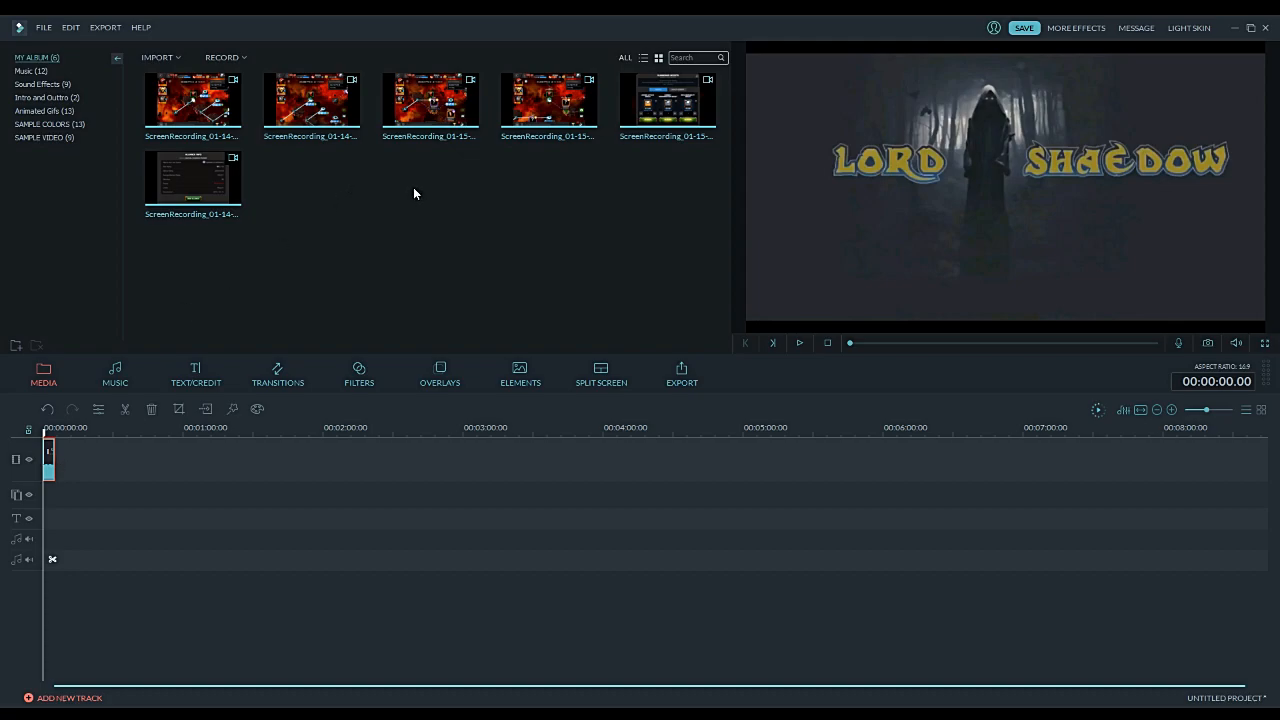
pyautogui.click(240, 180)
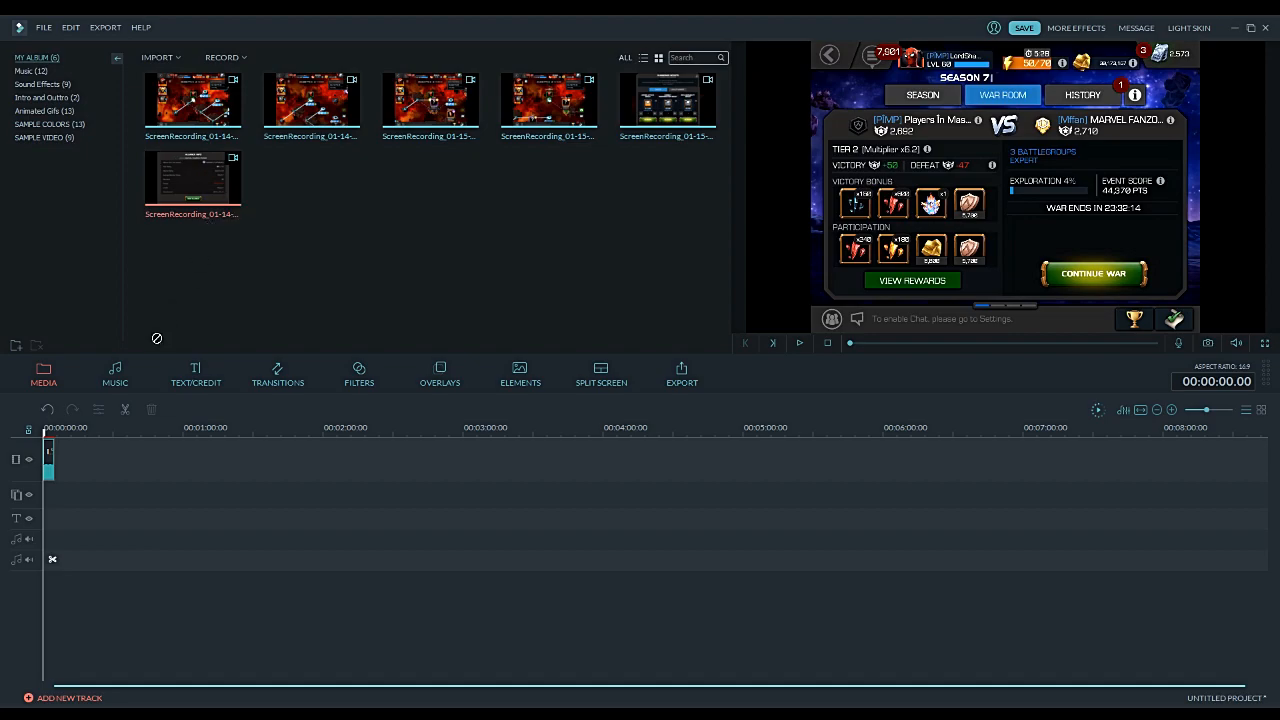
pyautogui.moveTo(91, 430); pyautogui.dragTo(72, 446)
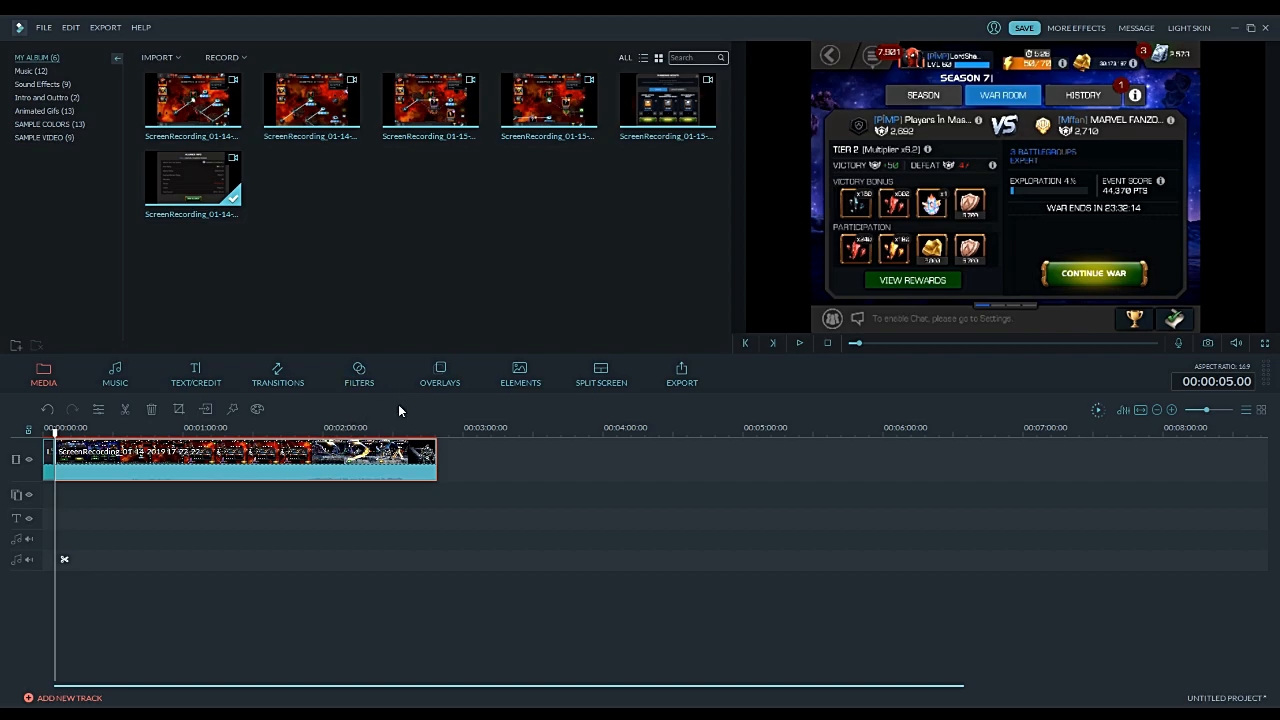
# Step: Split the first screen recording near its end at 00:02:46.21, delete the leftover piece and play back the cut
pyautogui.click(402, 430)
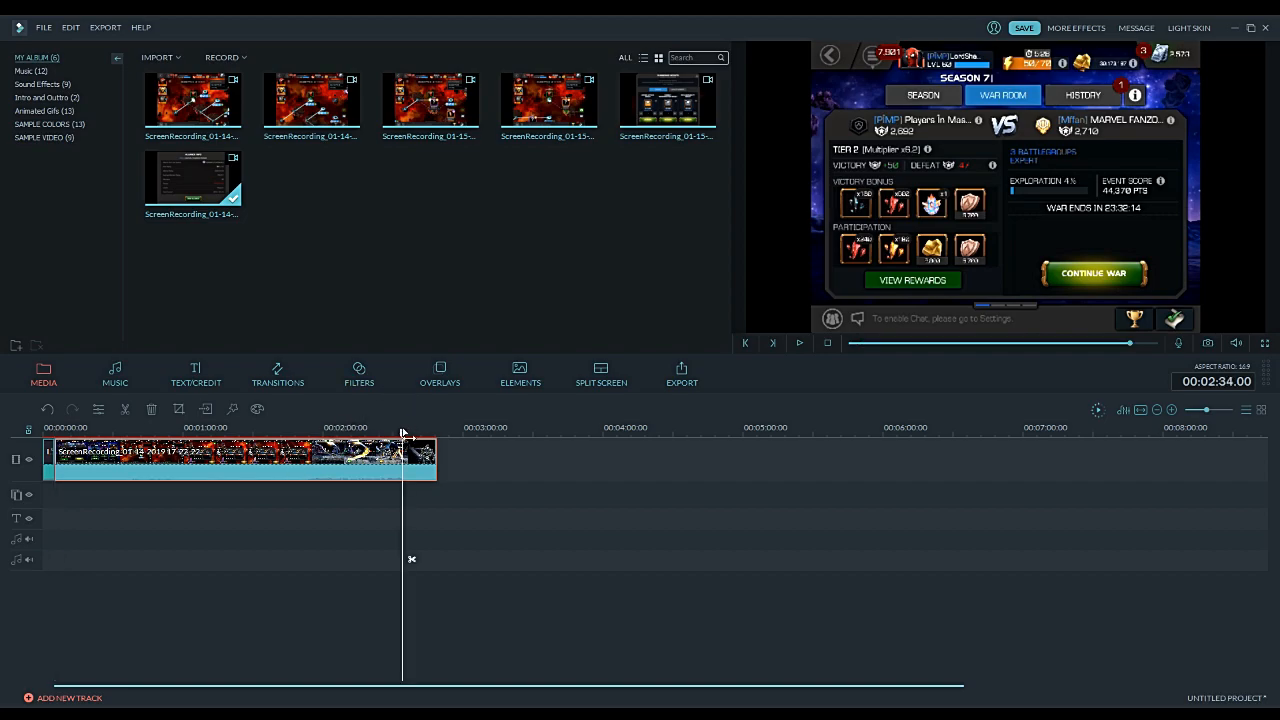
pyautogui.moveTo(402, 432); pyautogui.dragTo(441, 428)
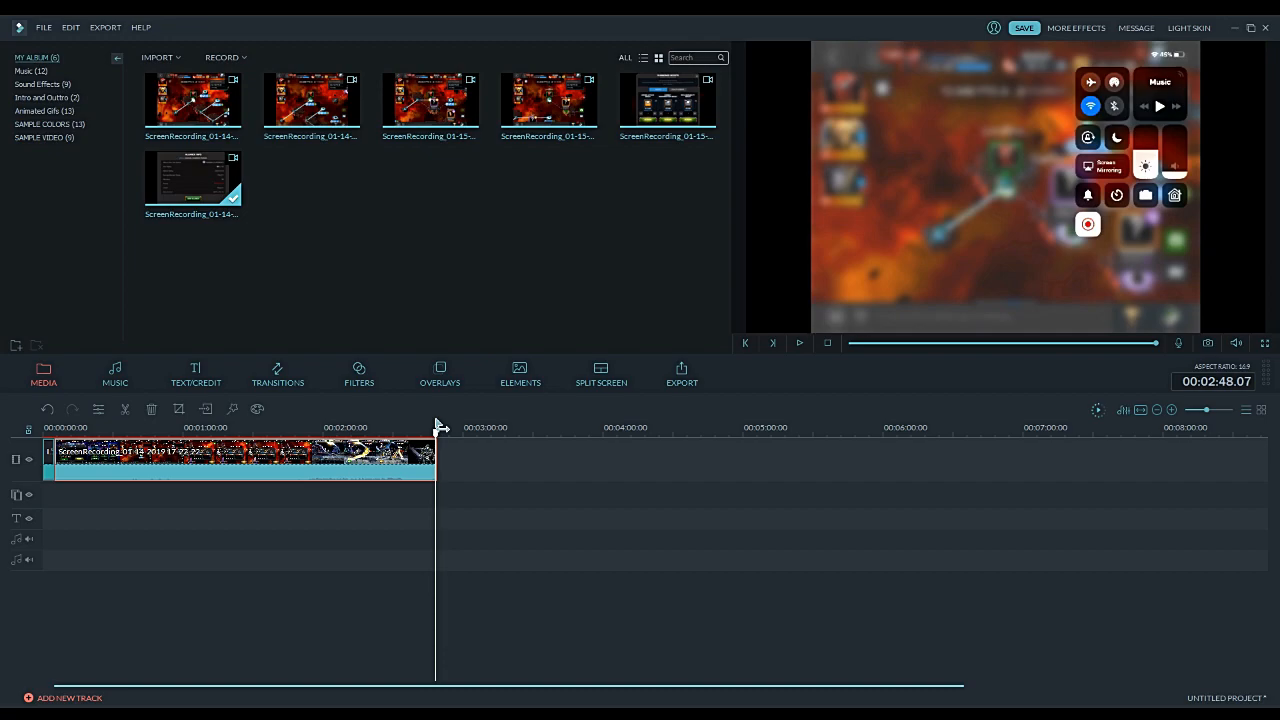
pyautogui.moveTo(441, 428); pyautogui.dragTo(438, 428)
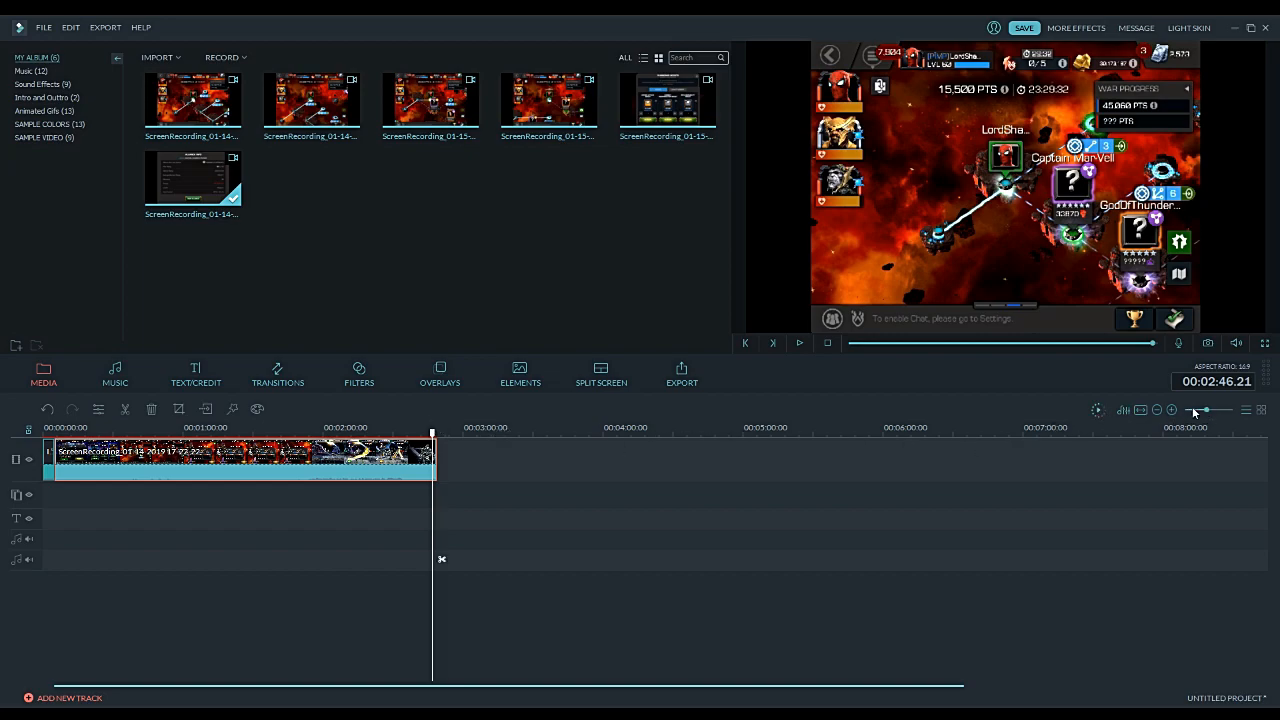
pyautogui.moveTo(1203, 410); pyautogui.dragTo(1211, 411)
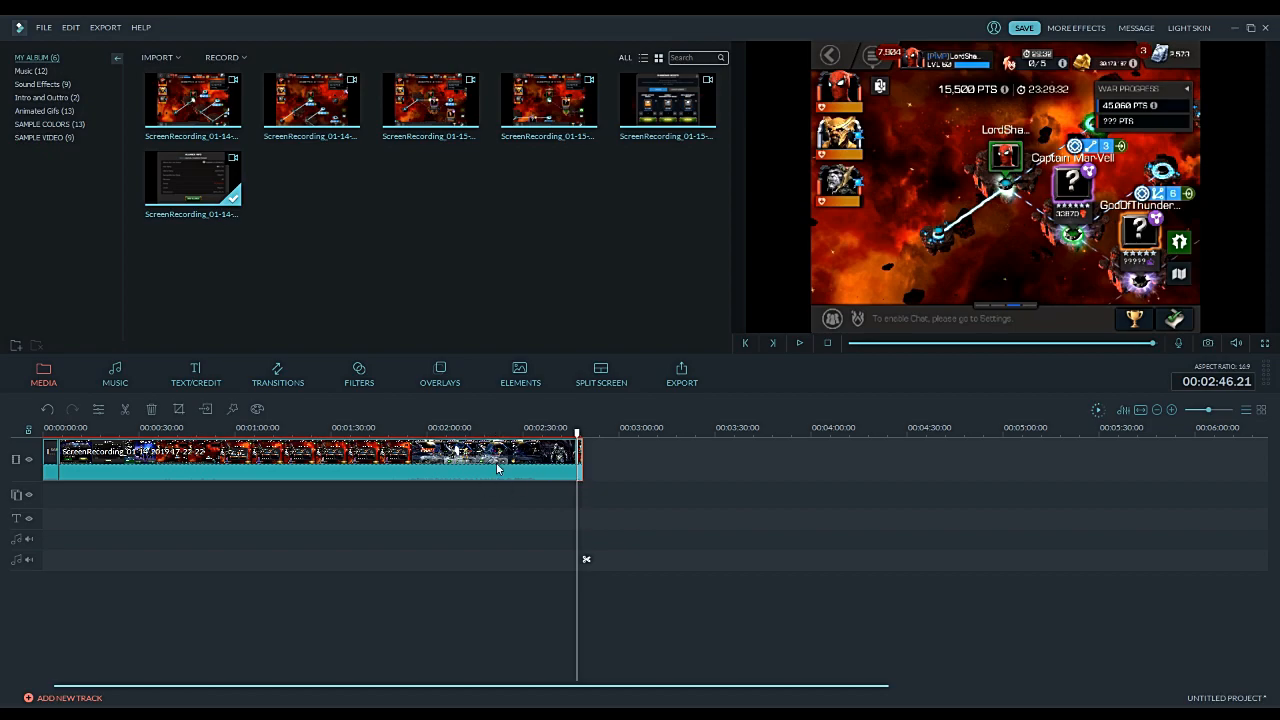
pyautogui.click(582, 470)
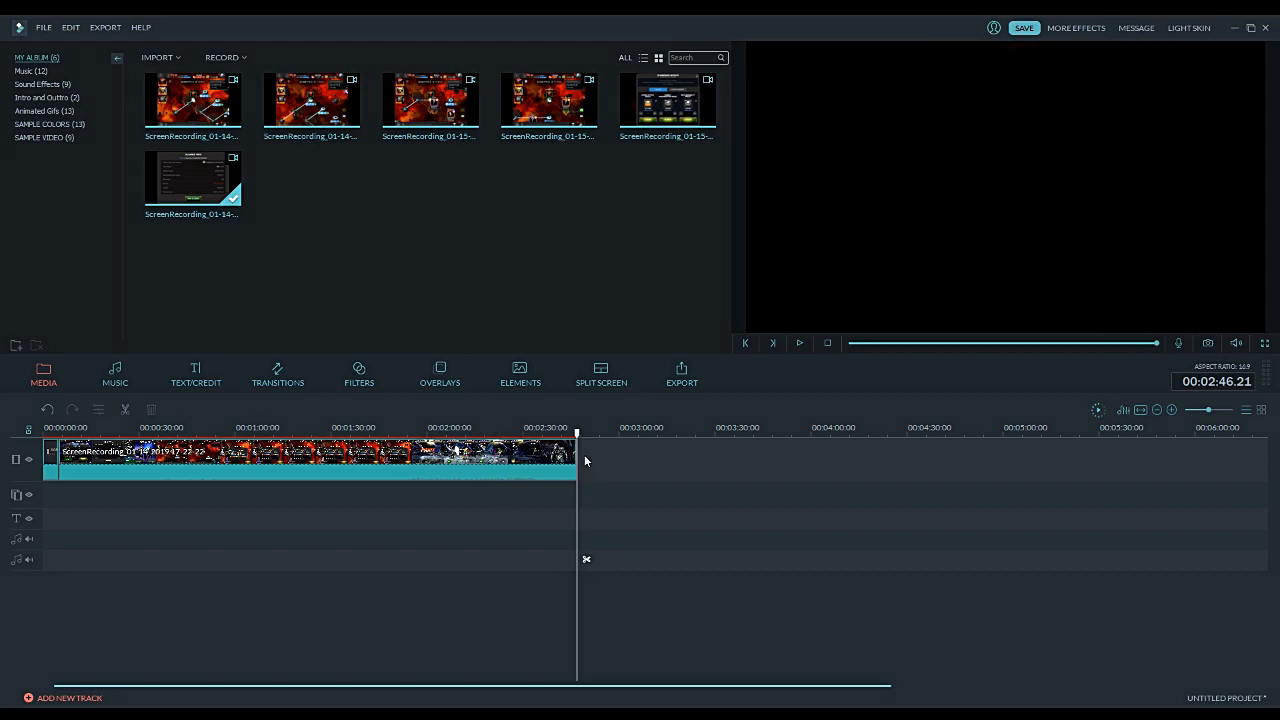
pyautogui.moveTo(577, 432); pyautogui.dragTo(570, 432)
pyautogui.click(800, 343)
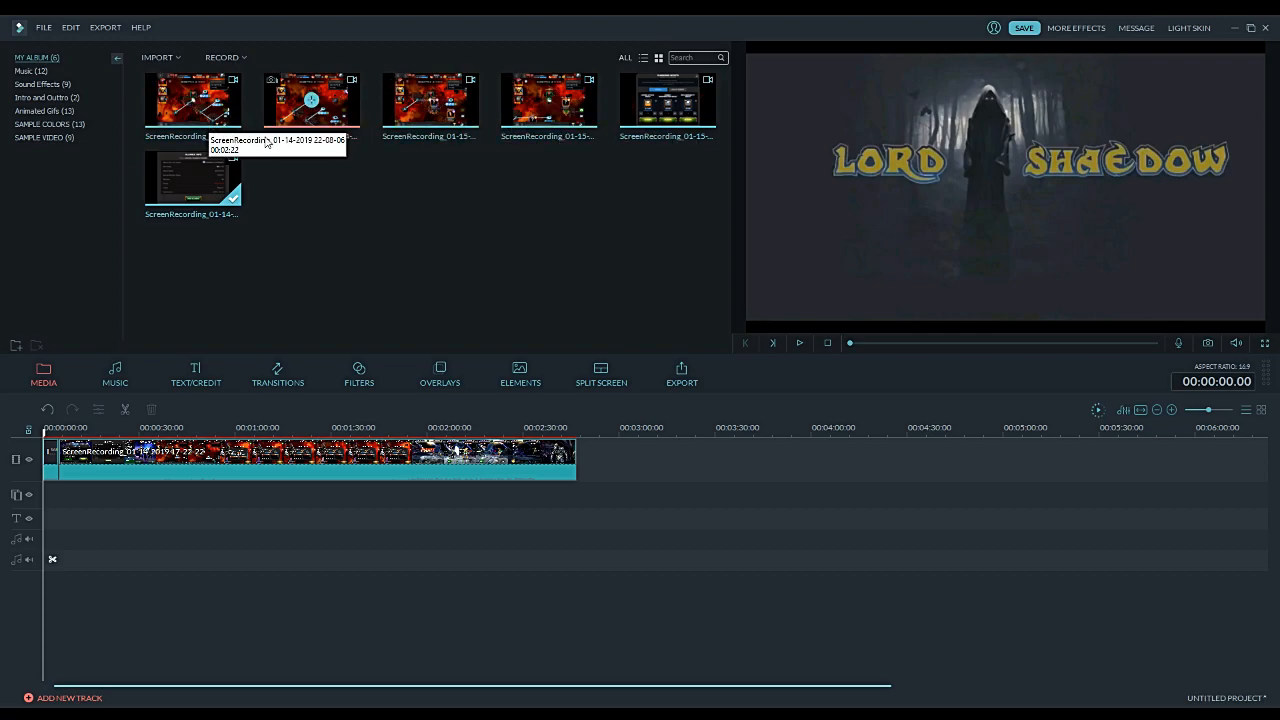
# Step: Preview the opening moments of the unused map recordings in My Album to determine which one follows the first recording
pyautogui.click(560, 115)
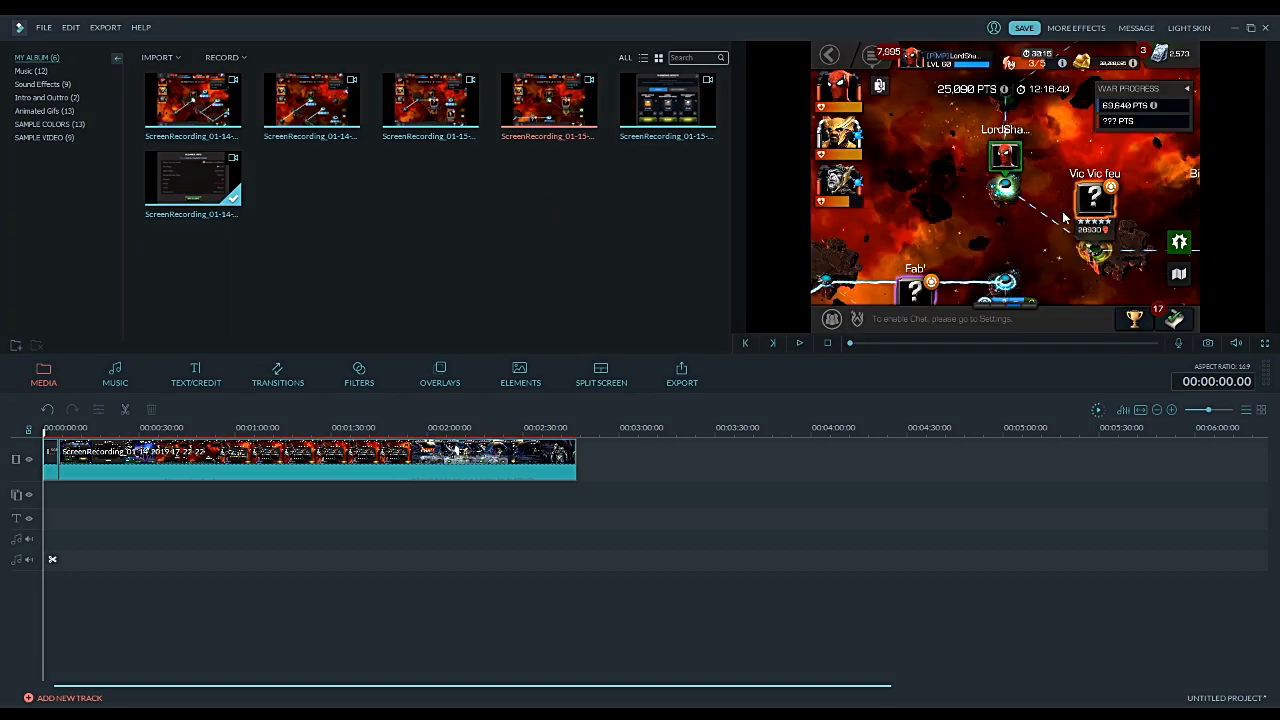
pyautogui.click(459, 124)
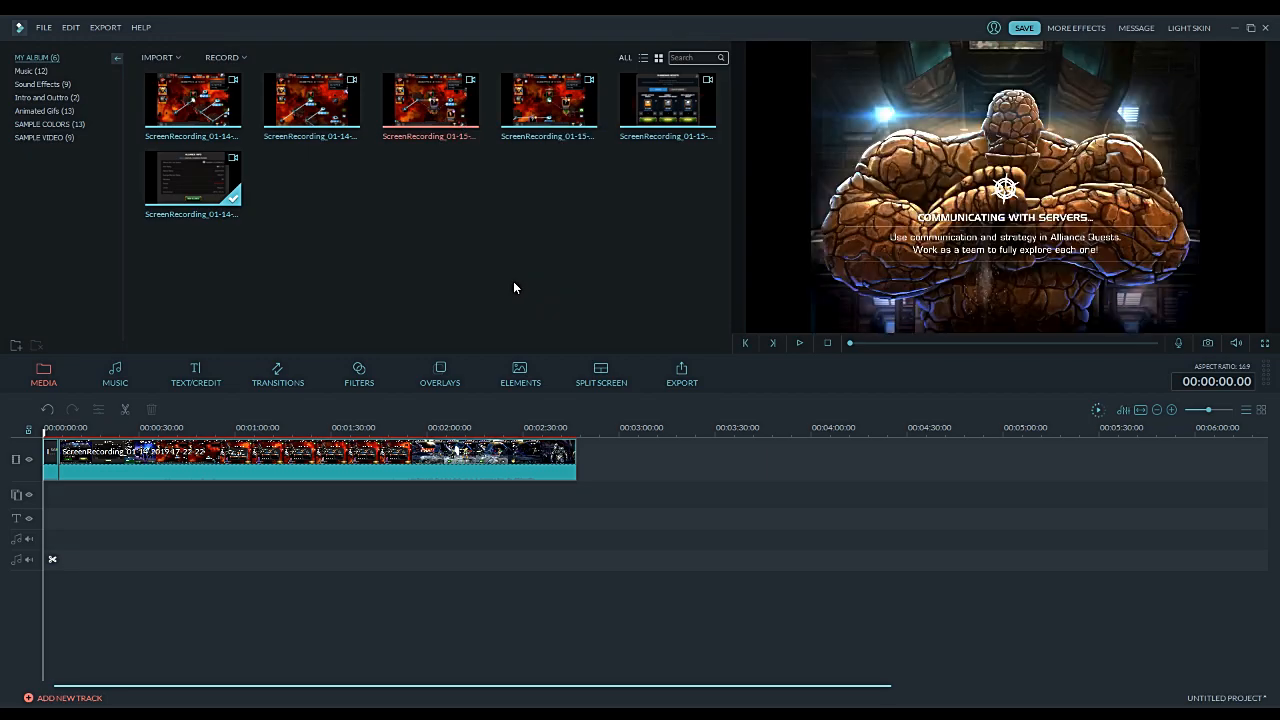
pyautogui.moveTo(850, 346); pyautogui.dragTo(855, 345)
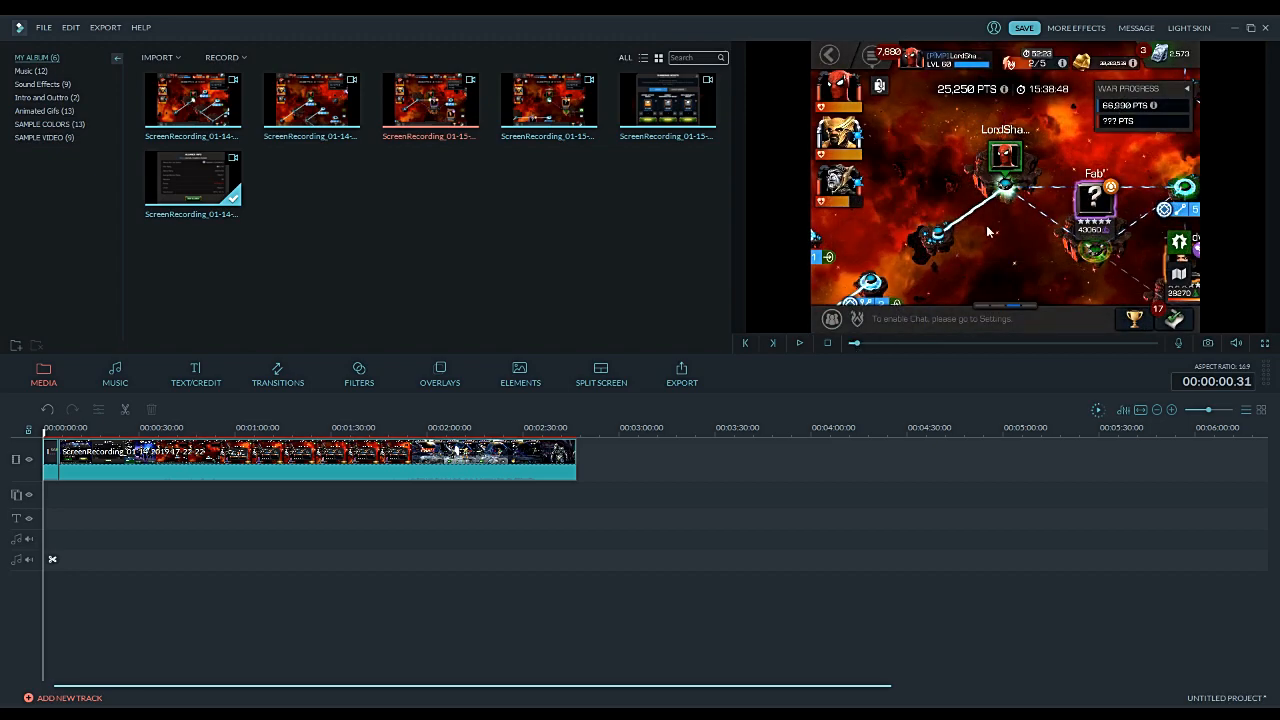
pyautogui.click(325, 118)
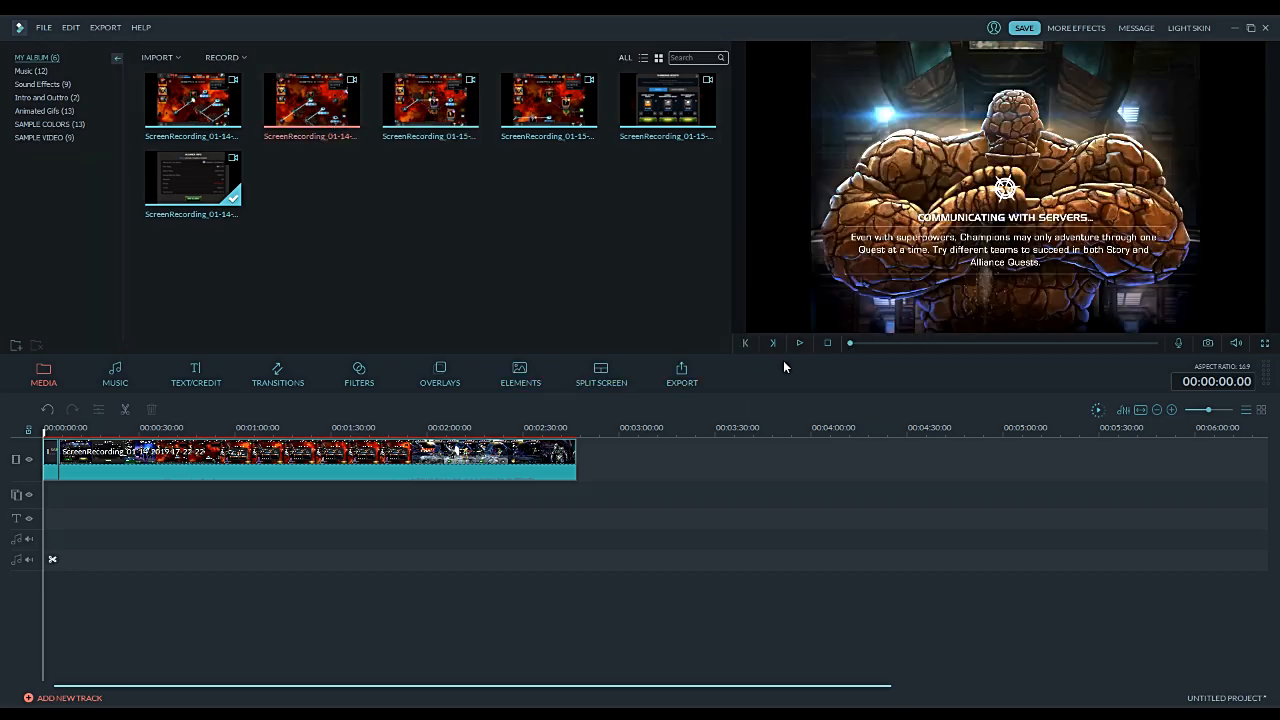
pyautogui.moveTo(851, 343); pyautogui.dragTo(855, 349)
pyautogui.click(800, 344)
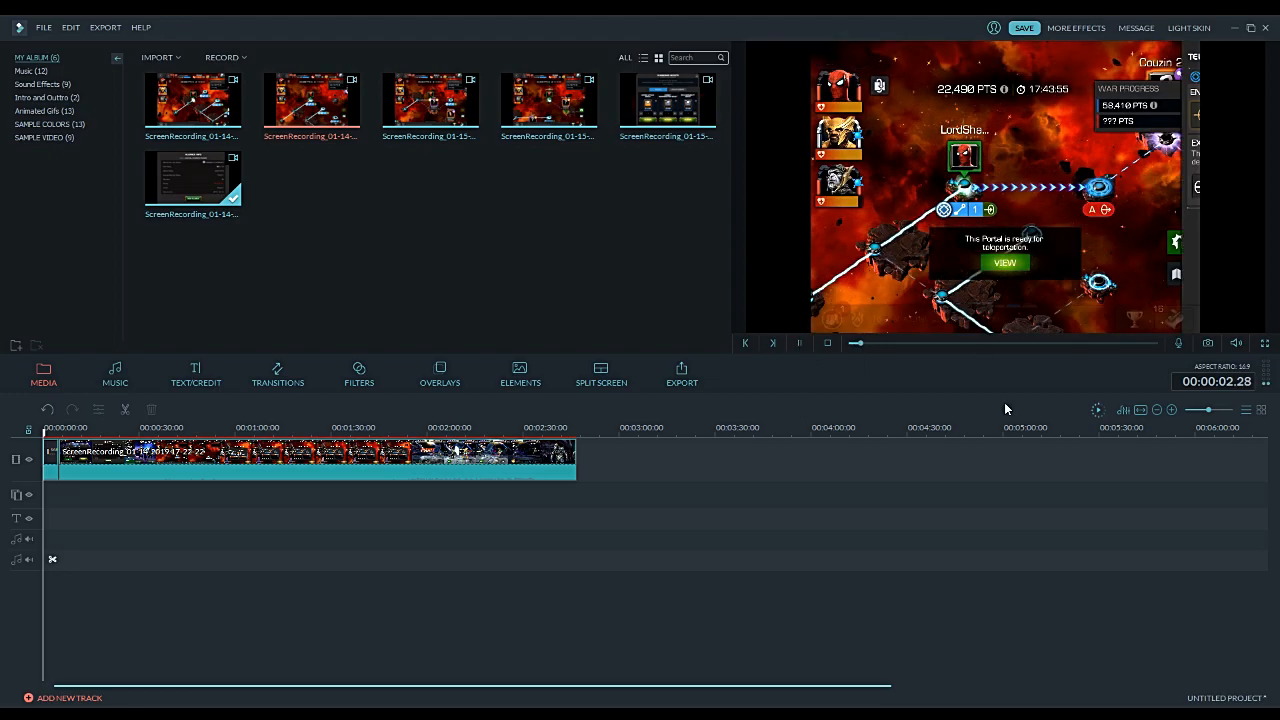
pyautogui.click(800, 344)
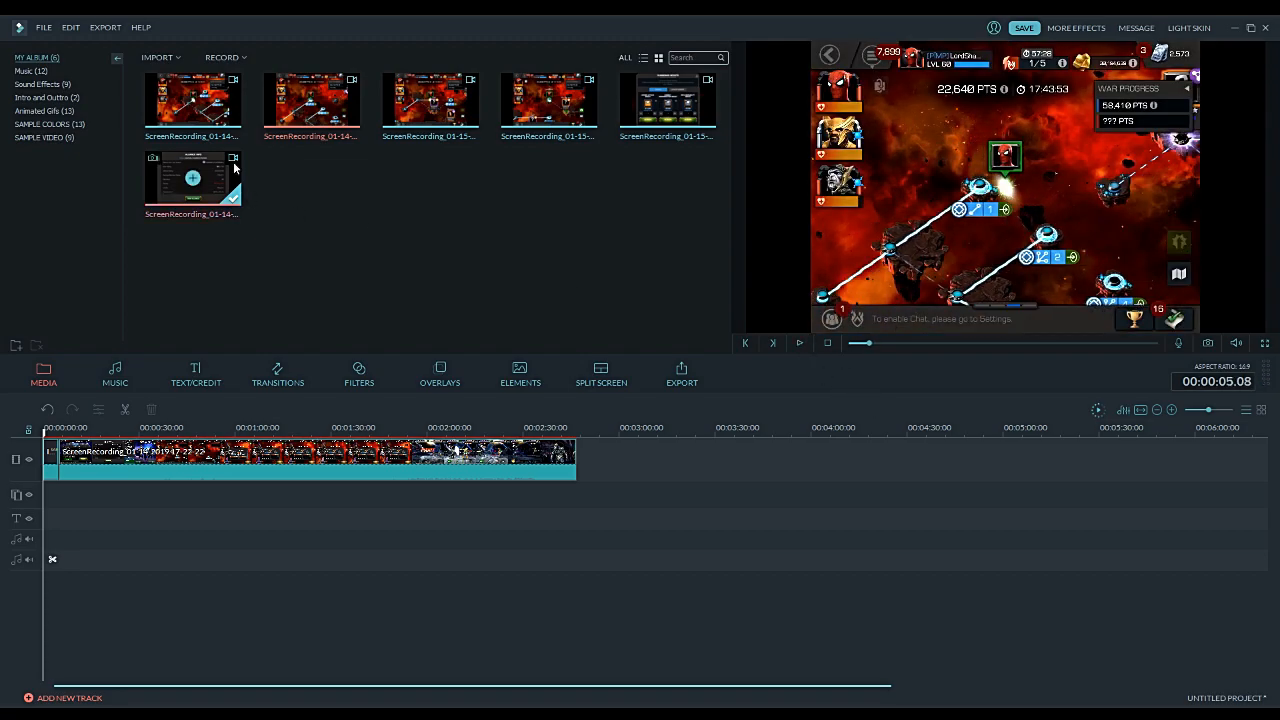
pyautogui.click(230, 119)
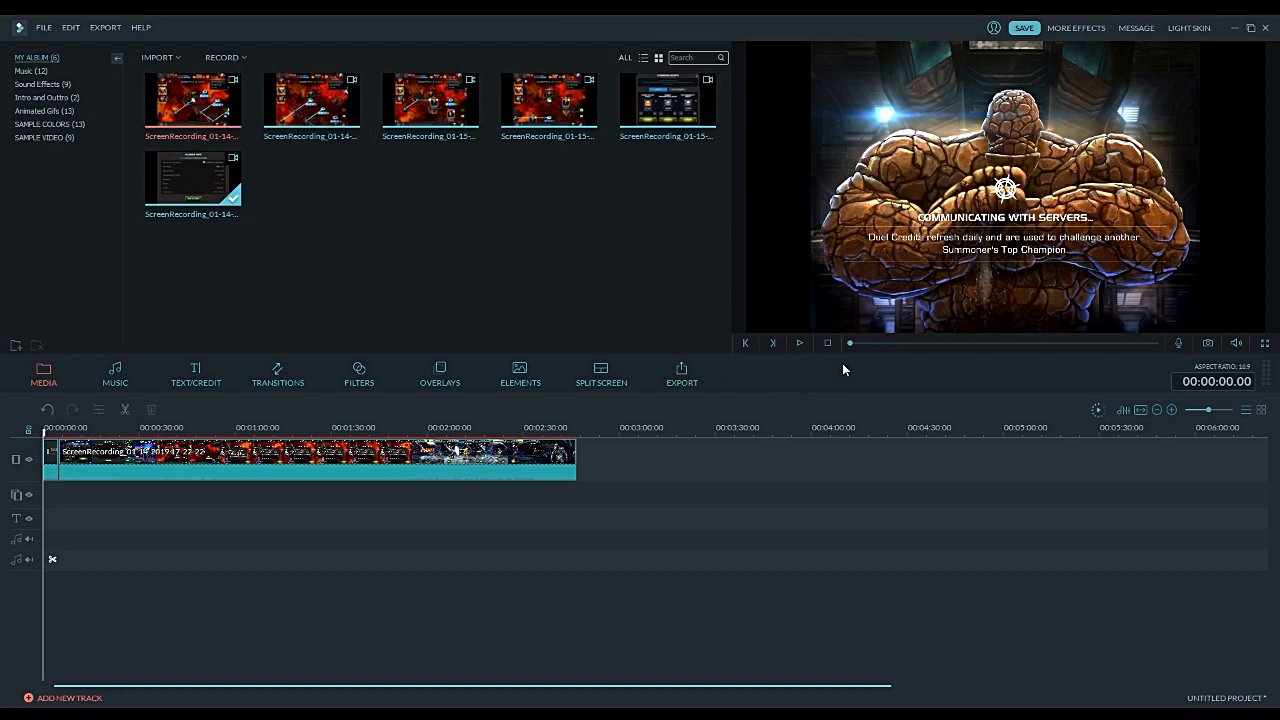
pyautogui.moveTo(851, 346); pyautogui.dragTo(857, 346)
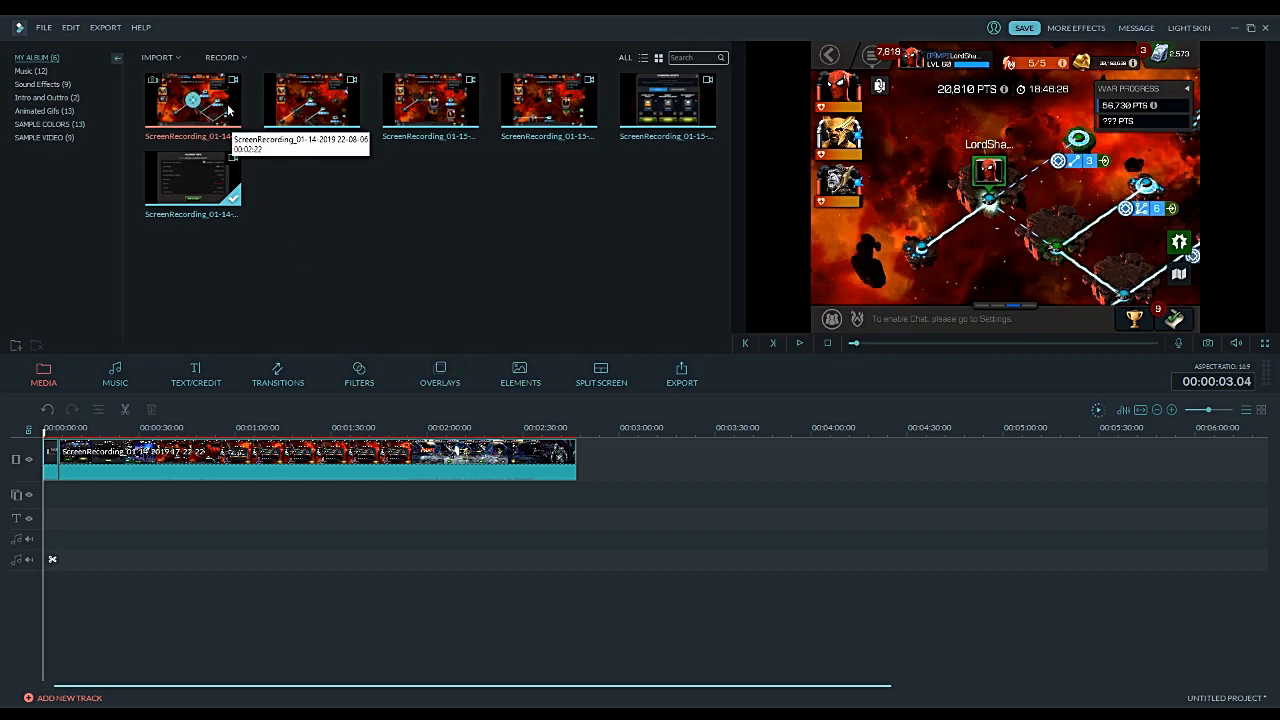
pyautogui.moveTo(233, 117); pyautogui.dragTo(586, 458)
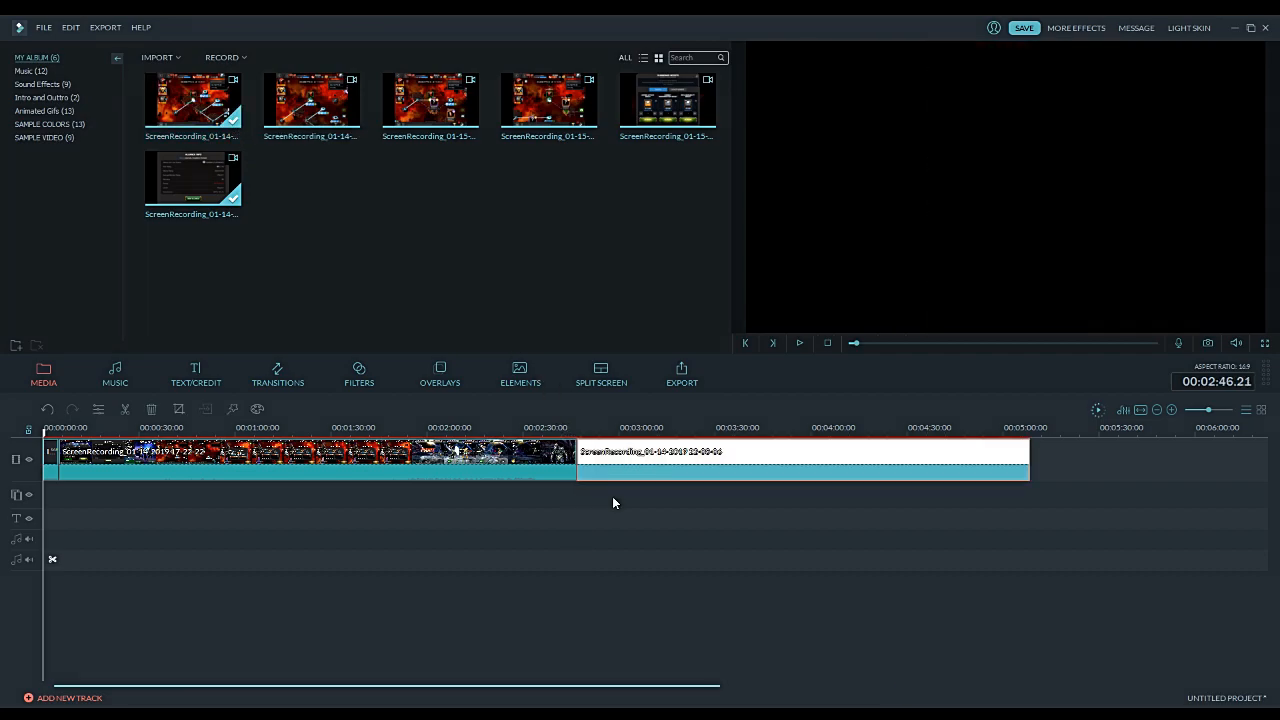
pyautogui.click(1018, 431)
pyautogui.moveTo(1018, 431); pyautogui.dragTo(1022, 434)
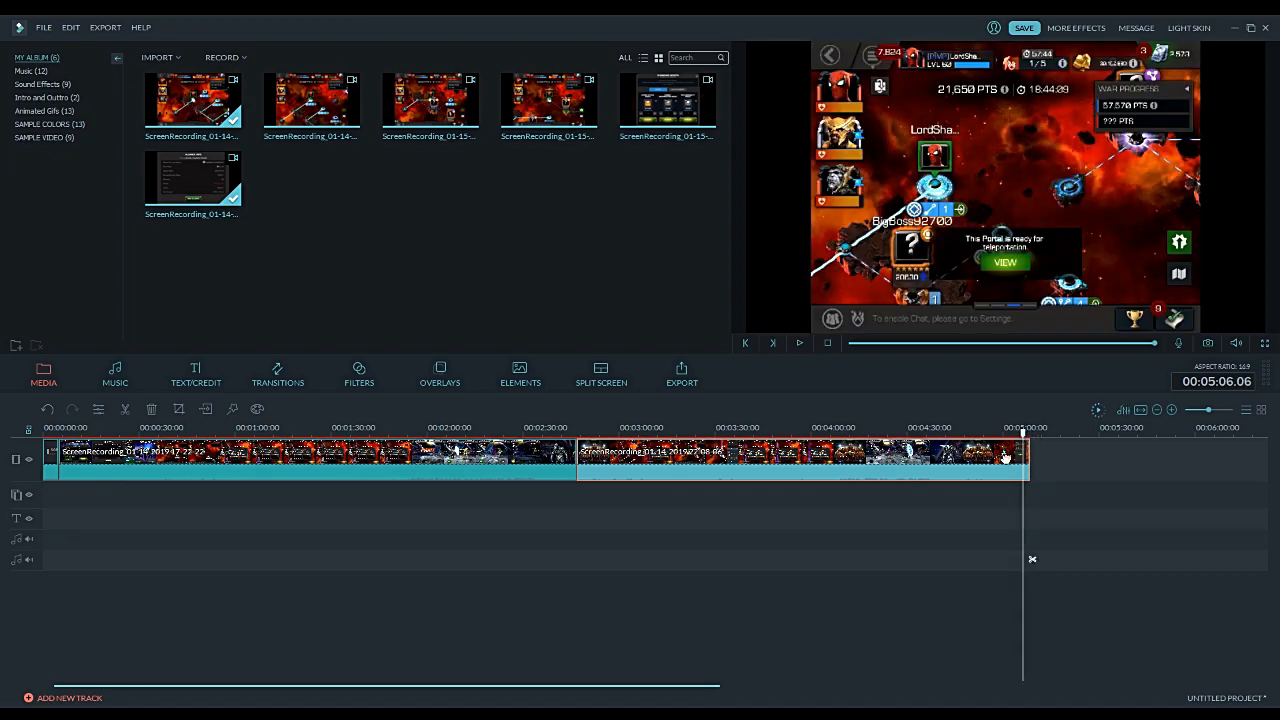
pyautogui.hotkey('ctrl', 'b')
pyautogui.press('Delete')
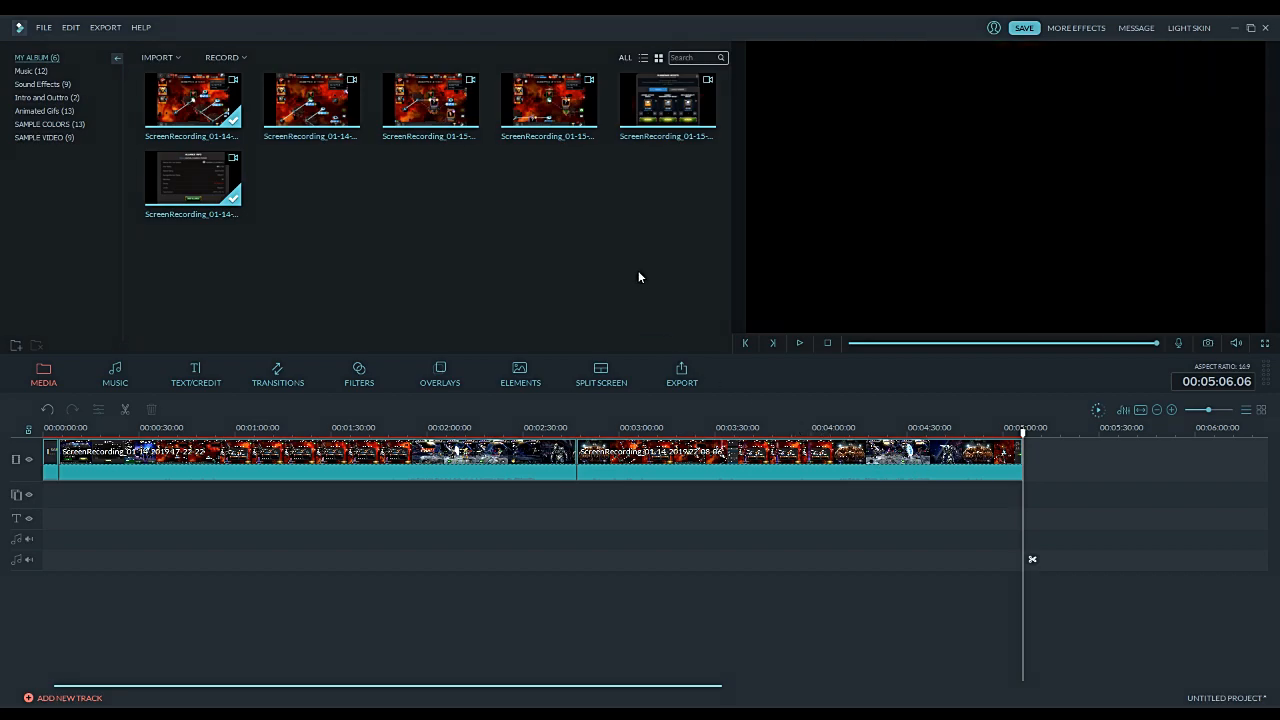
pyautogui.click(335, 132)
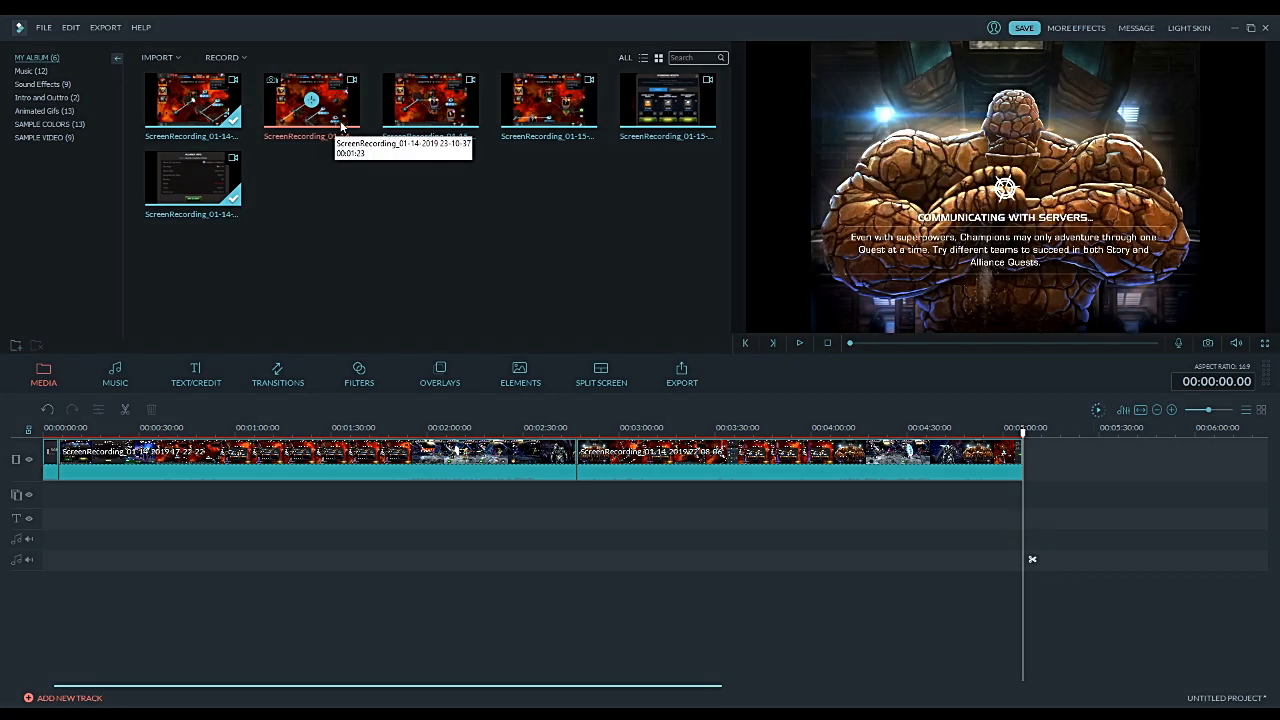
pyautogui.moveTo(341, 117); pyautogui.dragTo(1031, 457)
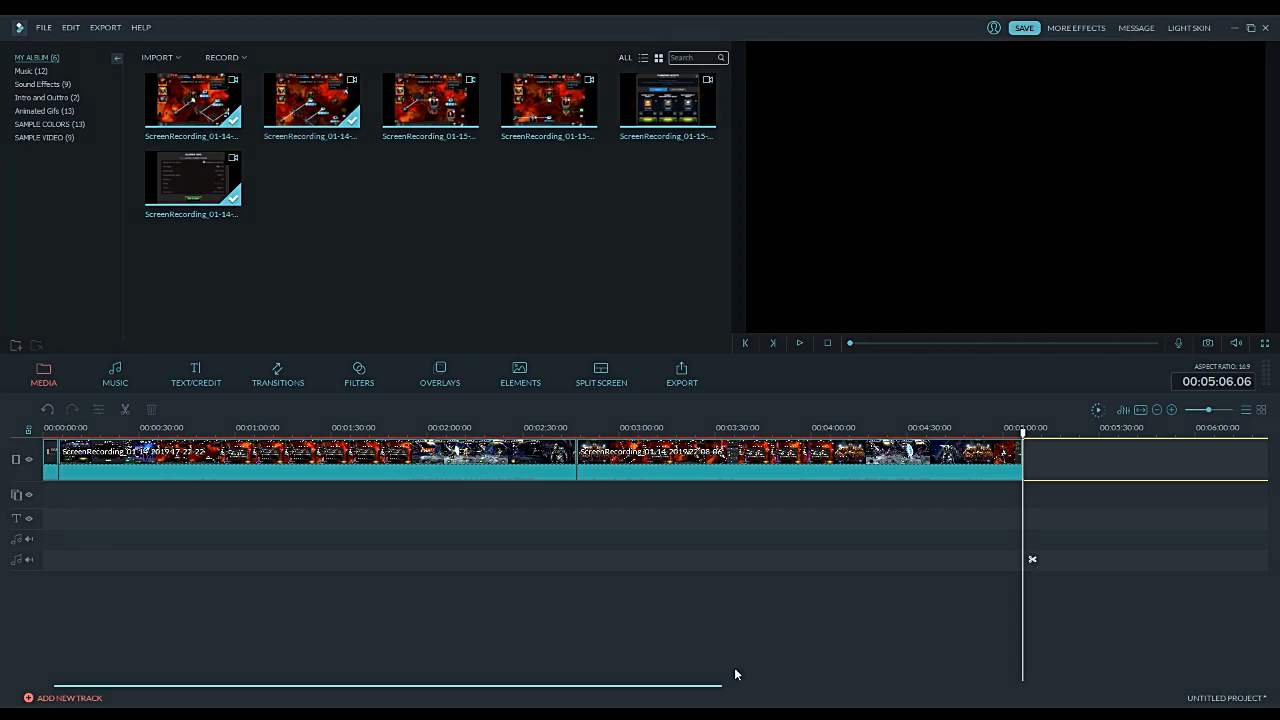
pyautogui.moveTo(626, 689); pyautogui.dragTo(845, 687)
pyautogui.moveTo(585, 430); pyautogui.dragTo(845, 416)
pyautogui.click(796, 487)
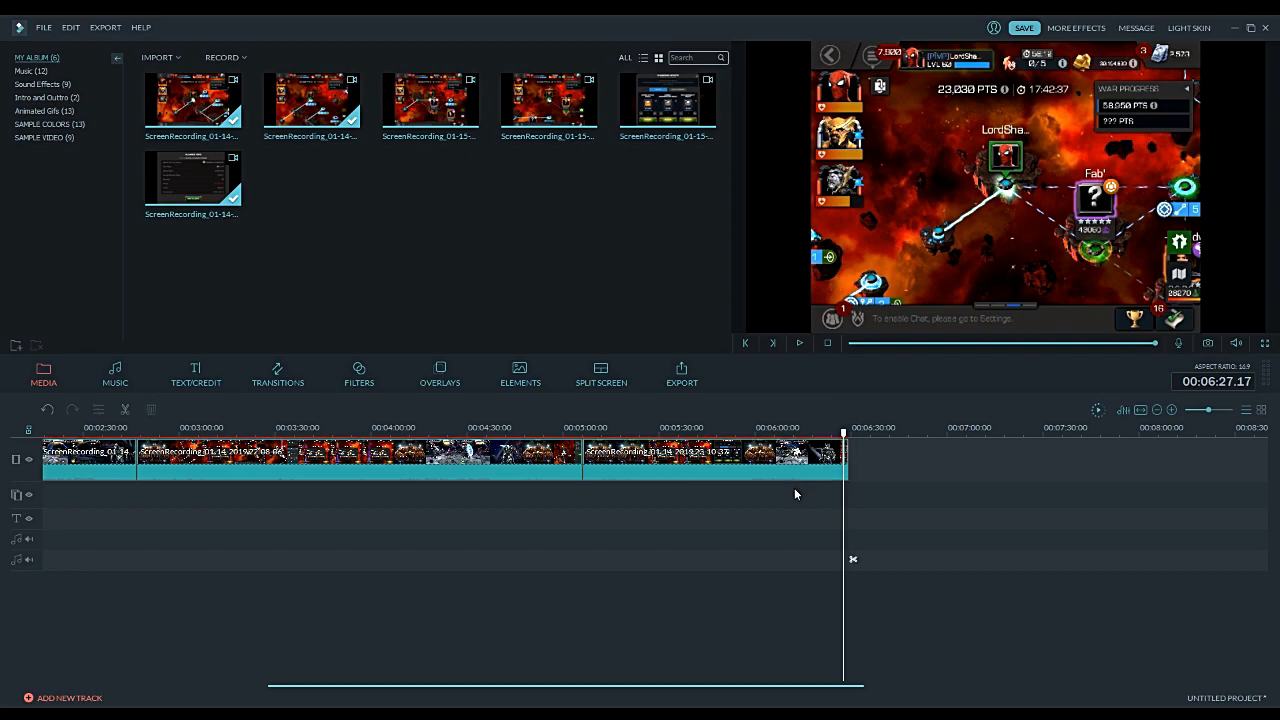
pyautogui.click(848, 459)
pyautogui.press('Delete')
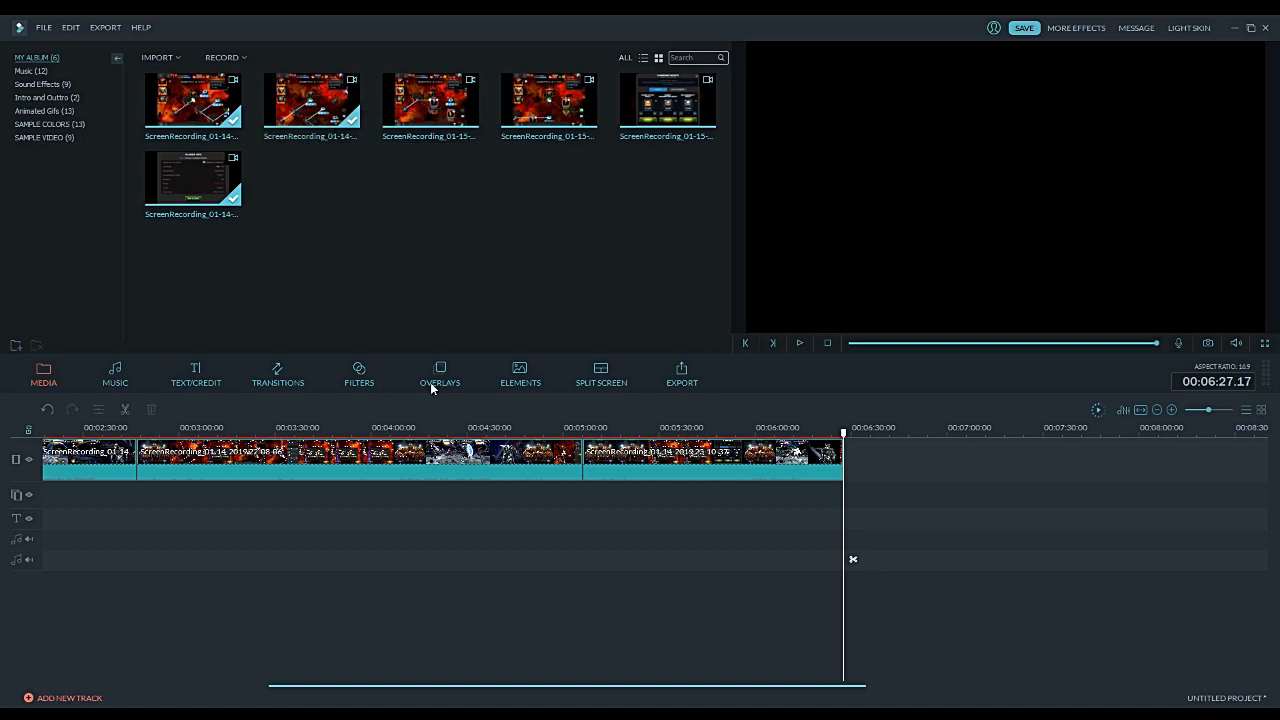
# Step: Append the third recording in My Album to the video track, split it at 00:06:40.05 and delete the part after the cut
pyautogui.moveTo(453, 131); pyautogui.dragTo(846, 457)
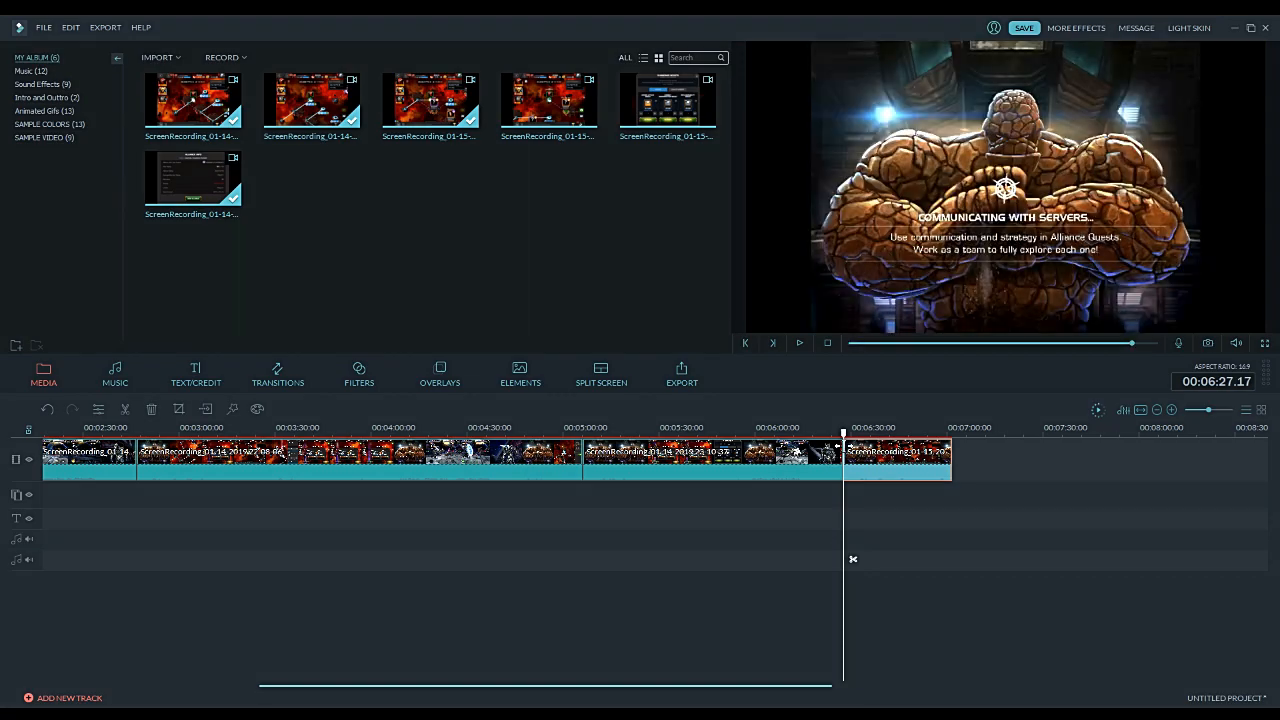
pyautogui.moveTo(844, 434); pyautogui.dragTo(886, 425)
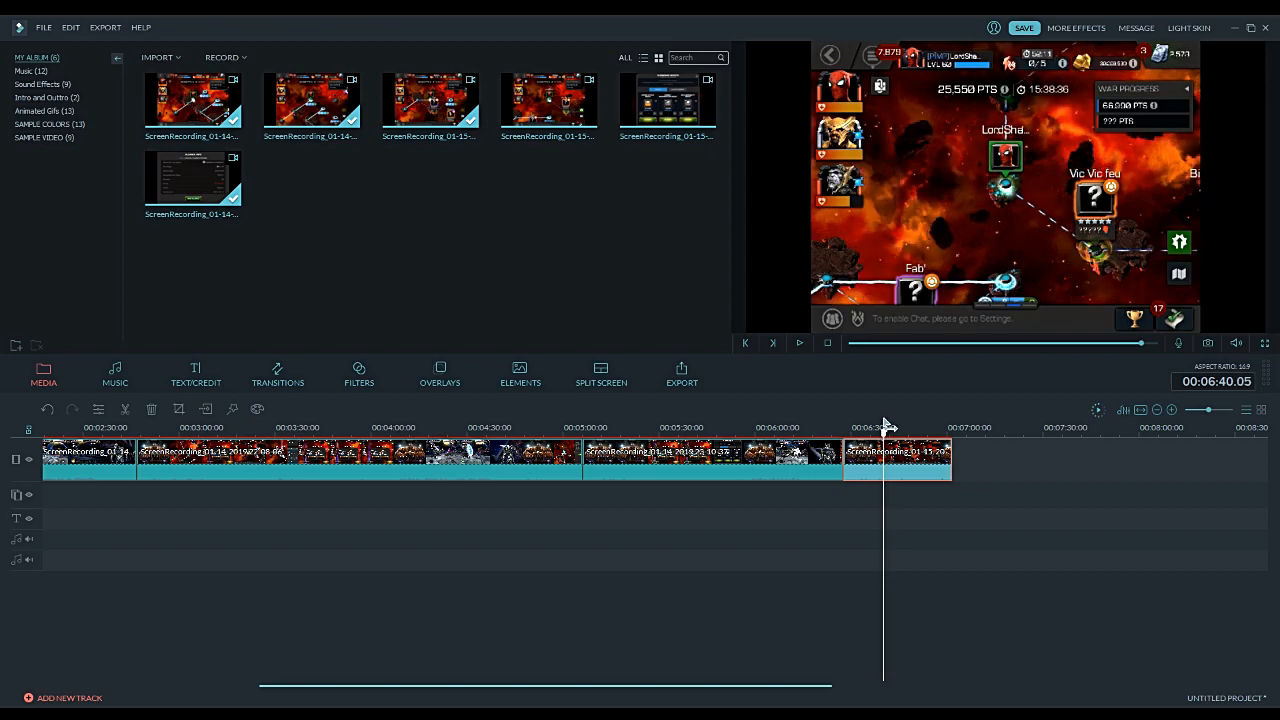
pyautogui.click(893, 559)
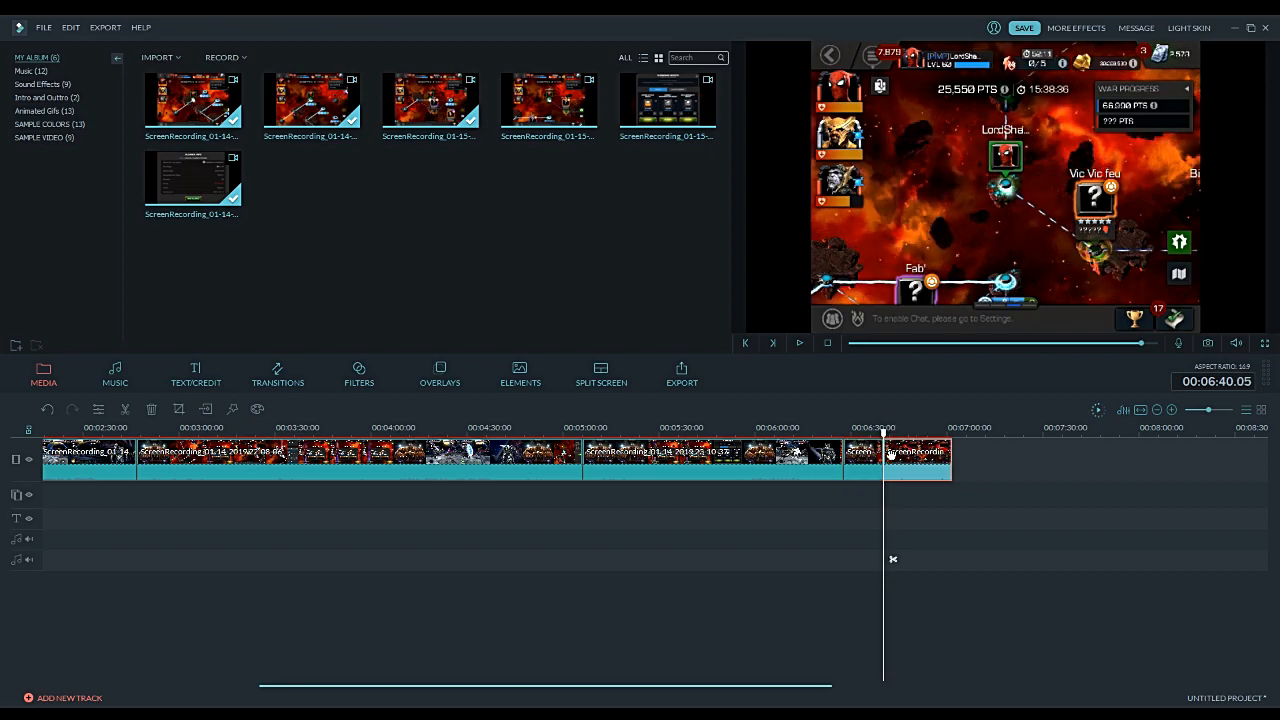
pyautogui.moveTo(885, 428)
pyautogui.mouseDown()
pyautogui.moveTo(946, 430)
pyautogui.moveTo(872, 430)
pyautogui.mouseUp()
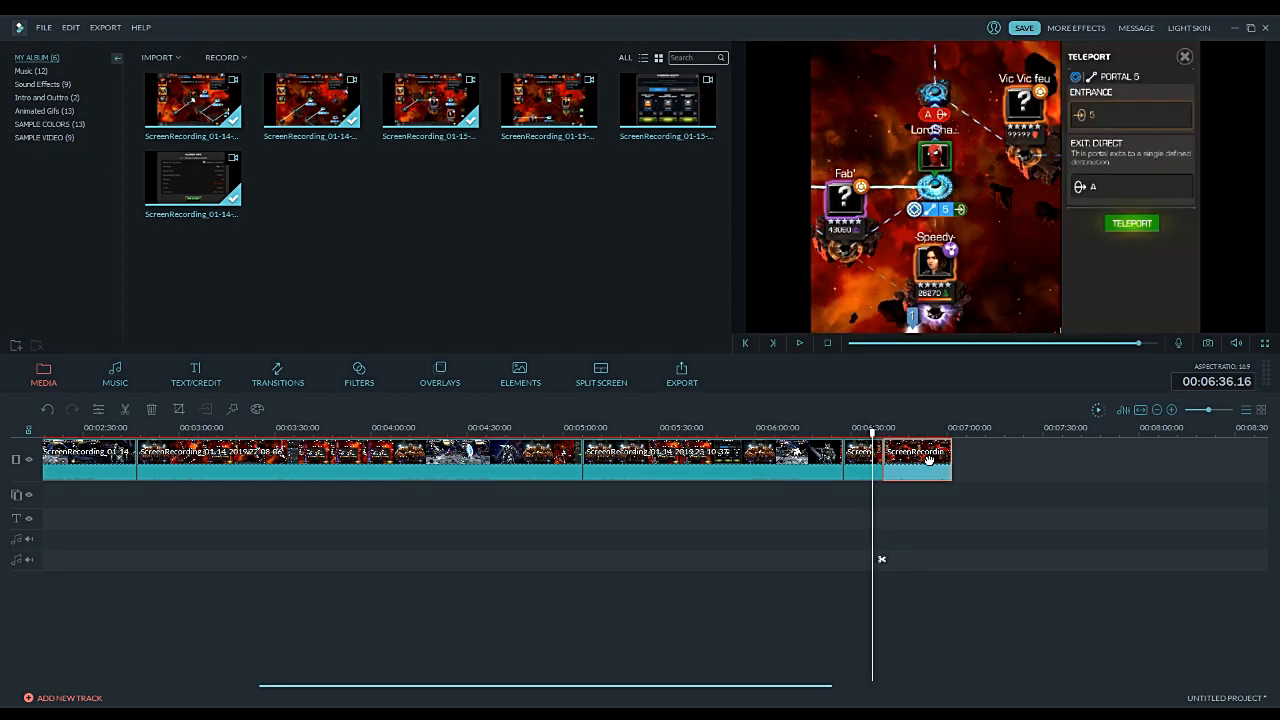
pyautogui.press('Delete')
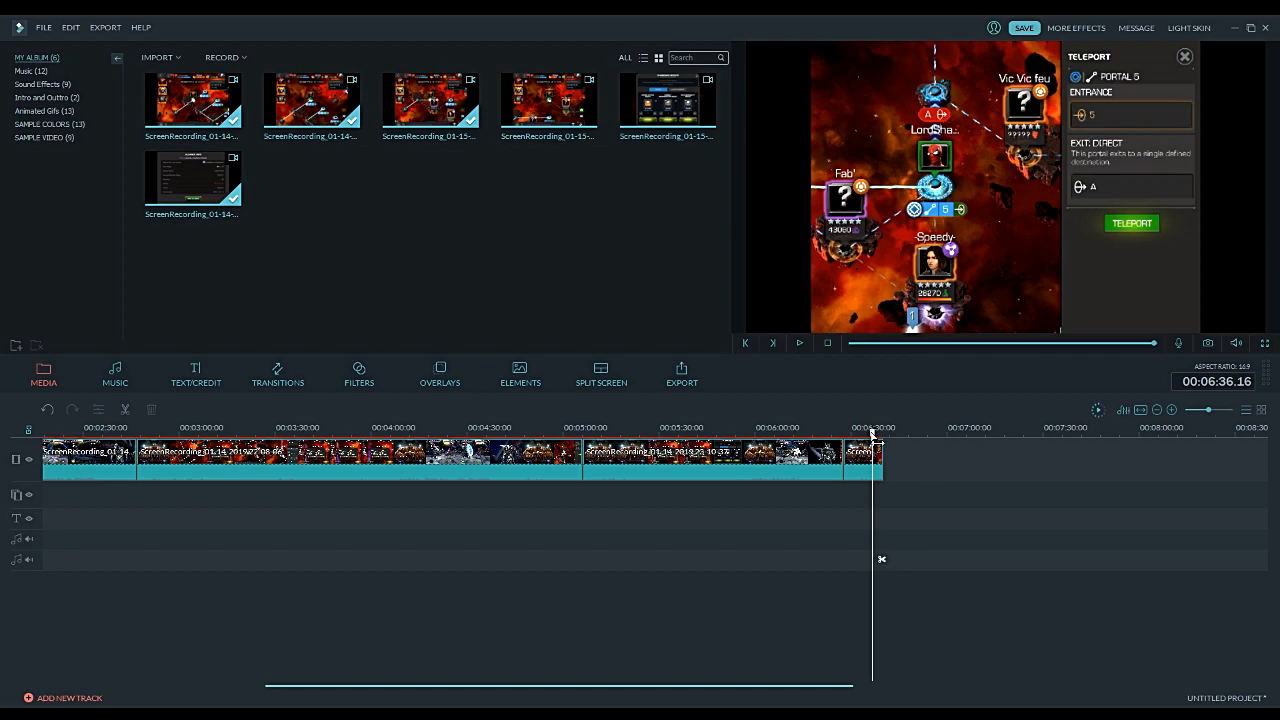
pyautogui.moveTo(872, 432); pyautogui.dragTo(889, 430)
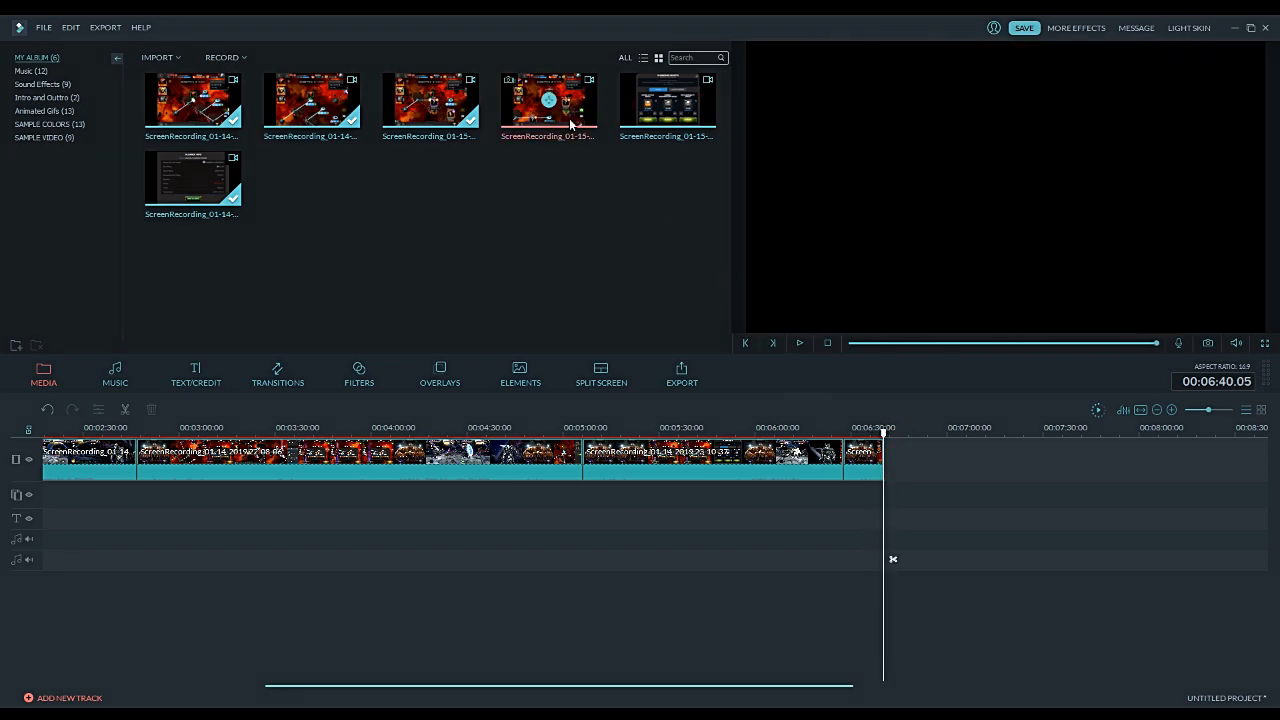
# Step: Append the fourth and fifth recordings in My Album, in that order, to the end of the video track
pyautogui.moveTo(580, 112); pyautogui.dragTo(906, 446)
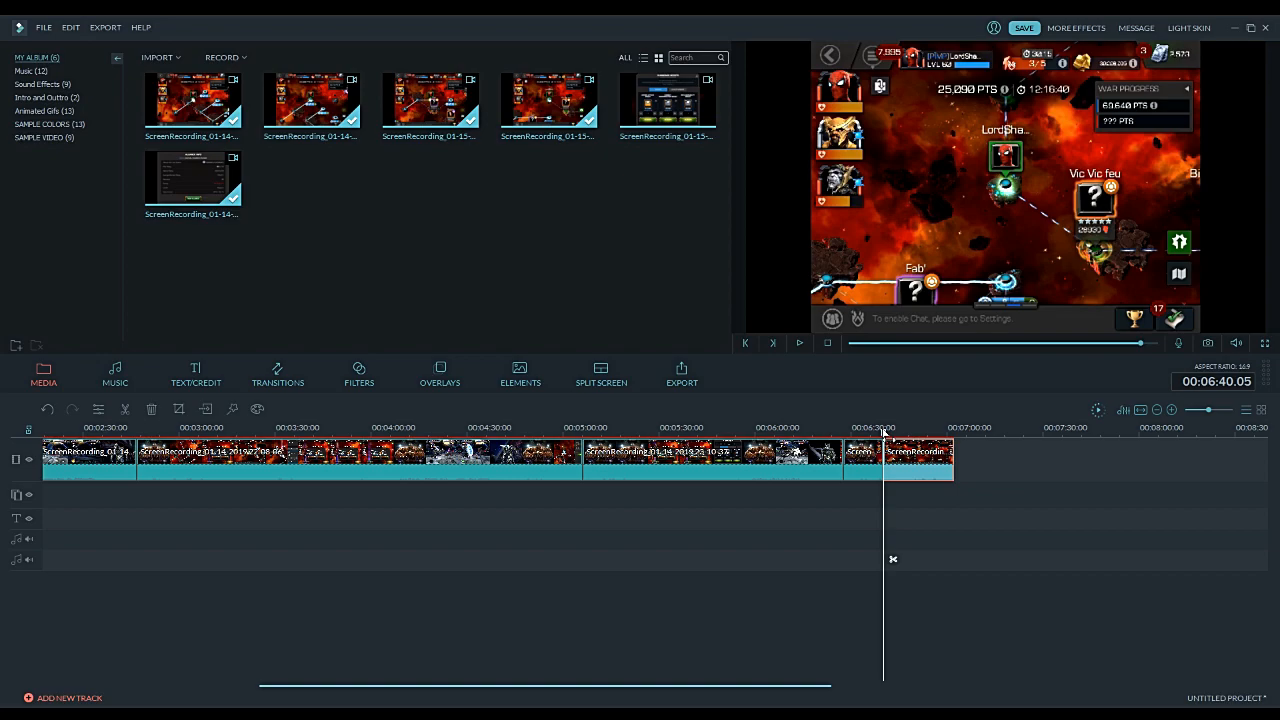
pyautogui.moveTo(884, 432); pyautogui.dragTo(937, 412)
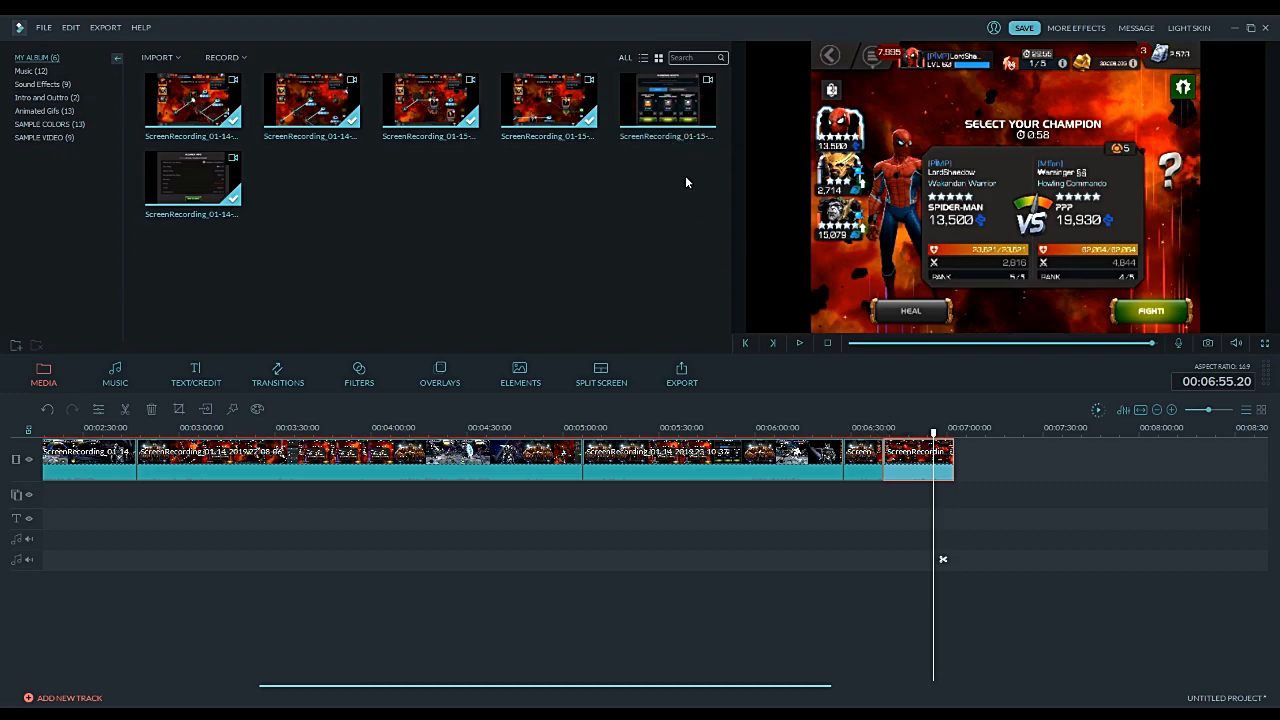
pyautogui.moveTo(776, 200); pyautogui.dragTo(963, 450)
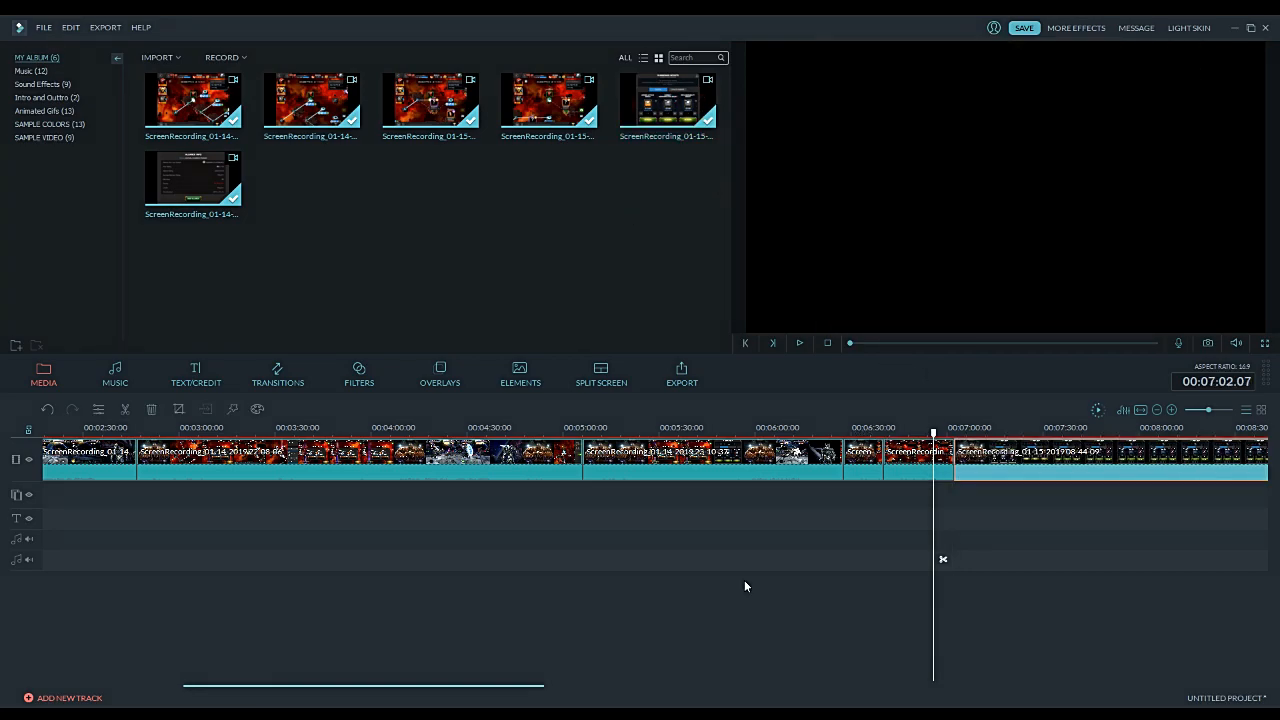
pyautogui.moveTo(509, 688); pyautogui.dragTo(597, 692)
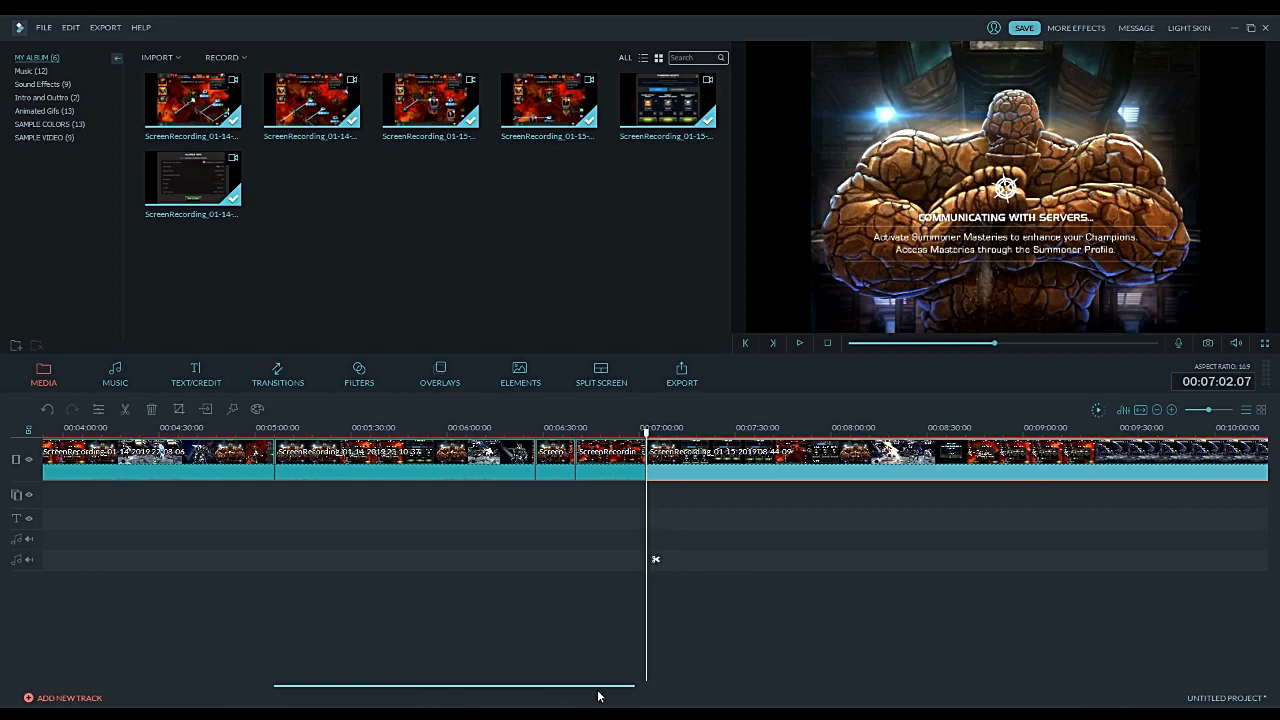
pyautogui.moveTo(645, 432); pyautogui.dragTo(655, 437)
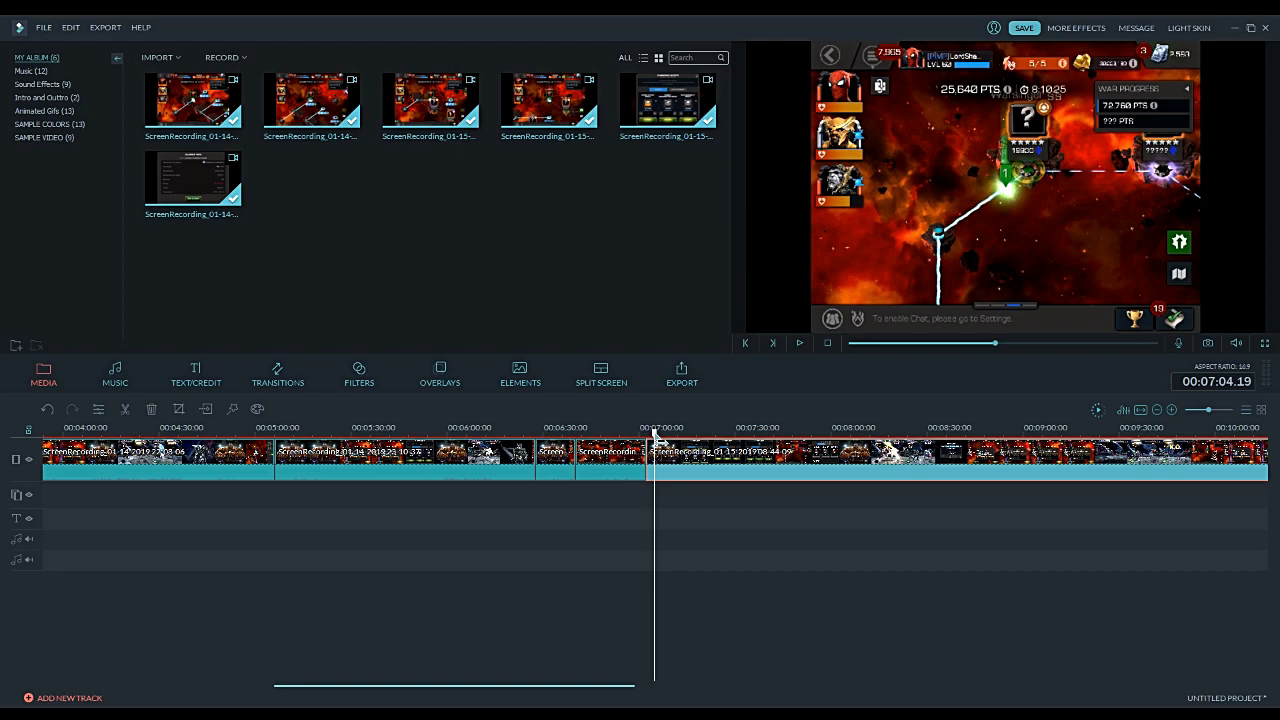
pyautogui.moveTo(658, 433); pyautogui.dragTo(665, 435)
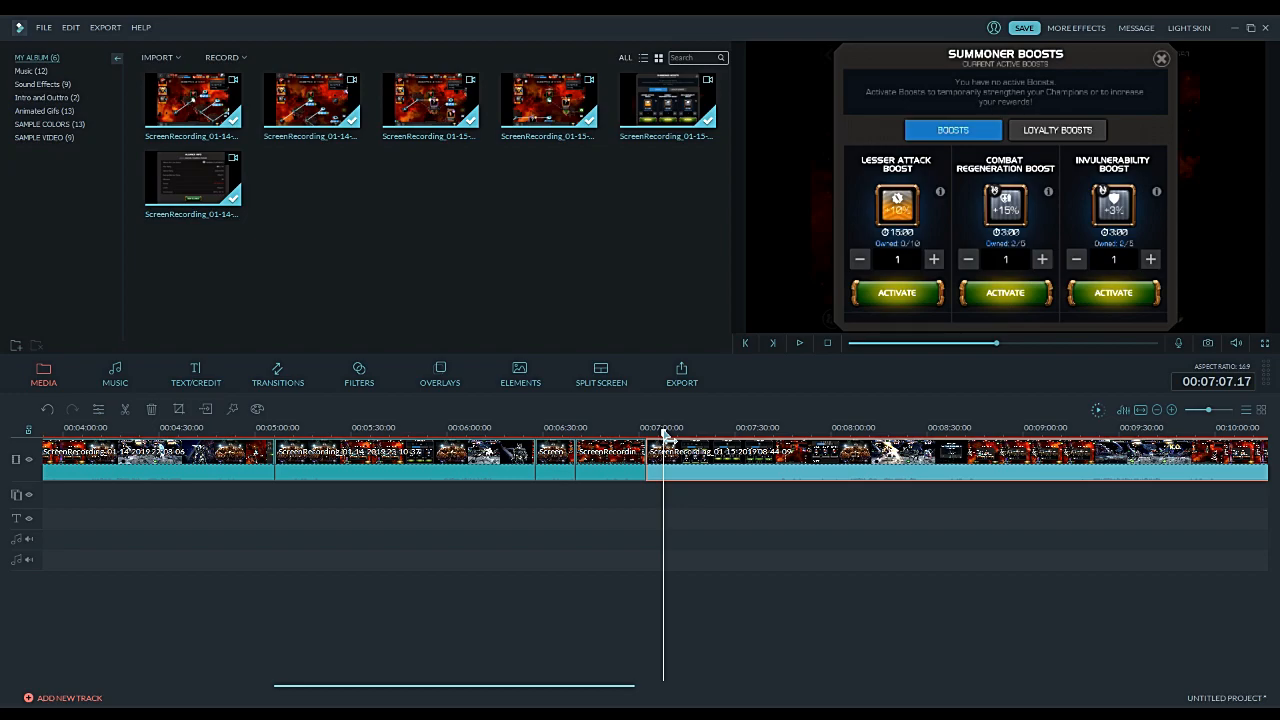
pyautogui.moveTo(665, 437); pyautogui.dragTo(667, 433)
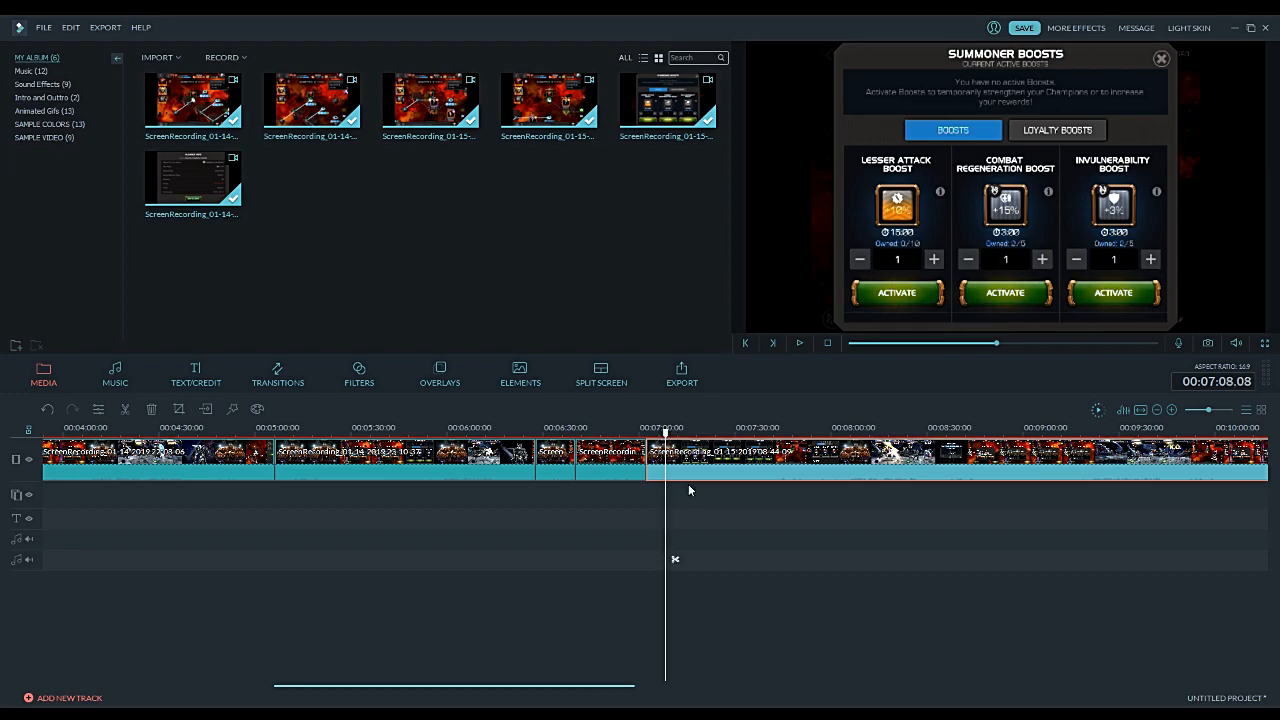
pyautogui.hotkey('ctrl', 'b')
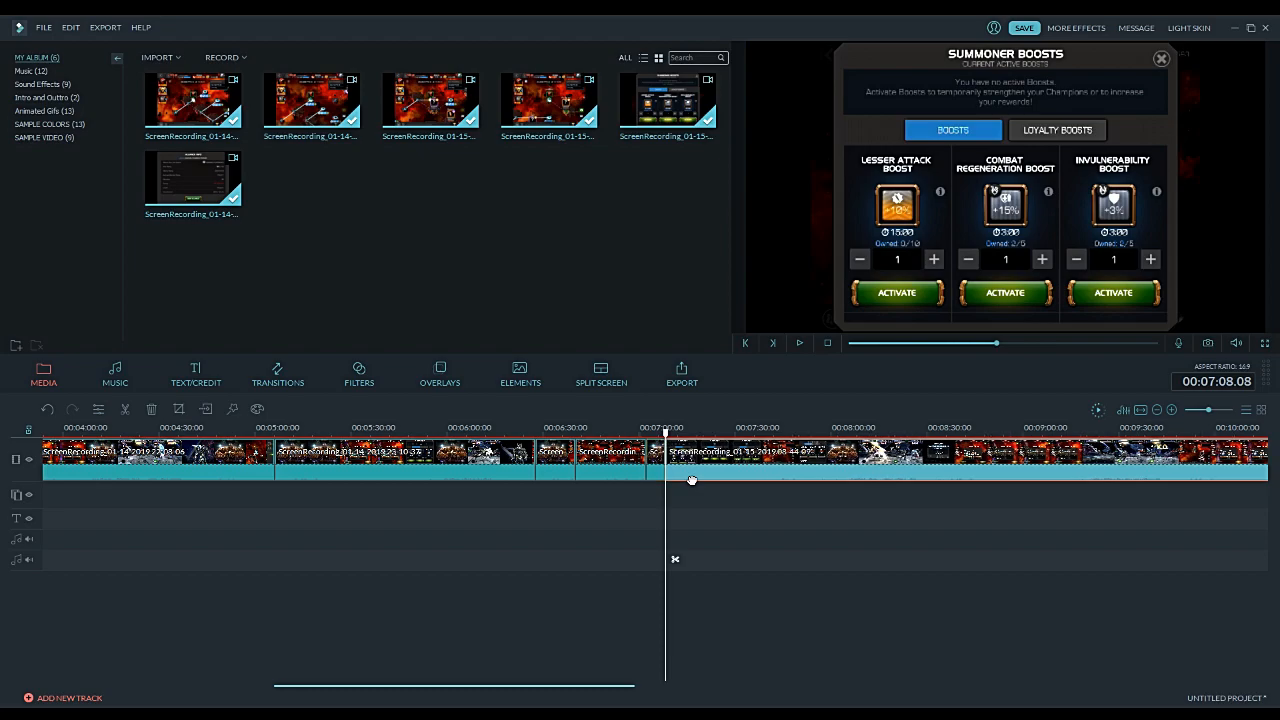
pyautogui.click(657, 470)
pyautogui.press('Delete')
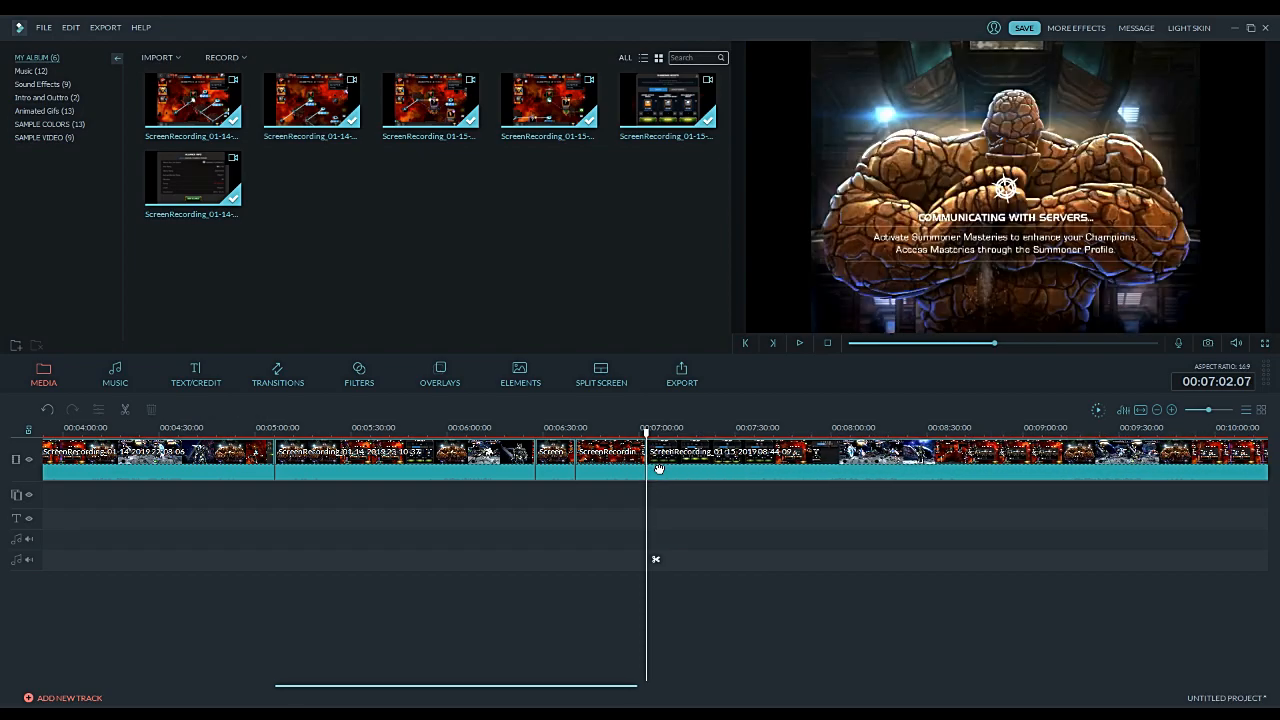
pyautogui.moveTo(647, 432)
pyautogui.mouseDown()
pyautogui.moveTo(679, 433)
pyautogui.moveTo(583, 429)
pyautogui.moveTo(648, 421)
pyautogui.moveTo(605, 425)
pyautogui.moveTo(628, 422)
pyautogui.mouseUp()
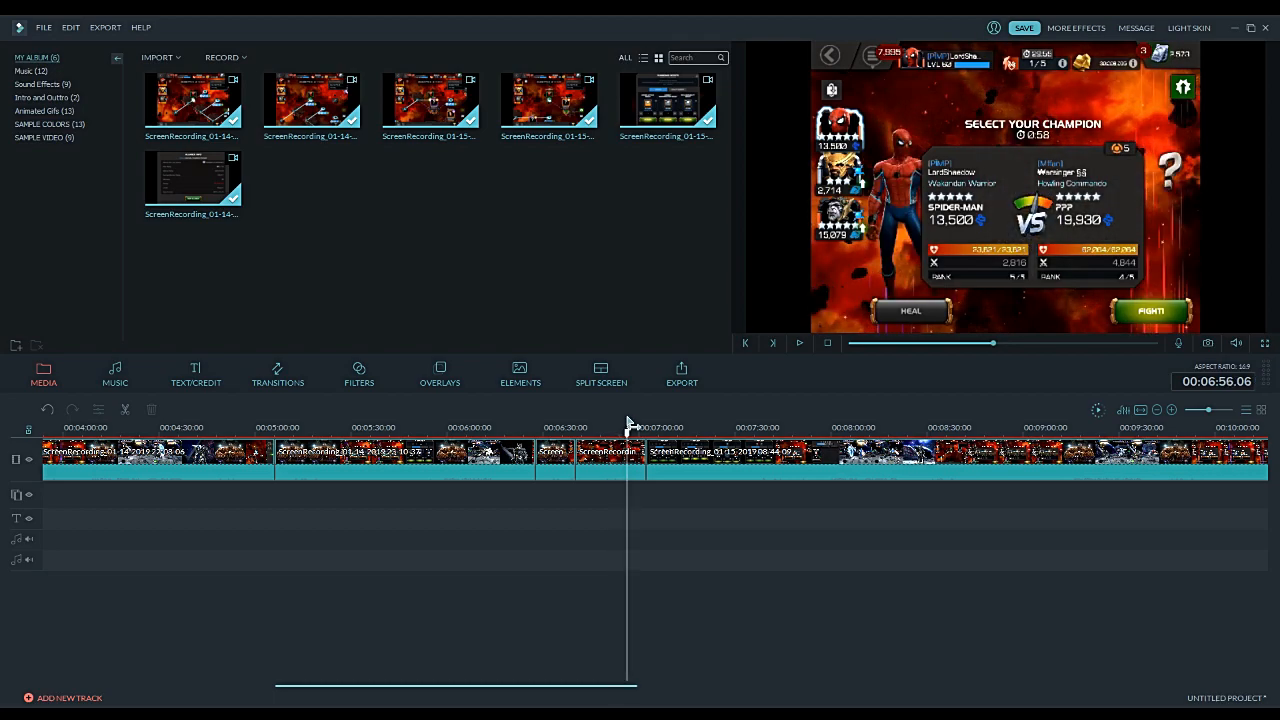
pyautogui.click(621, 463)
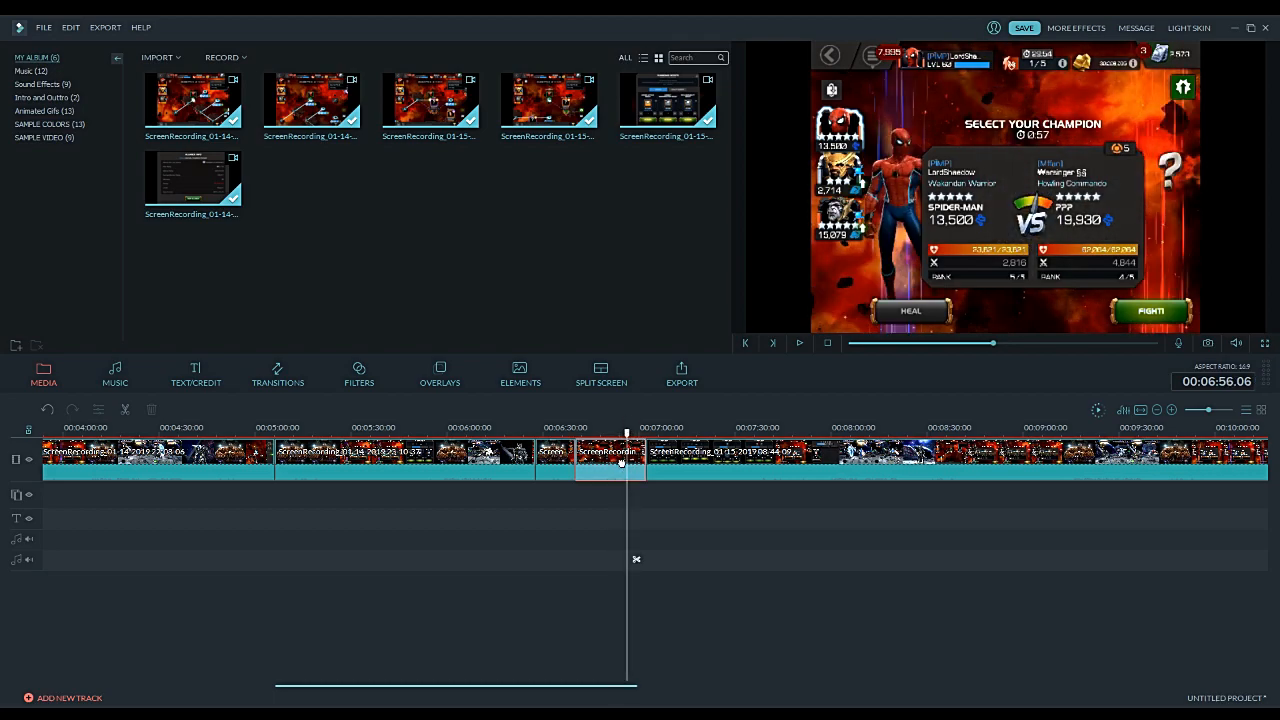
pyautogui.hotkey('ctrl', 'b')
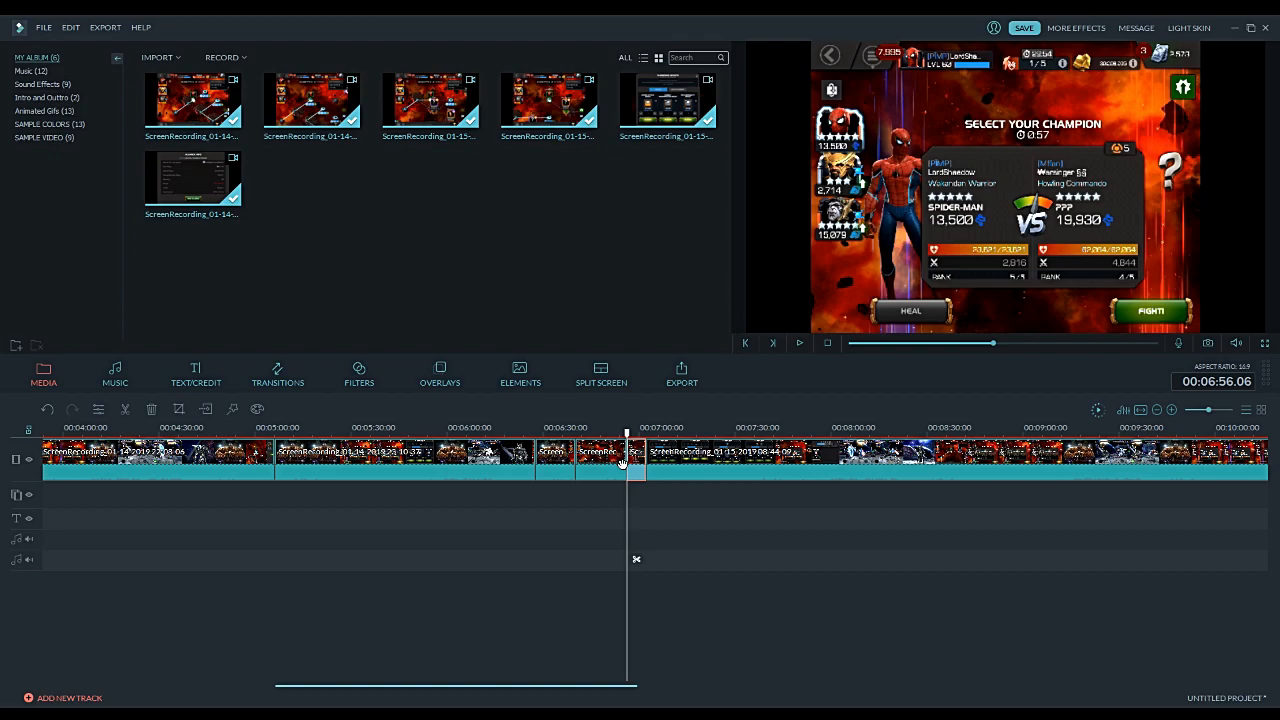
pyautogui.press('Delete')
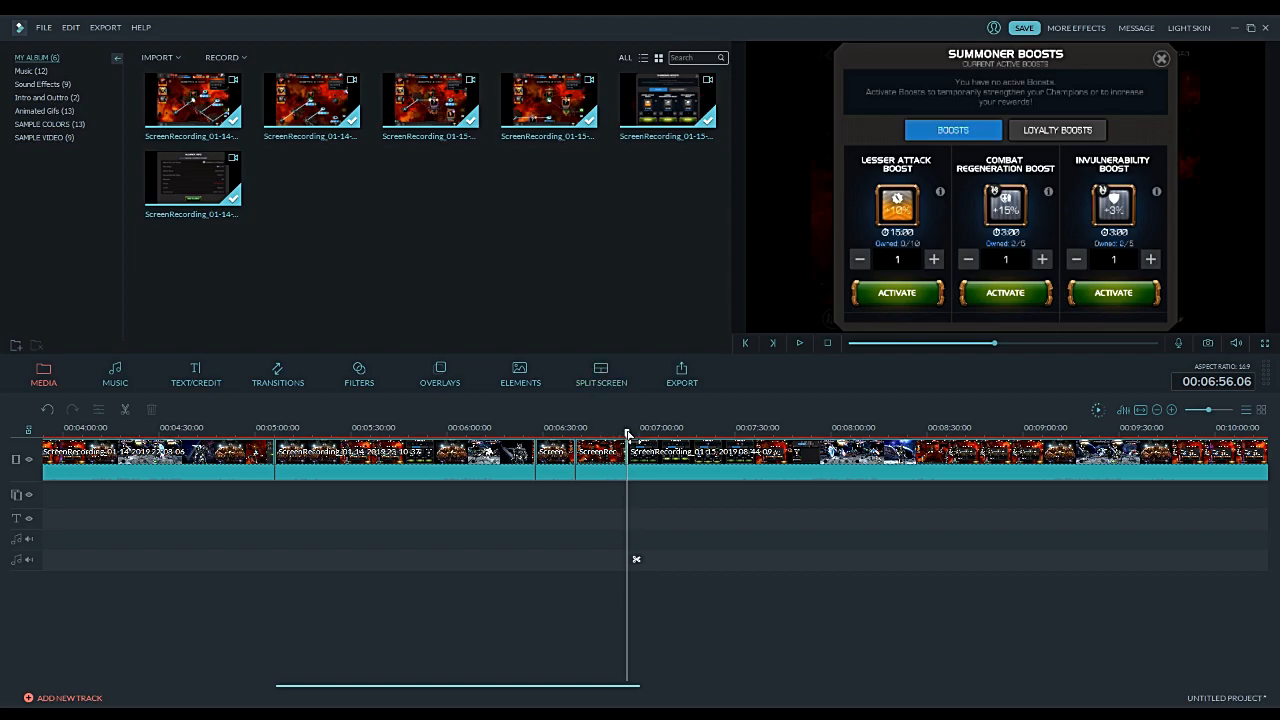
pyautogui.moveTo(585, 690); pyautogui.dragTo(646, 686)
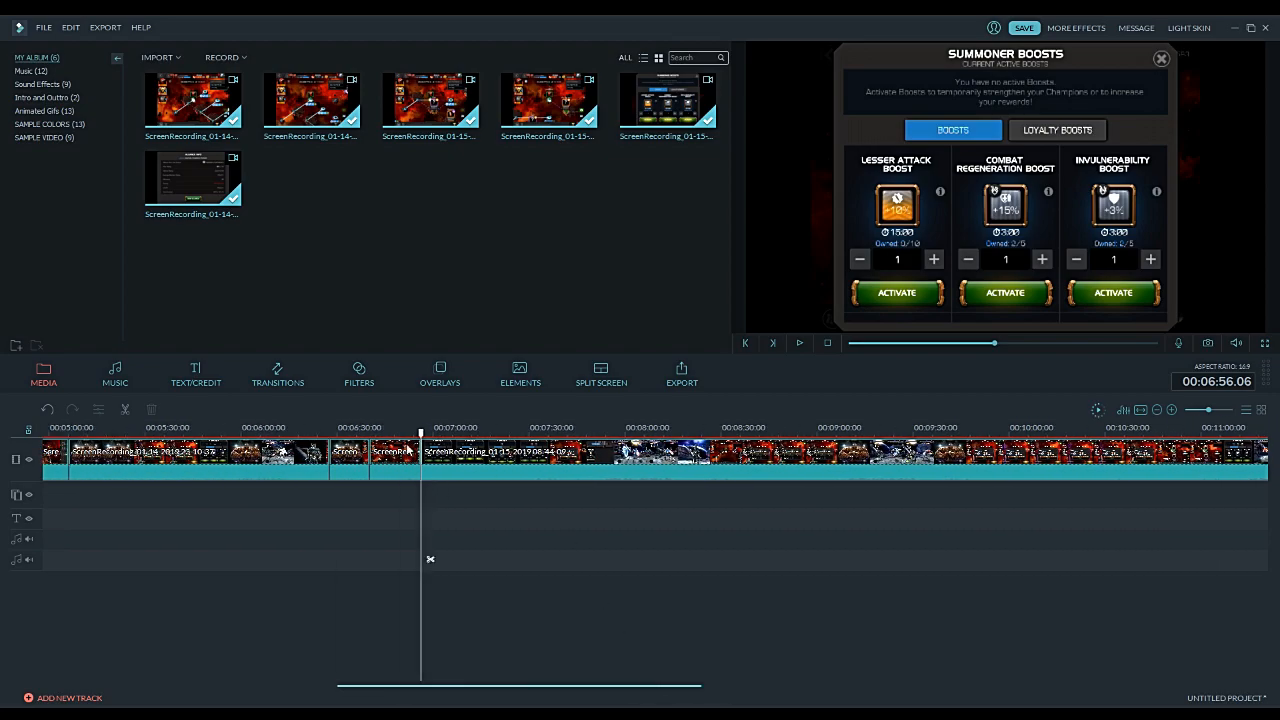
pyautogui.moveTo(421, 434)
pyautogui.mouseDown()
pyautogui.moveTo(579, 426)
pyautogui.moveTo(429, 423)
pyautogui.moveTo(509, 407)
pyautogui.moveTo(531, 423)
pyautogui.moveTo(527, 412)
pyautogui.mouseUp()
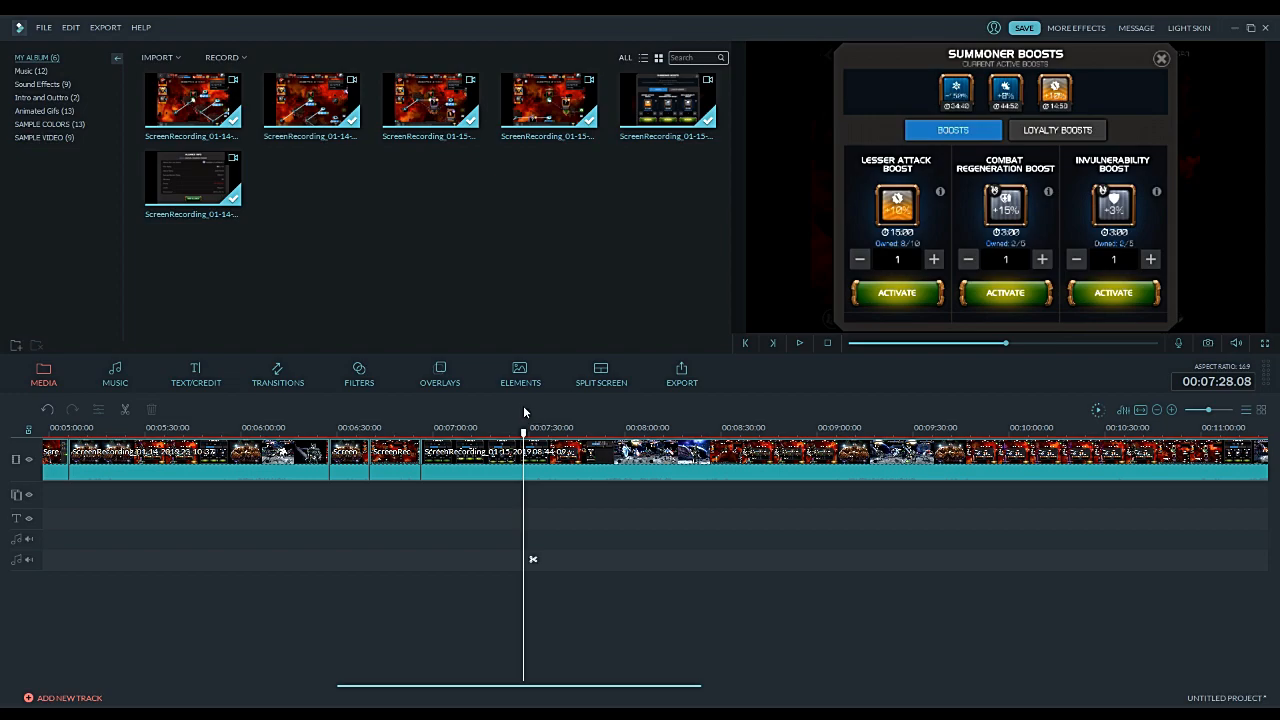
pyautogui.click(543, 462)
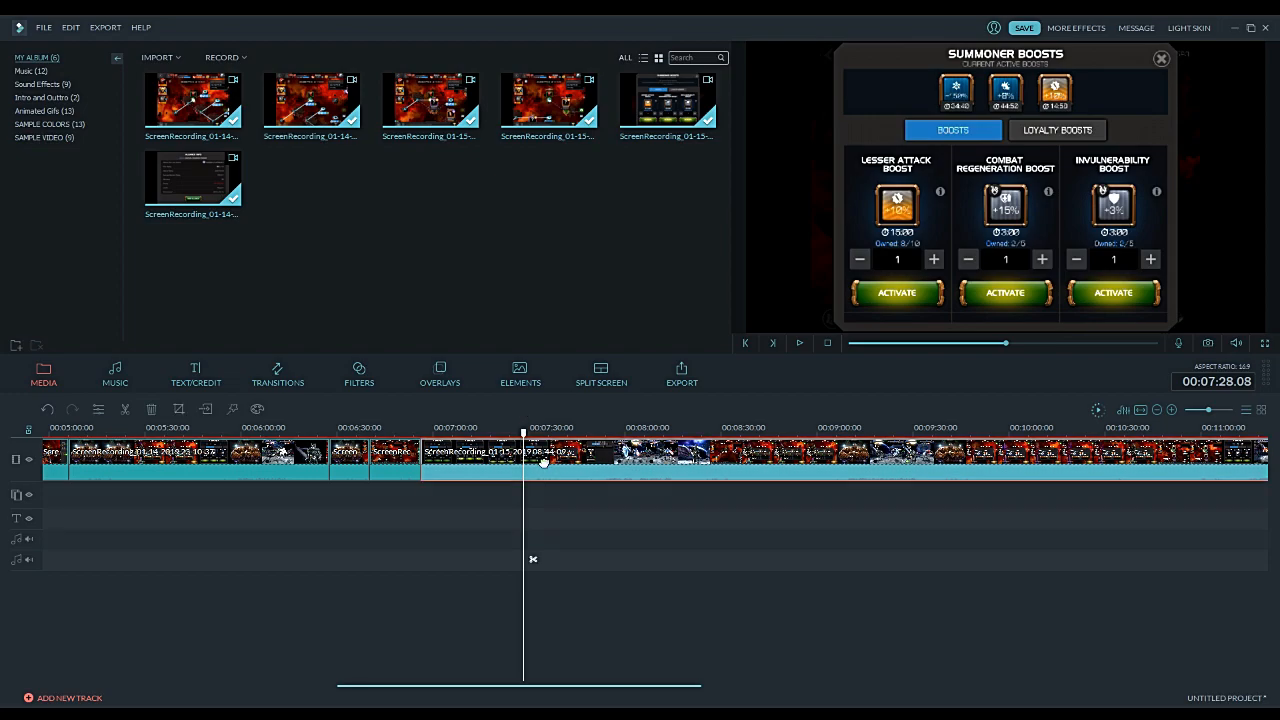
pyautogui.hotkey('ctrl', 'b')
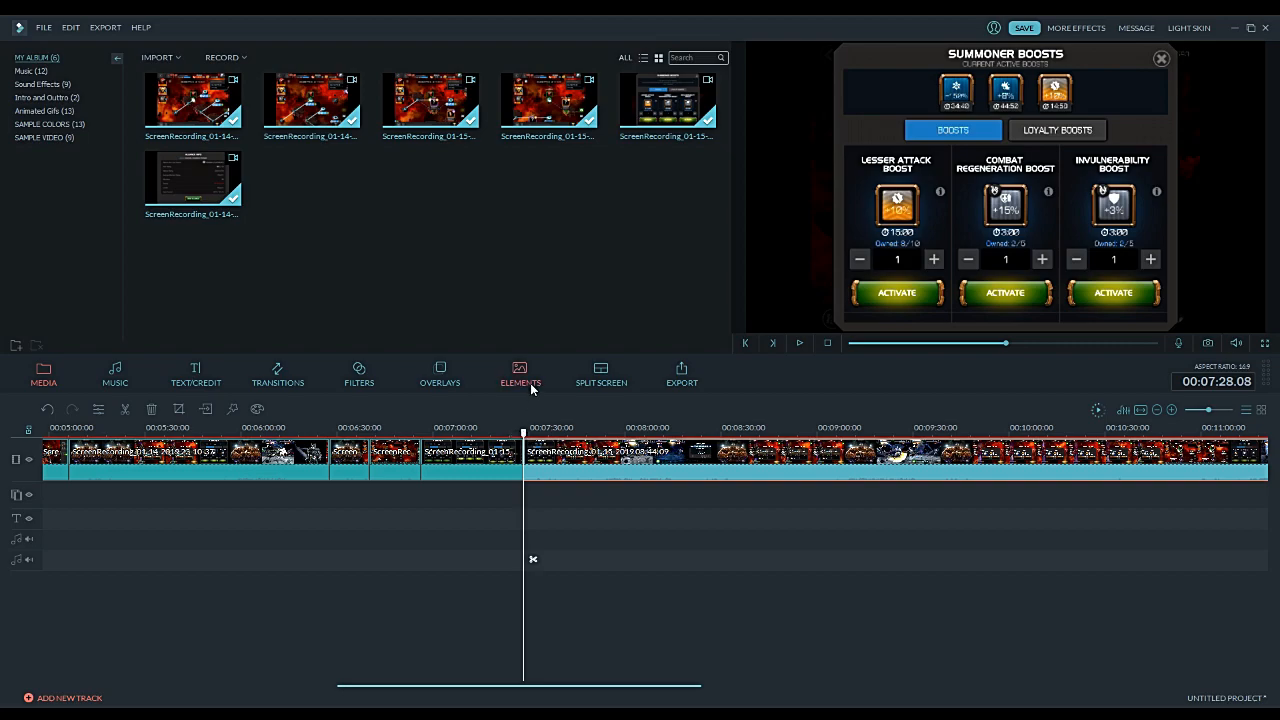
pyautogui.moveTo(523, 433)
pyautogui.mouseDown()
pyautogui.moveTo(568, 428)
pyautogui.moveTo(537, 428)
pyautogui.moveTo(549, 427)
pyautogui.mouseUp()
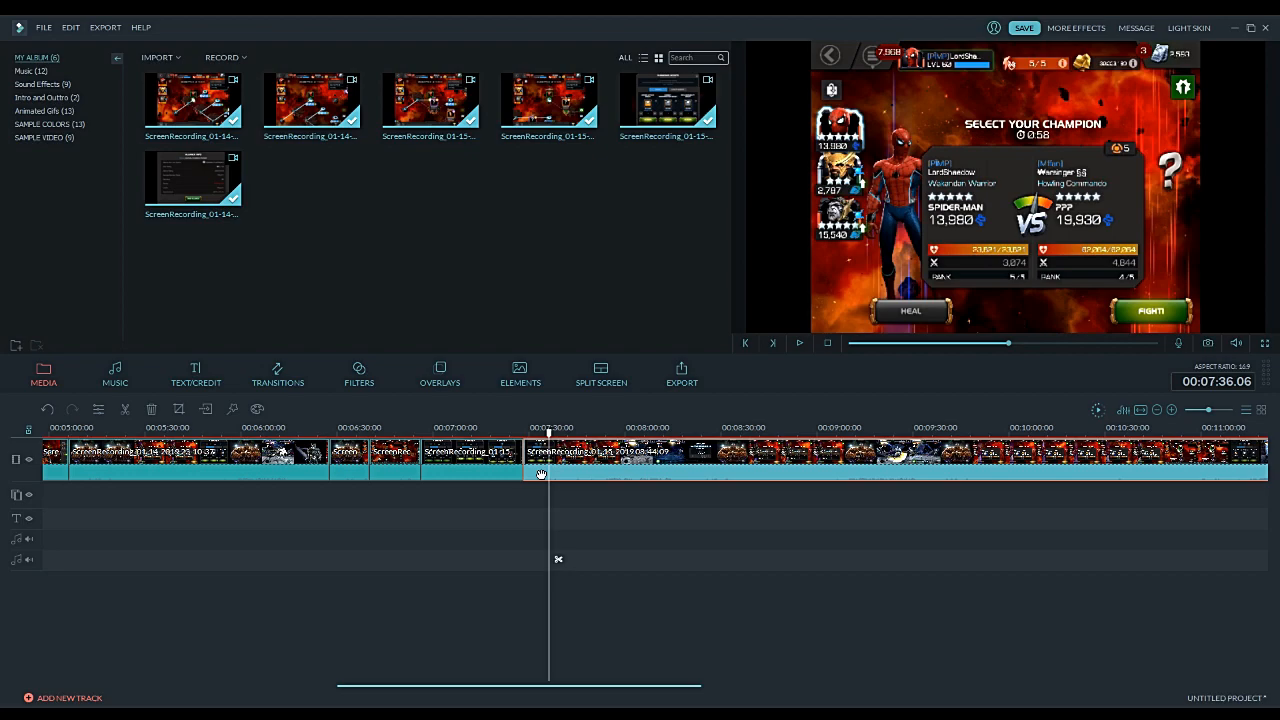
pyautogui.hotkey('ctrl', 'b')
pyautogui.click(542, 476)
pyautogui.press('Delete')
pyautogui.hotkey('ctrl', 'z')
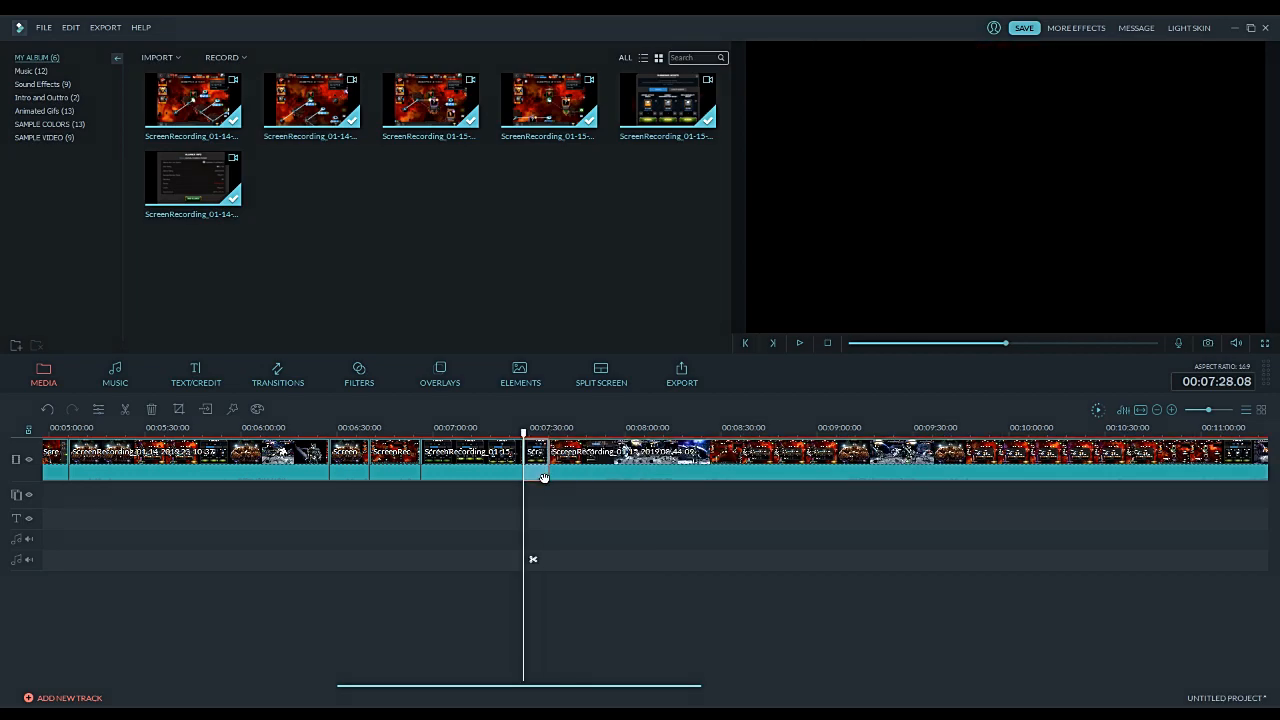
pyautogui.press('Delete')
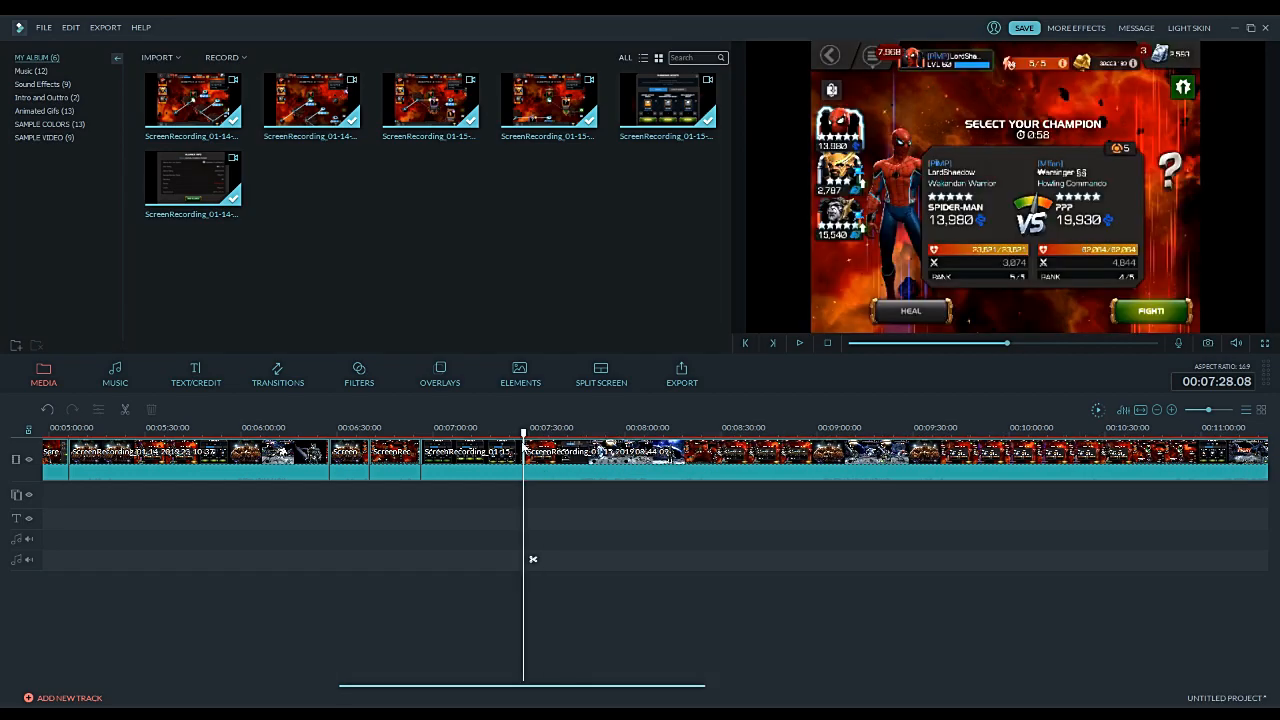
# Step: Split the remaining 08-44-09 footage at 00:08:26.16 and 00:08:58.24 and delete the piece between the cuts
pyautogui.moveTo(523, 431)
pyautogui.mouseDown()
pyautogui.moveTo(380, 420)
pyautogui.moveTo(549, 412)
pyautogui.mouseUp()
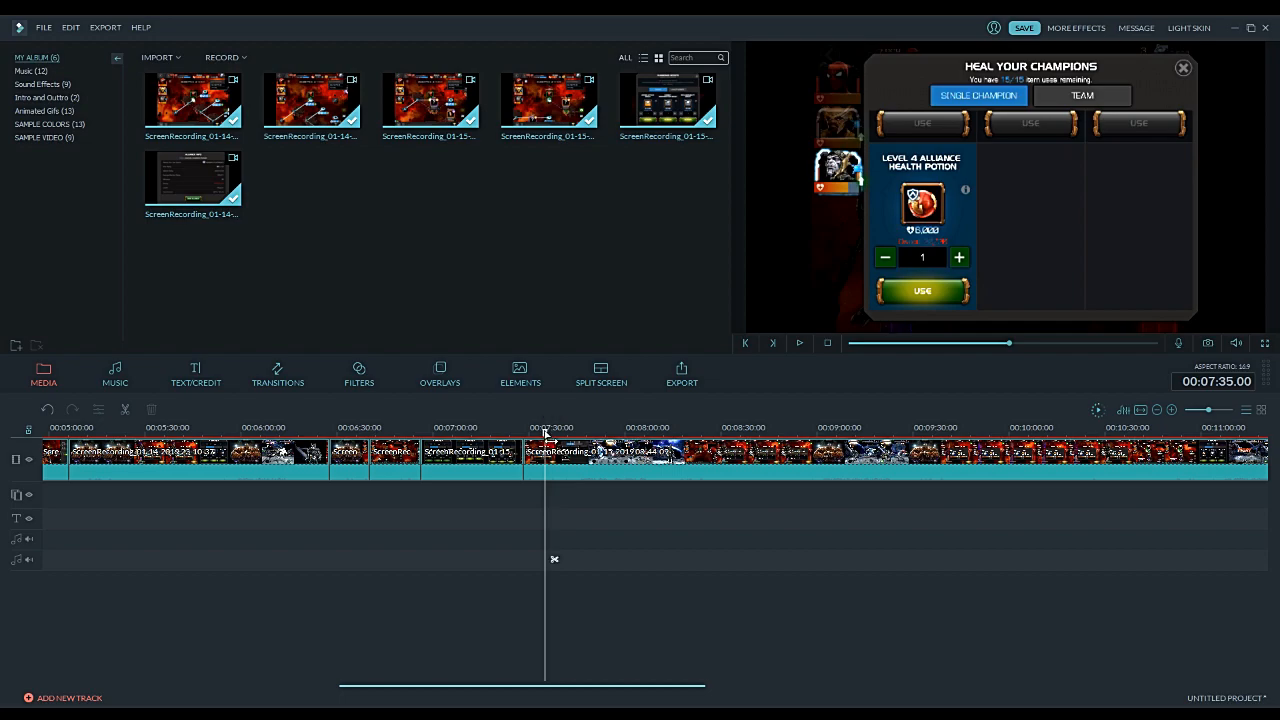
pyautogui.moveTo(546, 433); pyautogui.dragTo(583, 439)
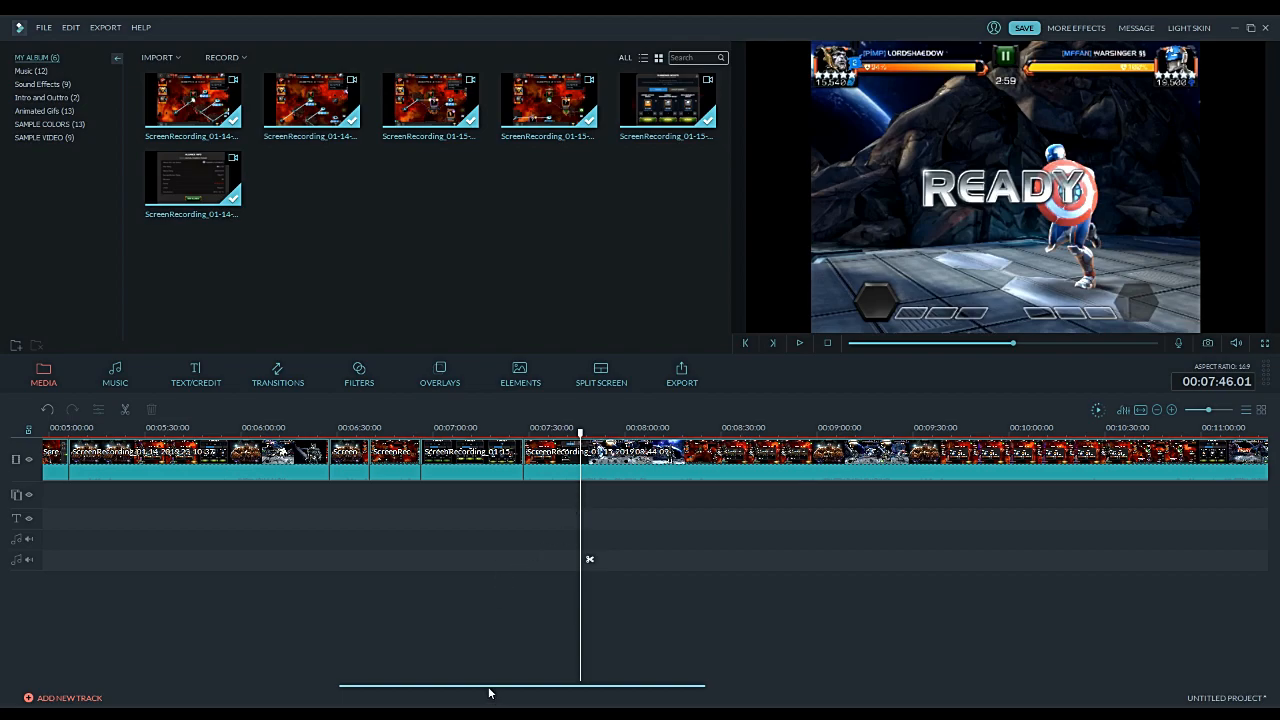
pyautogui.moveTo(491, 690); pyautogui.dragTo(561, 693)
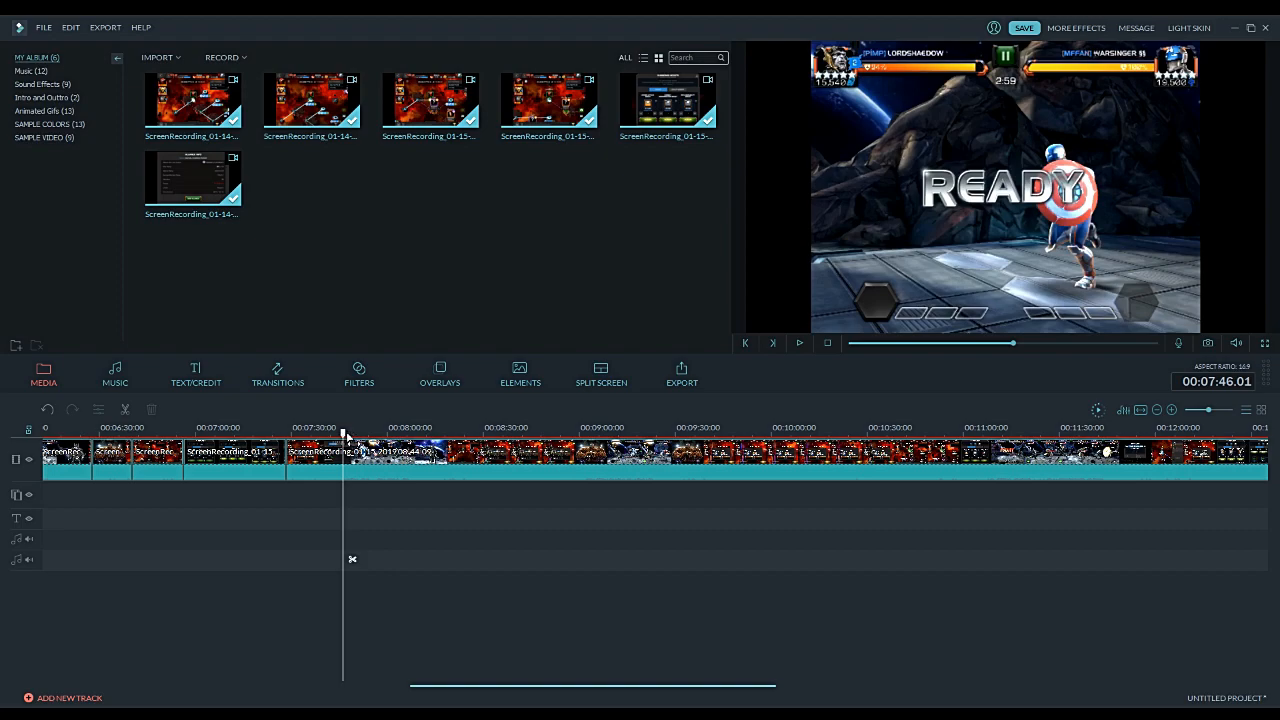
pyautogui.moveTo(345, 433); pyautogui.dragTo(477, 449)
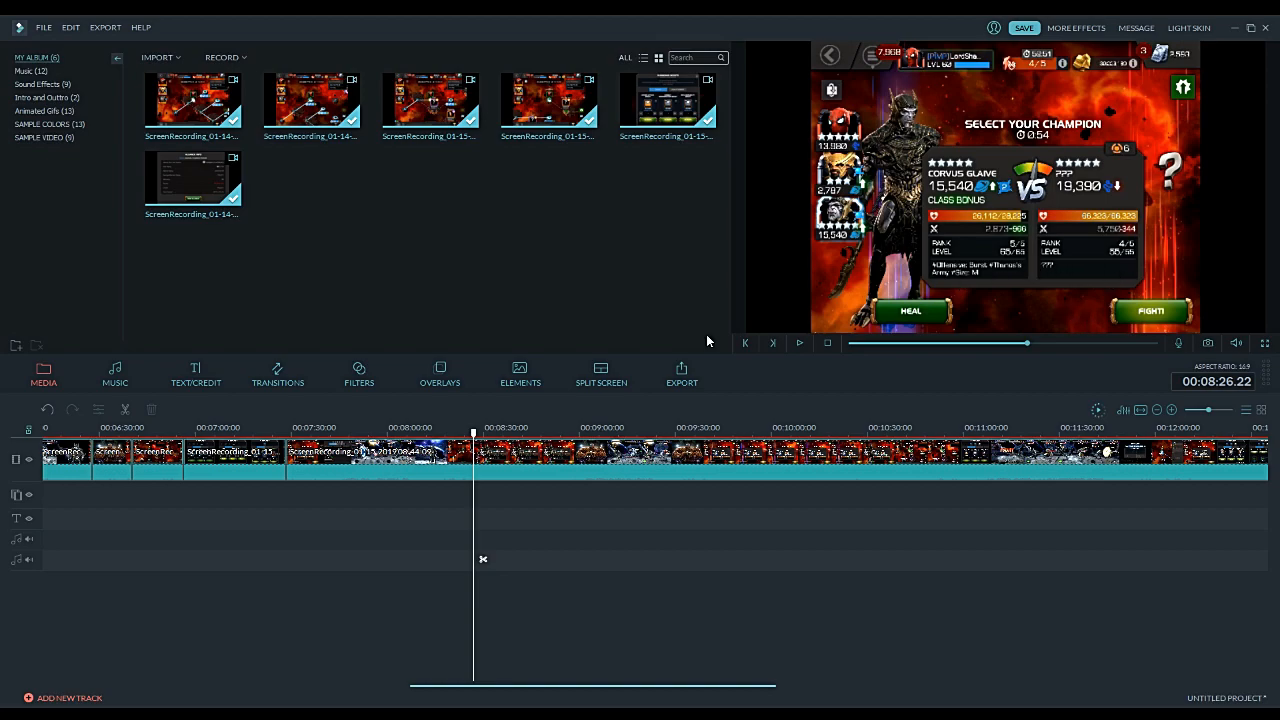
pyautogui.moveTo(477, 437)
pyautogui.mouseDown()
pyautogui.moveTo(579, 432)
pyautogui.moveTo(449, 426)
pyautogui.moveTo(493, 422)
pyautogui.moveTo(462, 427)
pyautogui.moveTo(476, 426)
pyautogui.mouseUp()
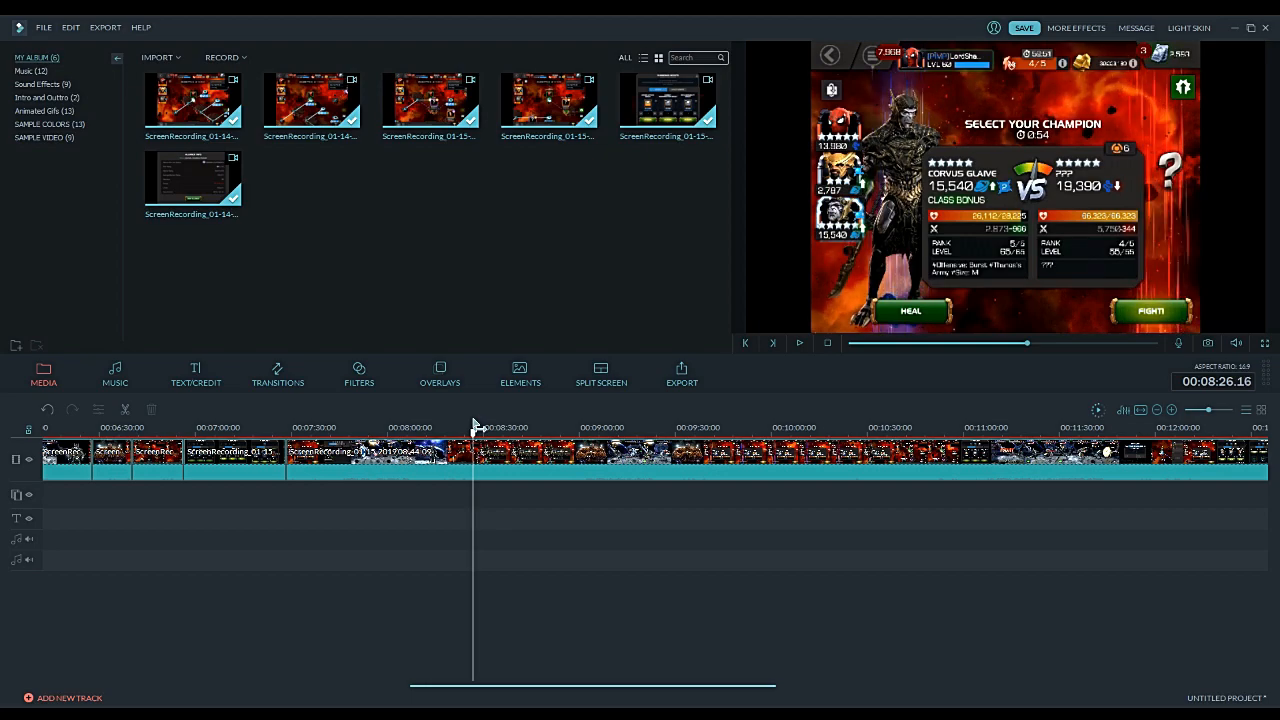
pyautogui.hotkey('ctrl', 'b')
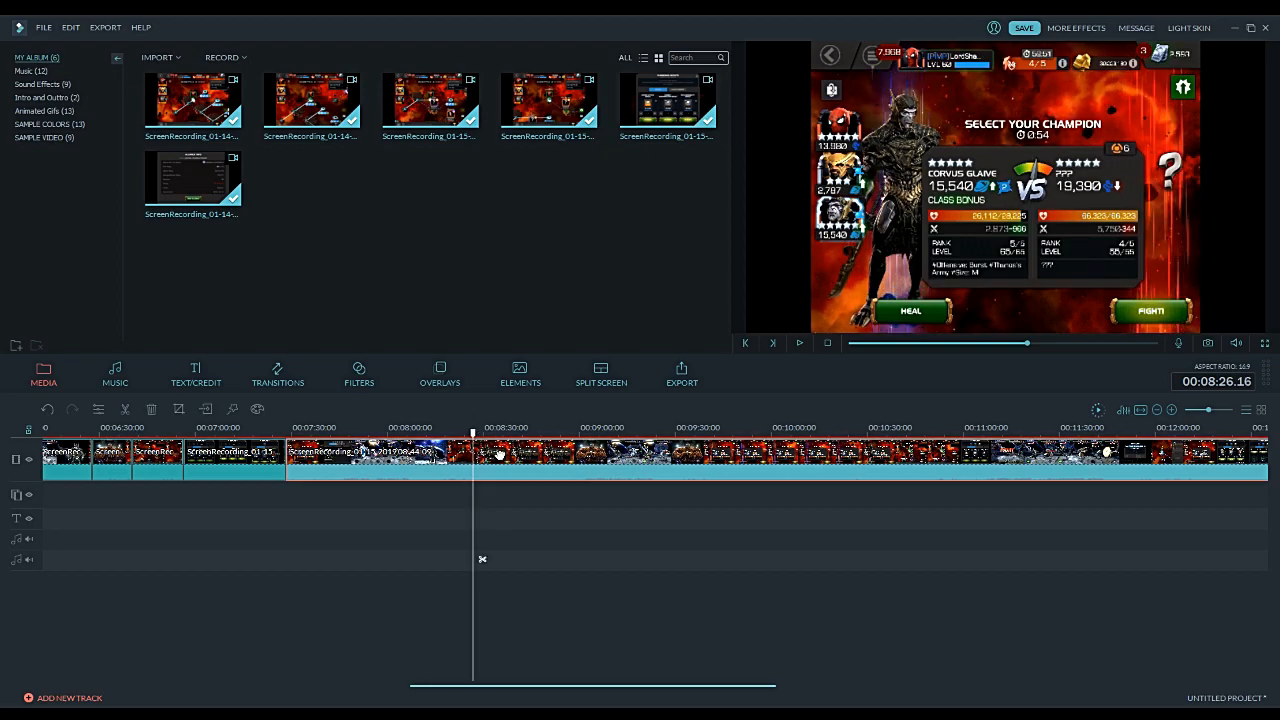
pyautogui.moveTo(473, 428); pyautogui.dragTo(577, 440)
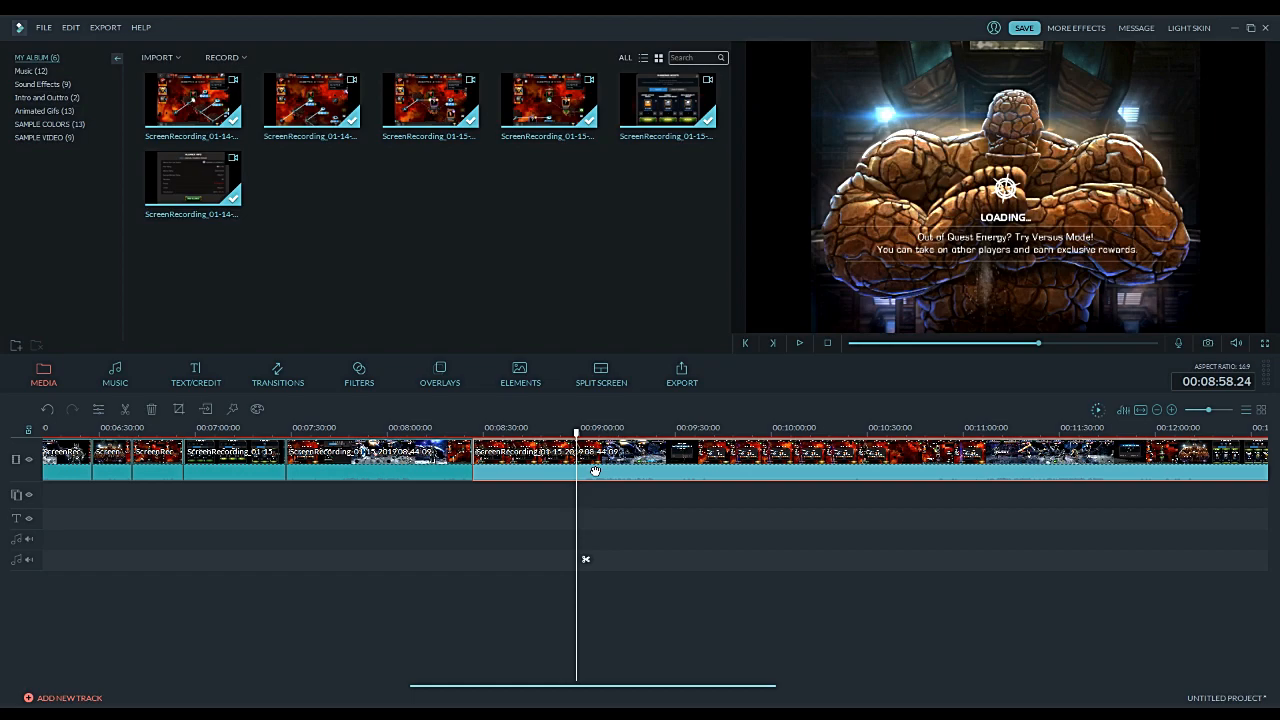
pyautogui.hotkey('ctrl', 'b')
pyautogui.click(508, 463)
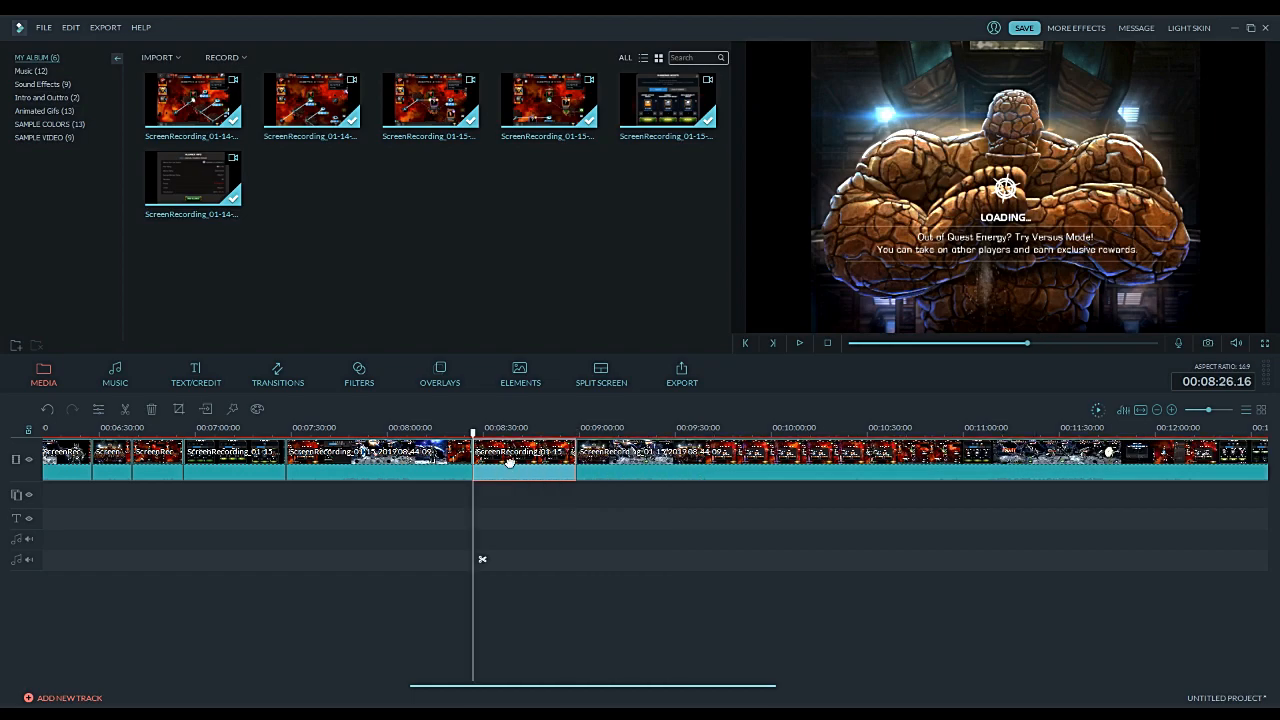
pyautogui.press('Delete')
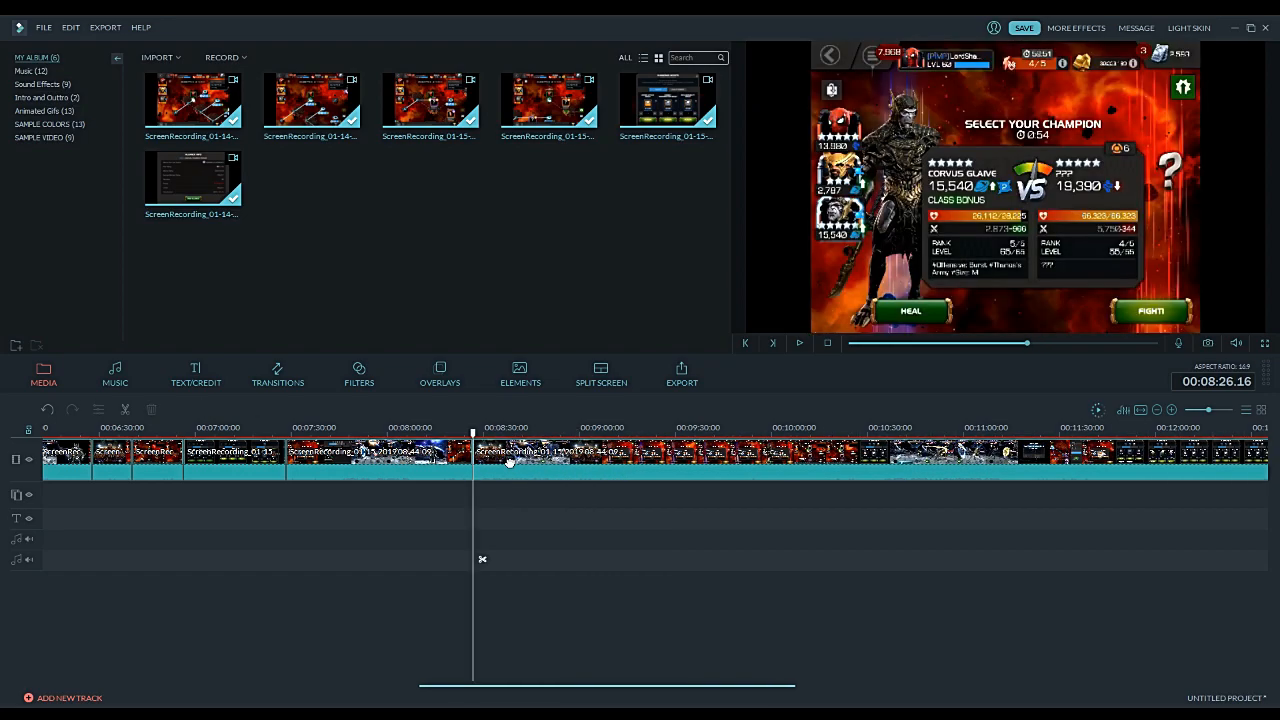
# Step: Split the last clip at 00:09:06.11 and 00:09:51.11 and delete the champion-selection footage between the cuts
pyautogui.moveTo(474, 437); pyautogui.dragTo(602, 422)
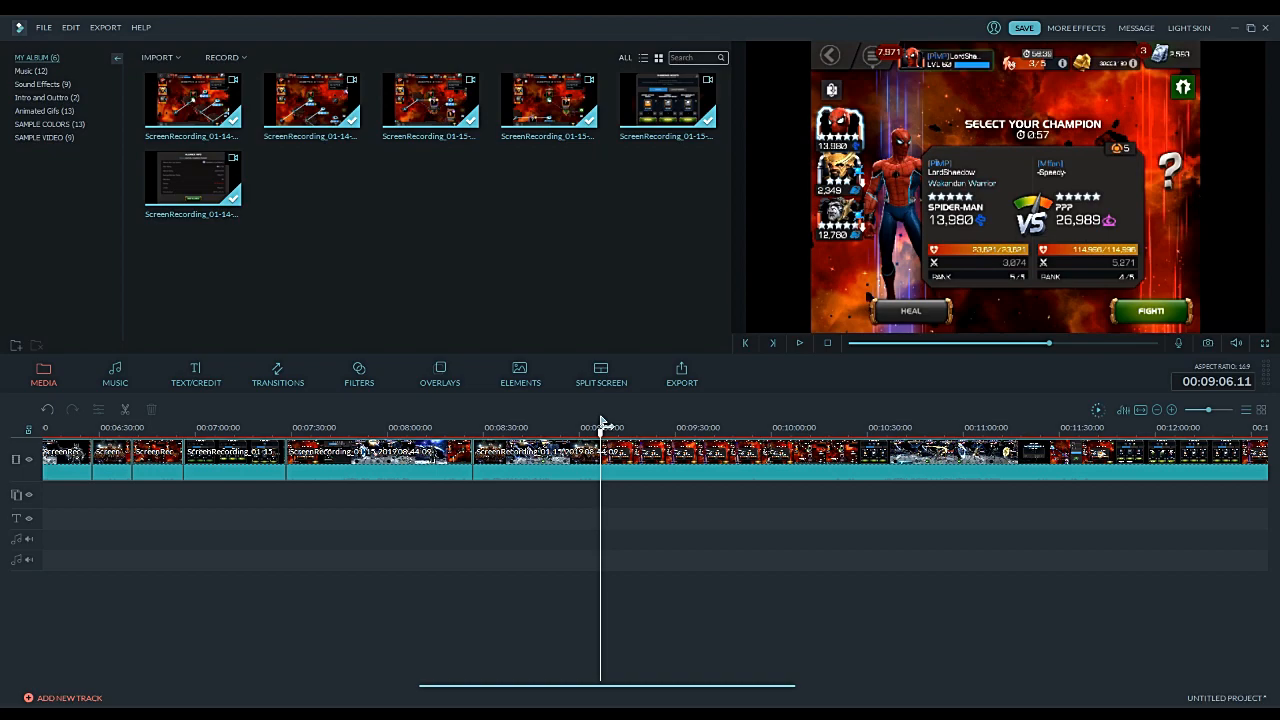
pyautogui.click(614, 476)
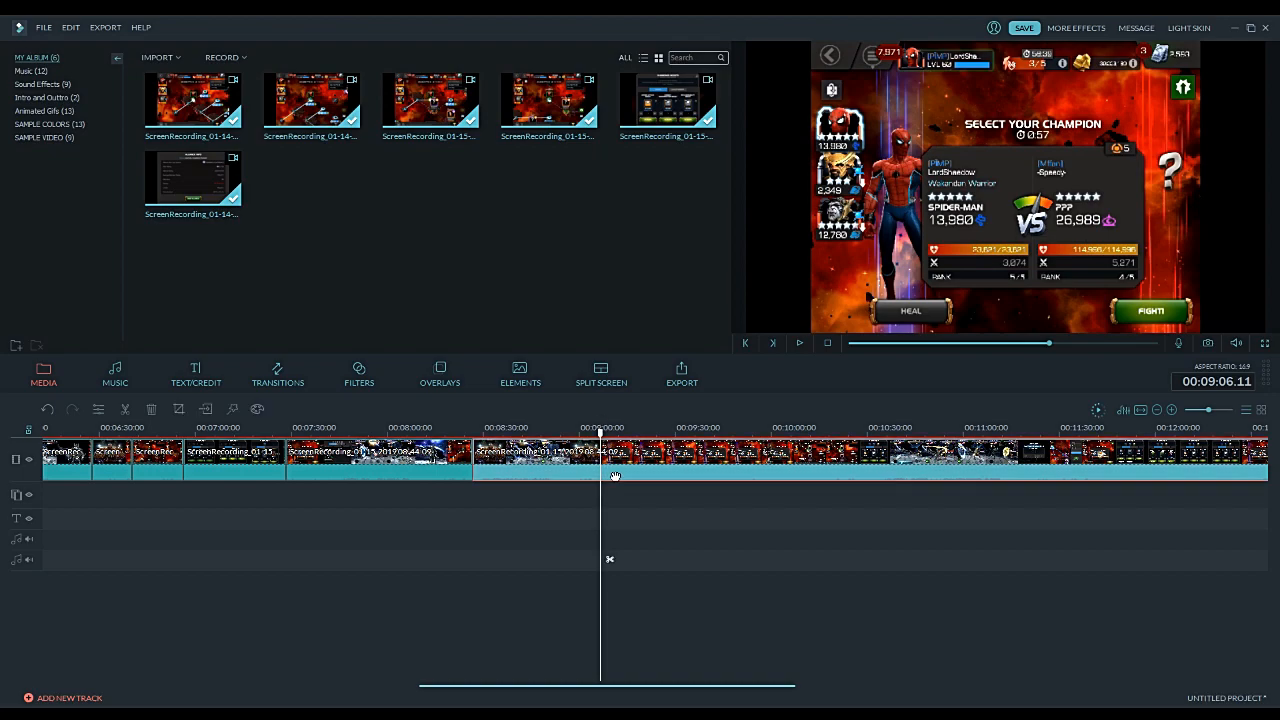
pyautogui.hotkey('ctrl', 'b')
pyautogui.moveTo(601, 431); pyautogui.dragTo(771, 432)
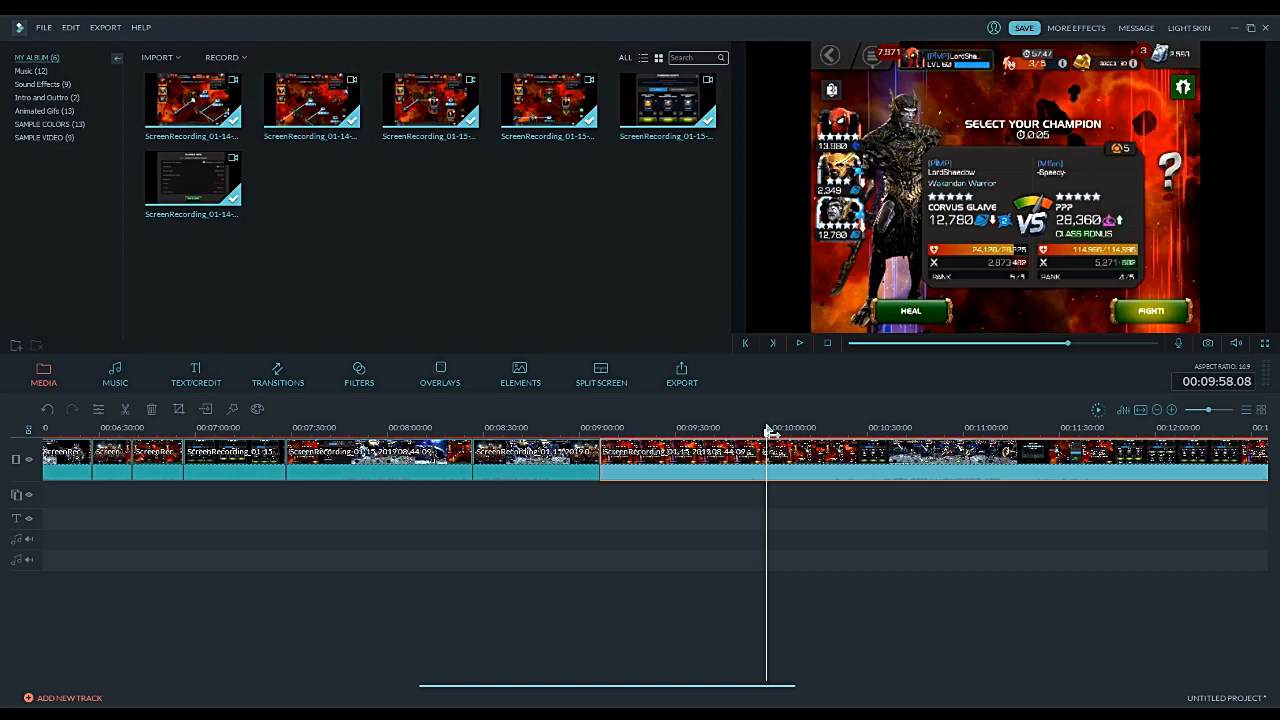
pyautogui.moveTo(770, 432); pyautogui.dragTo(745, 432)
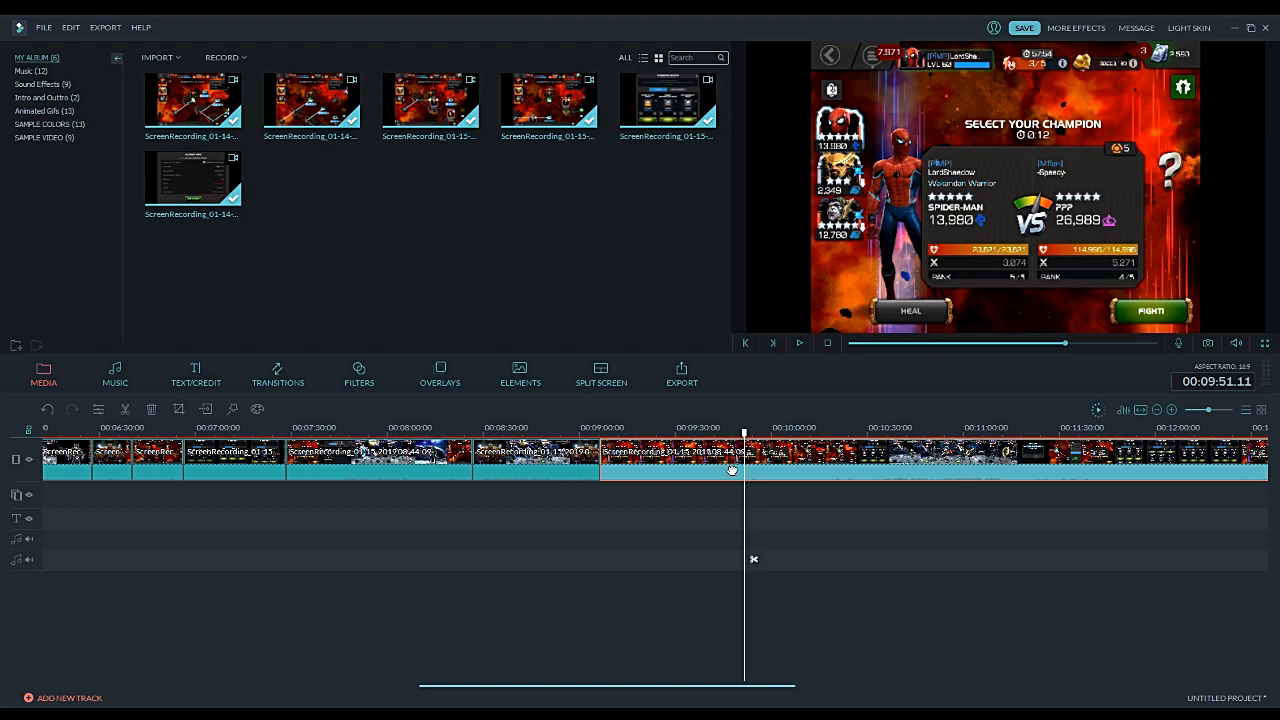
pyautogui.hotkey('ctrl', 'b')
pyautogui.press('Delete')
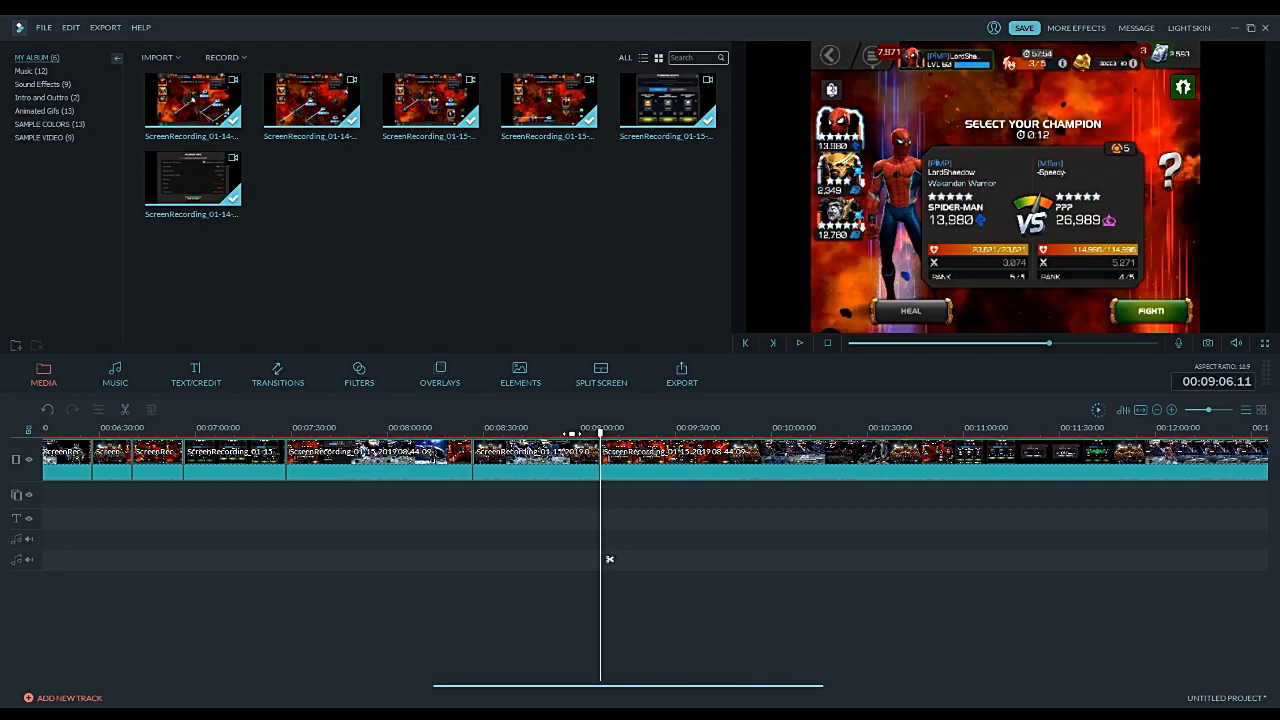
# Step: Split the last clip at 00:09:13.08 and 00:09:39.19 and delete the champion-selection footage between the cuts
pyautogui.moveTo(599, 434); pyautogui.dragTo(632, 425)
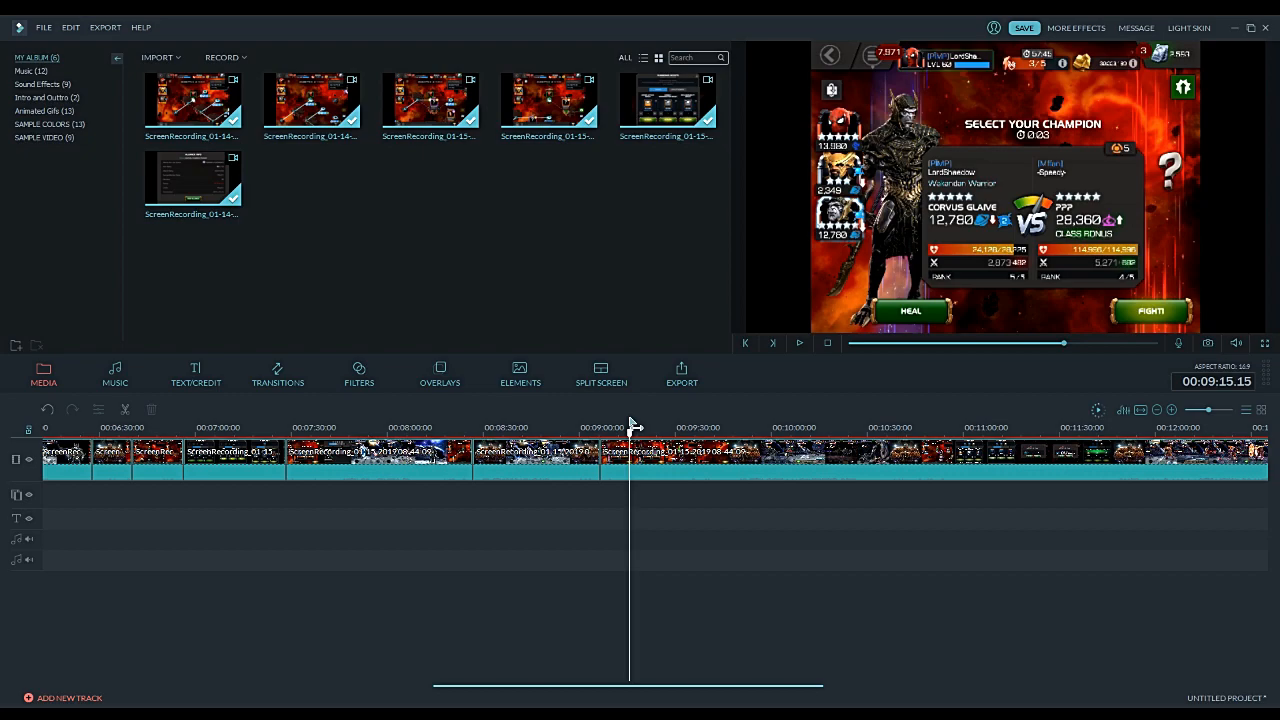
pyautogui.moveTo(632, 425)
pyautogui.mouseDown()
pyautogui.moveTo(606, 429)
pyautogui.moveTo(626, 429)
pyautogui.mouseUp()
pyautogui.click(632, 473)
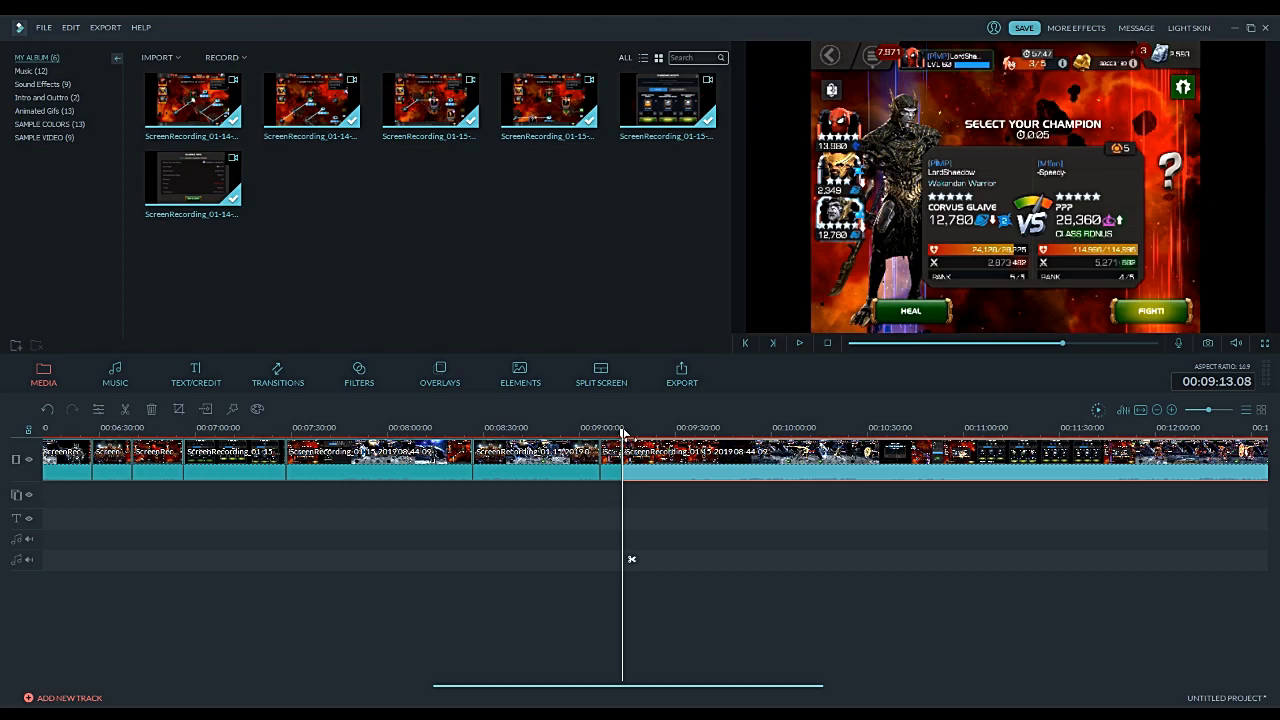
pyautogui.moveTo(624, 433); pyautogui.dragTo(707, 442)
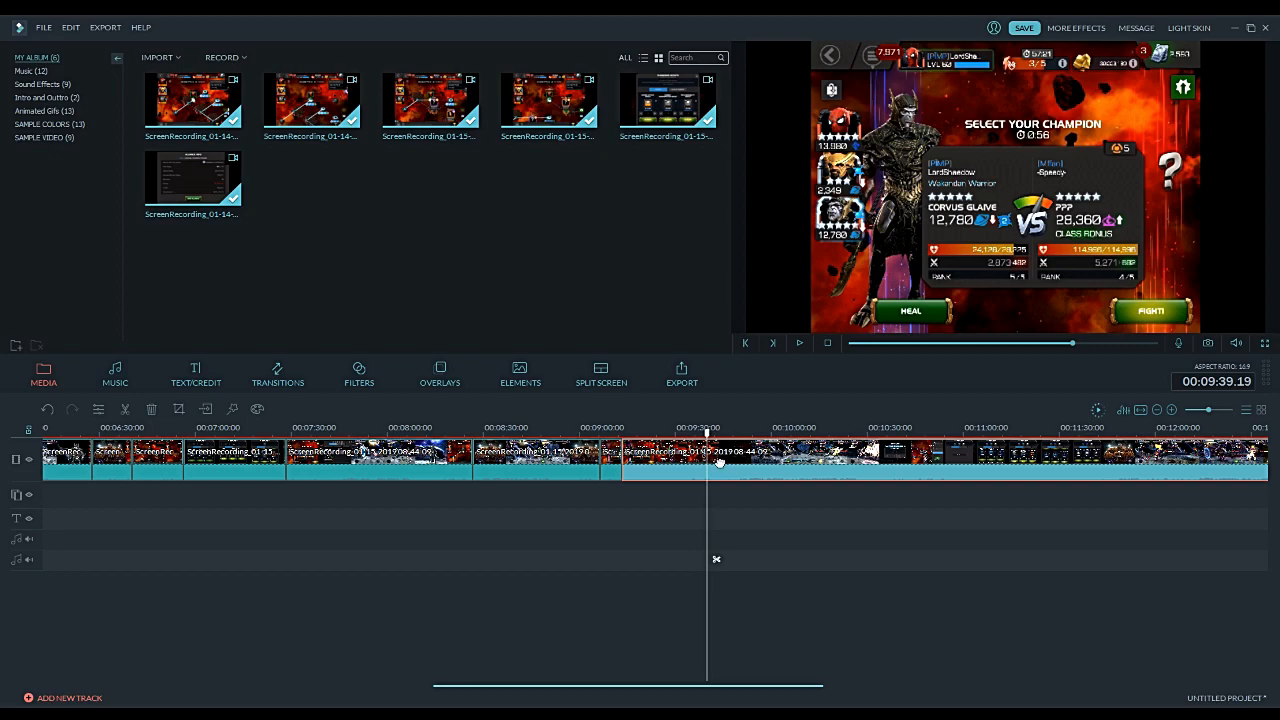
pyautogui.hotkey('ctrl', 'b')
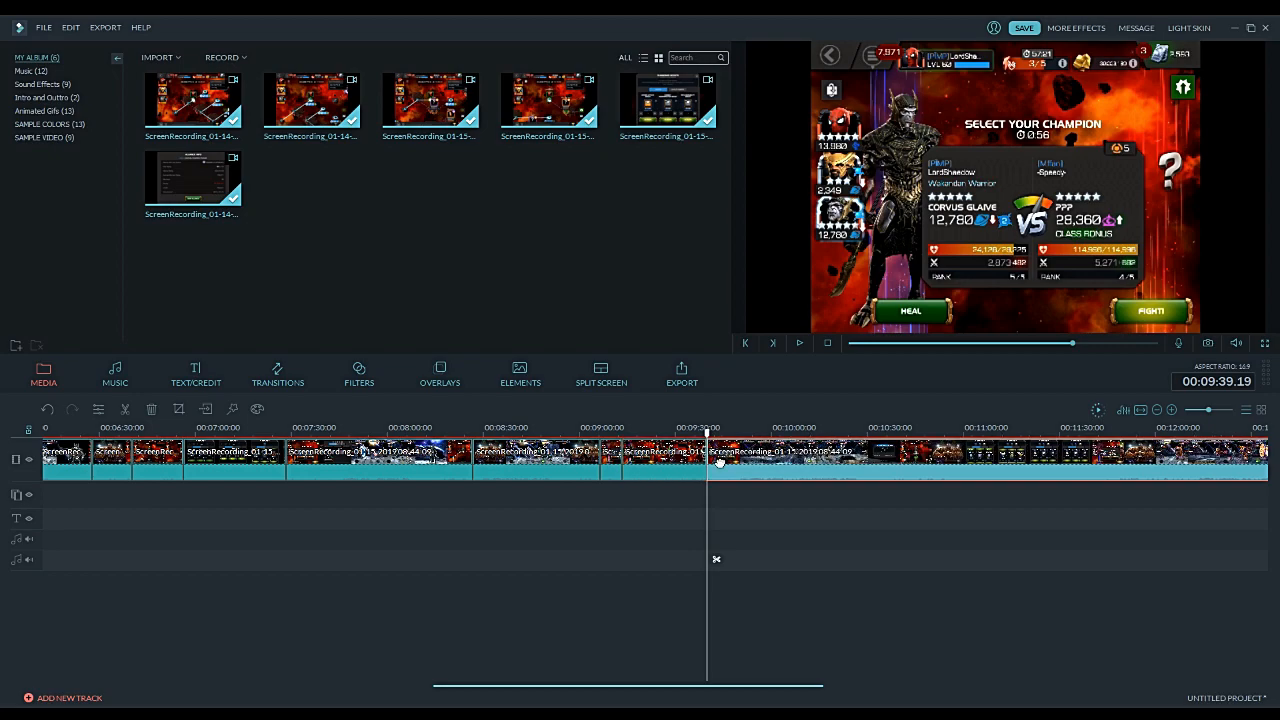
pyautogui.click(655, 457)
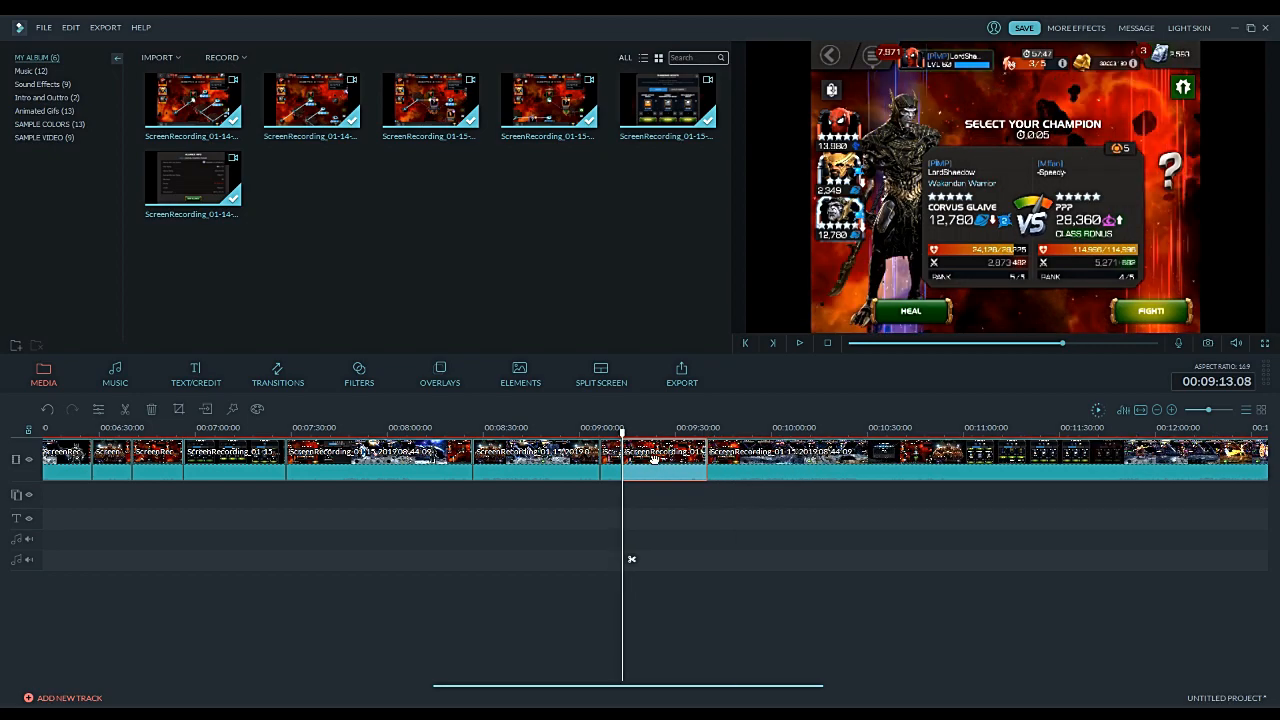
pyautogui.press('Delete')
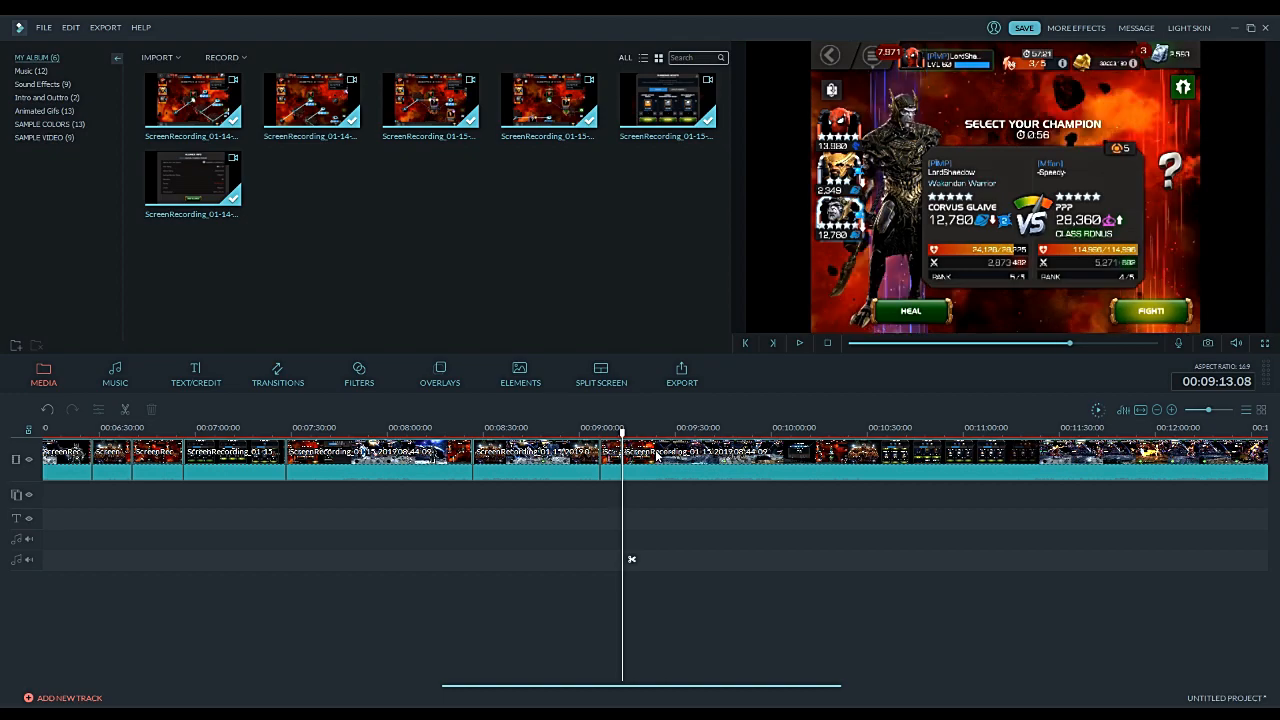
# Step: Split the last clip at 00:12:49.09 and delete its short end piece
pyautogui.moveTo(623, 434); pyautogui.dragTo(642, 433)
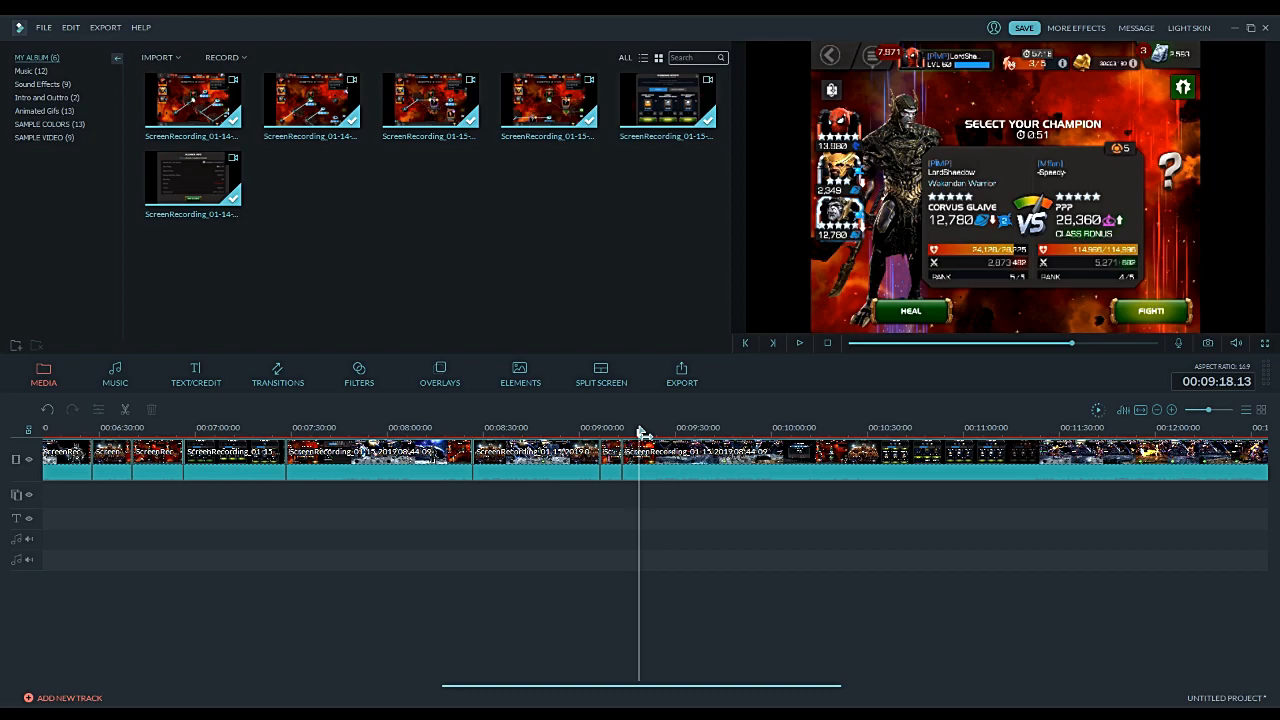
pyautogui.moveTo(643, 433); pyautogui.dragTo(1050, 558)
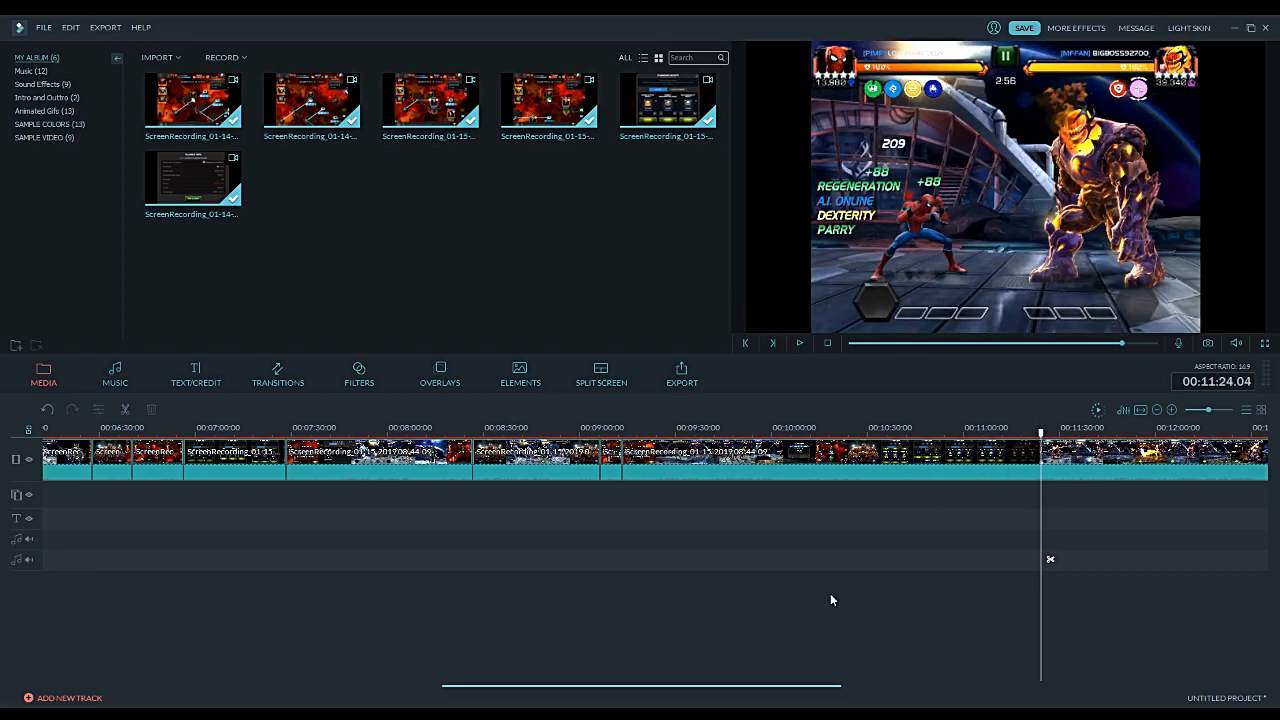
pyautogui.moveTo(796, 688); pyautogui.dragTo(882, 686)
pyautogui.moveTo(780, 436); pyautogui.dragTo(1057, 419)
pyautogui.moveTo(1055, 422); pyautogui.dragTo(1049, 426)
pyautogui.click(1030, 456)
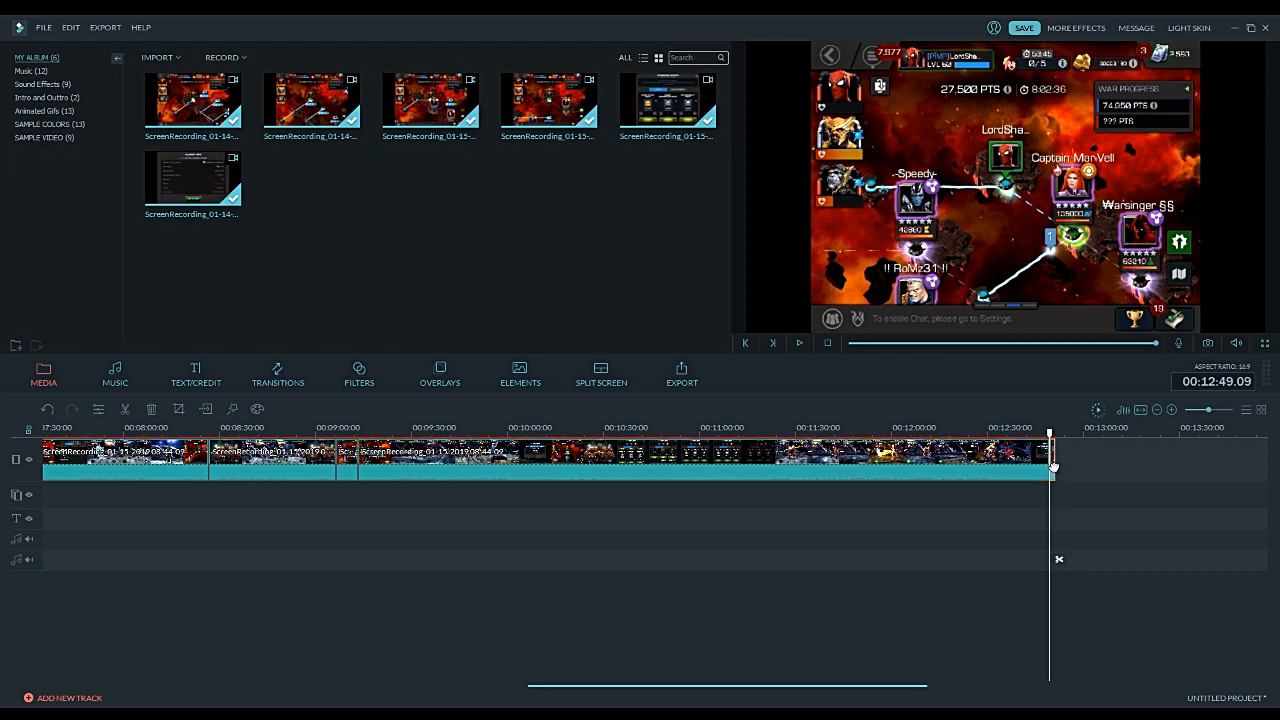
pyautogui.click(1053, 466)
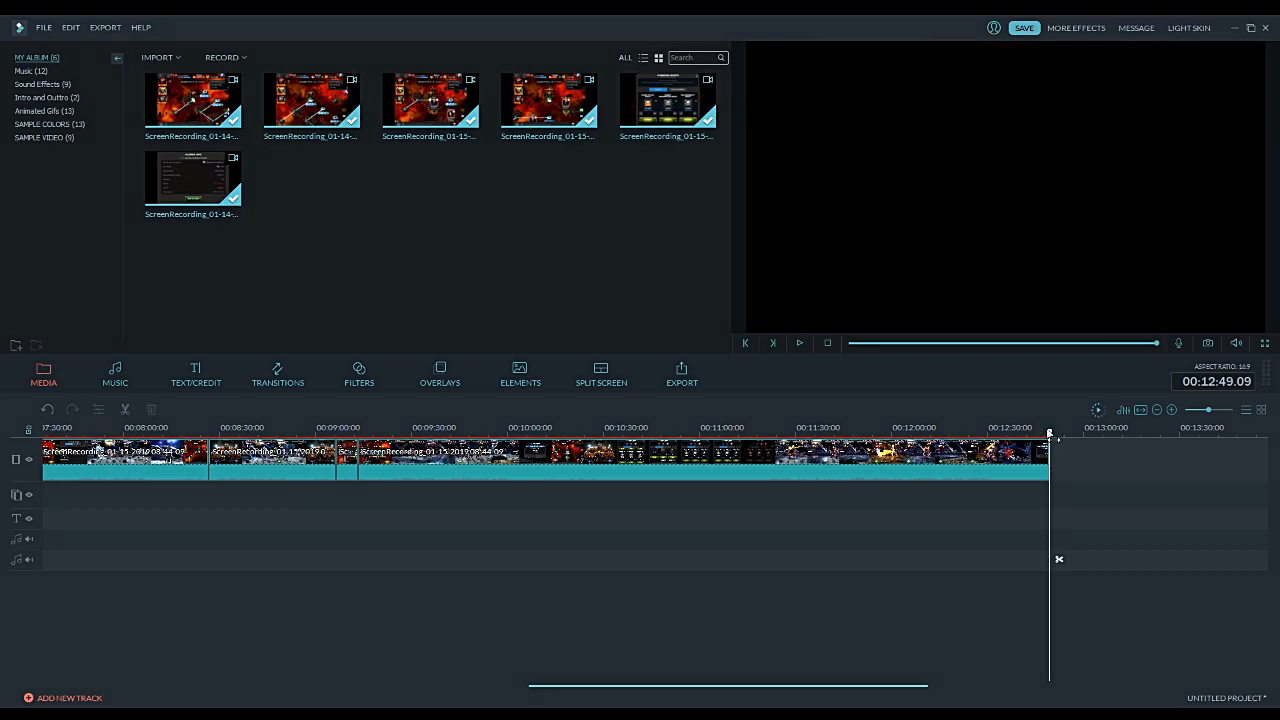
pyautogui.click(1046, 433)
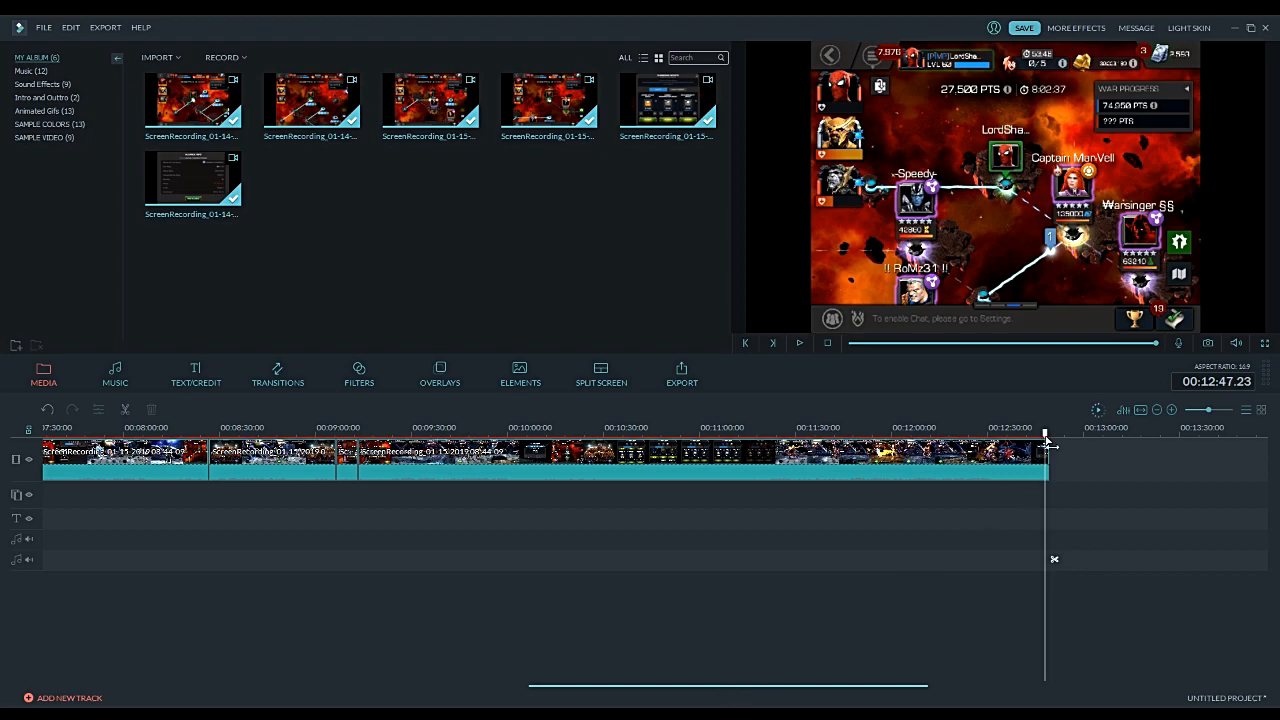
pyautogui.moveTo(1047, 437)
pyautogui.mouseDown()
pyautogui.moveTo(997, 437)
pyautogui.moveTo(1047, 441)
pyautogui.mouseUp()
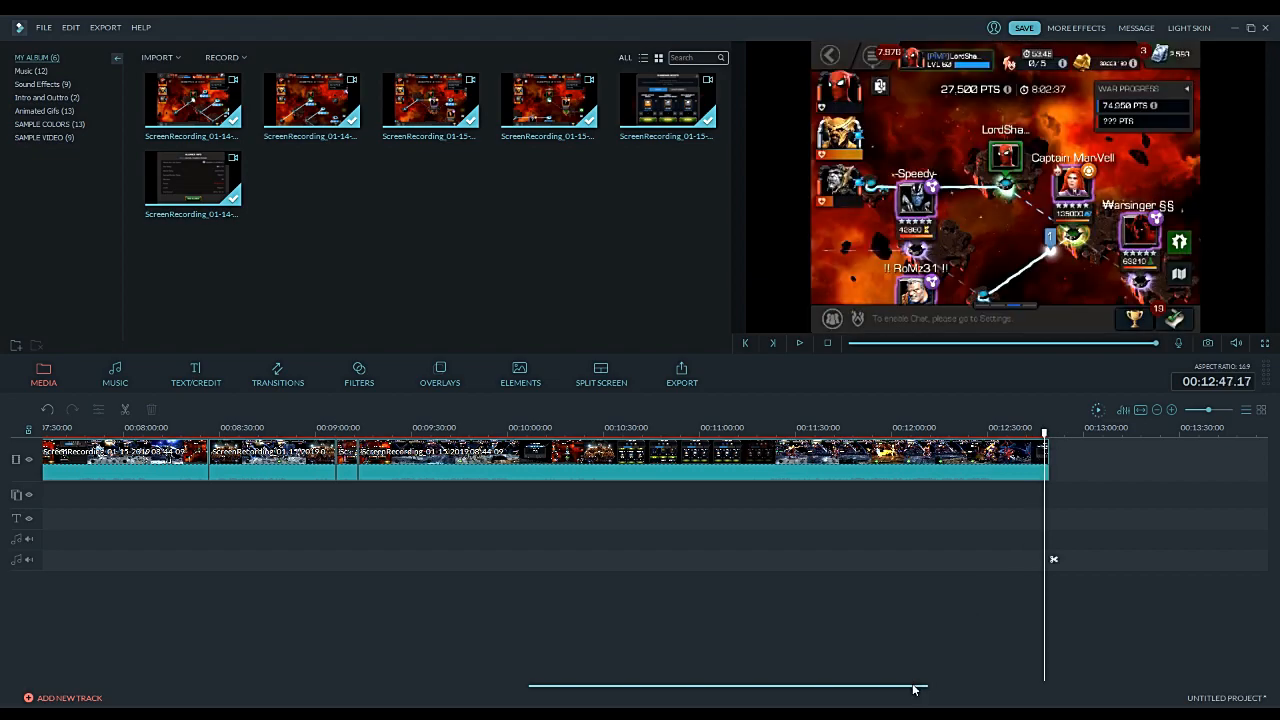
# Step: Preview the anime-girl-dancing-gif-24 animated GIF and place it on the overlay track at 00:00:05.15
pyautogui.moveTo(913, 688); pyautogui.dragTo(291, 667)
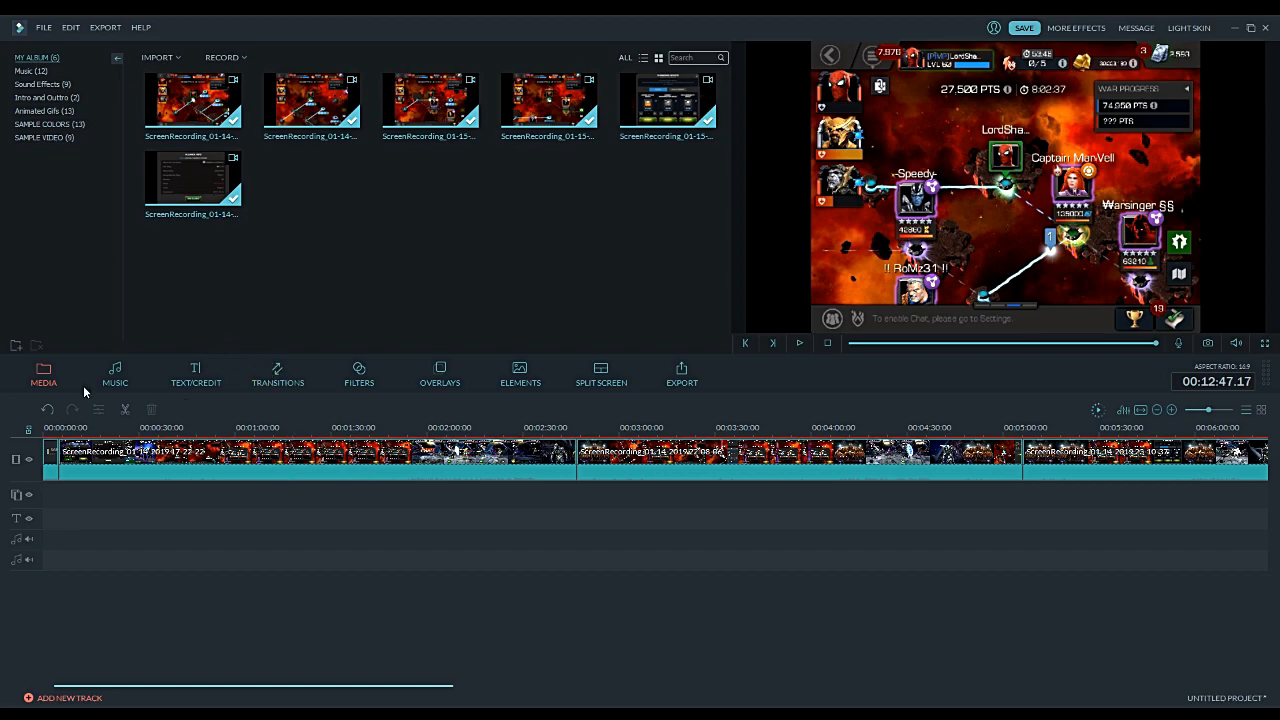
pyautogui.click(60, 427)
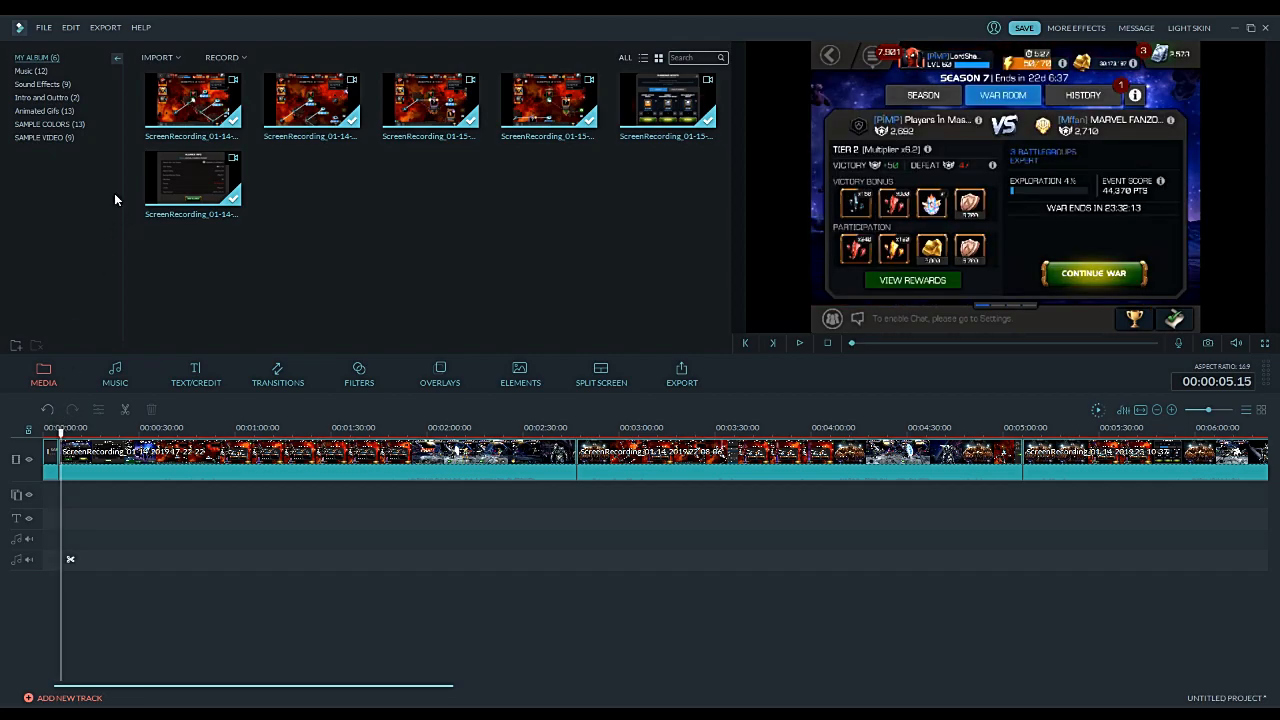
pyautogui.click(52, 111)
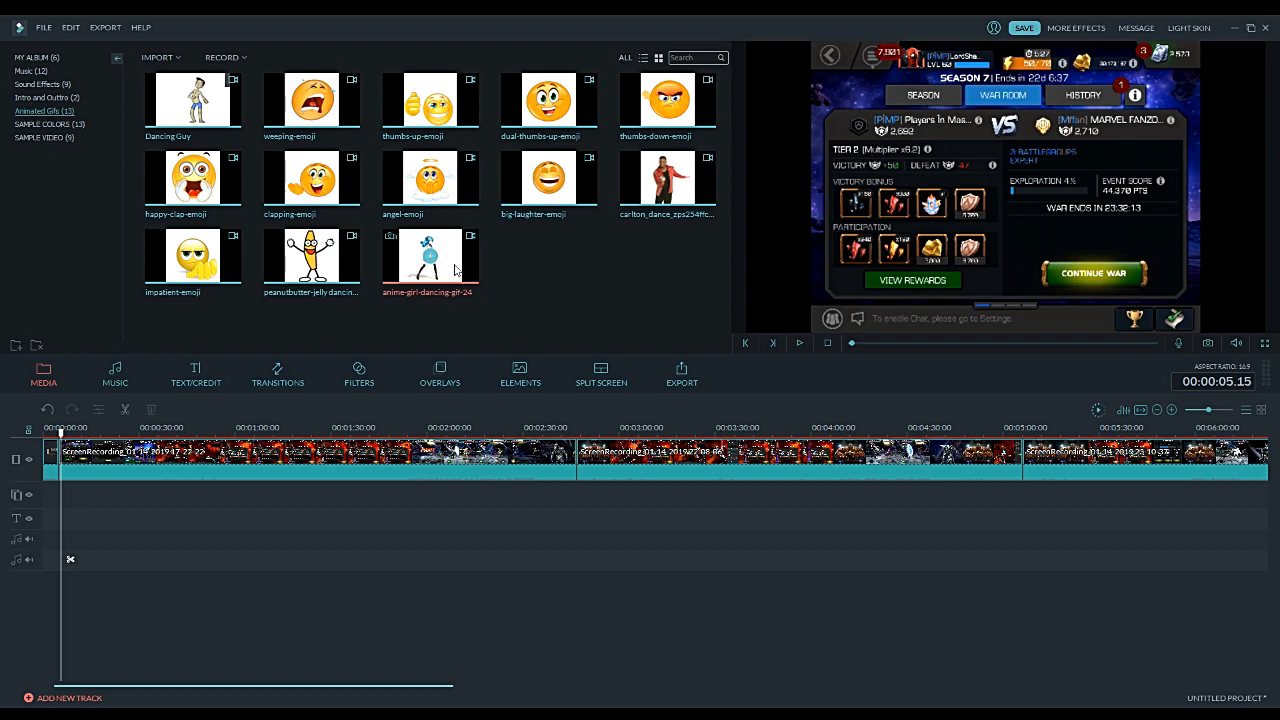
pyautogui.click(458, 268)
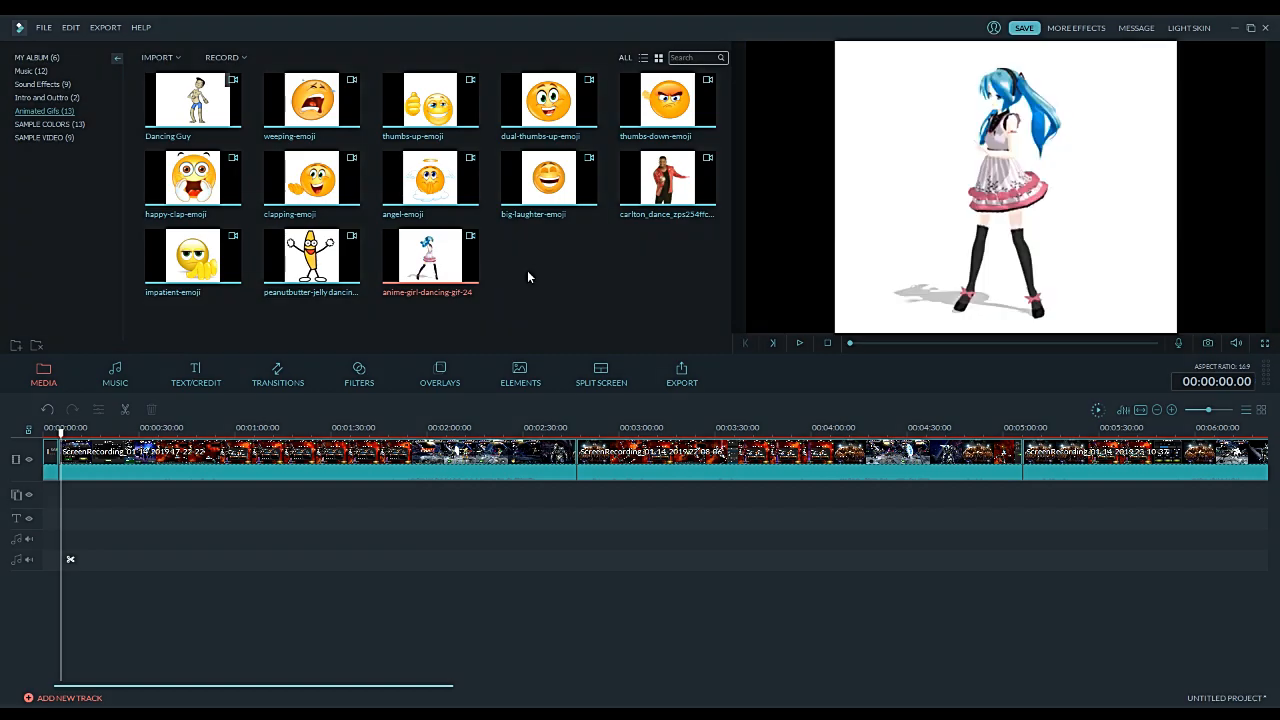
pyautogui.click(801, 343)
pyautogui.moveTo(450, 264); pyautogui.dragTo(90, 502)
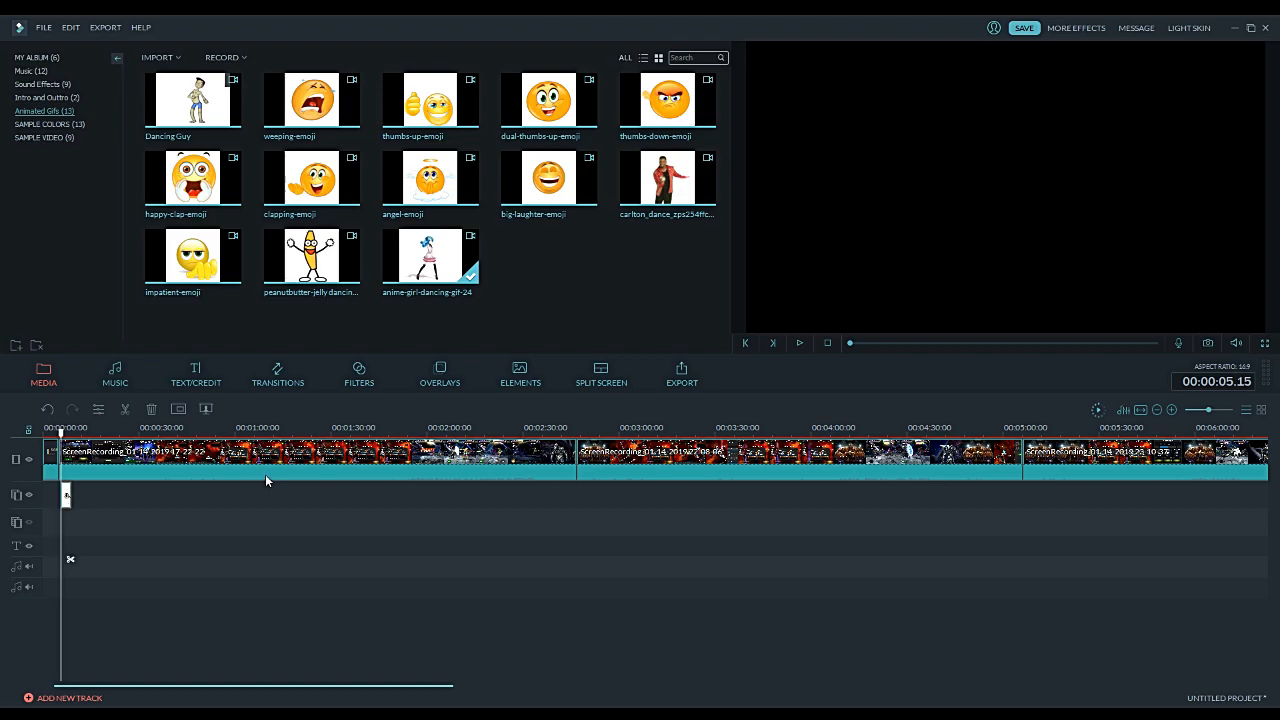
# Step: Shrink the dancing-girl overlay to about half size, move it over the war room's bonus and participation rewards, and play it back
pyautogui.moveTo(1176, 332); pyautogui.dragTo(994, 176)
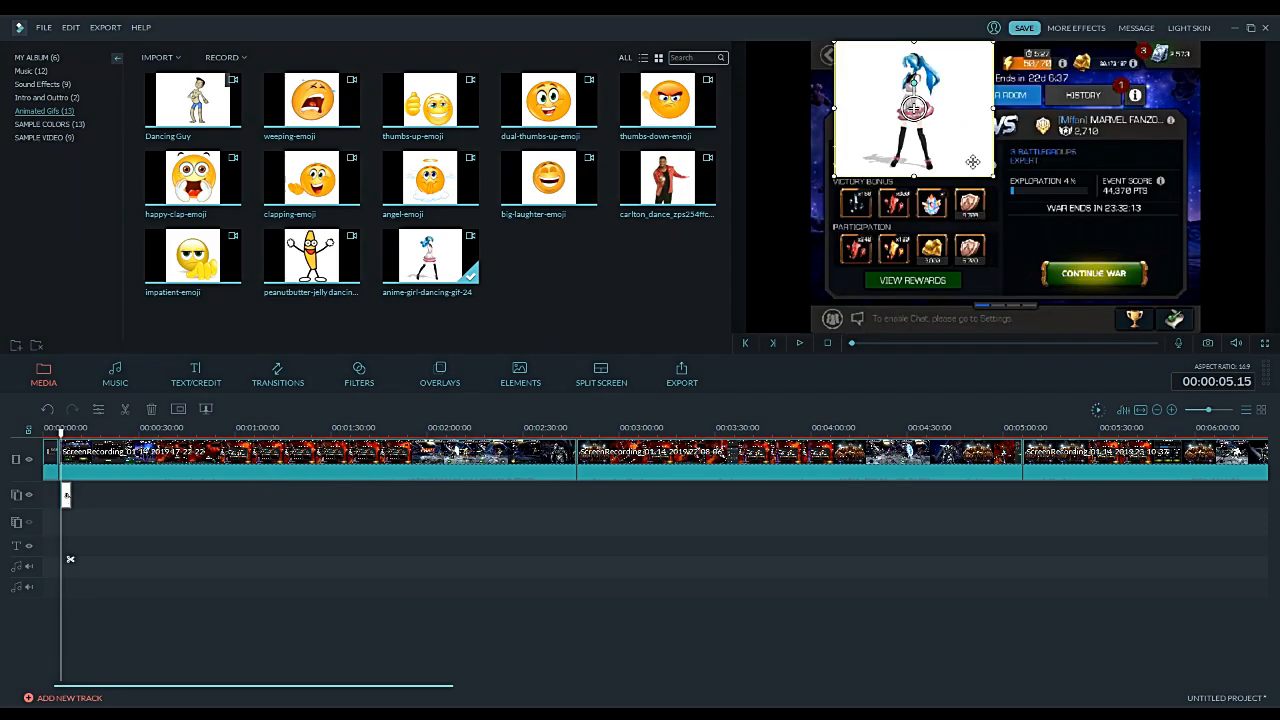
pyautogui.moveTo(912, 107); pyautogui.dragTo(924, 214)
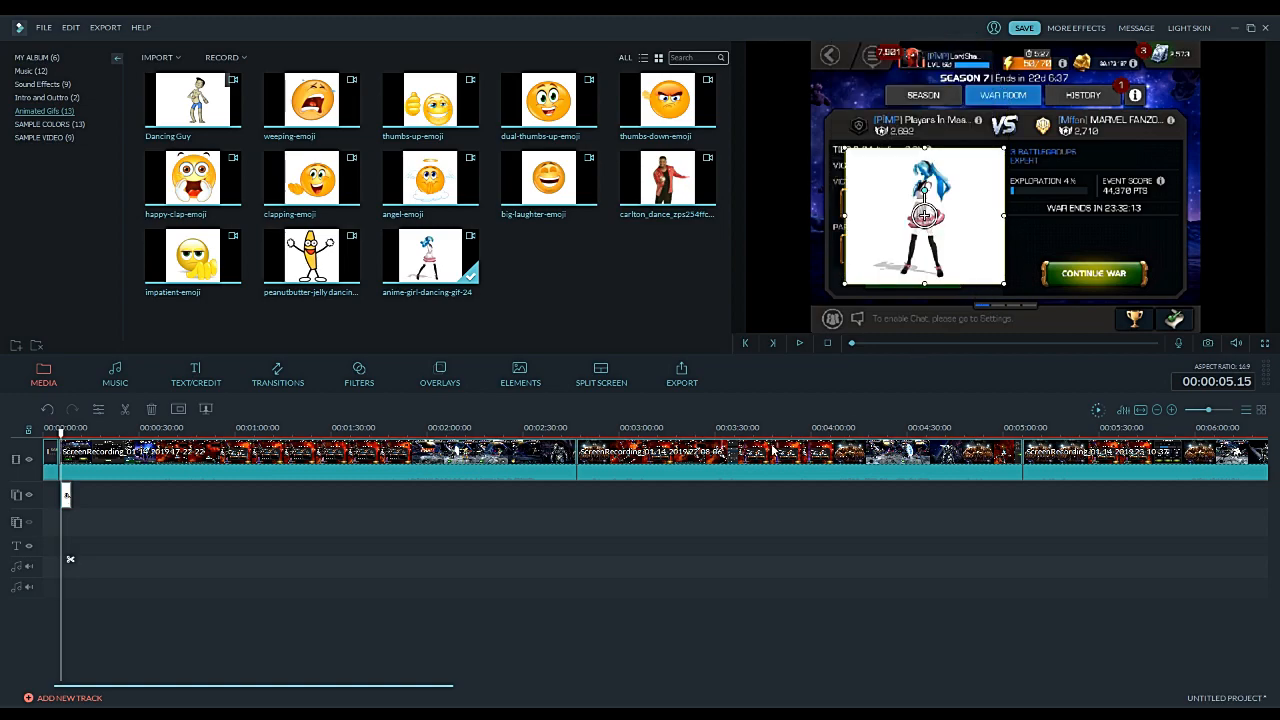
pyautogui.click(60, 430)
pyautogui.click(56, 430)
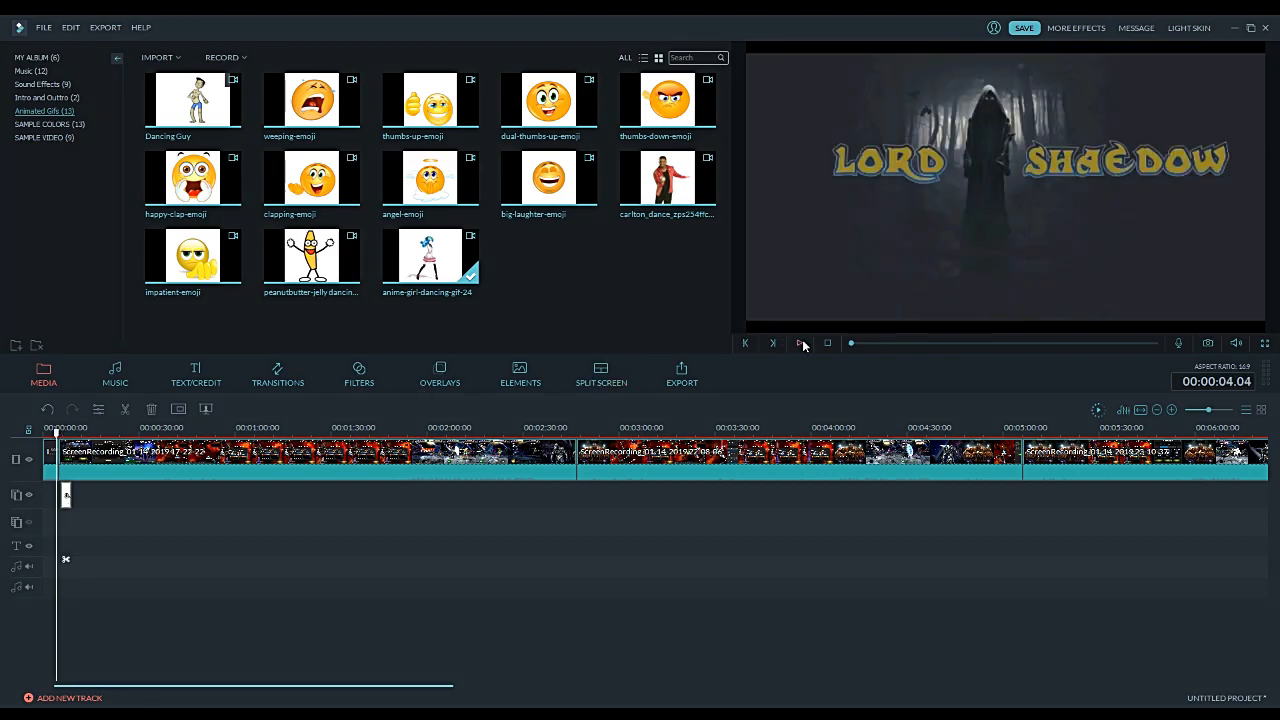
pyautogui.click(802, 344)
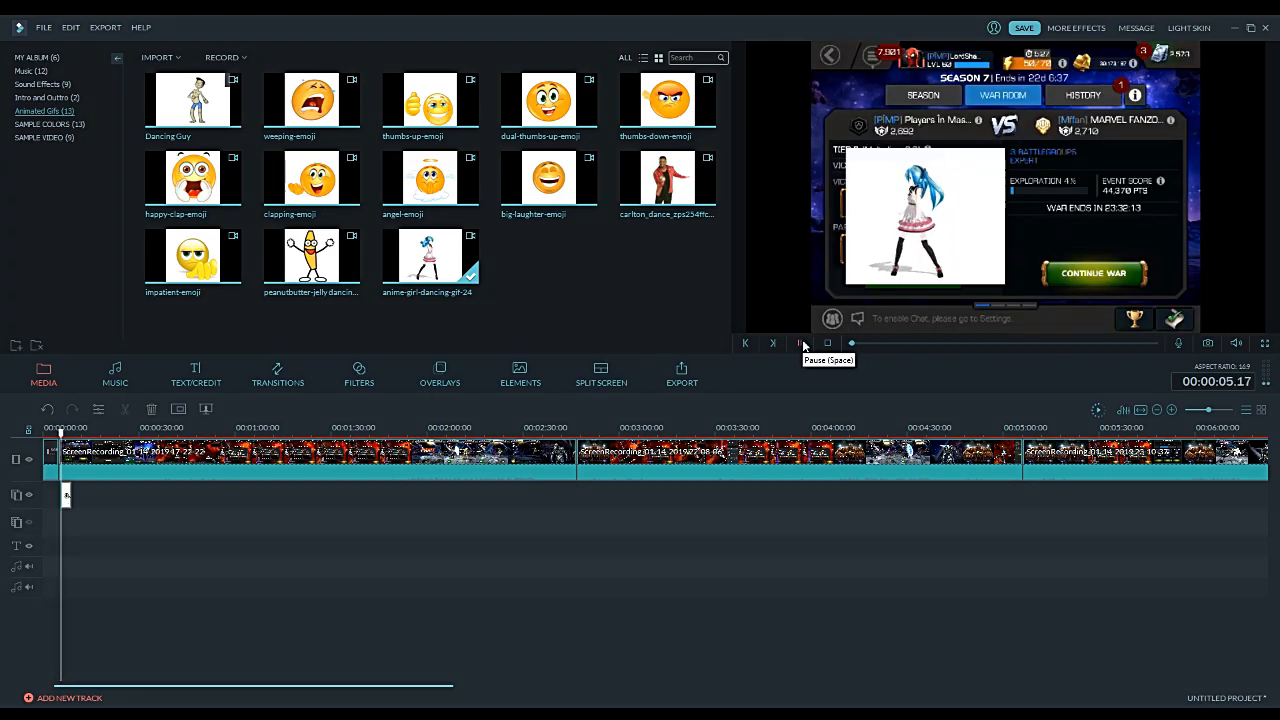
pyautogui.click(802, 344)
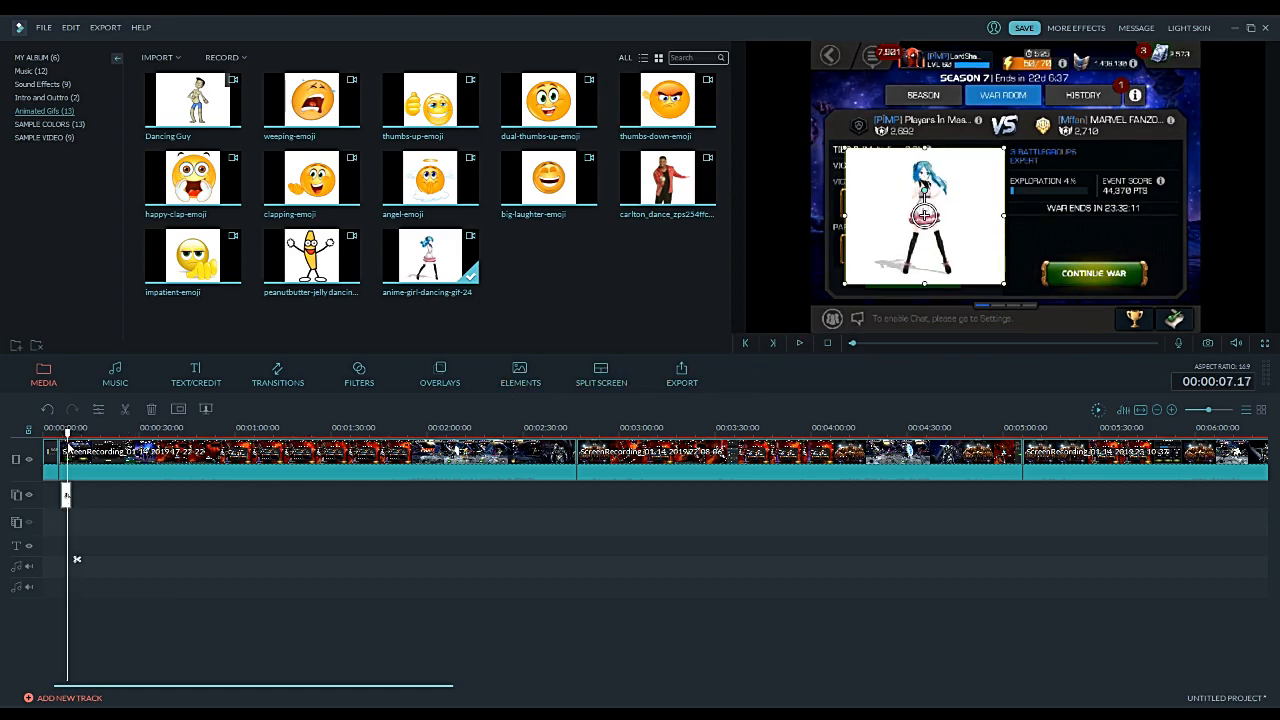
pyautogui.moveTo(67, 430); pyautogui.dragTo(61, 432)
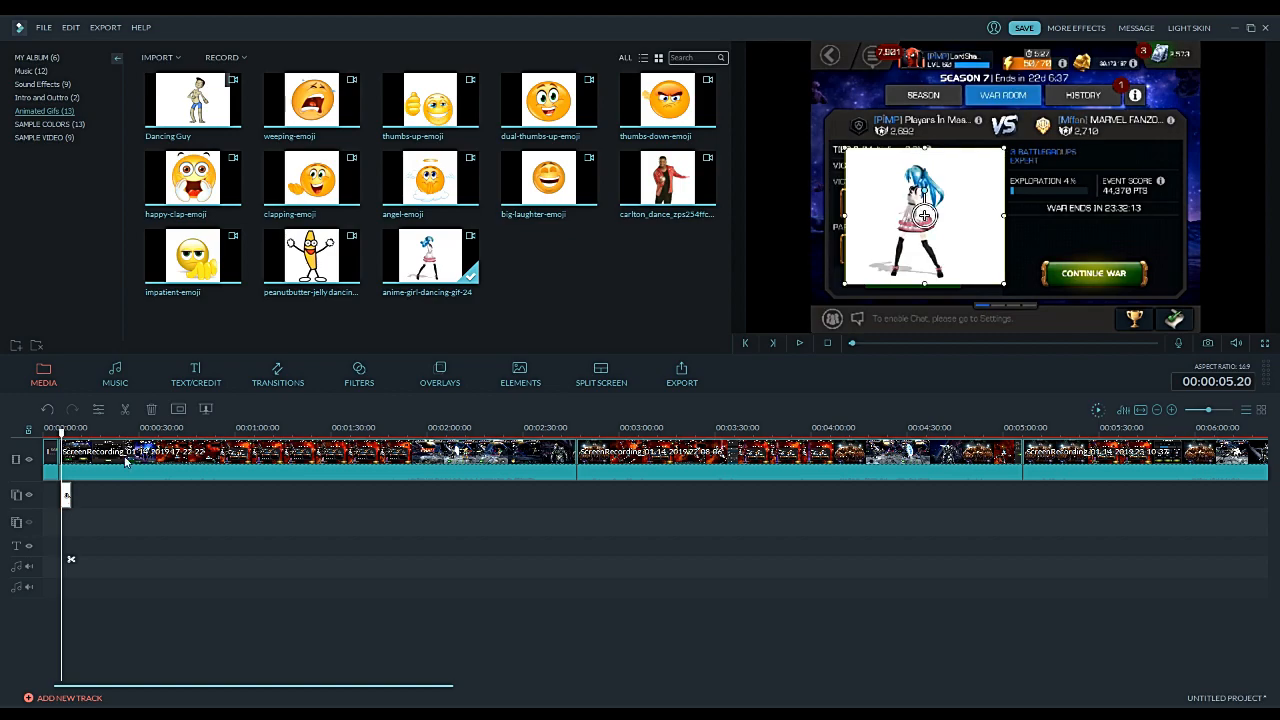
# Step: Make the dancing-girl overlay's white background transparent with Chroma Key at intensity level 1
pyautogui.doubleClick(67, 500)
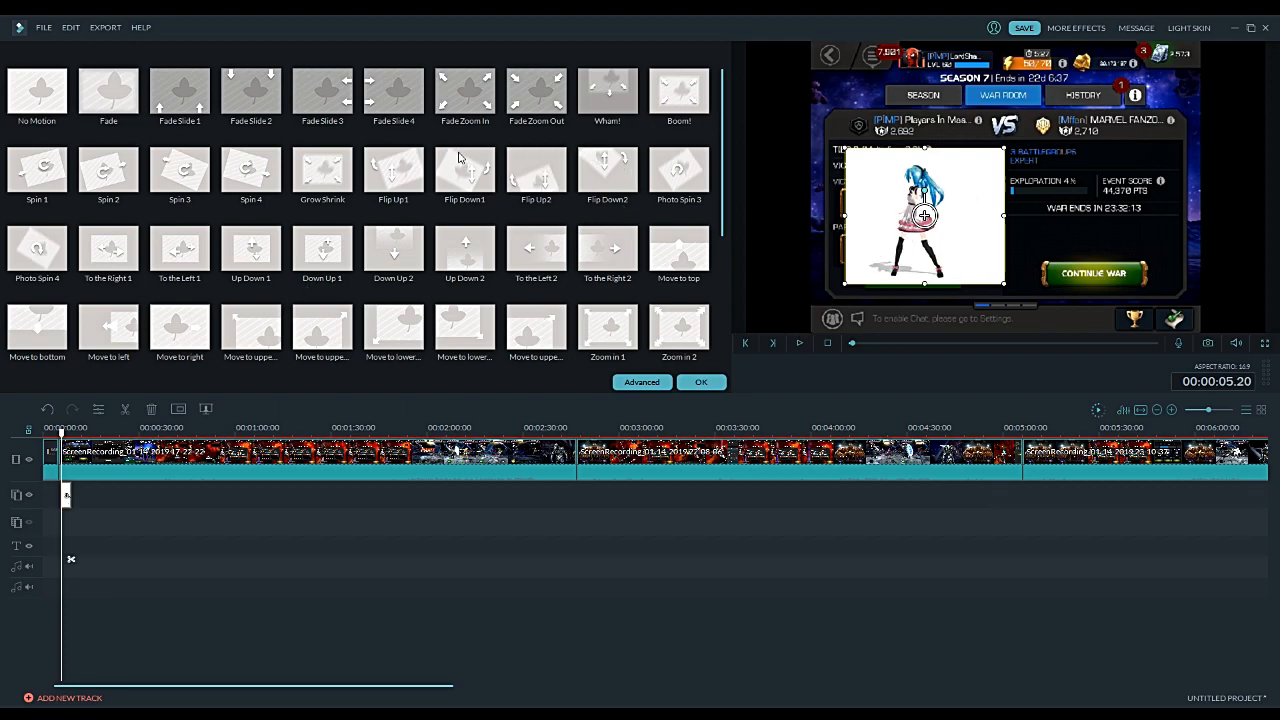
pyautogui.click(640, 382)
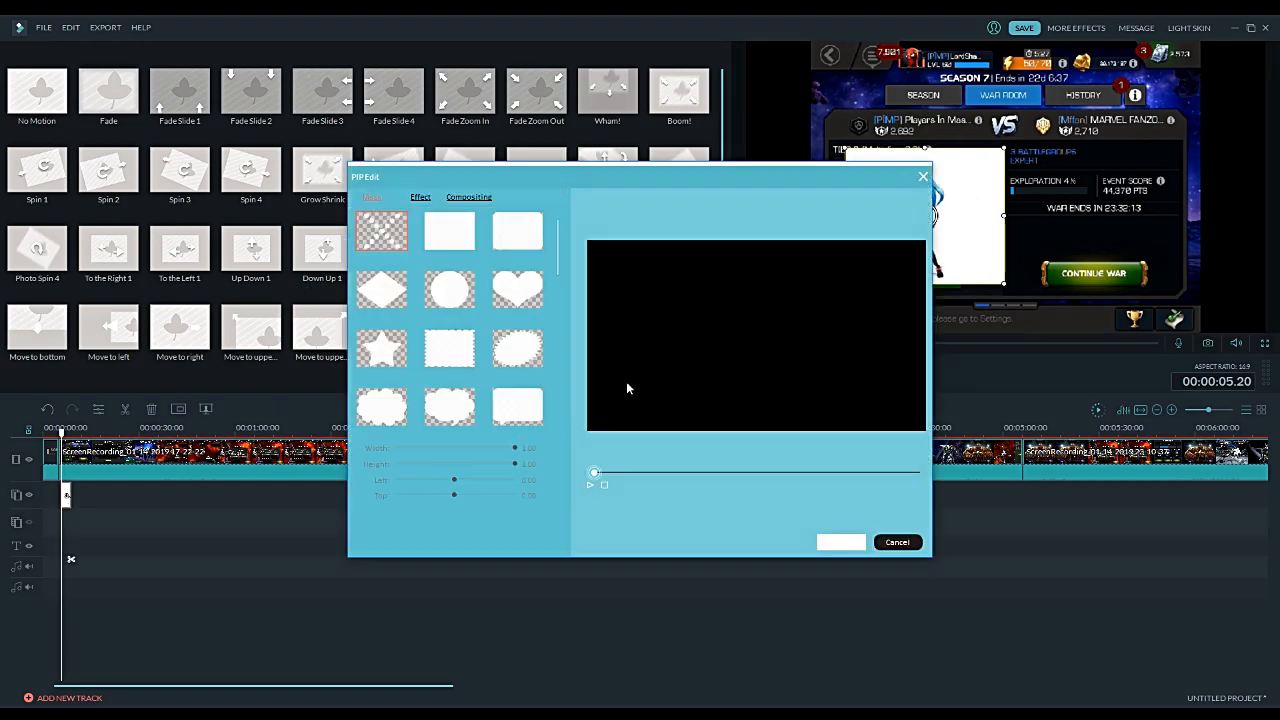
pyautogui.click(420, 197)
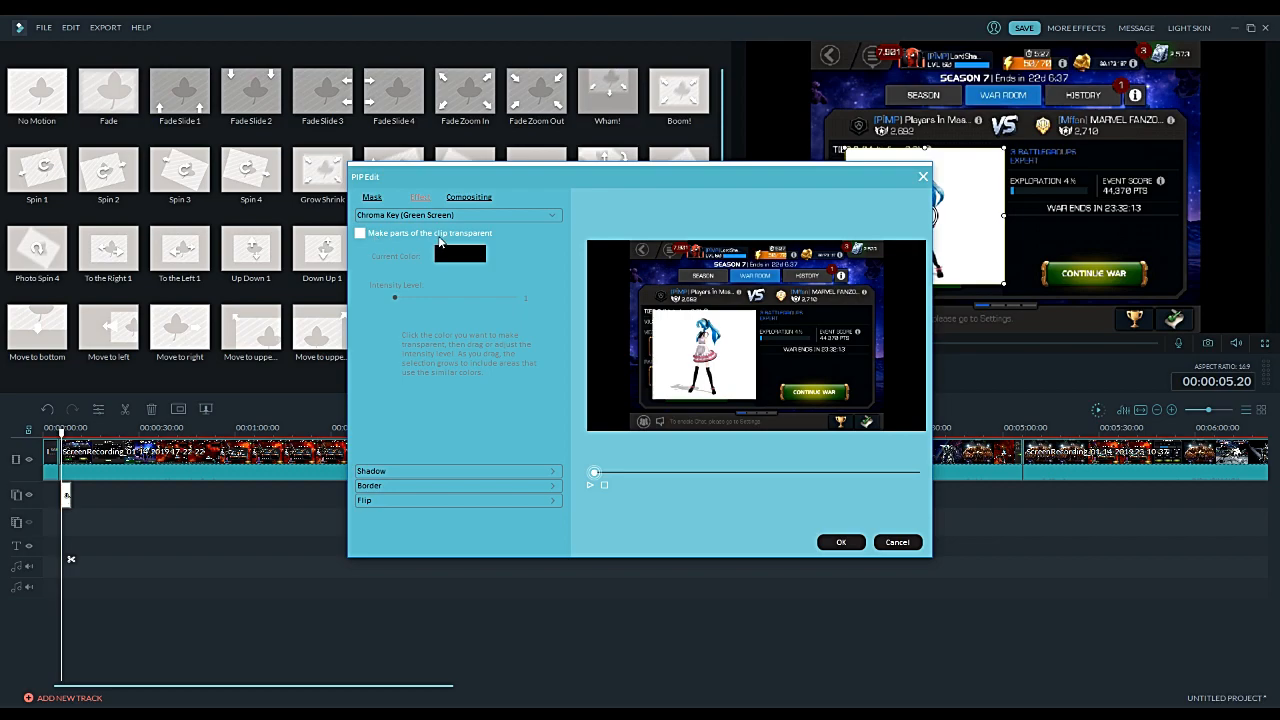
pyautogui.click(362, 236)
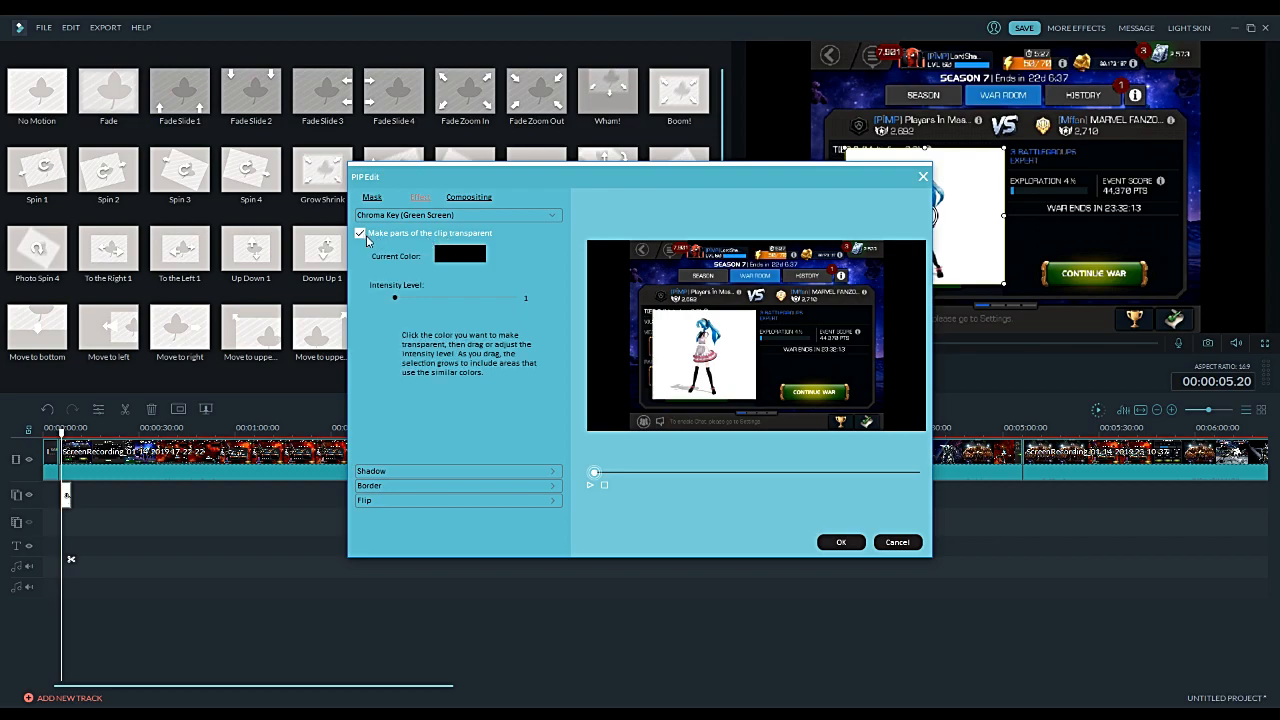
pyautogui.click(668, 323)
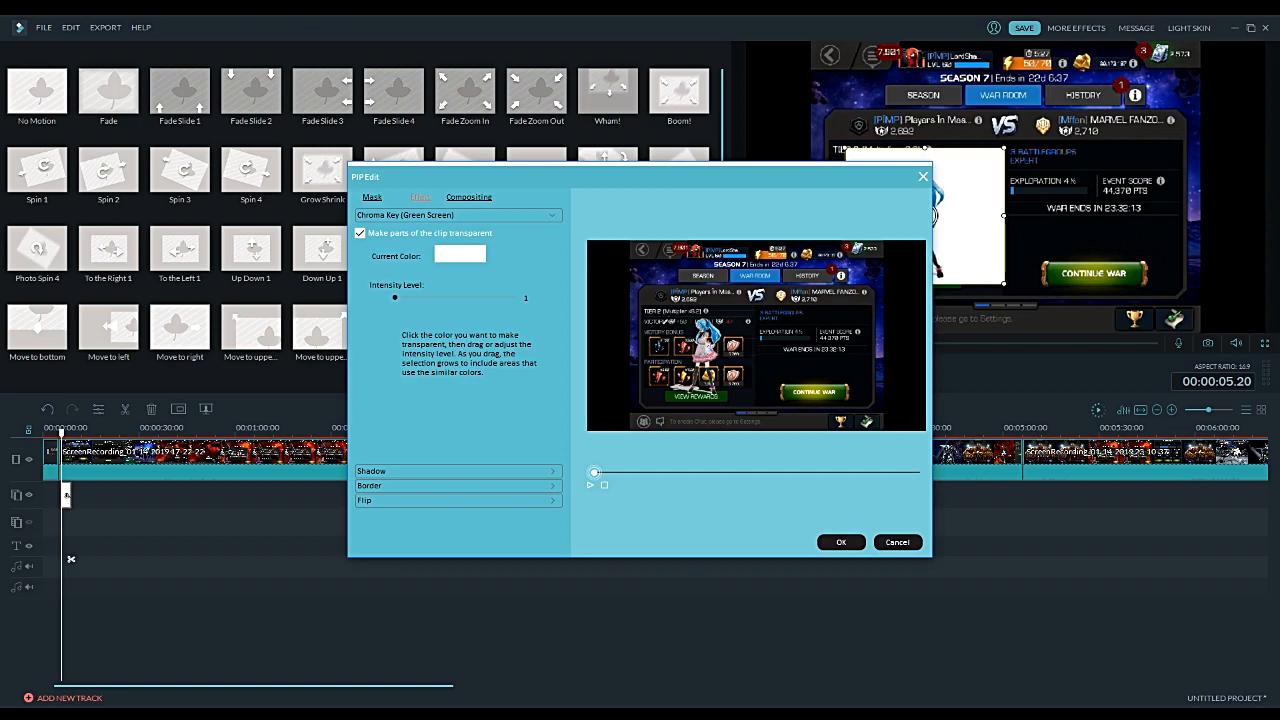
pyautogui.moveTo(395, 304)
pyautogui.mouseDown()
pyautogui.moveTo(517, 300)
pyautogui.moveTo(397, 300)
pyautogui.mouseUp()
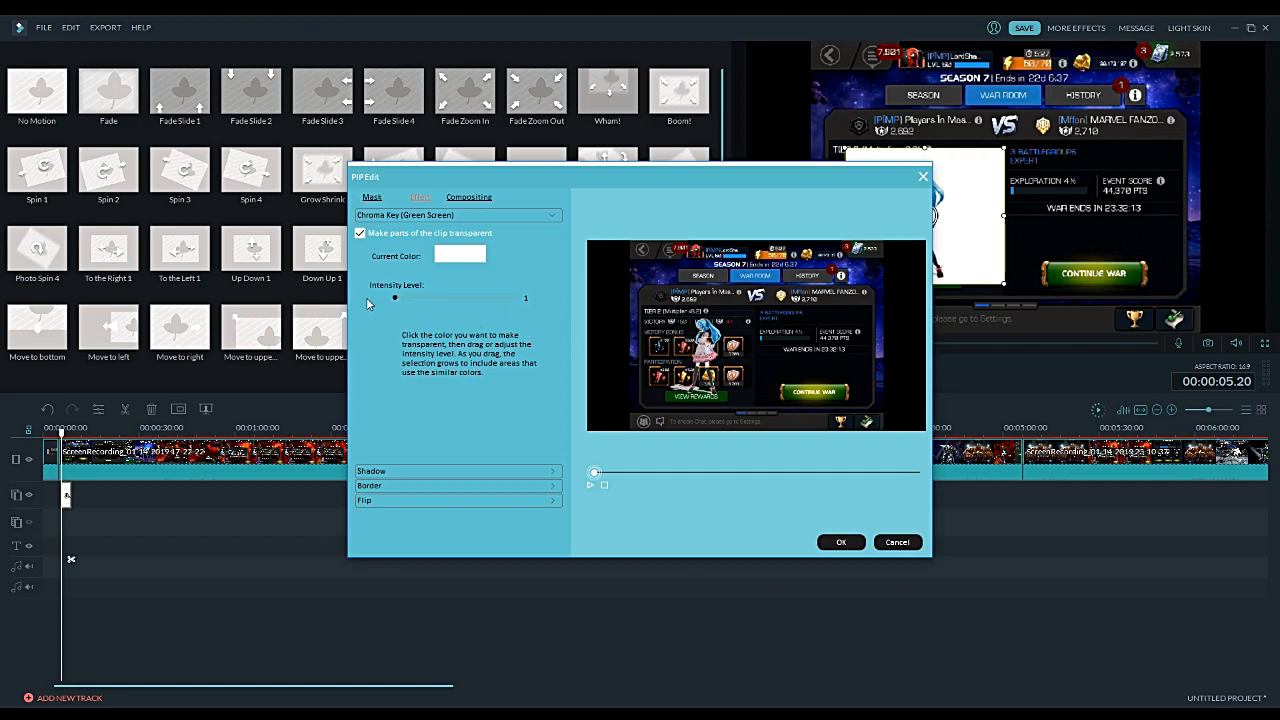
pyautogui.click(840, 543)
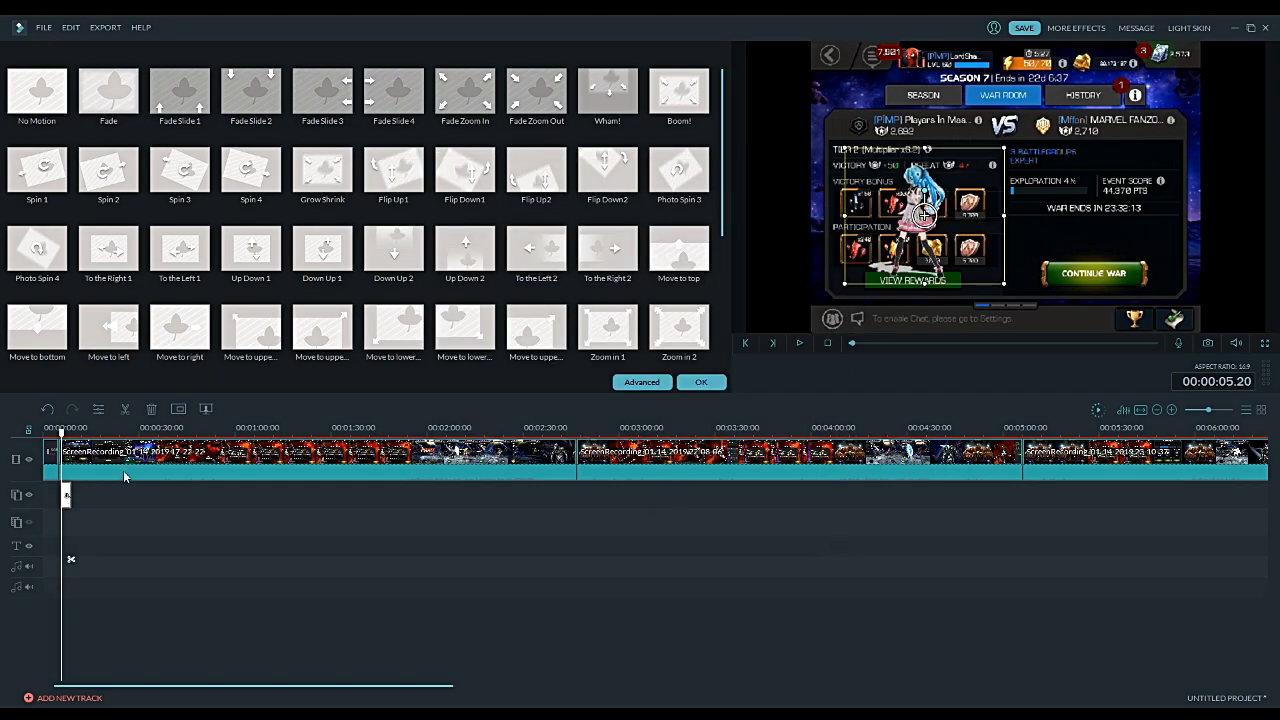
# Step: Play back the keyed dancing-girl overlay from 00:00:04.20 and close its motion settings
pyautogui.click(83, 498)
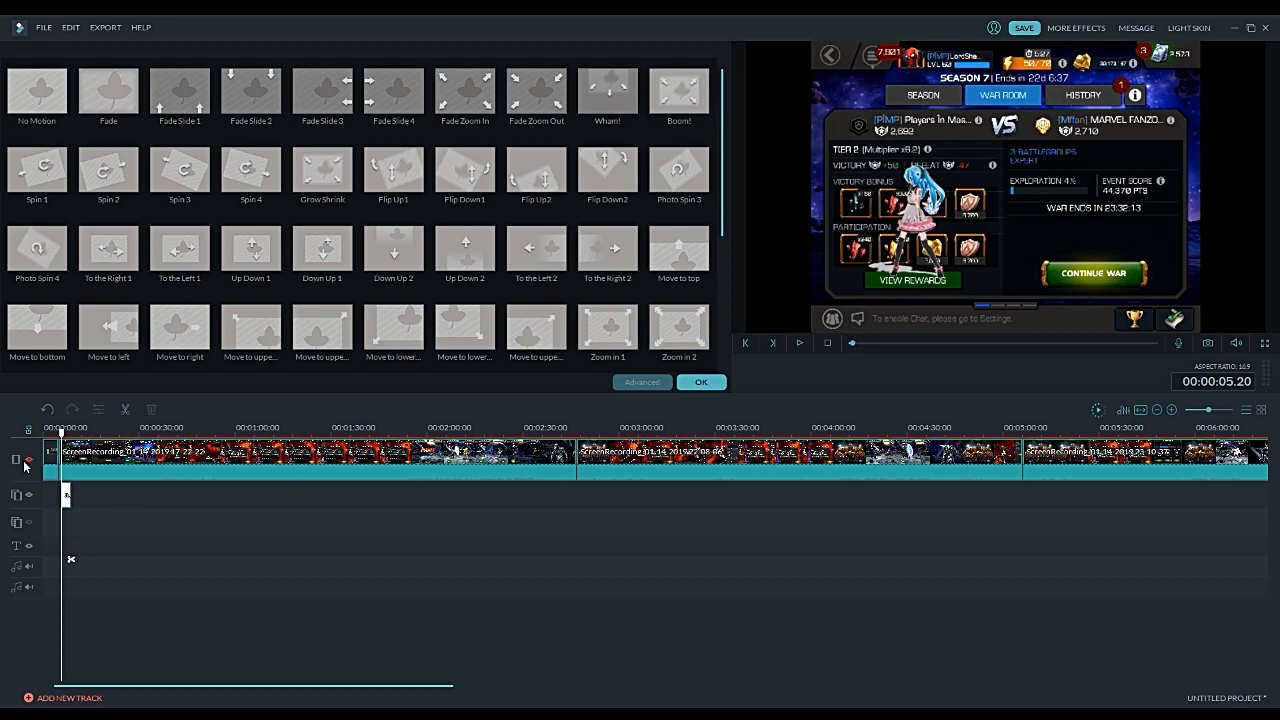
pyautogui.click(58, 432)
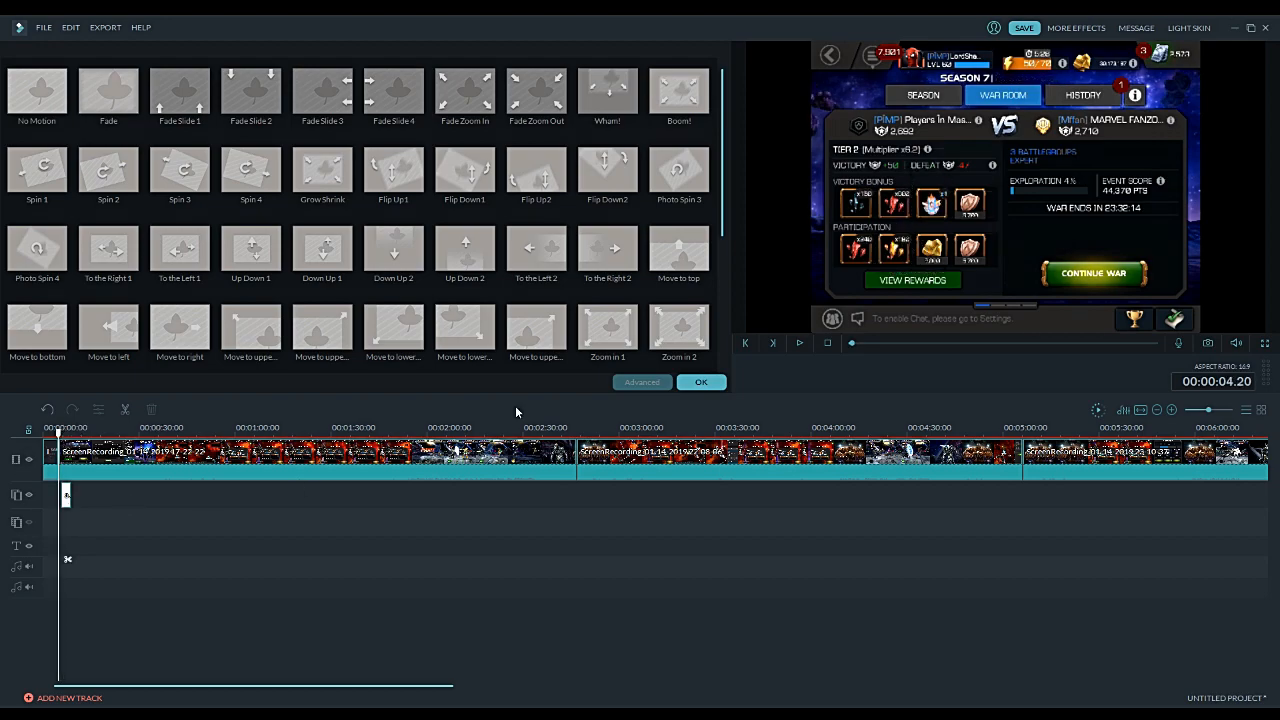
pyautogui.click(801, 344)
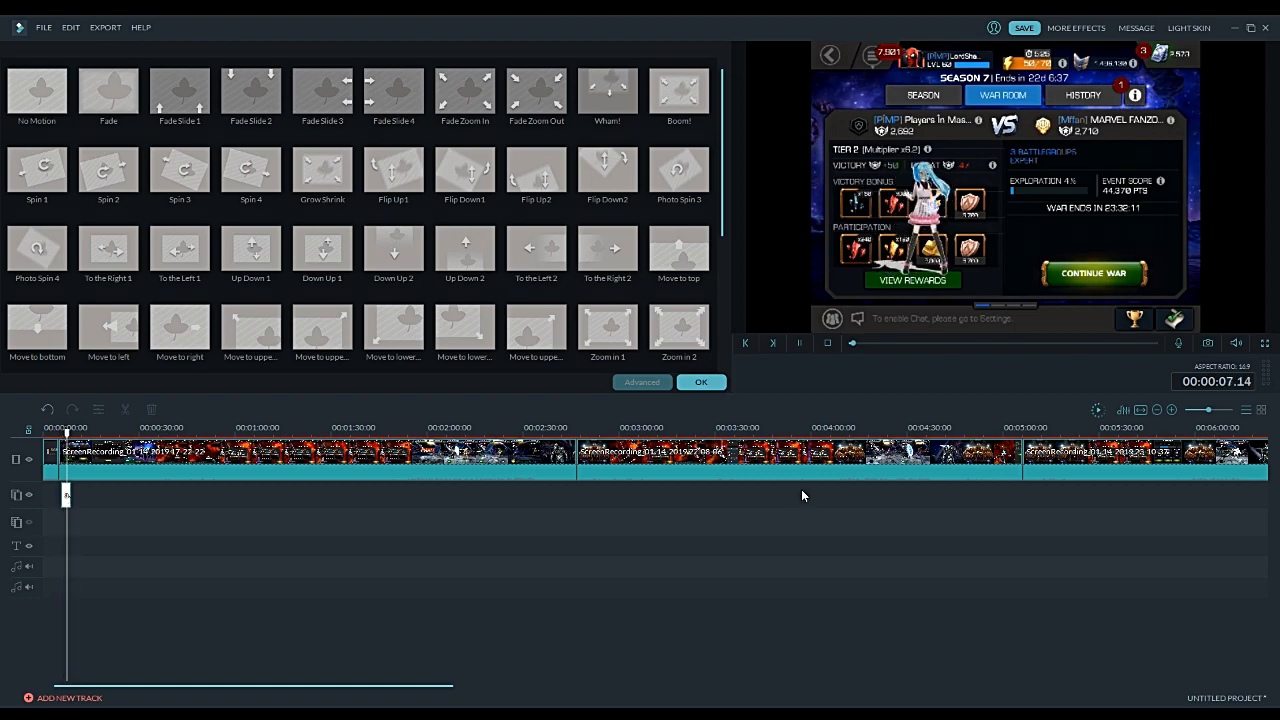
pyautogui.click(797, 345)
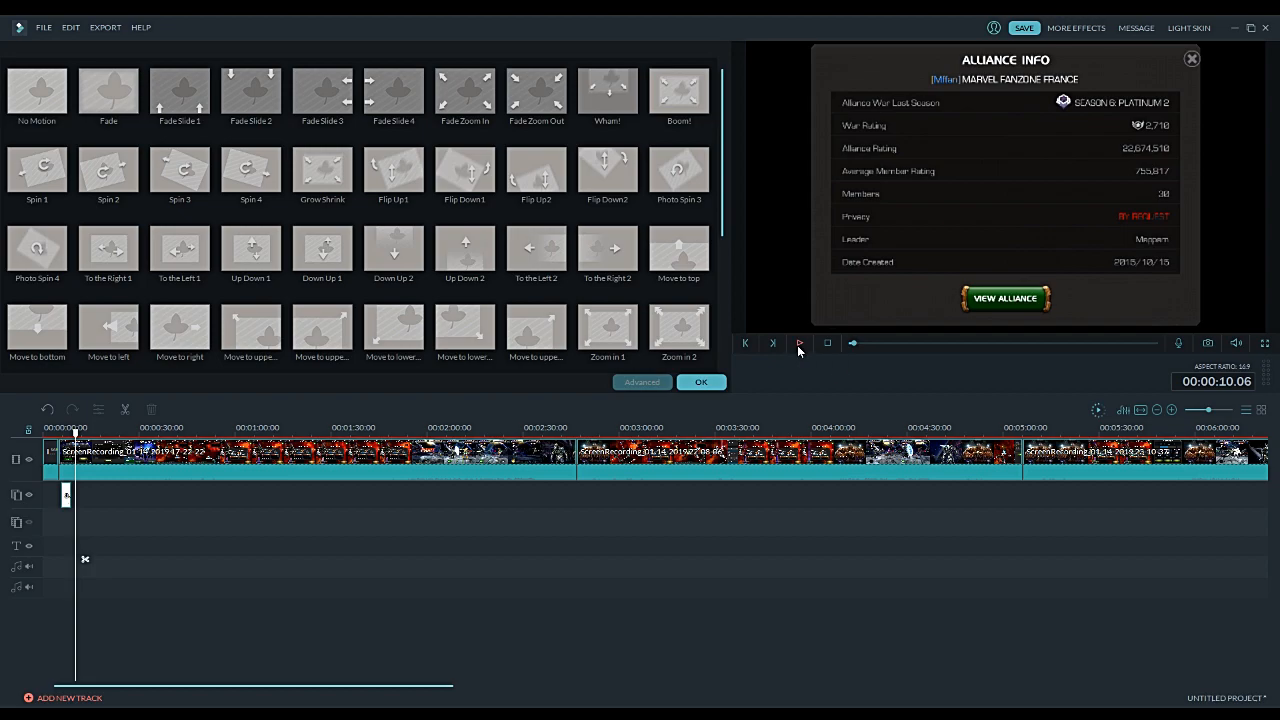
pyautogui.click(710, 382)
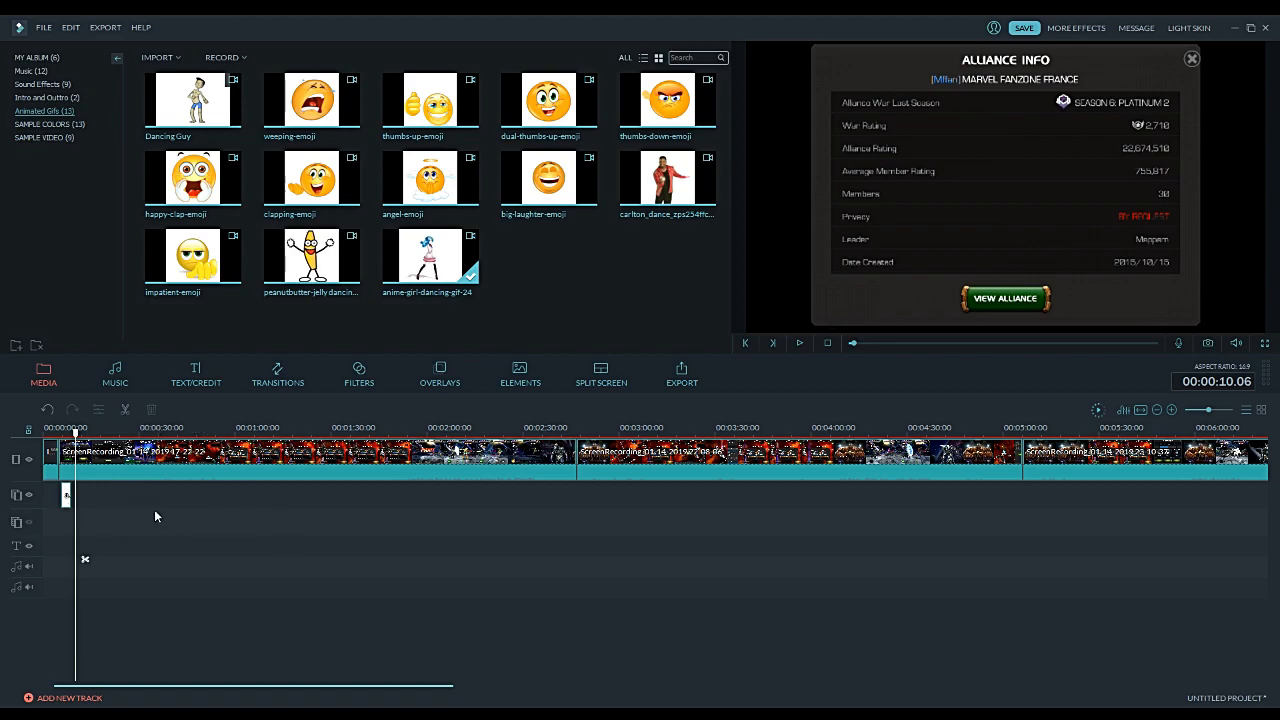
# Step: Delete the dancing-girl overlay from the timeline and place the playhead at 00:00:05.00, where the first screen recording begins
pyautogui.click(64, 496)
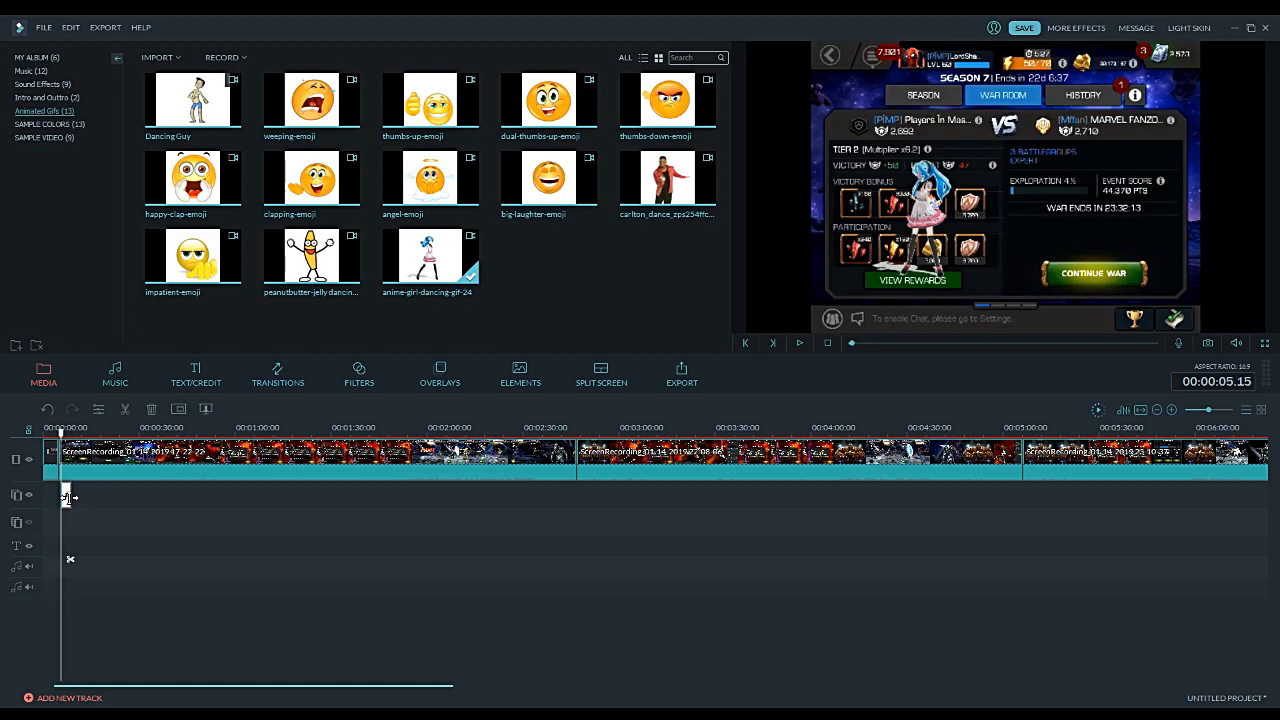
pyautogui.press('Delete')
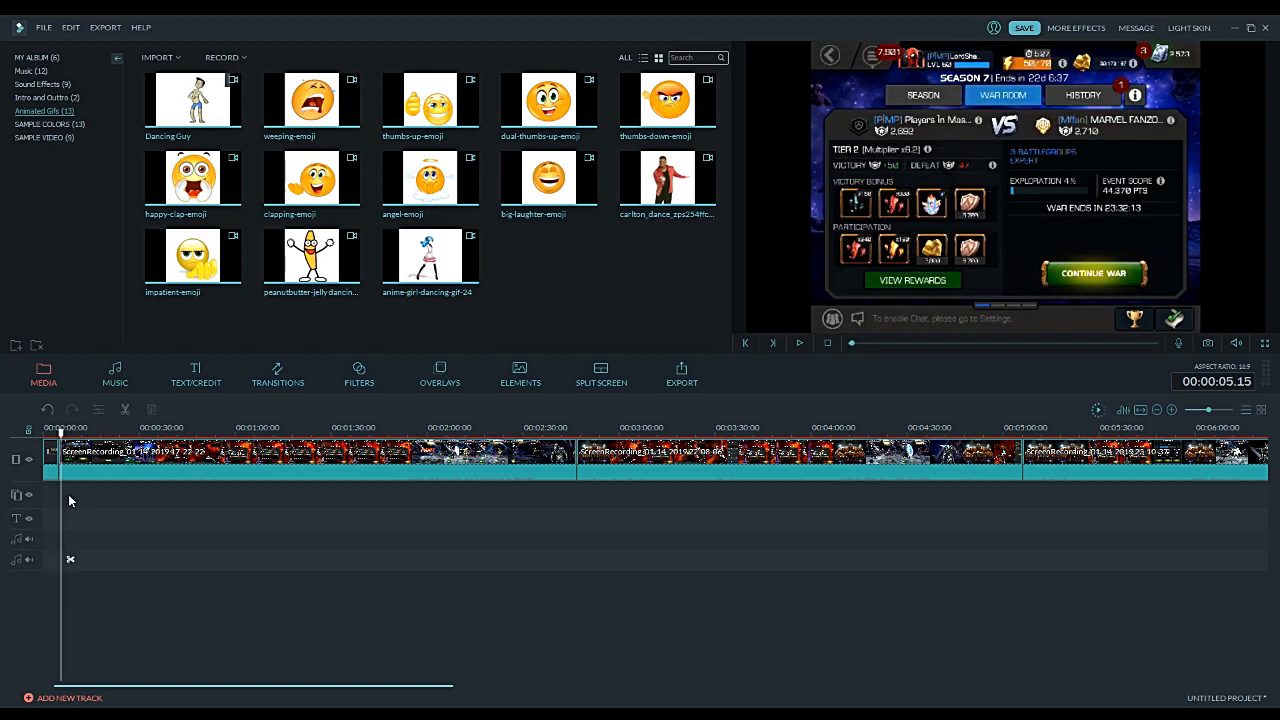
pyautogui.moveTo(60, 432); pyautogui.dragTo(57, 432)
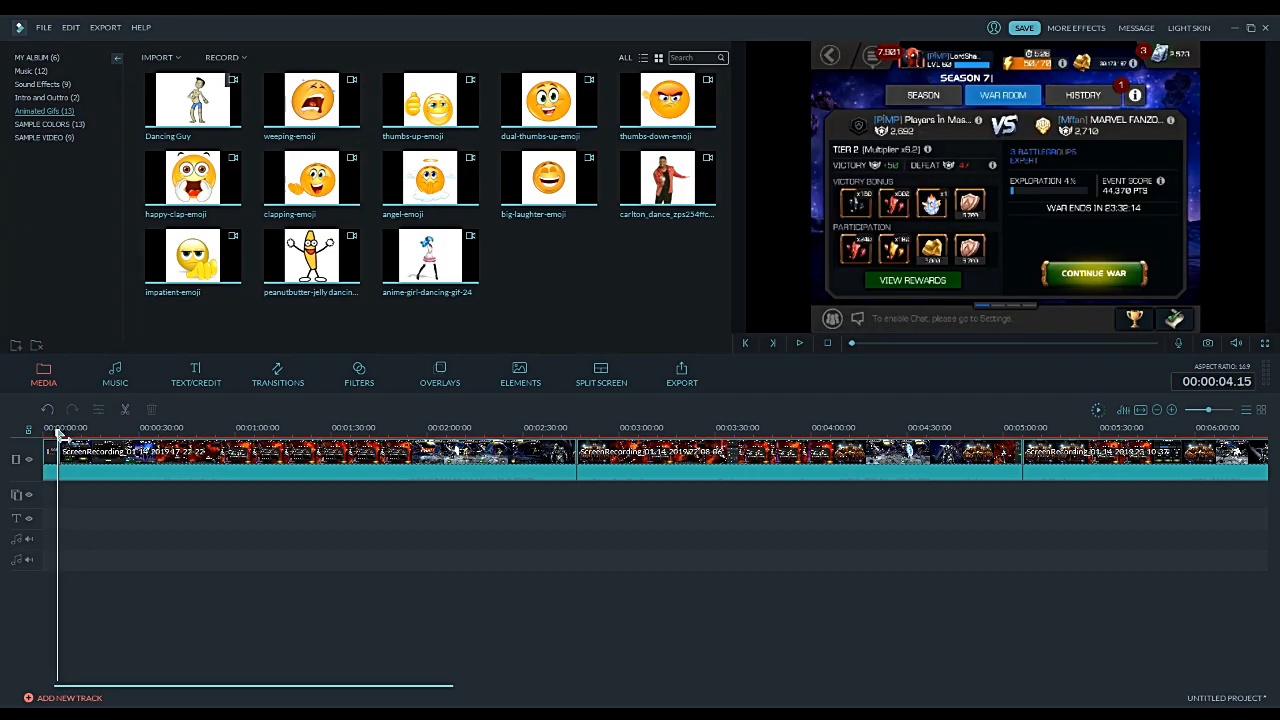
pyautogui.click(777, 348)
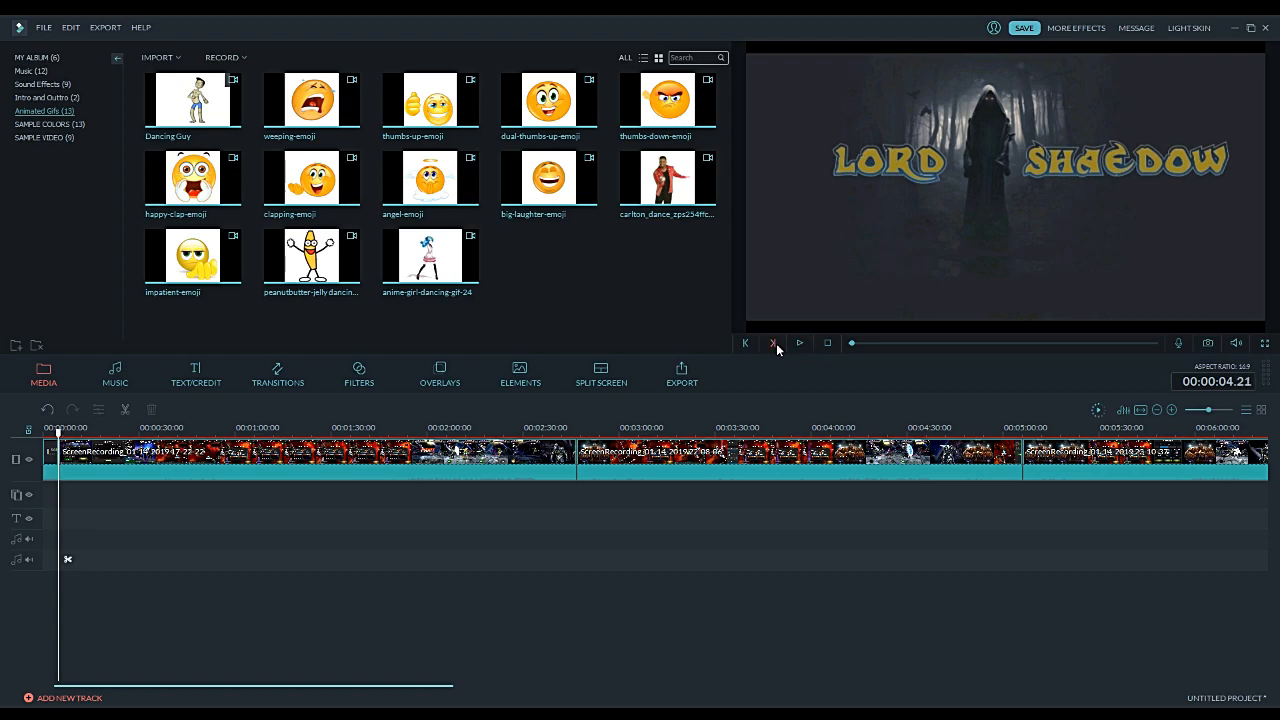
pyautogui.click(777, 348)
pyautogui.click(777, 348)
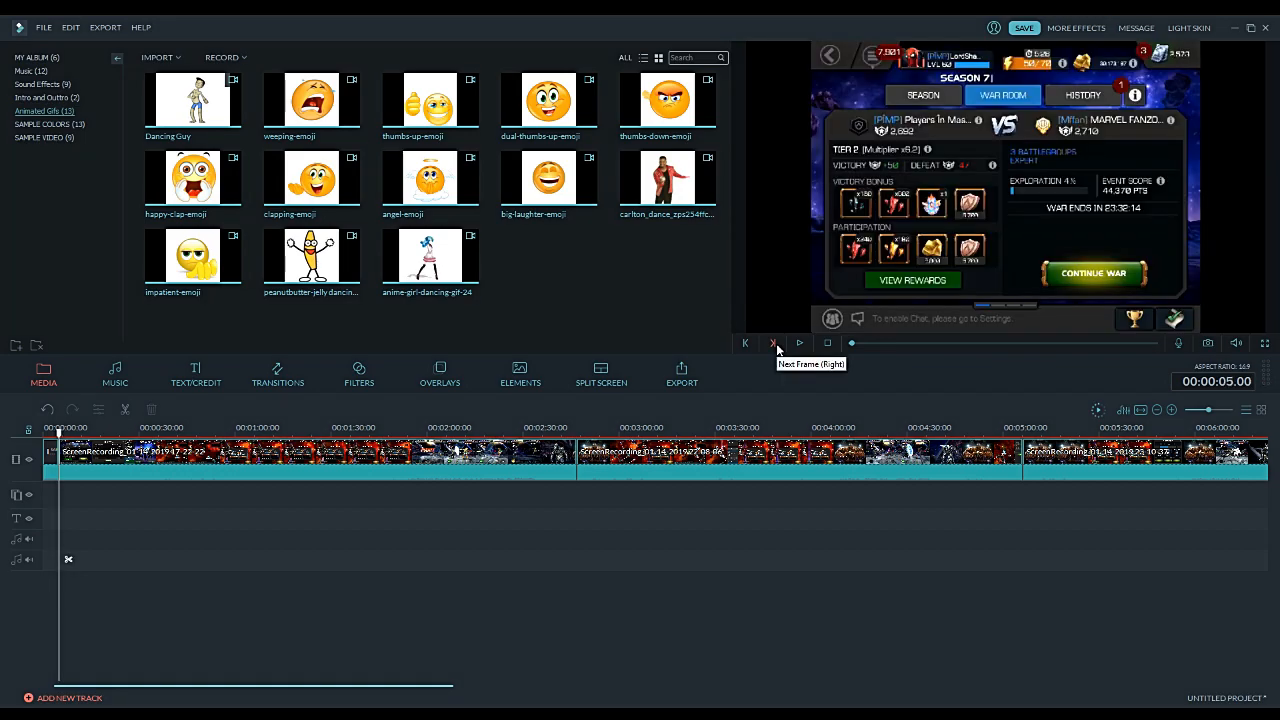
# Step: Record a microphone voice-over of about 16 seconds from 00:00:05.00 and delete the recorded clip from the audio track
pyautogui.click(1180, 342)
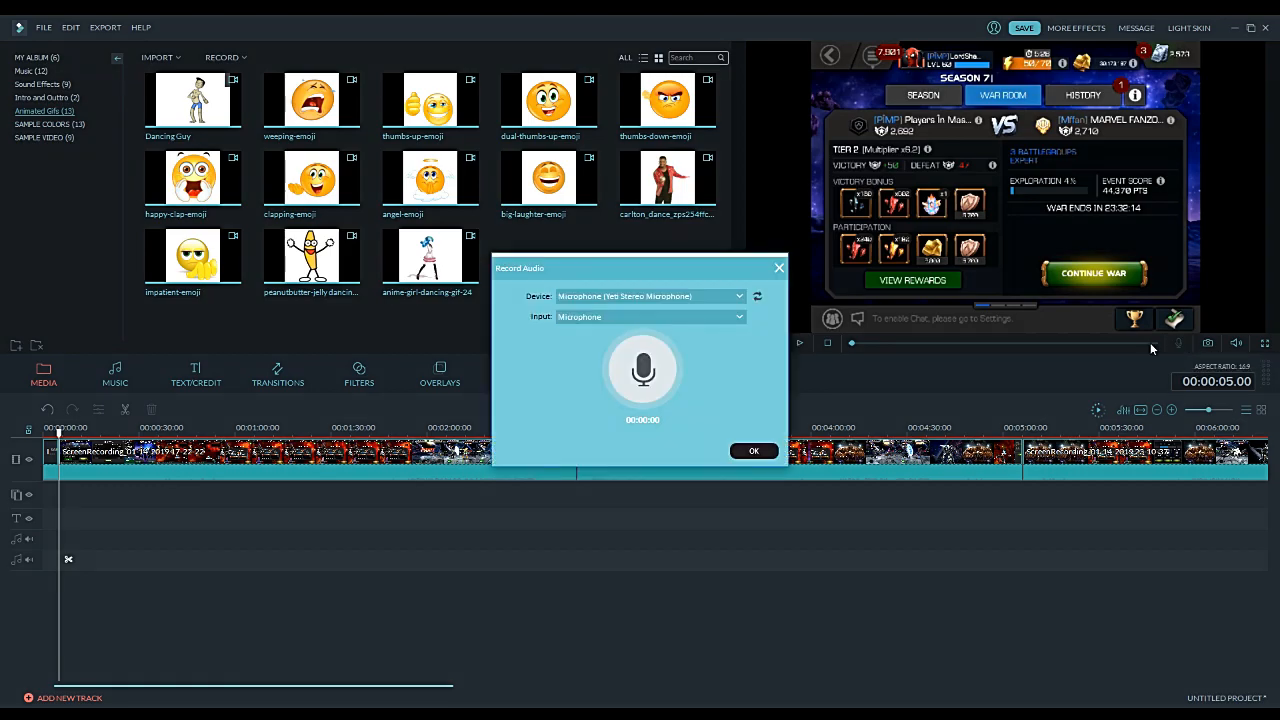
pyautogui.click(658, 371)
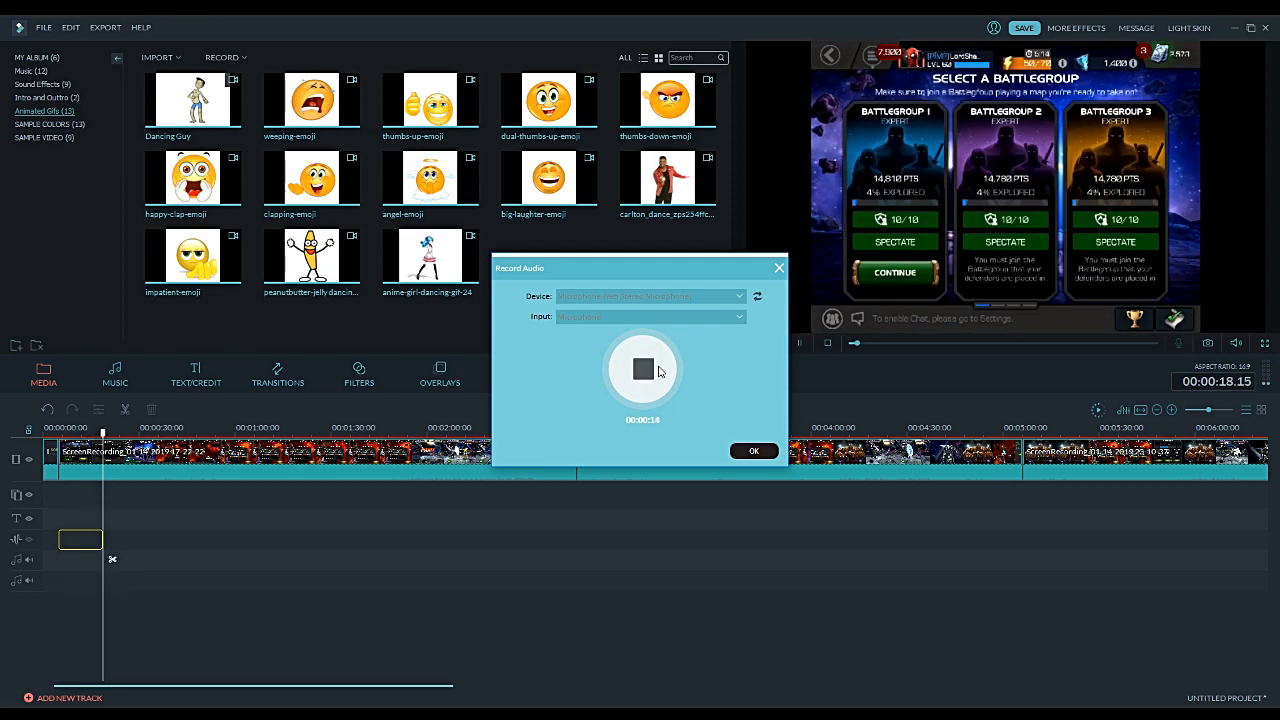
pyautogui.click(753, 451)
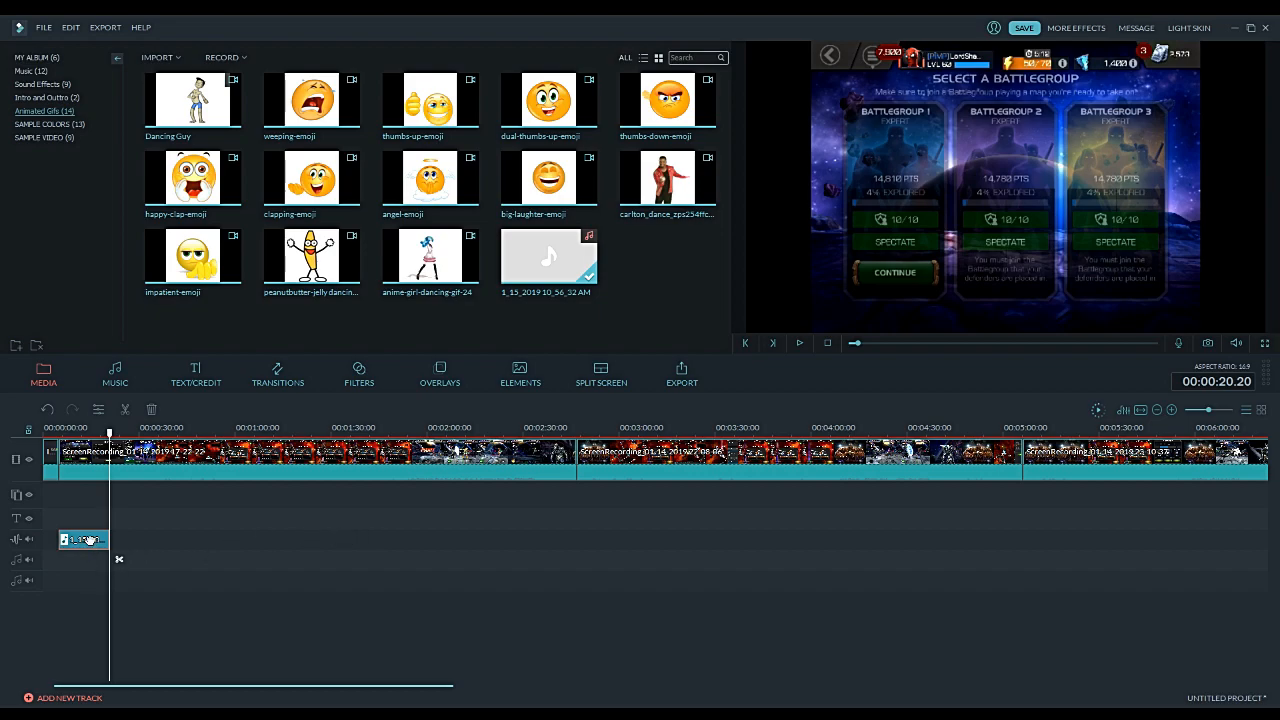
pyautogui.press('Delete')
# Step: Detach the audio from the first three screen recordings, starting at 00:00:05.00, 00:02:46.21 and 00:05:06.06
pyautogui.moveTo(112, 436); pyautogui.dragTo(92, 434)
pyautogui.rightClick(180, 455)
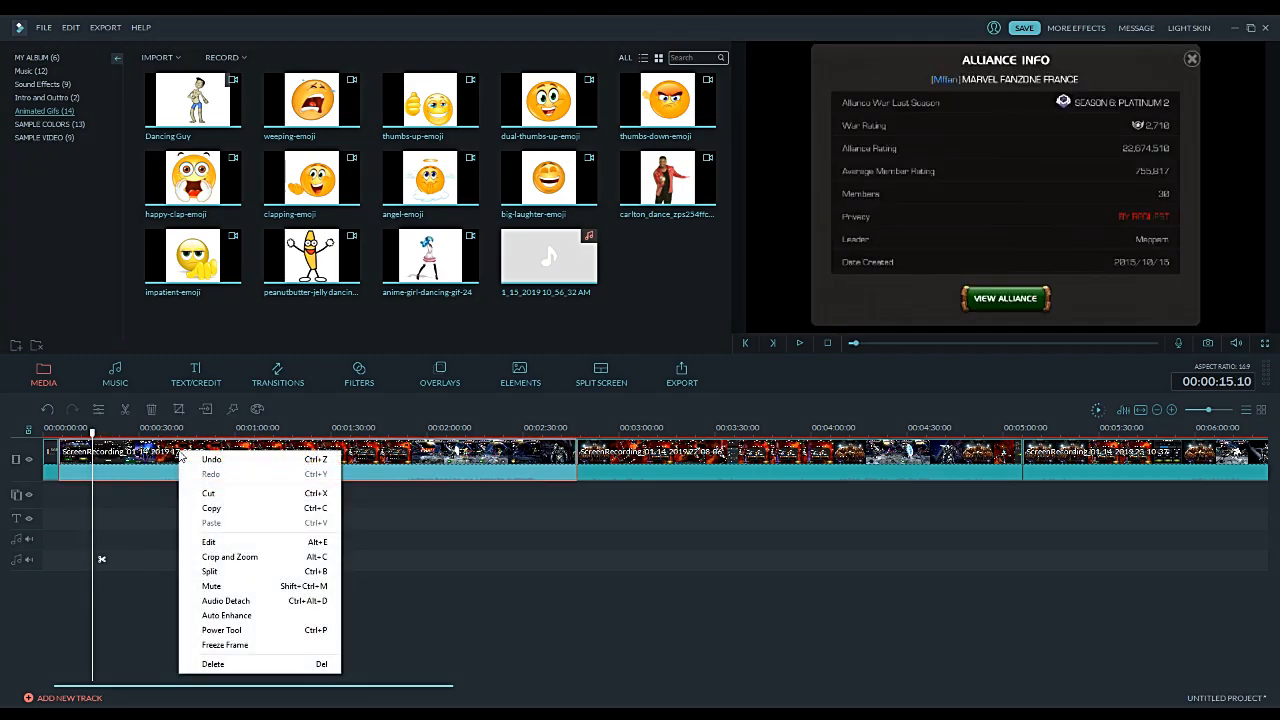
pyautogui.click(245, 601)
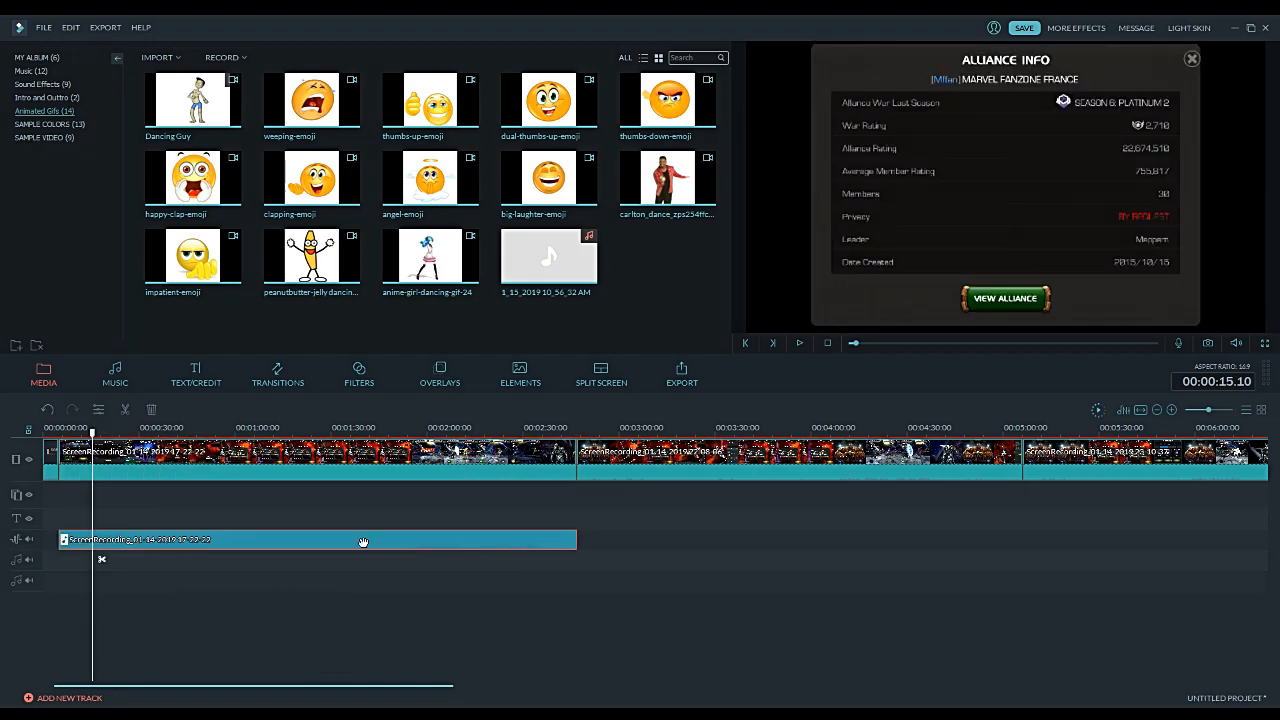
pyautogui.rightClick(680, 460)
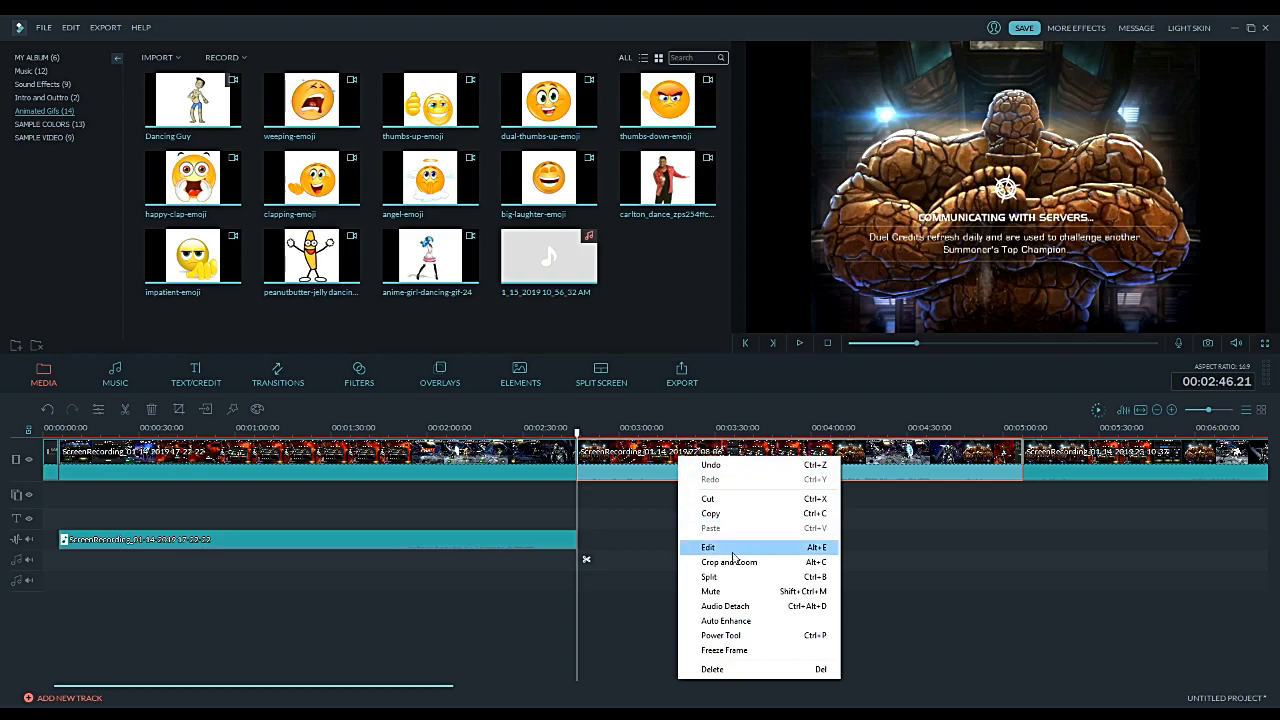
pyautogui.click(725, 606)
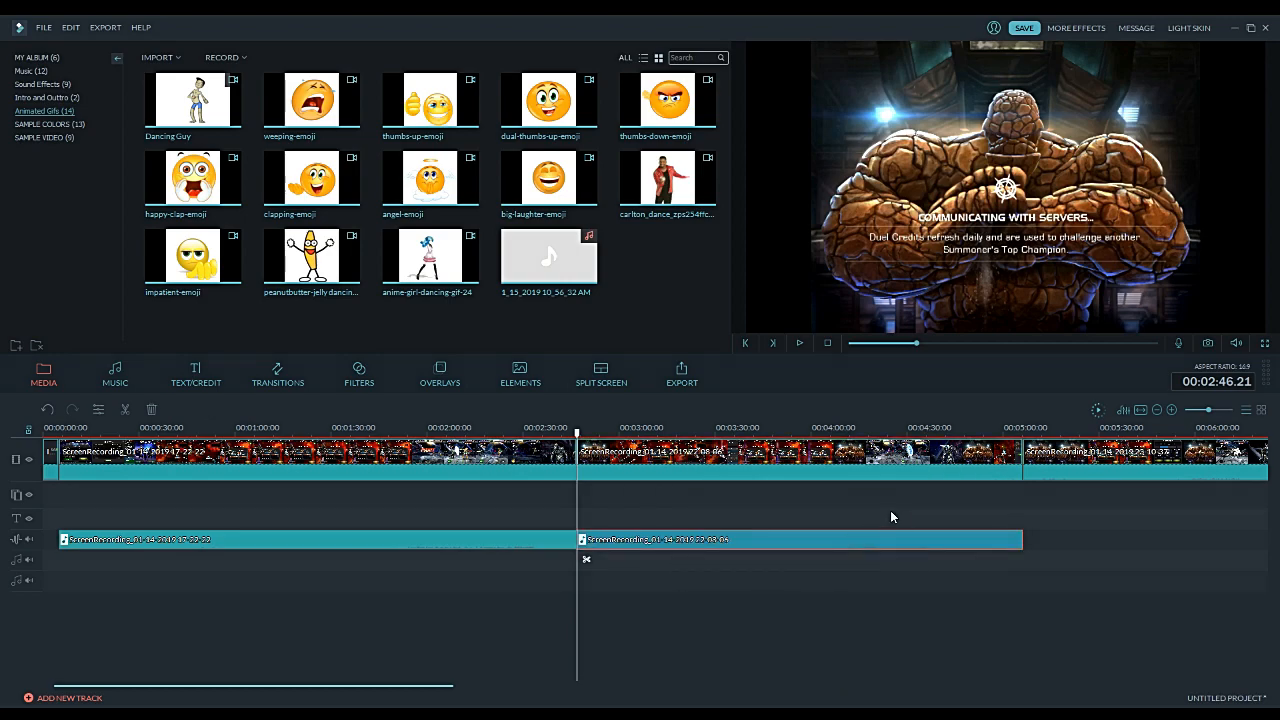
pyautogui.rightClick(1104, 466)
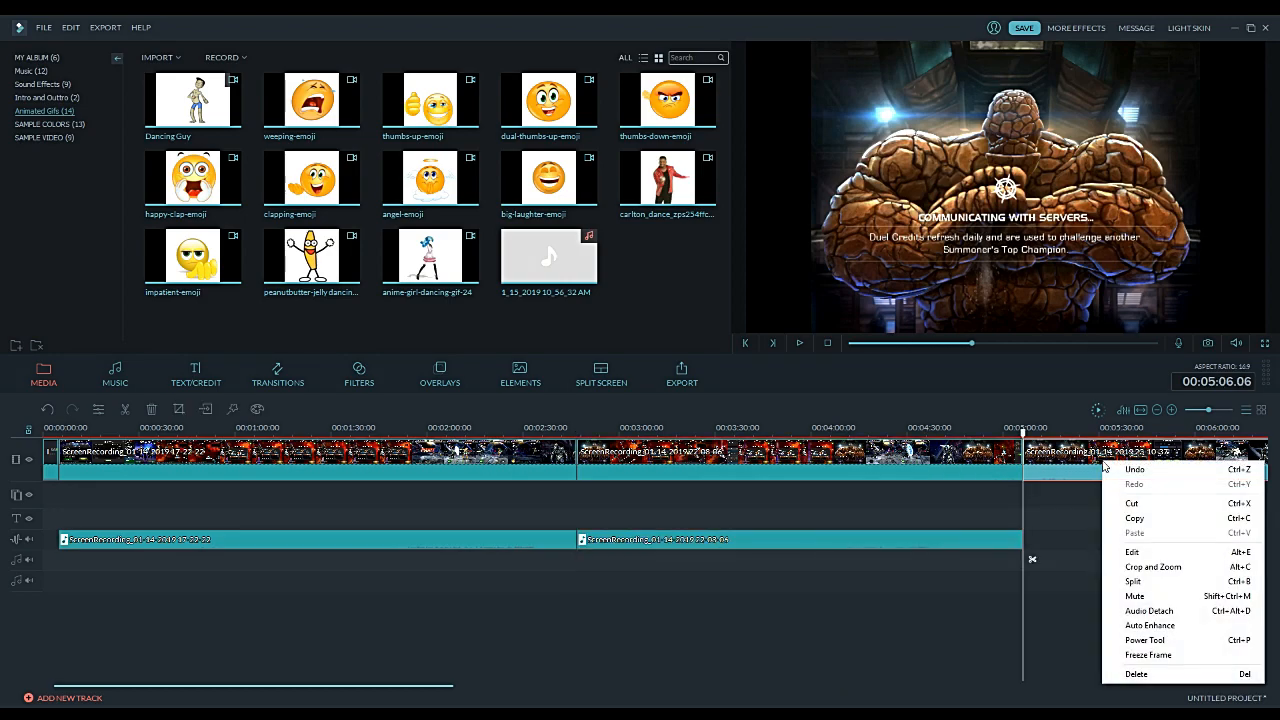
pyautogui.click(1142, 610)
# Step: Detach the audio from the three screen recording clips starting at 00:06:27.17, 00:06:40.05 and 00:06:56.06
pyautogui.moveTo(453, 690); pyautogui.dragTo(640, 689)
pyautogui.rightClick(726, 465)
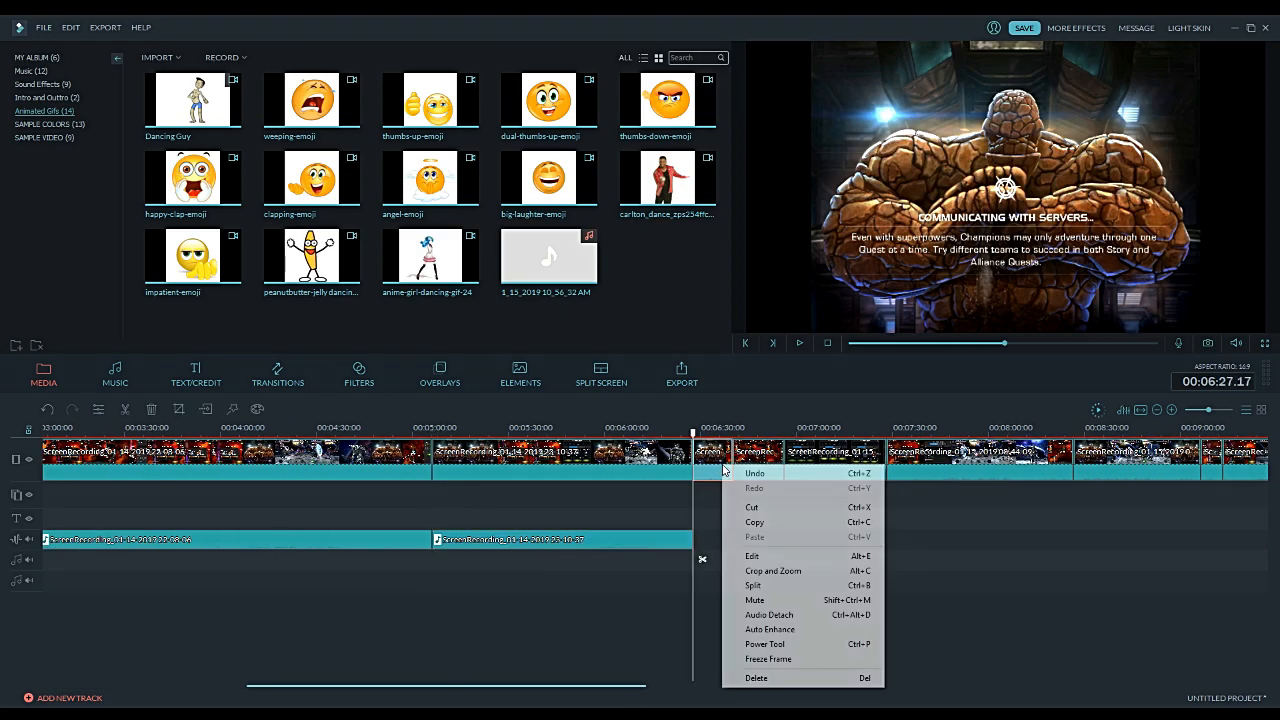
pyautogui.click(790, 614)
pyautogui.rightClick(770, 472)
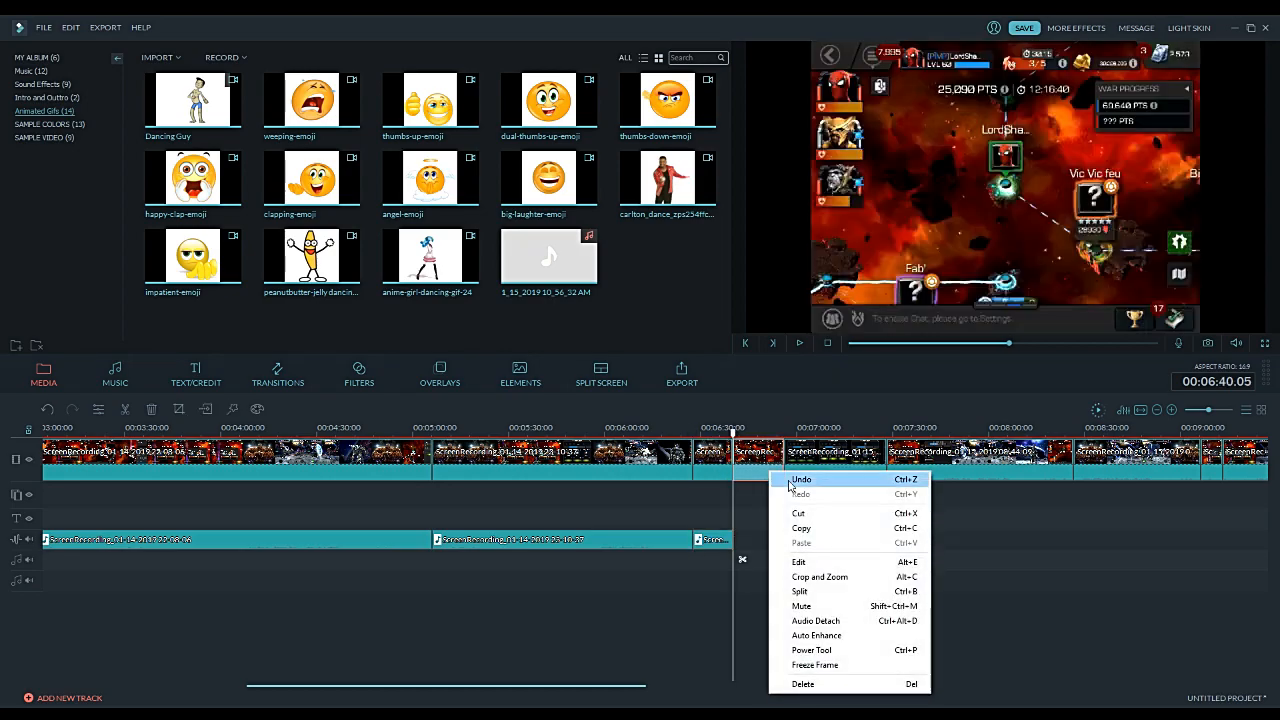
pyautogui.click(816, 620)
pyautogui.rightClick(816, 467)
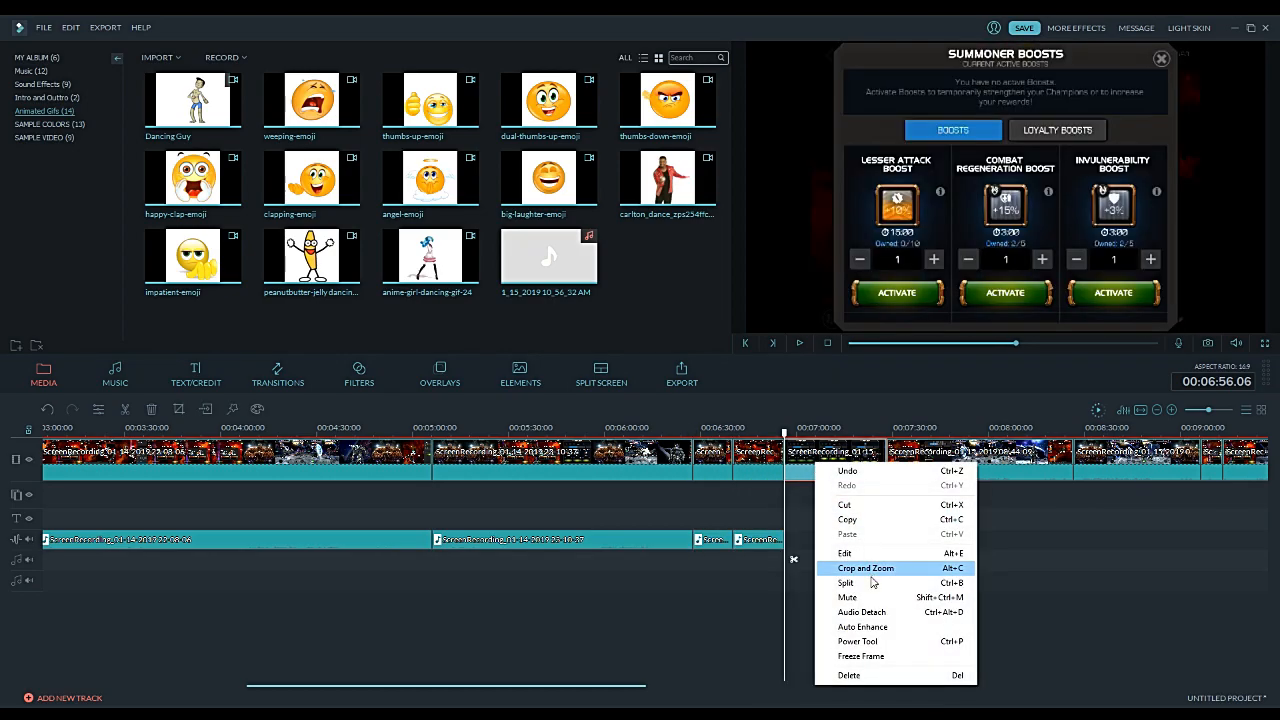
pyautogui.click(864, 612)
# Step: Detach the audio from the four screen recording clips starting at 00:07:28.08, 00:08:26.16, 00:09:06.11 and 00:09:13.08
pyautogui.rightClick(931, 473)
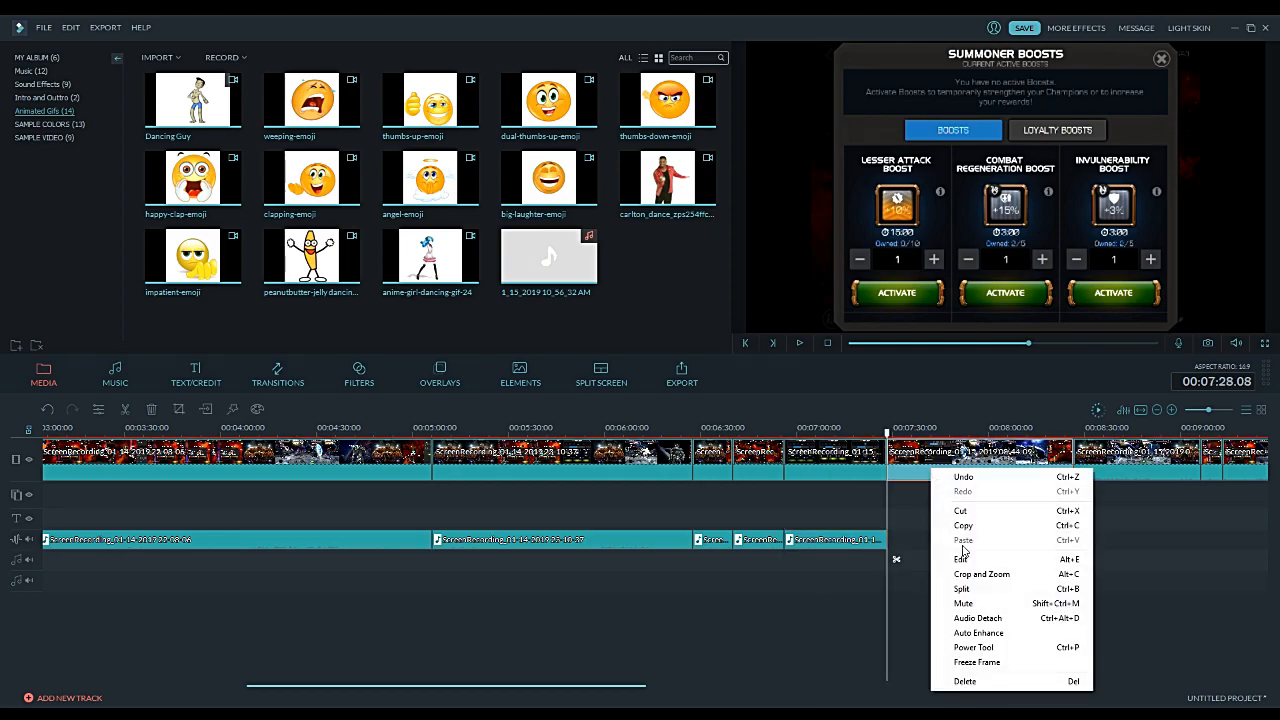
pyautogui.click(982, 614)
pyautogui.rightClick(1093, 468)
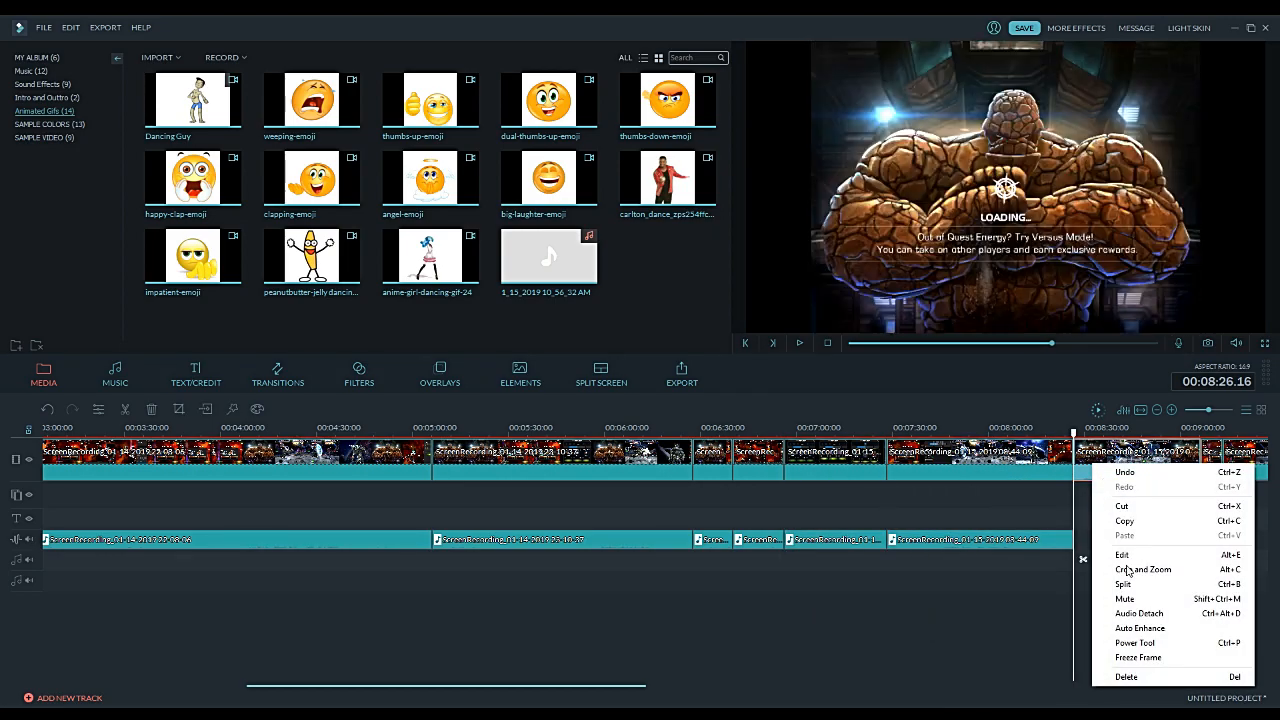
pyautogui.click(1140, 614)
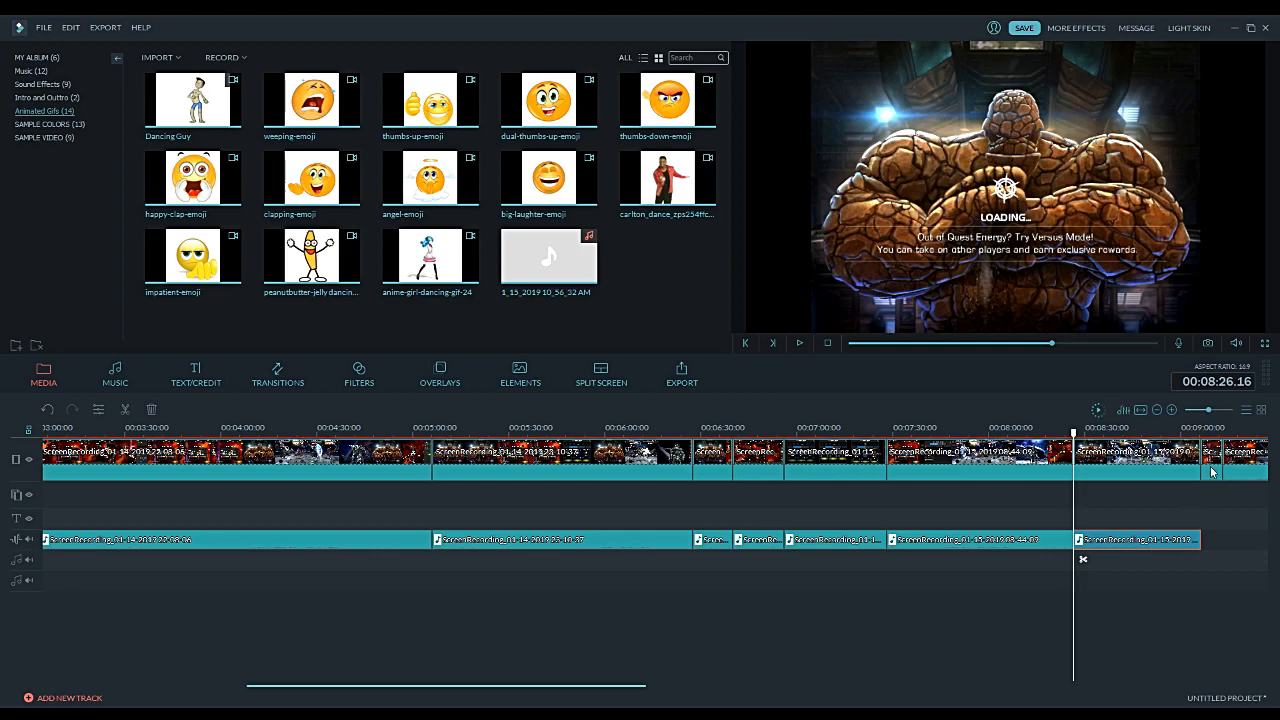
pyautogui.rightClick(1217, 473)
pyautogui.click(1188, 617)
pyautogui.rightClick(1257, 472)
pyautogui.click(1183, 619)
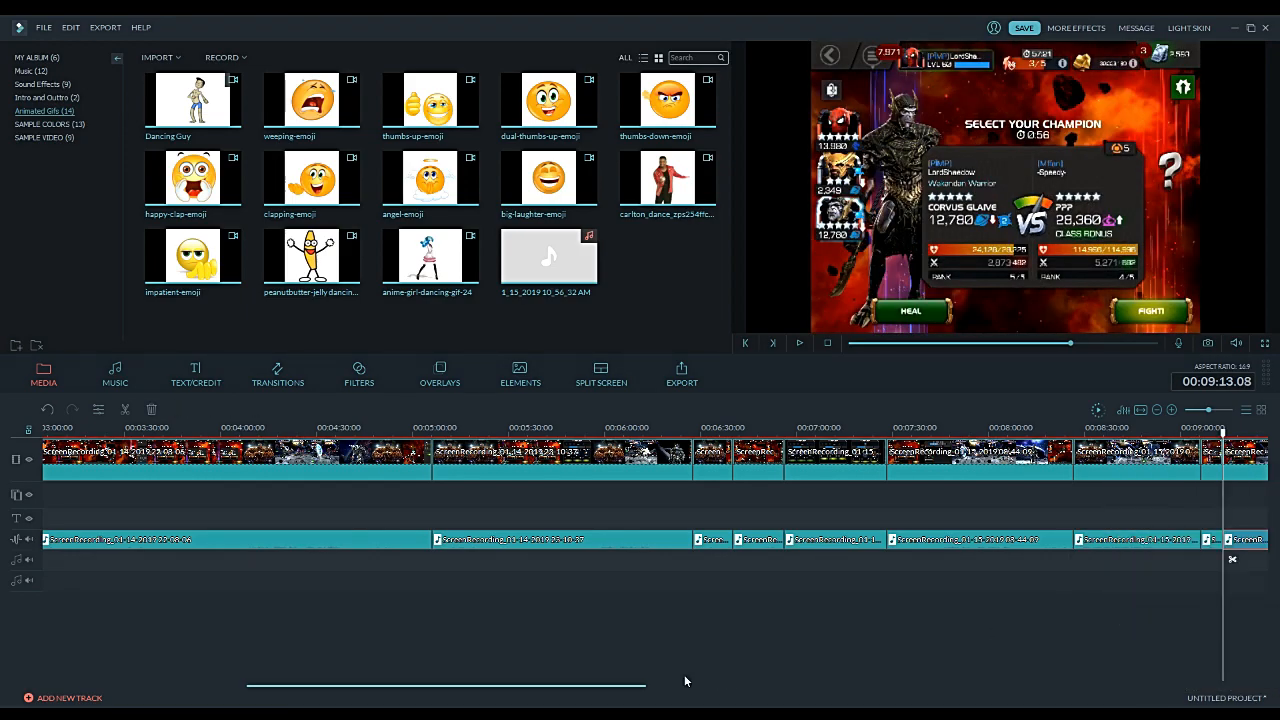
# Step: Set the volume of the first three detached audio clips, starting with the one at 00:00:05.00, to 70
pyautogui.moveTo(591, 689); pyautogui.dragTo(264, 670)
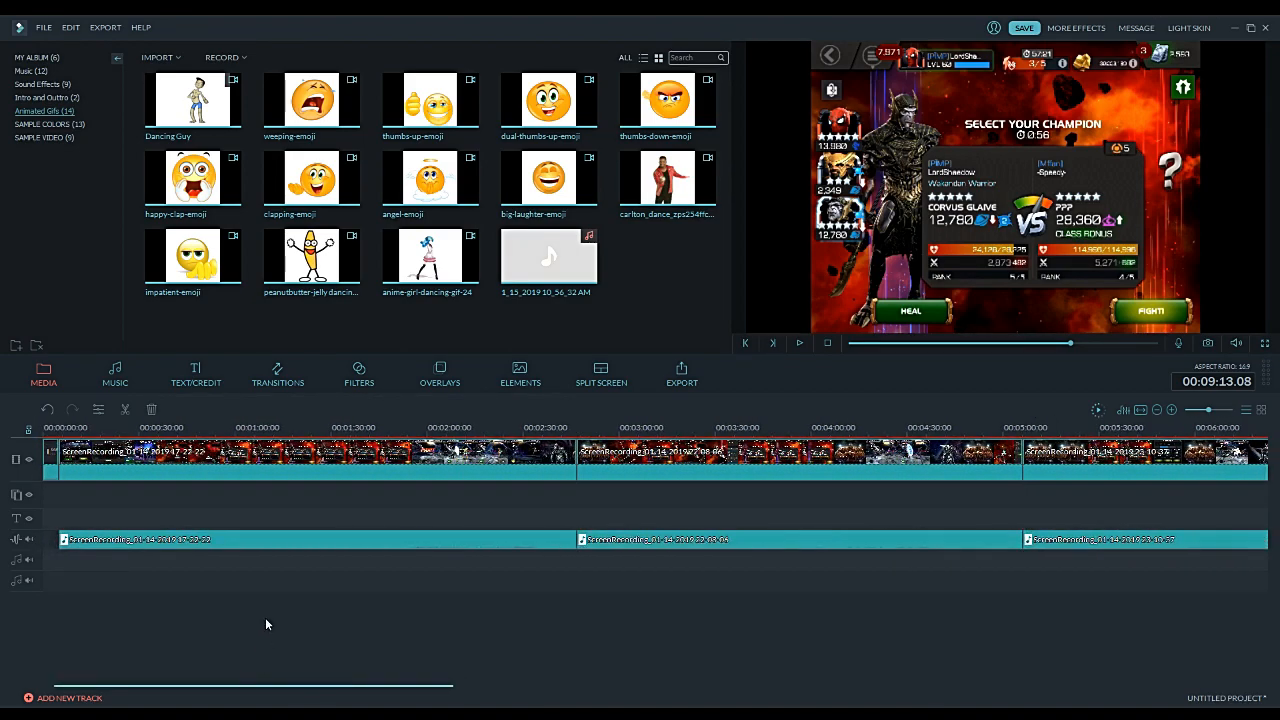
pyautogui.doubleClick(108, 543)
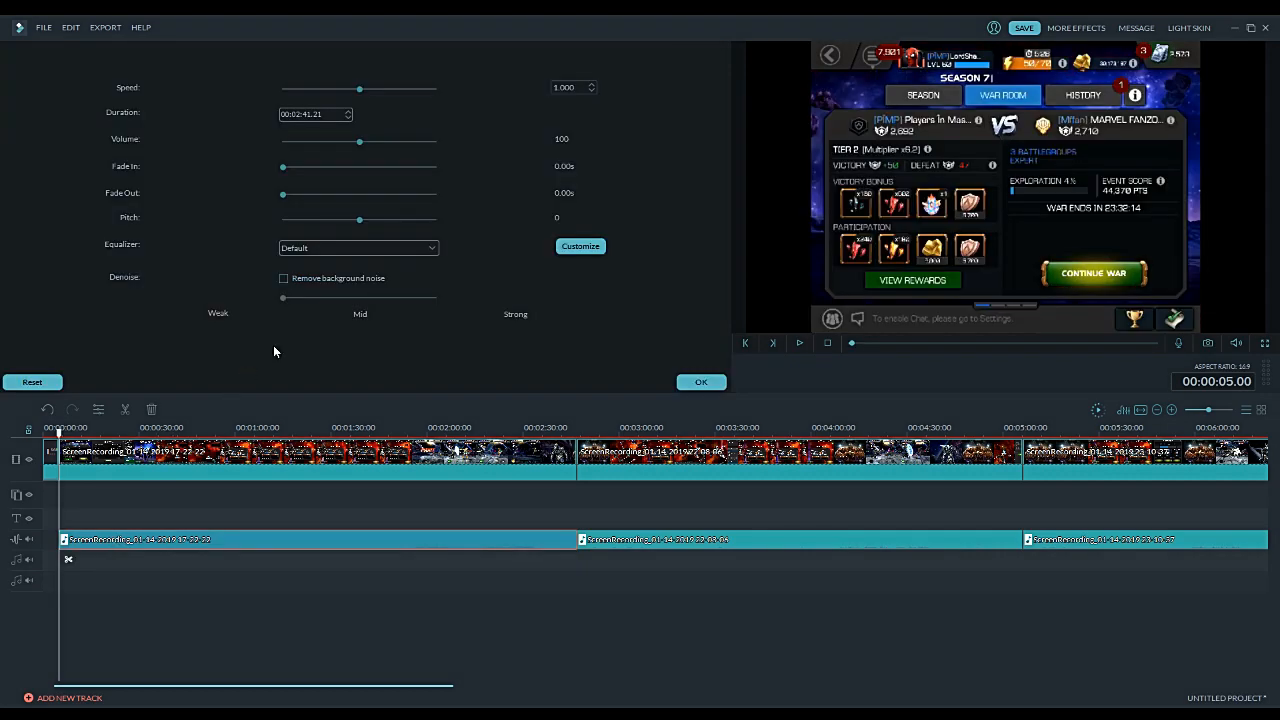
pyautogui.moveTo(359, 146); pyautogui.dragTo(327, 146)
pyautogui.moveTo(327, 146); pyautogui.dragTo(335, 145)
pyautogui.click(622, 540)
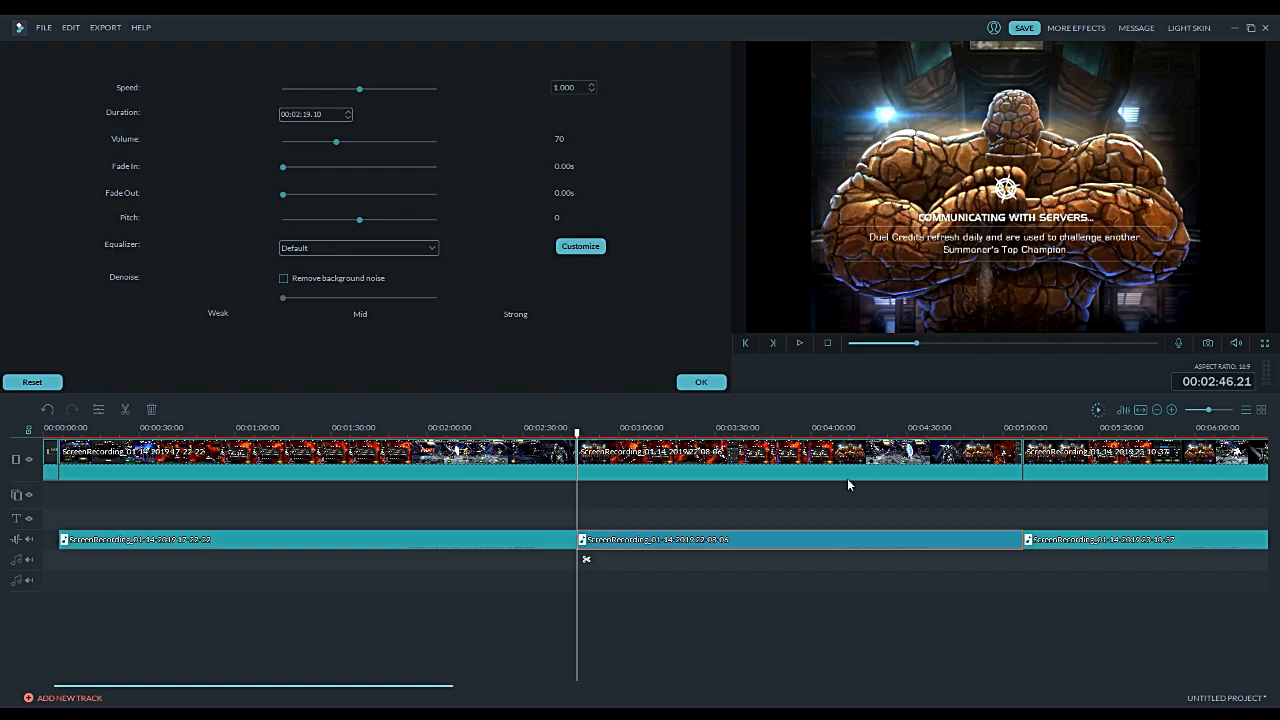
pyautogui.click(1025, 539)
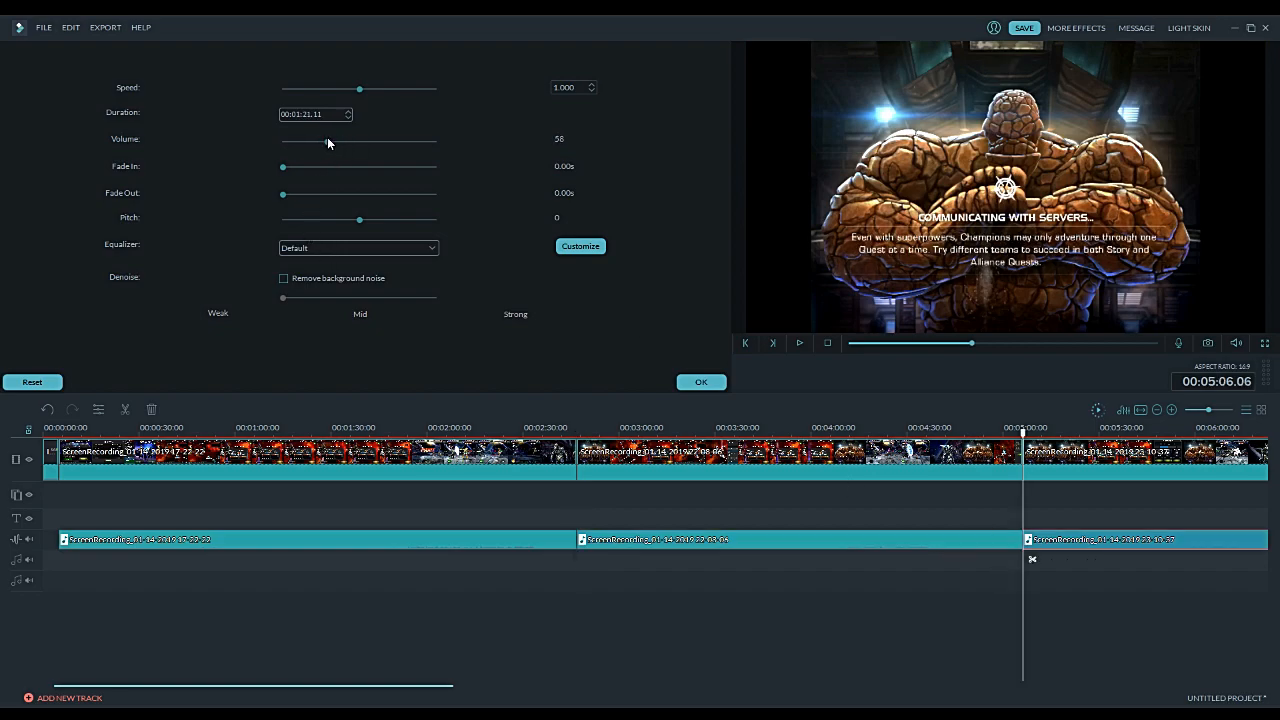
pyautogui.moveTo(333, 141); pyautogui.dragTo(336, 143)
# Step: Review the first recording's video settings and the volume settings of the first three detached audio clips
pyautogui.doubleClick(489, 461)
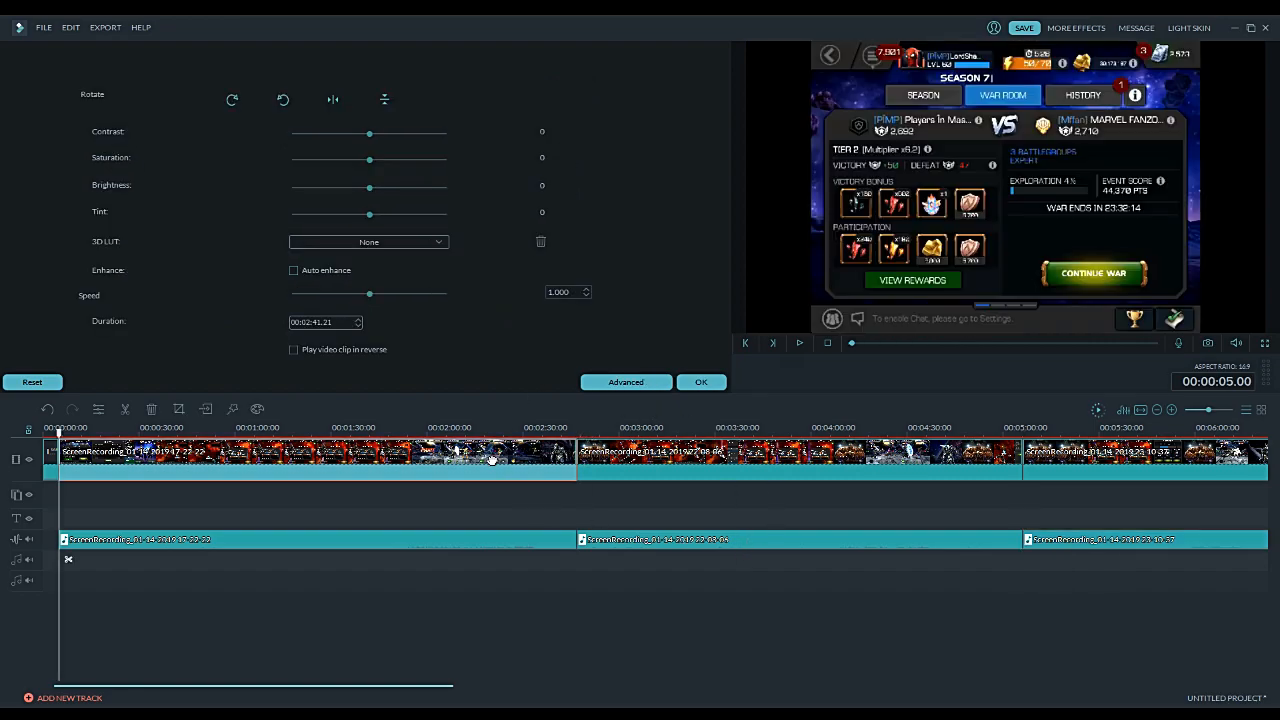
pyautogui.doubleClick(501, 540)
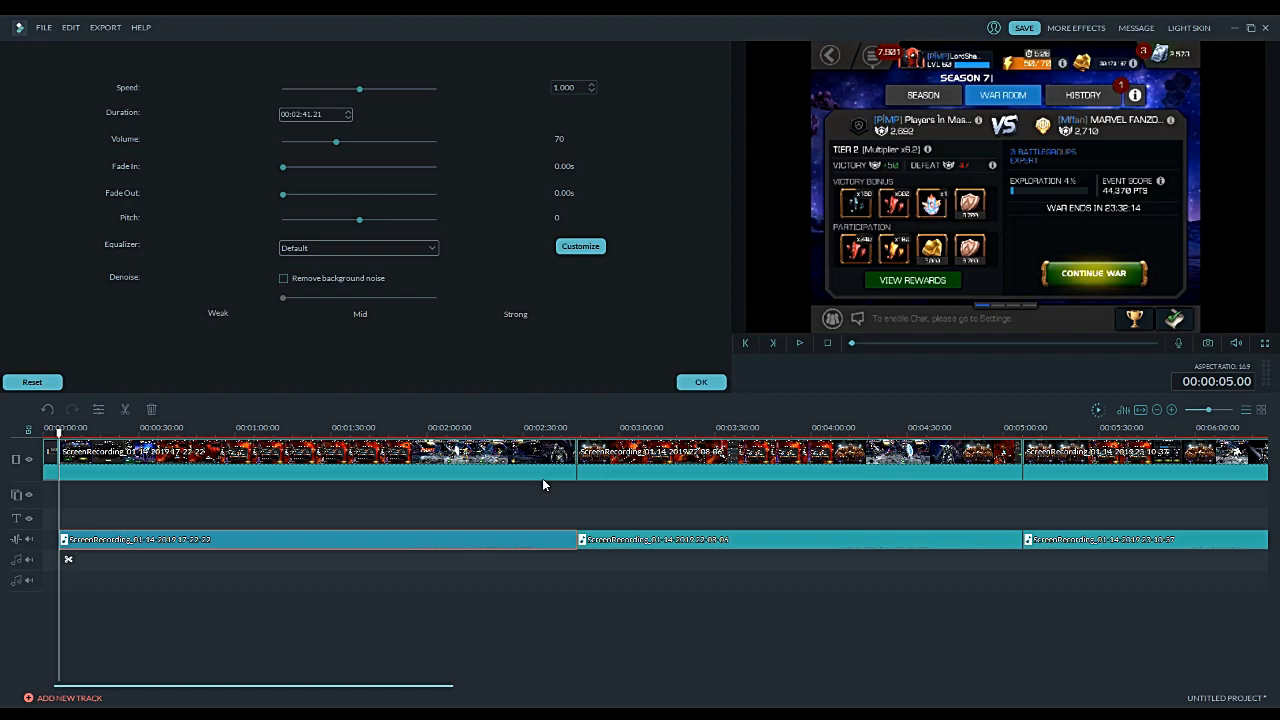
pyautogui.doubleClick(745, 543)
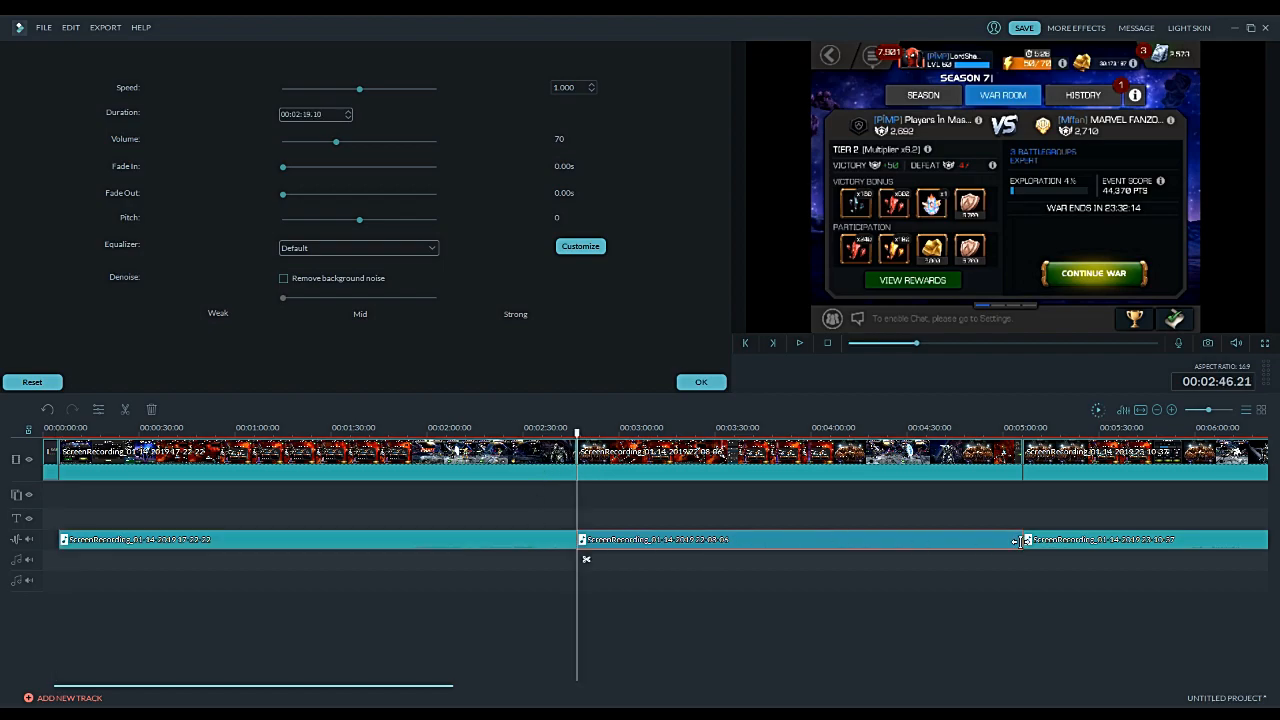
pyautogui.doubleClick(1047, 544)
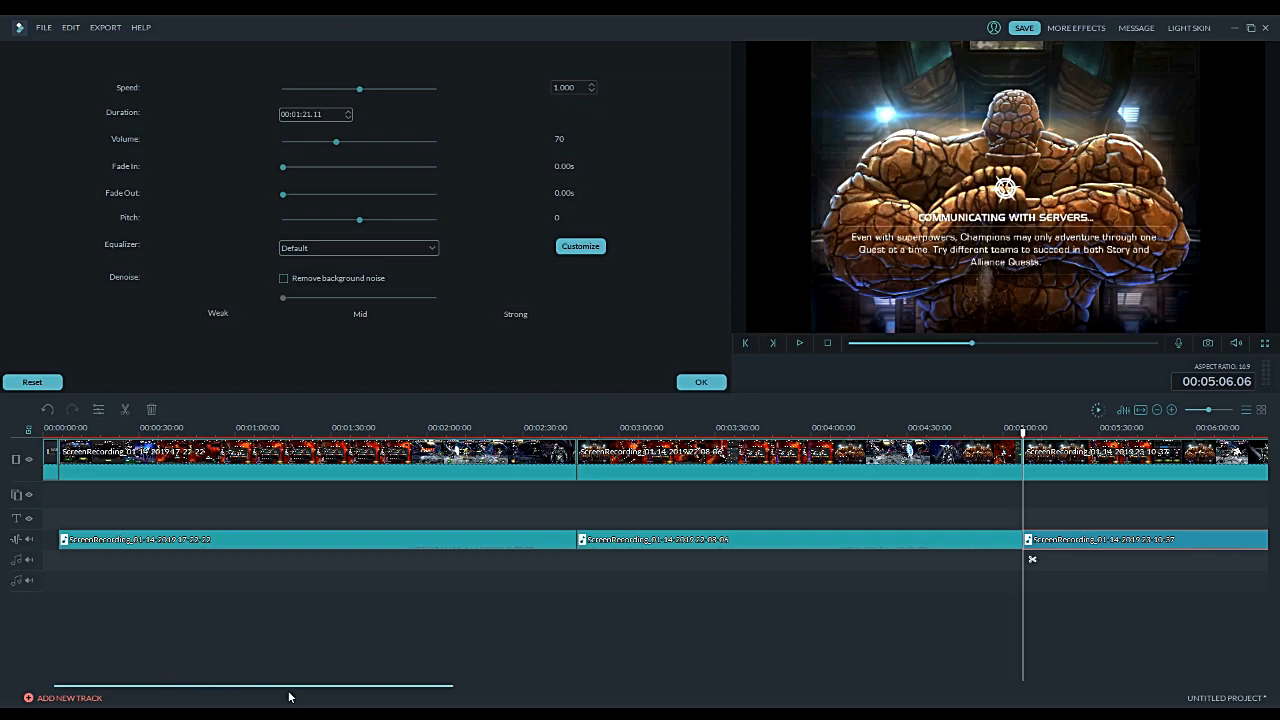
# Step: Set the volume of the detached audio clips at 00:06:27.17, 00:06:40.05 and 00:06:56.06 to about 70
pyautogui.moveTo(291, 689); pyautogui.dragTo(571, 694)
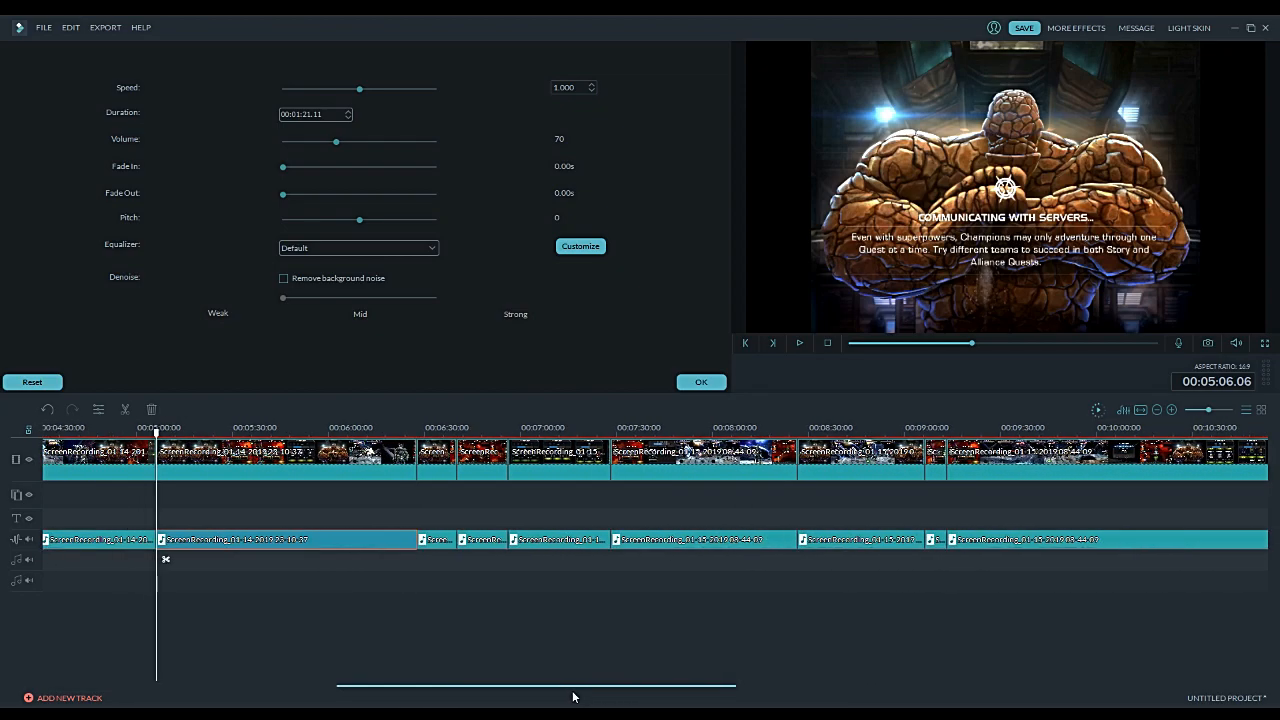
pyautogui.doubleClick(446, 541)
pyautogui.moveTo(358, 142); pyautogui.dragTo(345, 145)
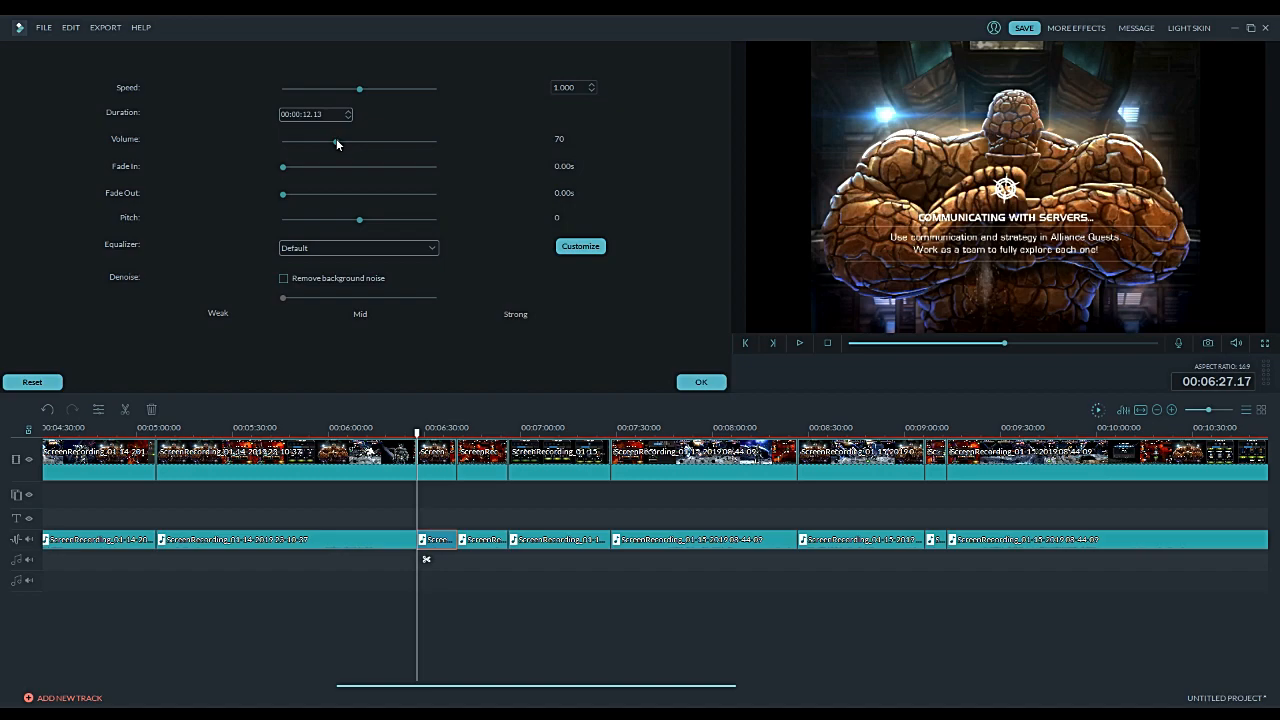
pyautogui.doubleClick(480, 538)
pyautogui.moveTo(318, 143); pyautogui.dragTo(336, 146)
pyautogui.doubleClick(521, 542)
pyautogui.moveTo(356, 147); pyautogui.dragTo(339, 145)
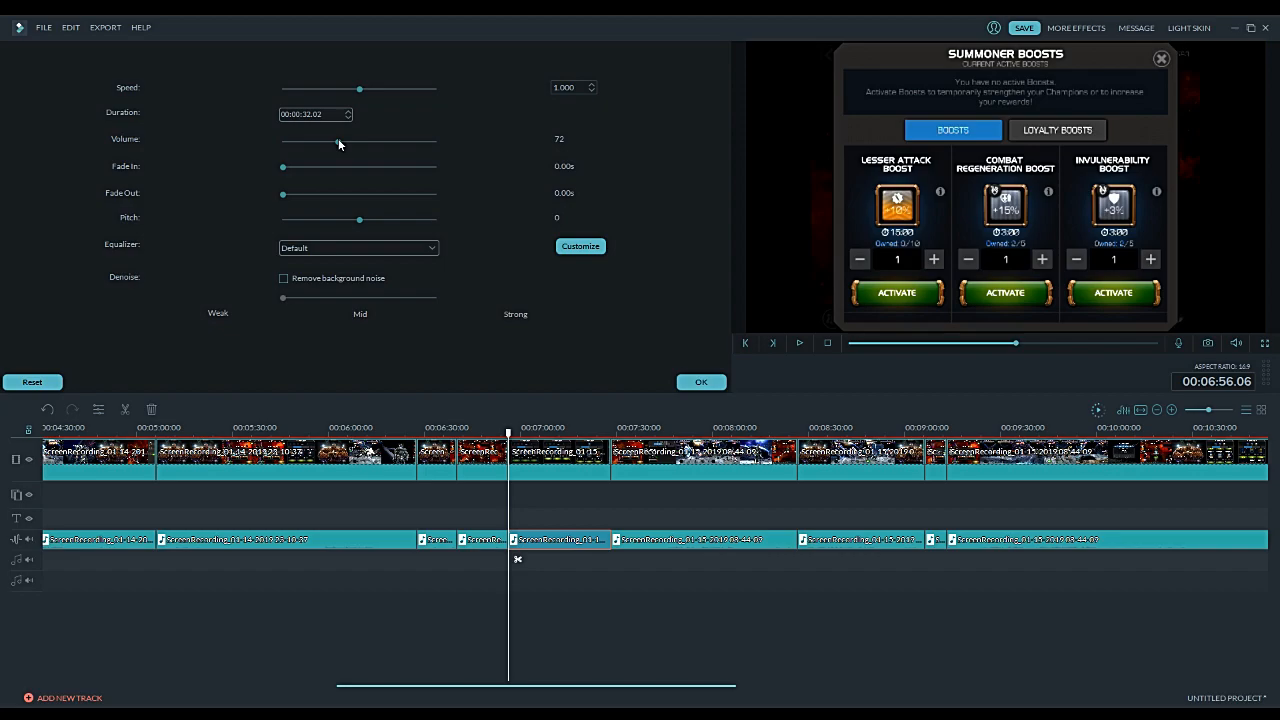
# Step: Lower the volume of the detached audio clips at 00:07:28.08, 00:08:26.16 and 00:09:06.11 to about 70
pyautogui.doubleClick(638, 541)
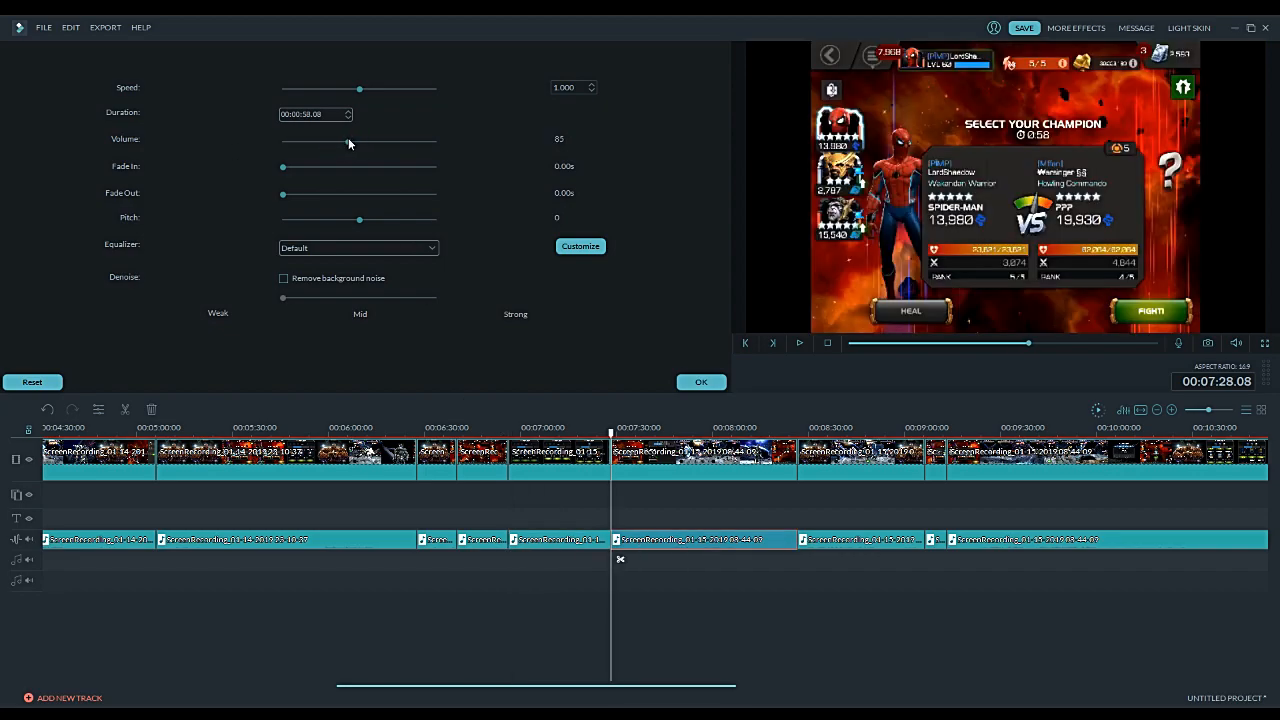
pyautogui.moveTo(342, 143); pyautogui.dragTo(338, 142)
pyautogui.doubleClick(838, 543)
pyautogui.moveTo(357, 146); pyautogui.dragTo(342, 145)
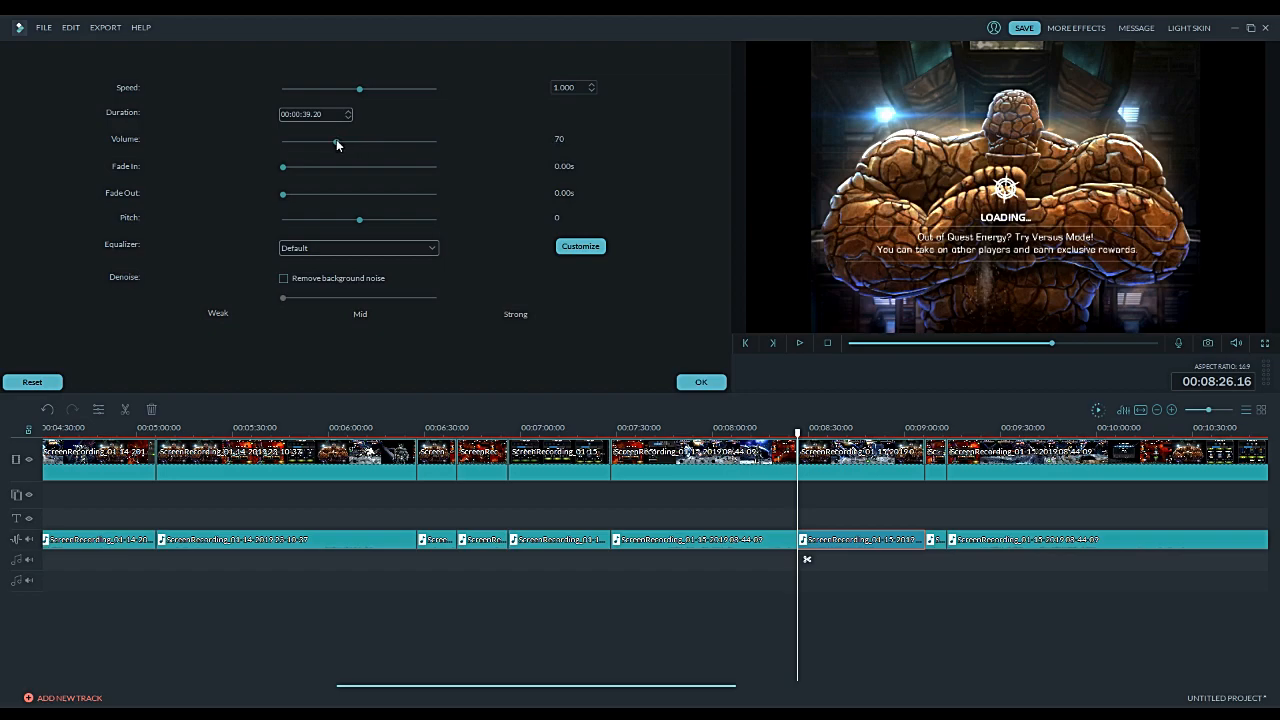
pyautogui.doubleClick(941, 540)
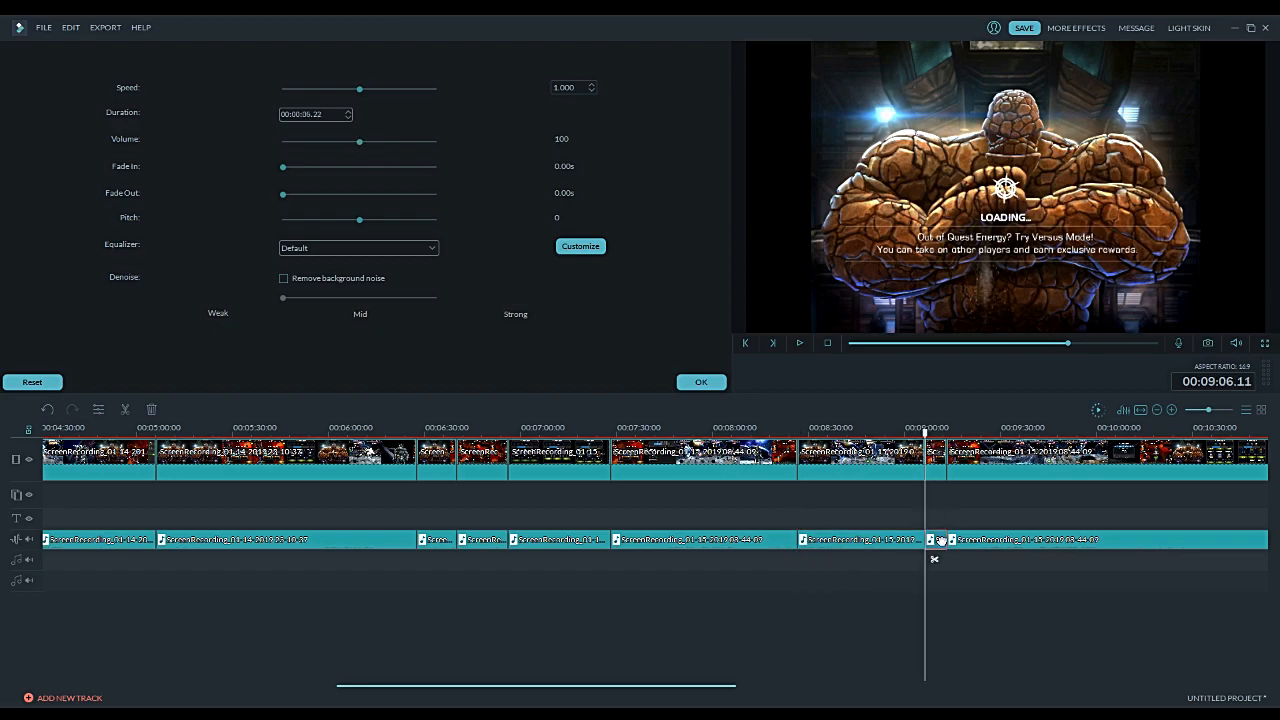
pyautogui.moveTo(359, 142); pyautogui.dragTo(338, 146)
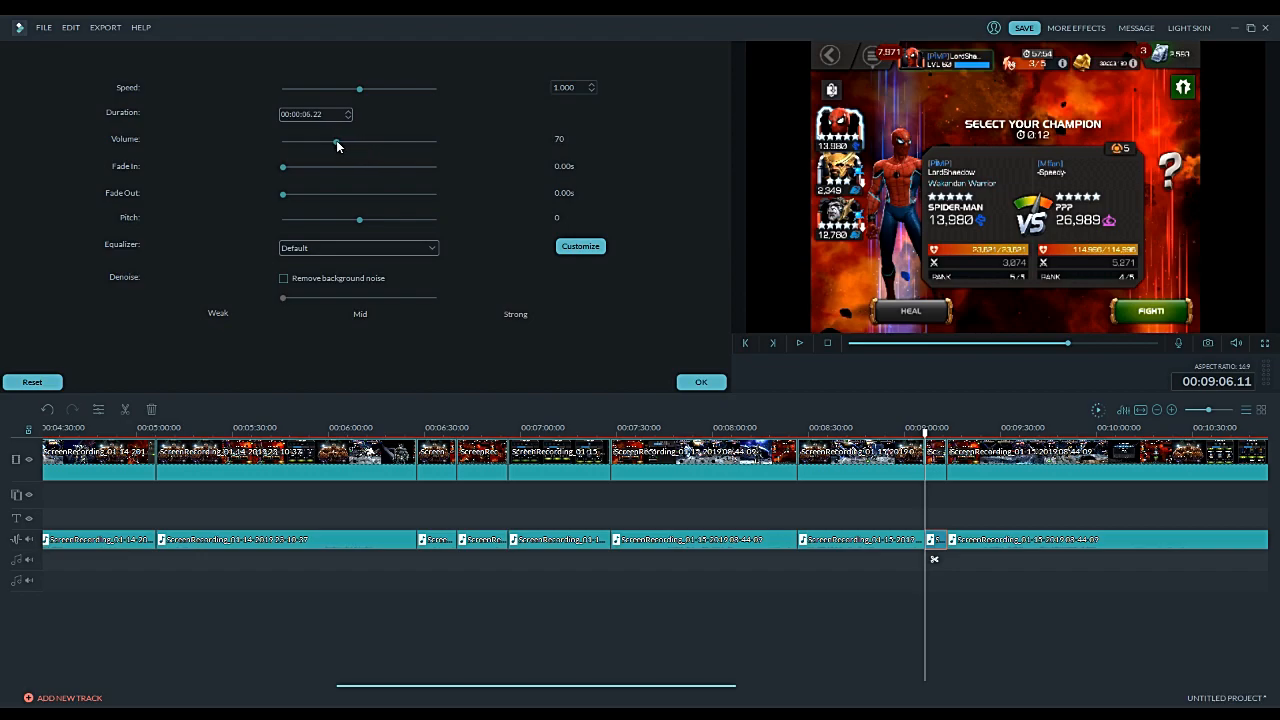
# Step: Set the volume of the detached audio clip starting at 00:09:13.08 to 70
pyautogui.doubleClick(1054, 540)
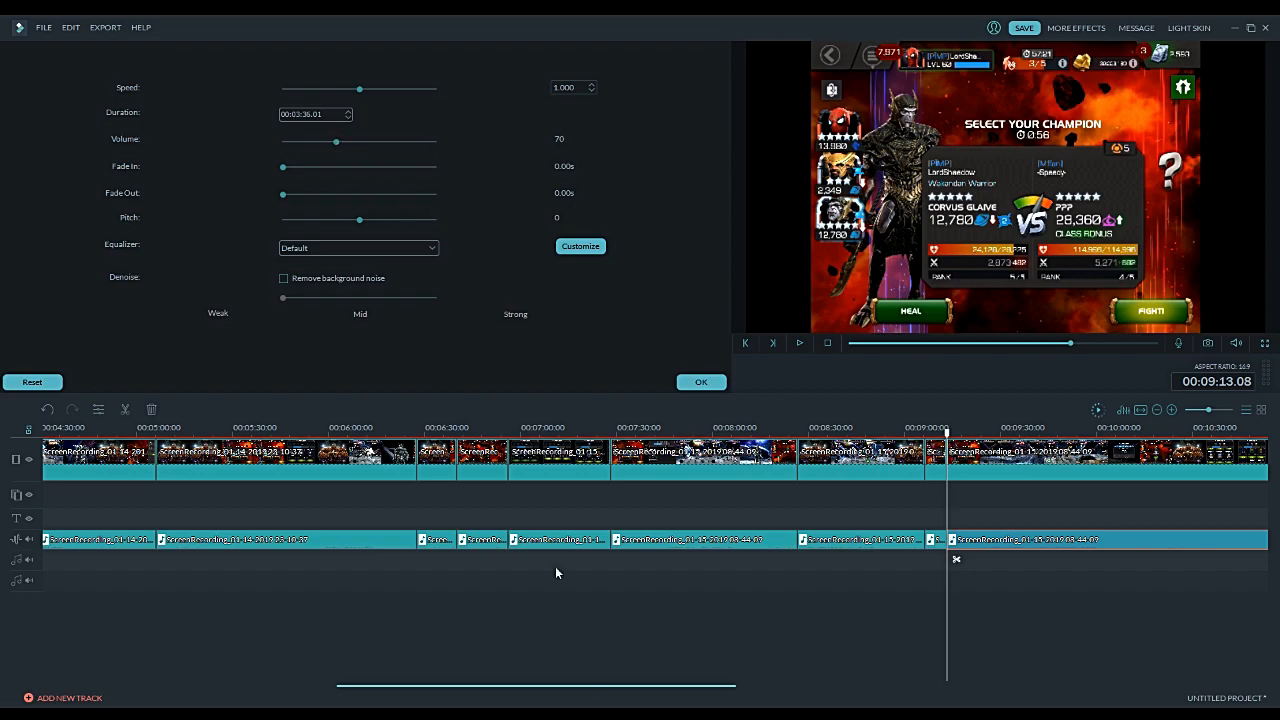
pyautogui.moveTo(612, 690); pyautogui.dragTo(295, 672)
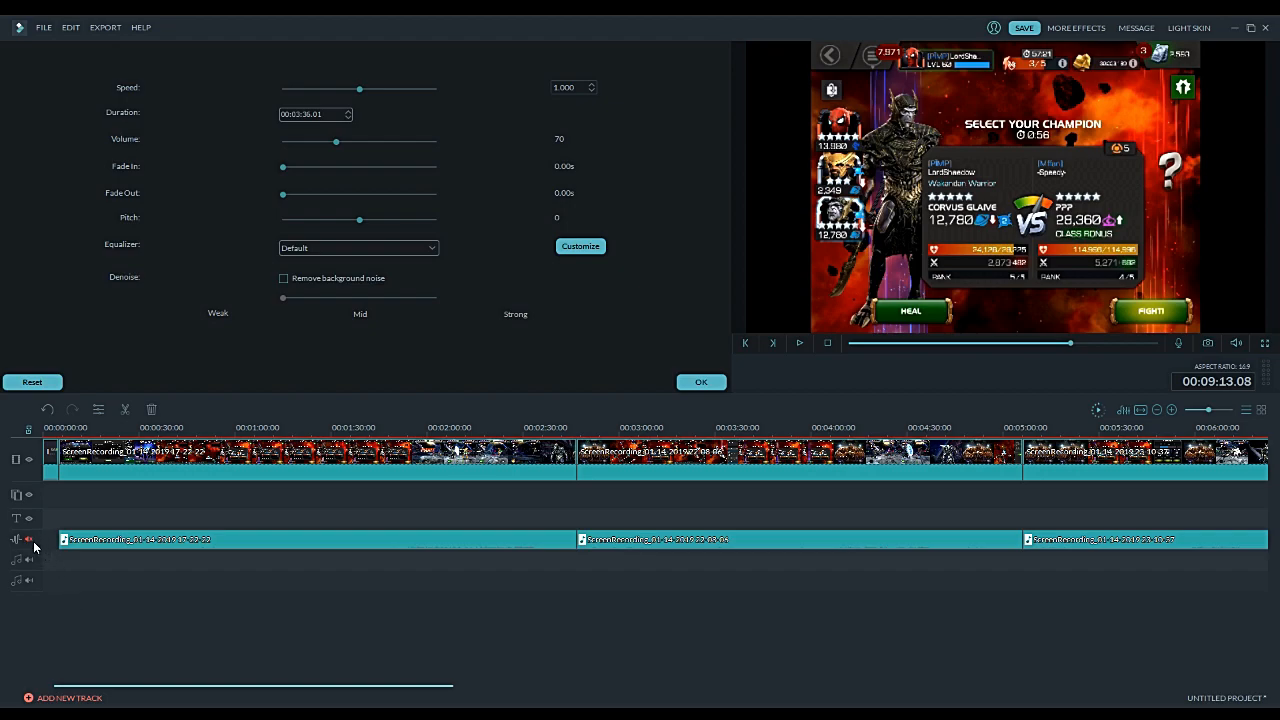
# Step: Record a voice-over test of about three seconds from 00:00:05.00 and delete the resulting audio clip
pyautogui.click(62, 430)
pyautogui.moveTo(62, 430); pyautogui.dragTo(60, 434)
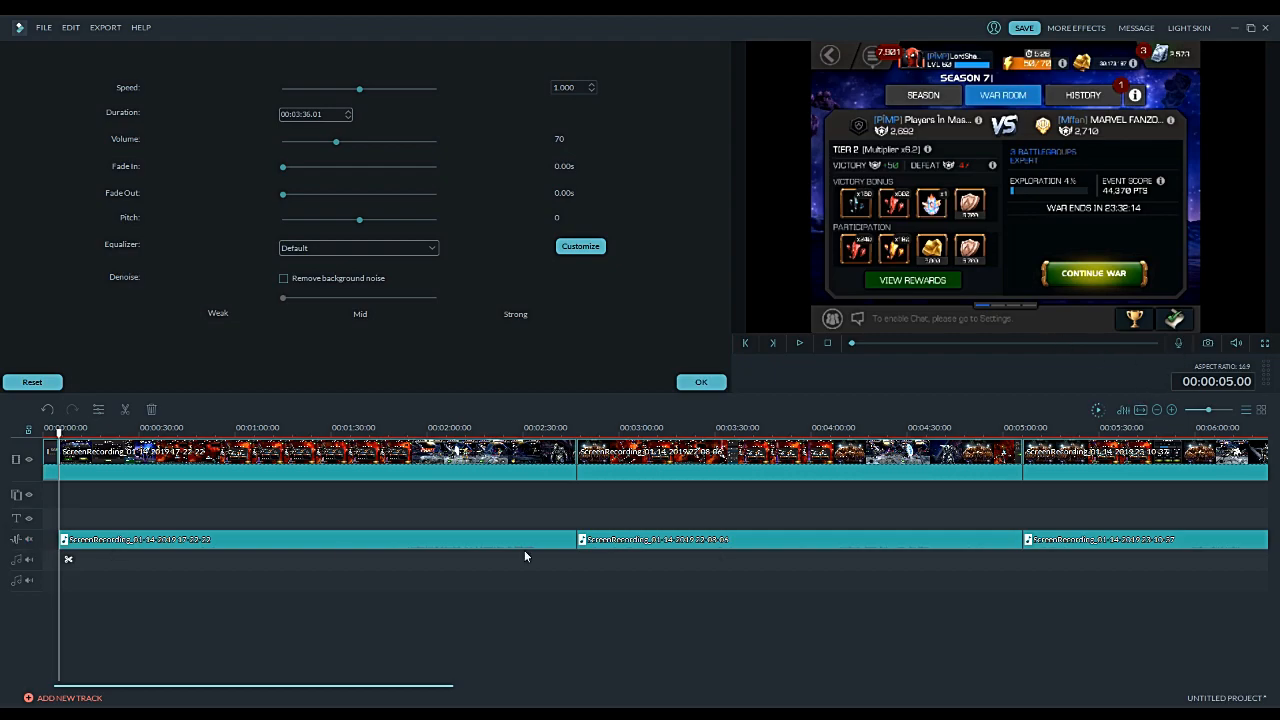
pyautogui.click(1179, 343)
pyautogui.click(653, 387)
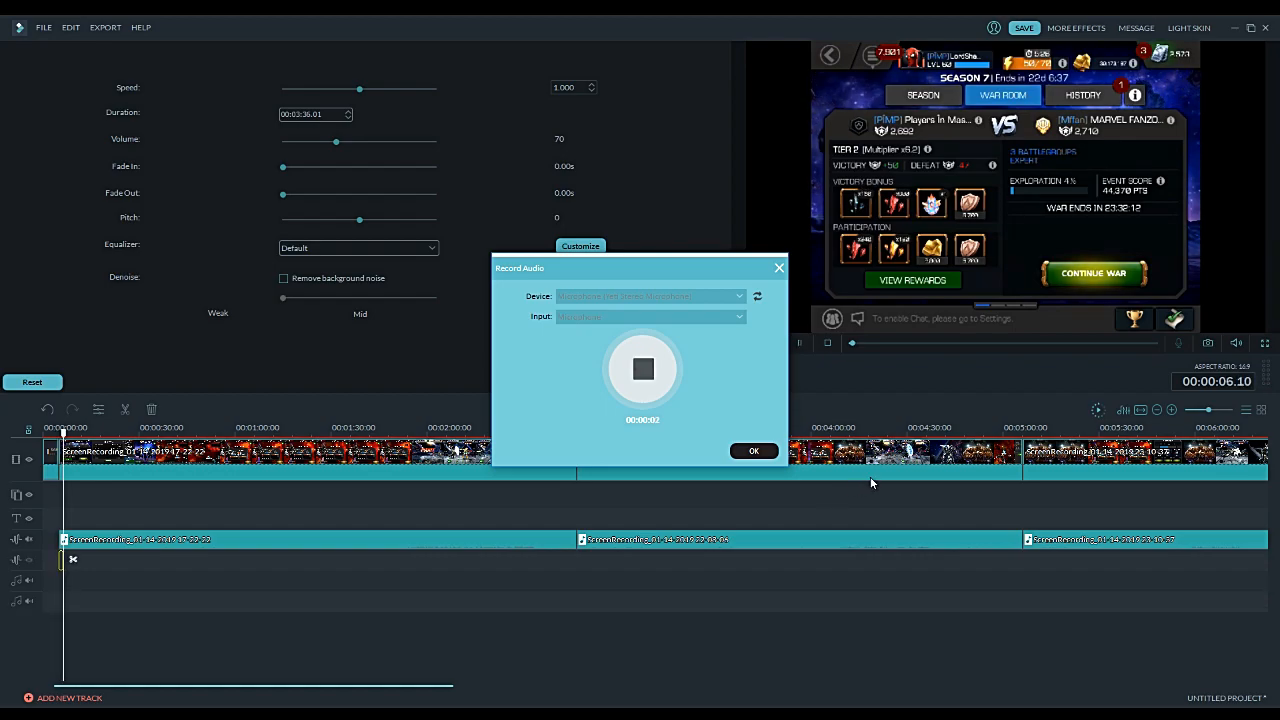
pyautogui.click(743, 455)
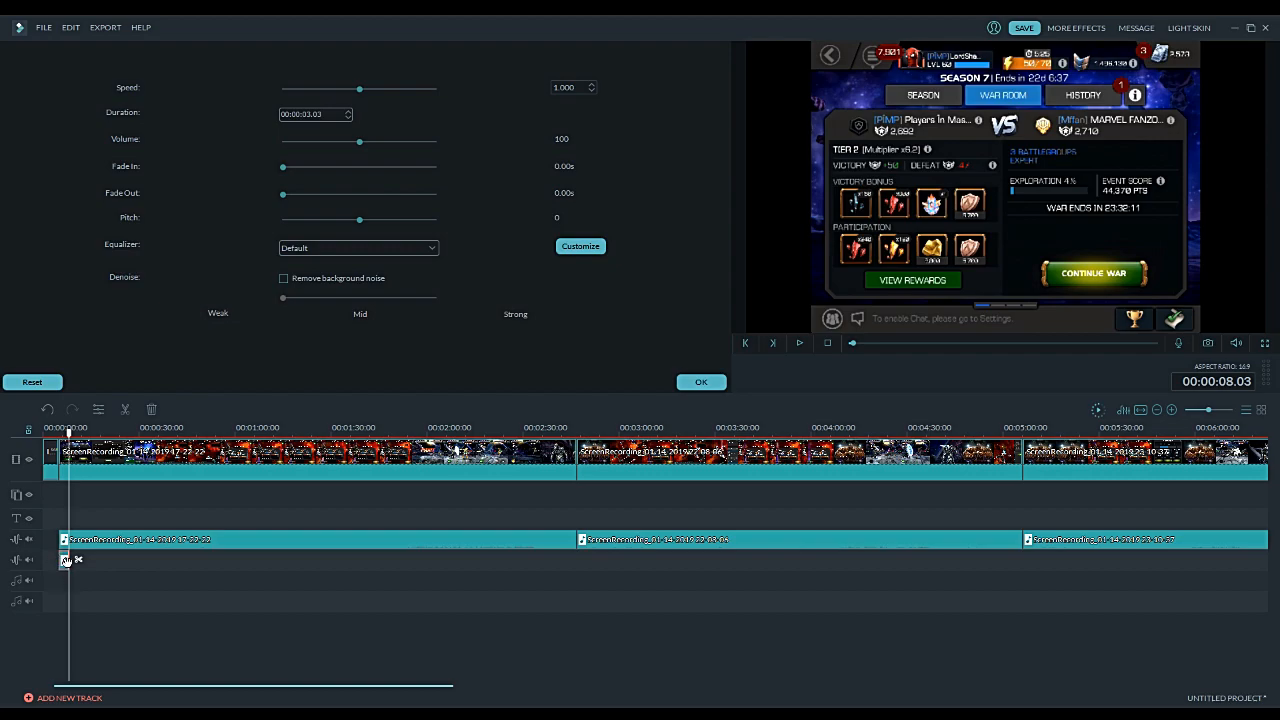
pyautogui.press('Delete')
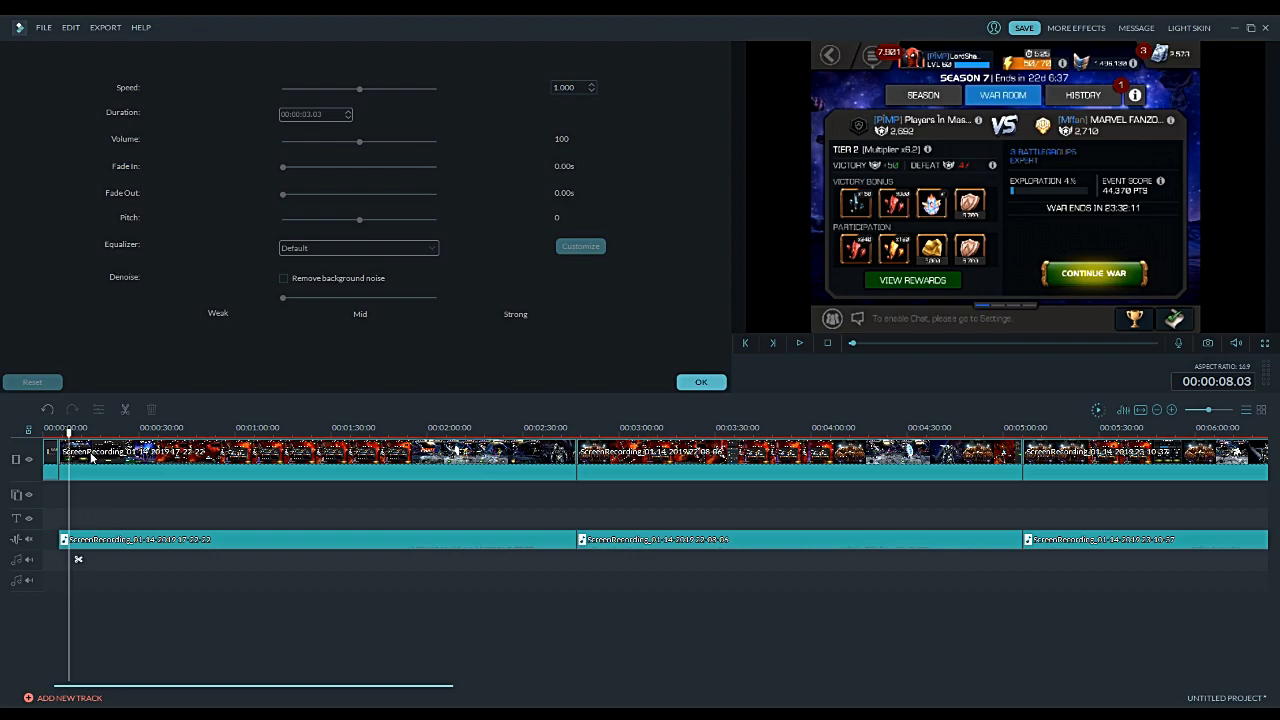
# Step: Record a voice-over of about 13 seconds starting at 00:00:05.00
pyautogui.moveTo(72, 432); pyautogui.dragTo(59, 431)
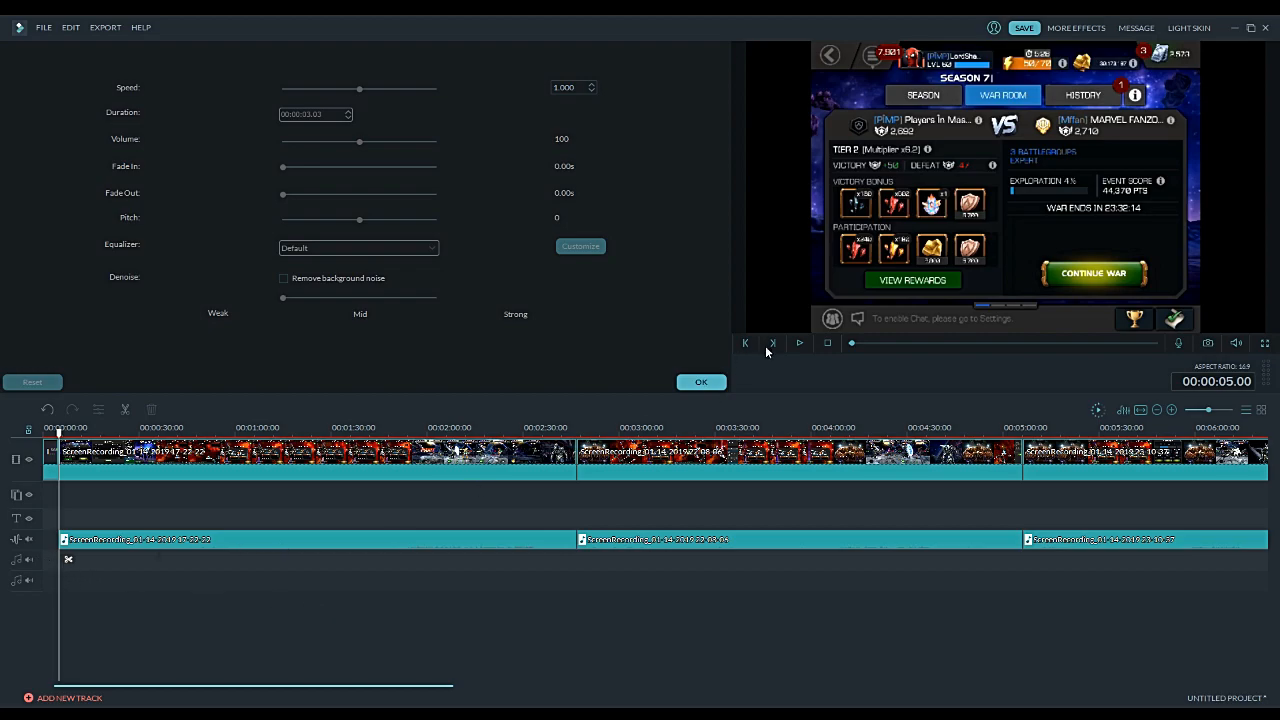
pyautogui.click(1180, 343)
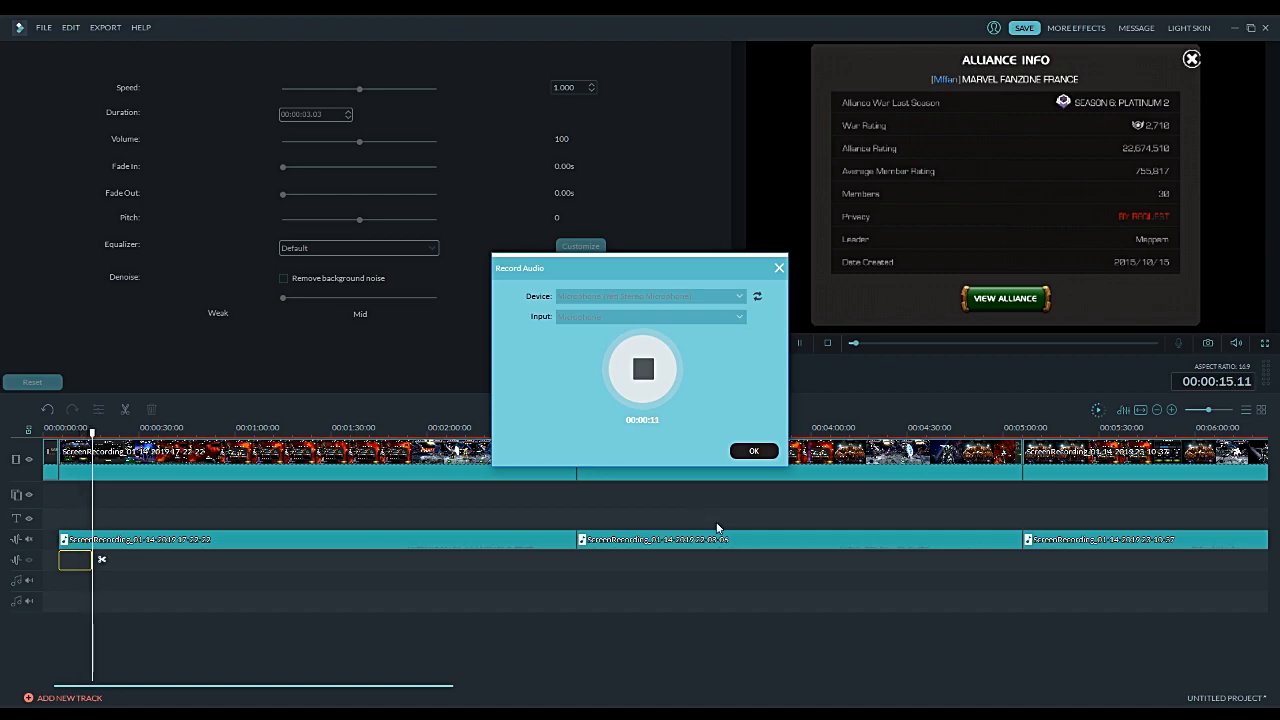
pyautogui.click(766, 458)
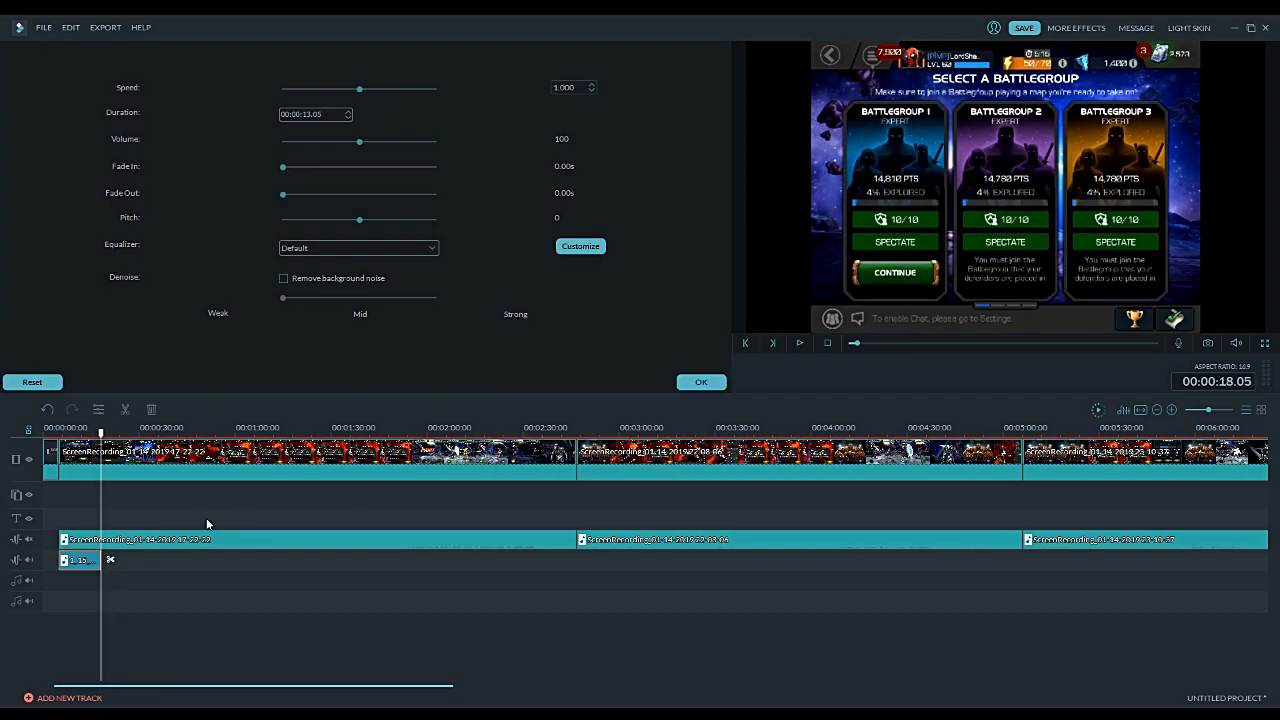
# Step: Play back the beginning of the new voice-over clip to judge its loudness
pyautogui.moveTo(100, 432); pyautogui.dragTo(62, 428)
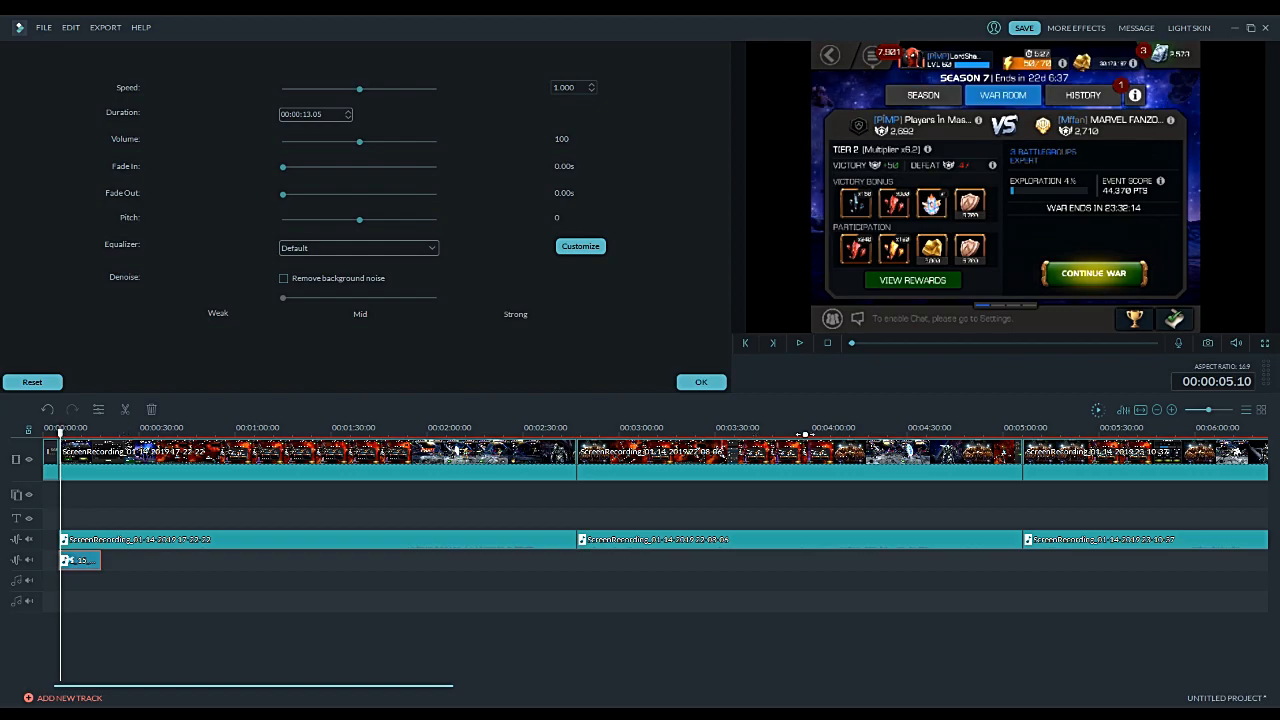
pyautogui.click(799, 343)
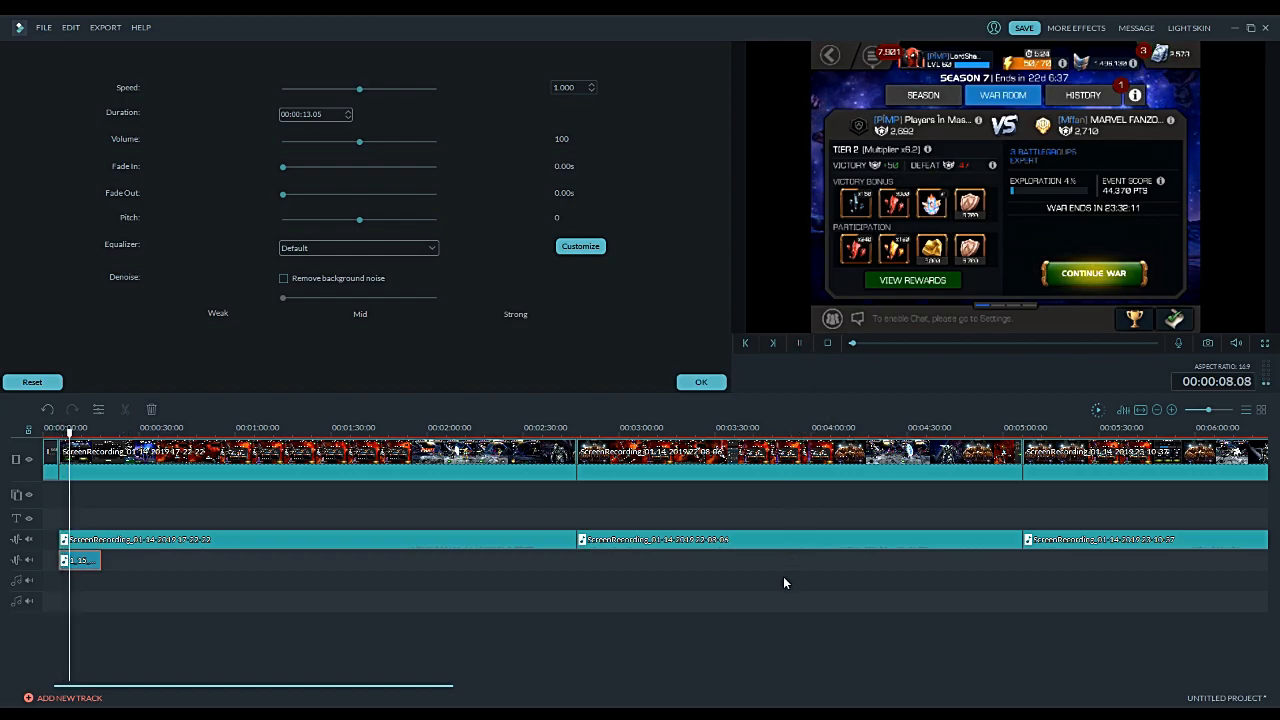
pyautogui.click(801, 343)
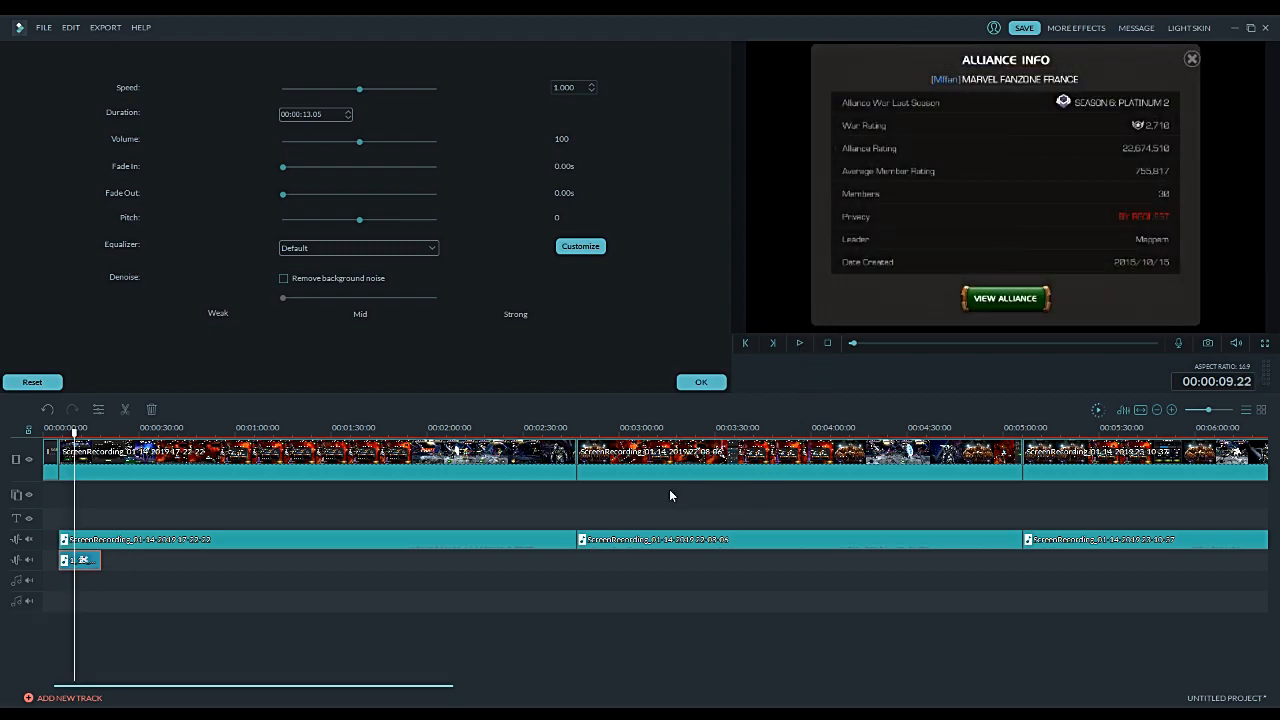
# Step: Set the voice-over clip's volume to 200, check it in playback from 00:00:05.00, and accept the setting
pyautogui.moveTo(74, 432); pyautogui.dragTo(60, 432)
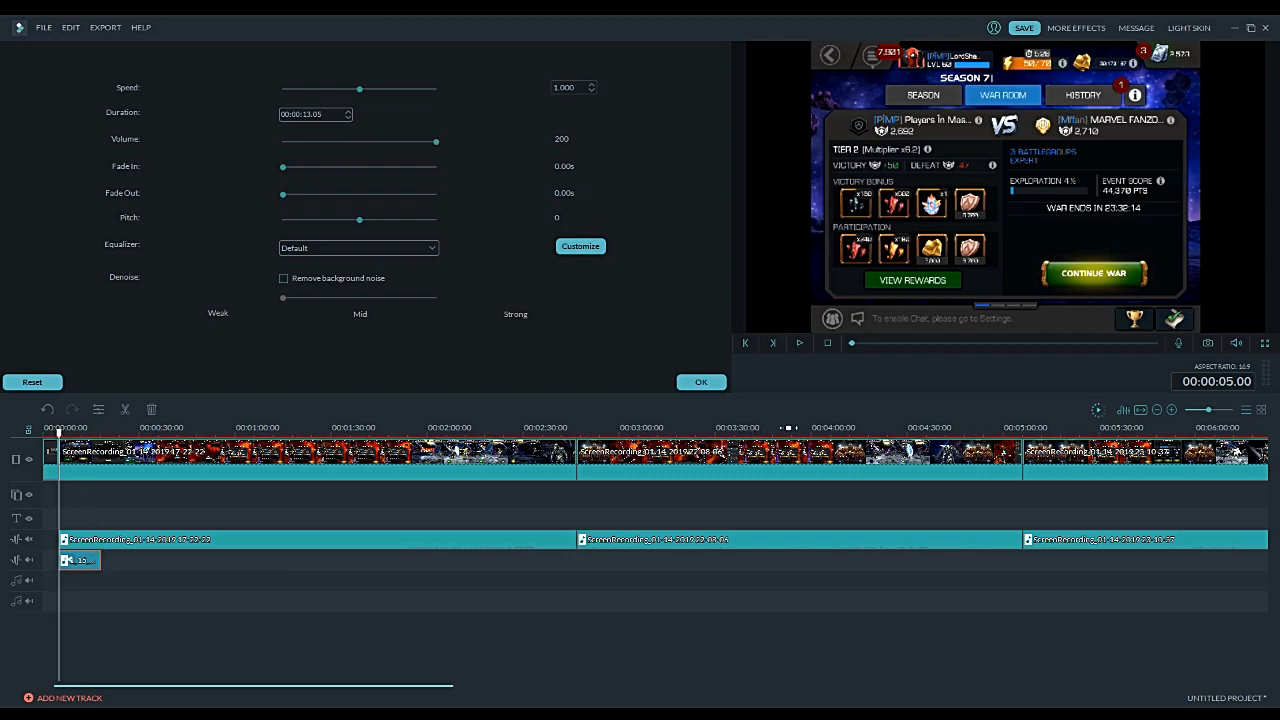
pyautogui.click(800, 343)
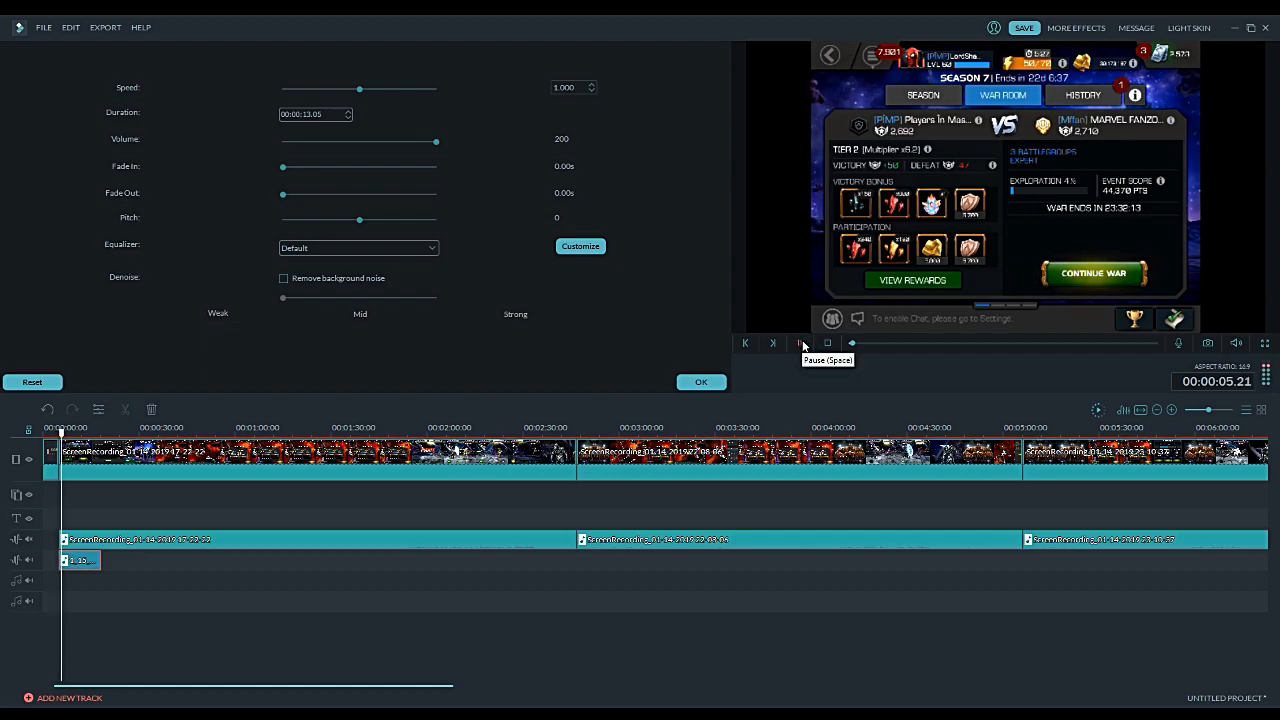
pyautogui.click(803, 343)
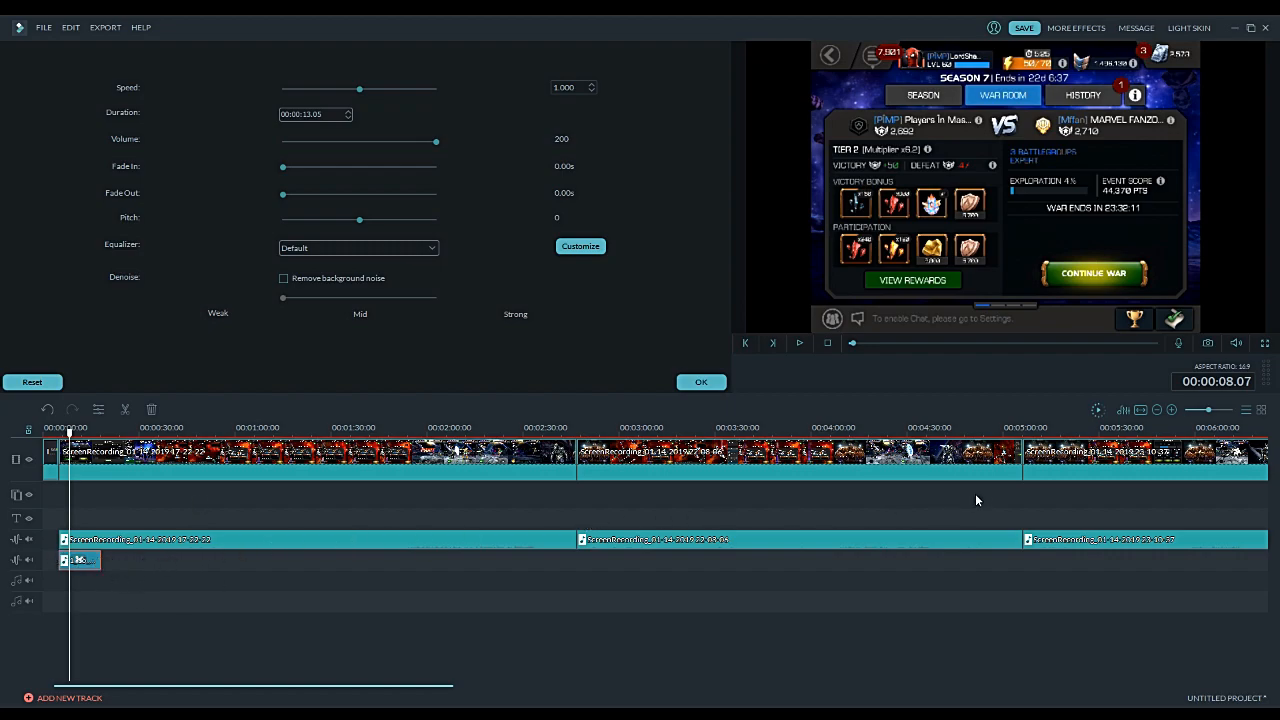
pyautogui.click(703, 382)
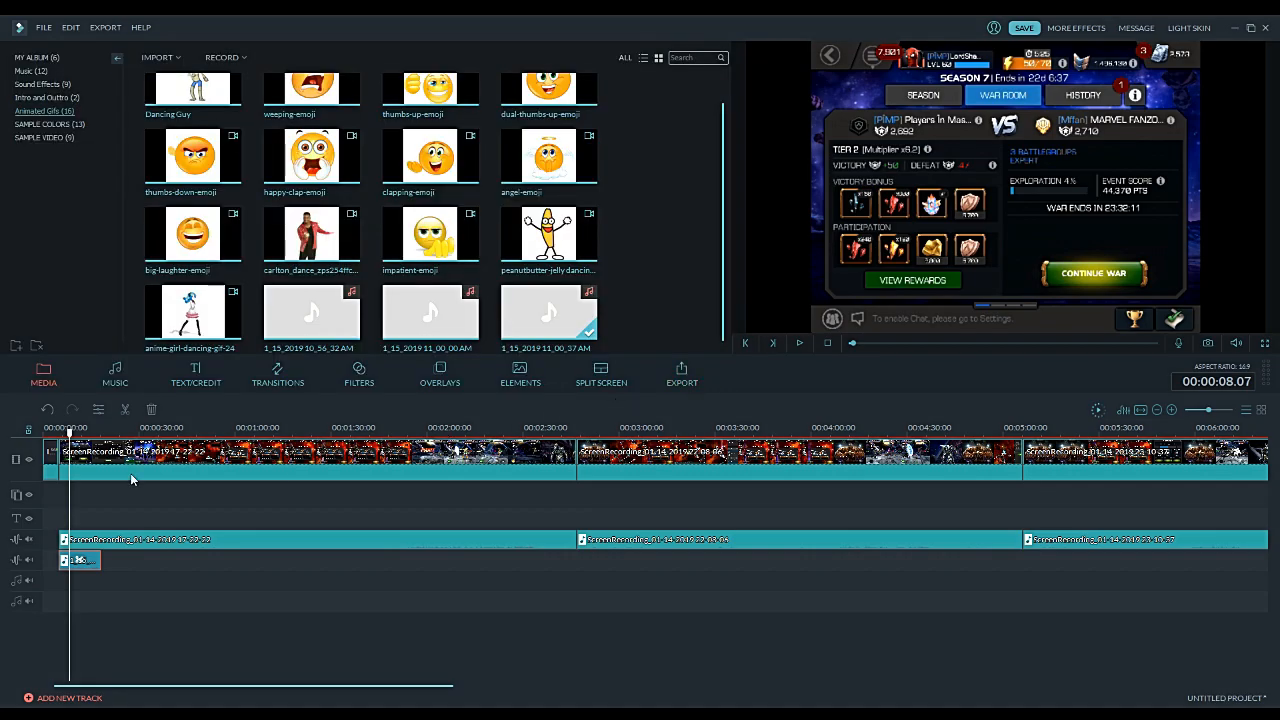
# Step: Preview the KO sound effect from the Sound Effects folder
pyautogui.moveTo(69, 432); pyautogui.dragTo(507, 420)
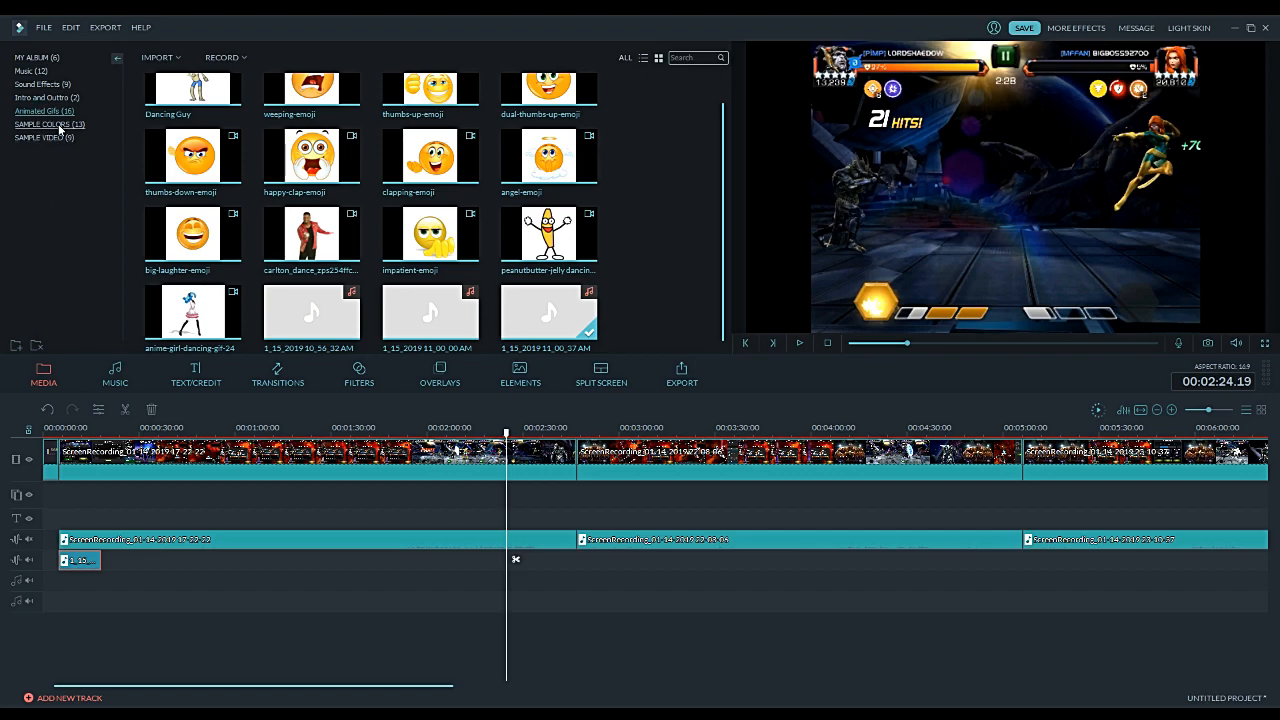
pyautogui.click(45, 84)
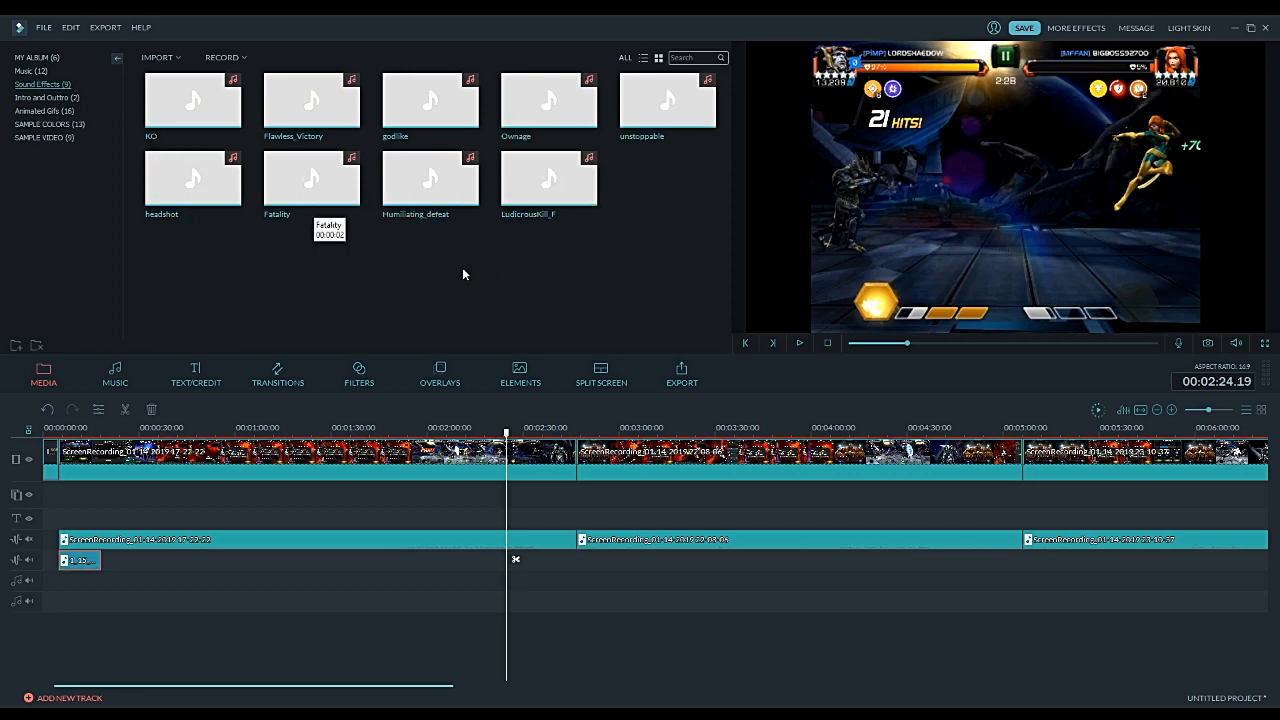
pyautogui.click(208, 116)
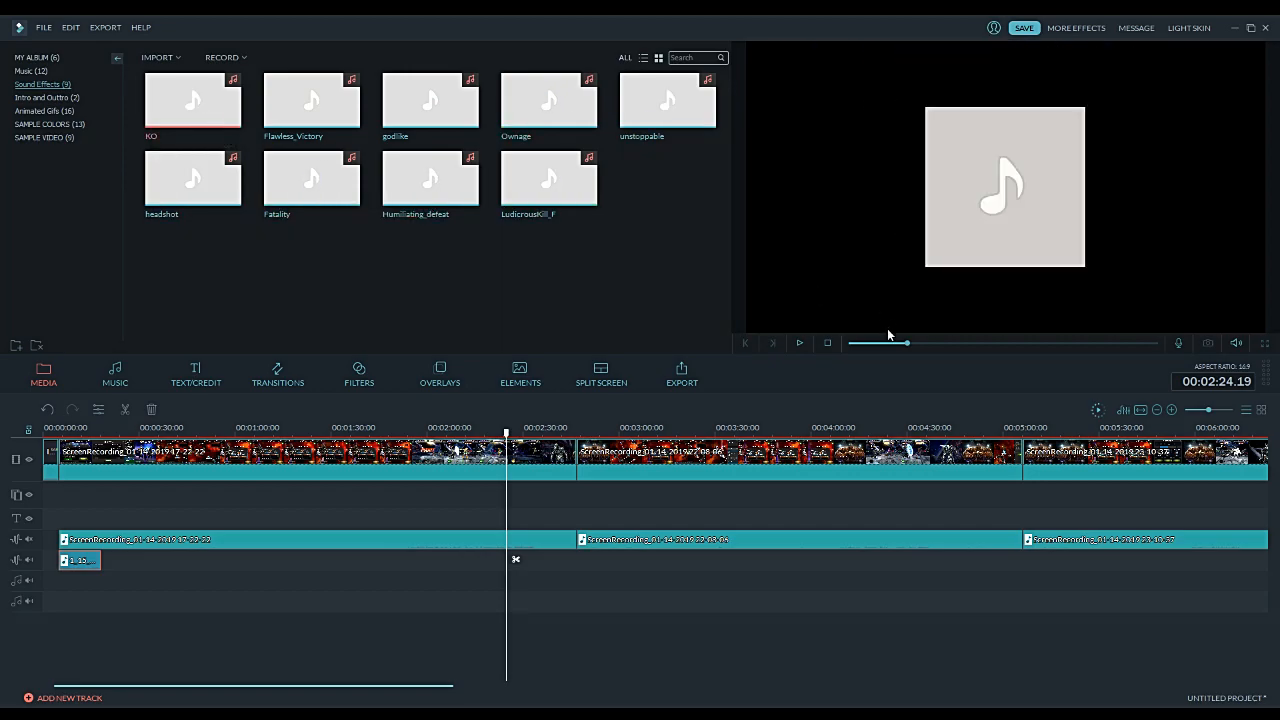
pyautogui.click(799, 344)
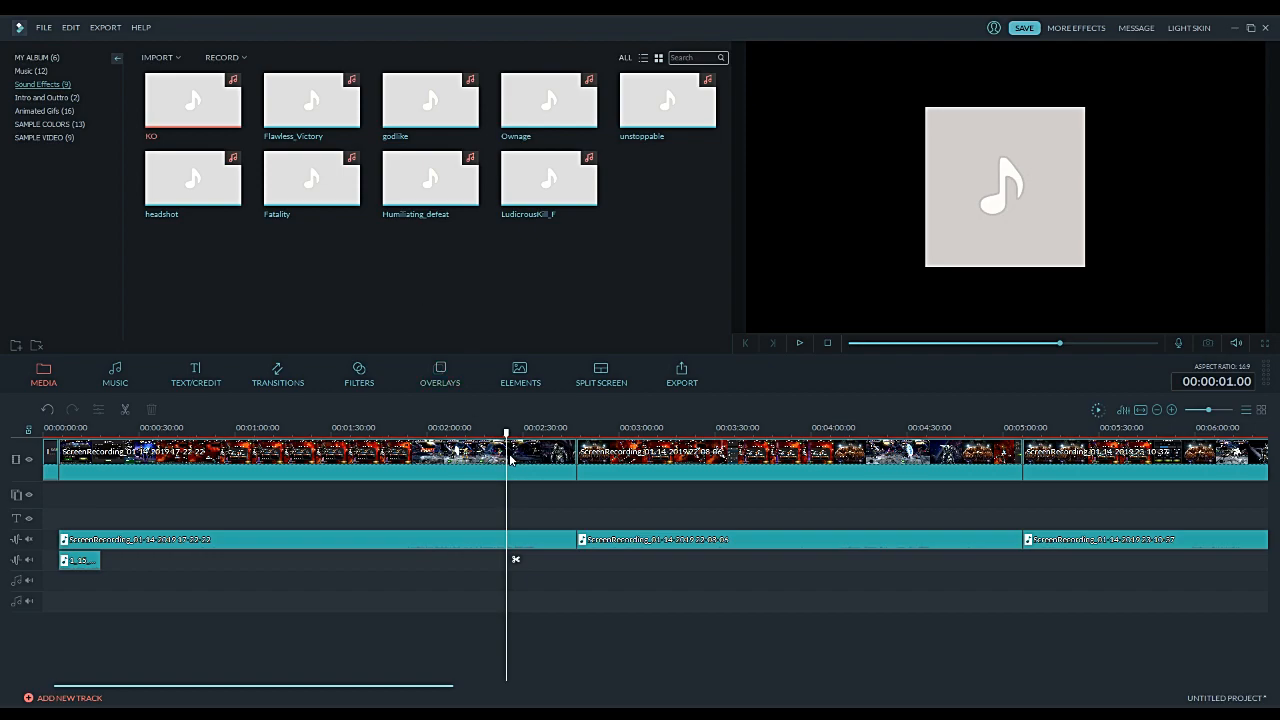
# Step: Place the KO sound effect on the free audio track at 00:02:29.23, where the K.O. text appears in the first fight
pyautogui.click(515, 559)
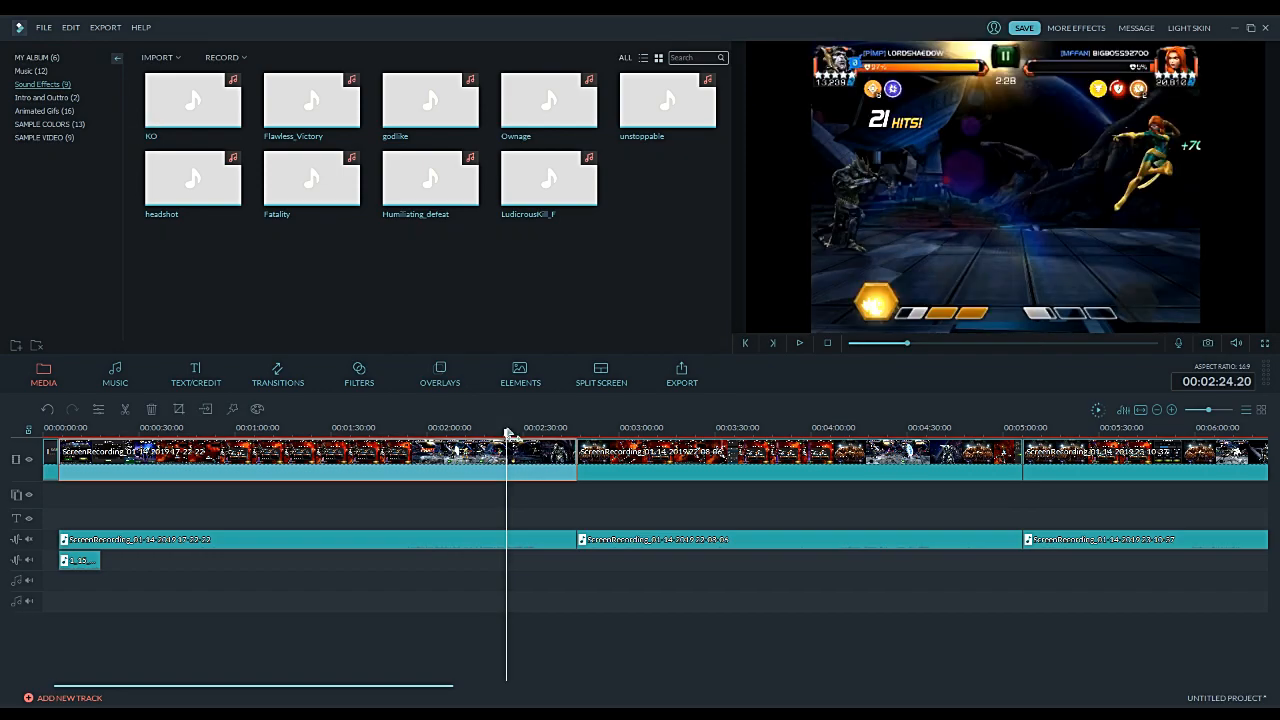
pyautogui.click(511, 432)
pyautogui.moveTo(511, 432); pyautogui.dragTo(522, 427)
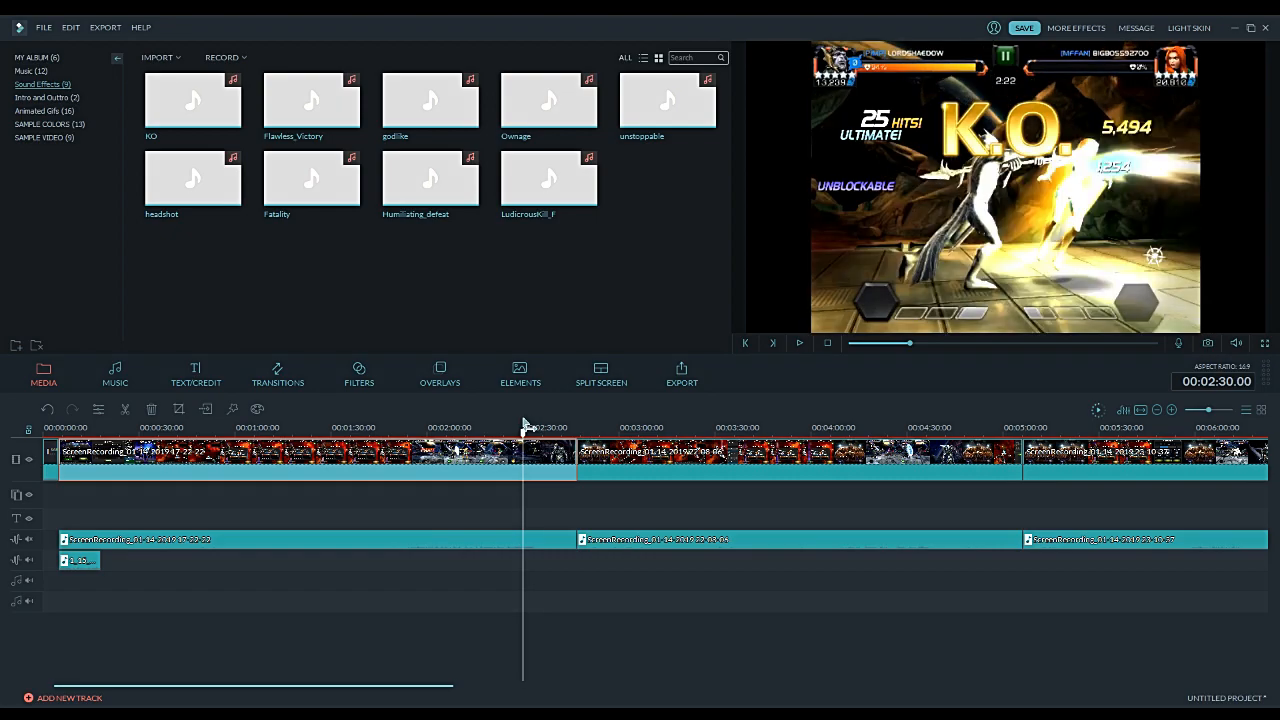
pyautogui.click(746, 346)
pyautogui.click(746, 346)
pyautogui.click(746, 346)
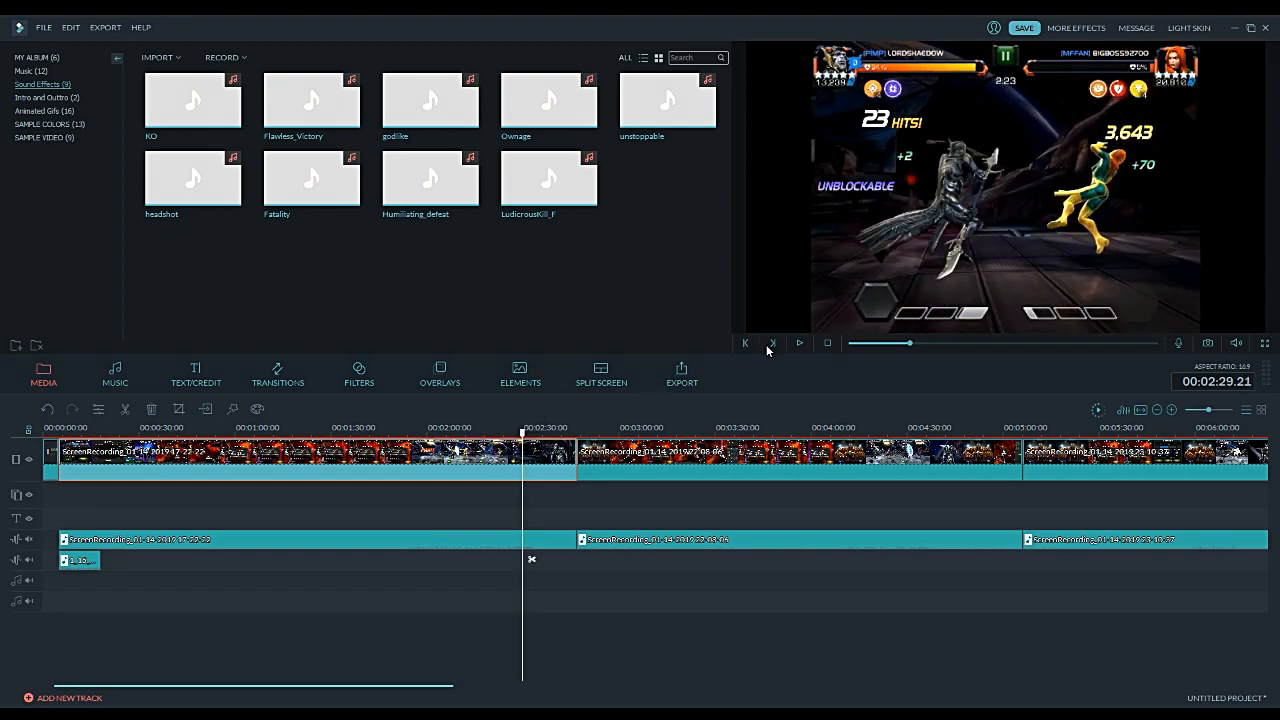
pyautogui.click(775, 346)
pyautogui.click(775, 346)
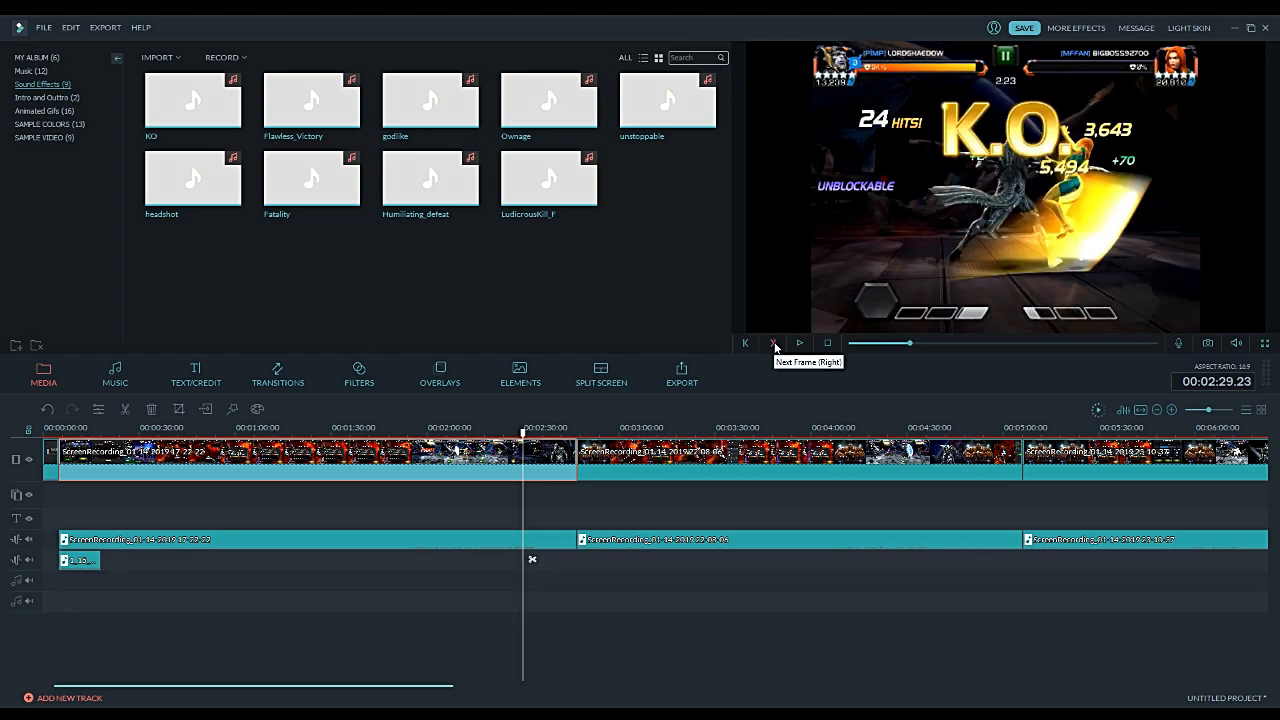
pyautogui.moveTo(215, 114)
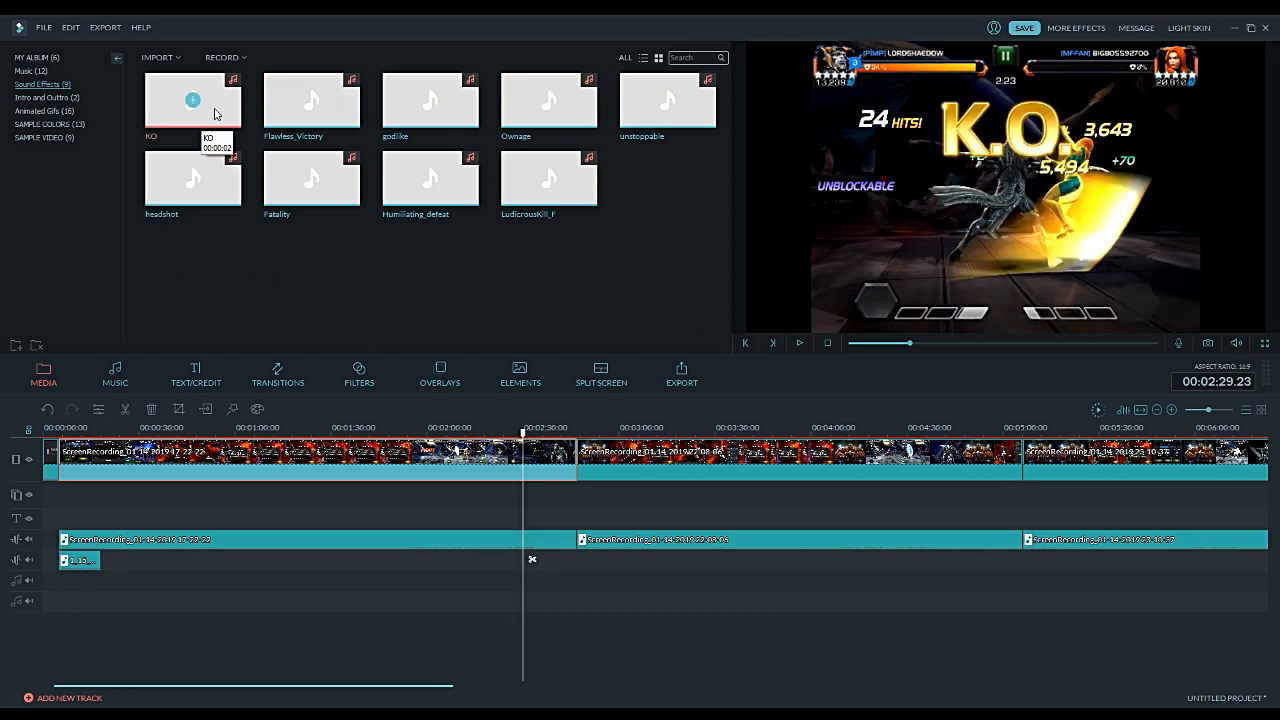
pyautogui.moveTo(215, 114)
pyautogui.mouseDown()
pyautogui.moveTo(365, 392)
pyautogui.moveTo(524, 540)
pyautogui.moveTo(529, 587)
pyautogui.mouseUp()
pyautogui.moveTo(527, 463); pyautogui.dragTo(509, 543)
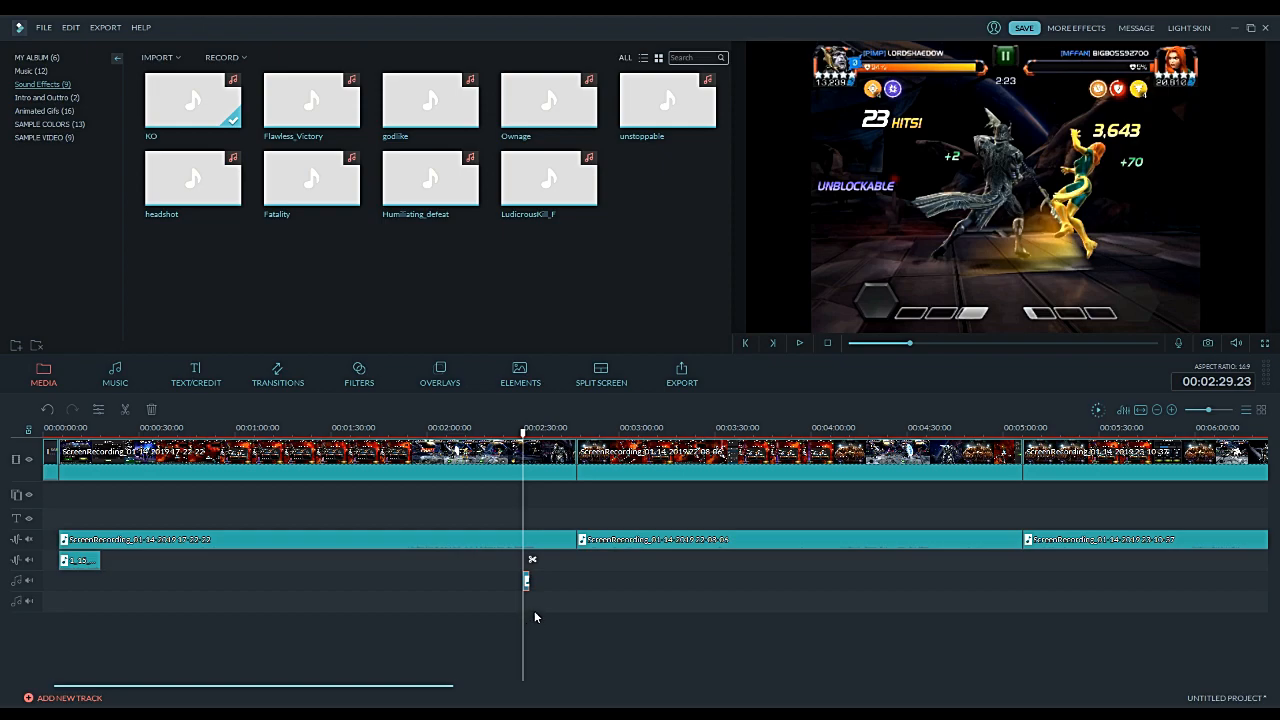
# Step: Play the timeline around 00:02:29 to hear the KO sound effect over the gameplay audio
pyautogui.click(800, 344)
pyautogui.click(800, 344)
pyautogui.click(521, 435)
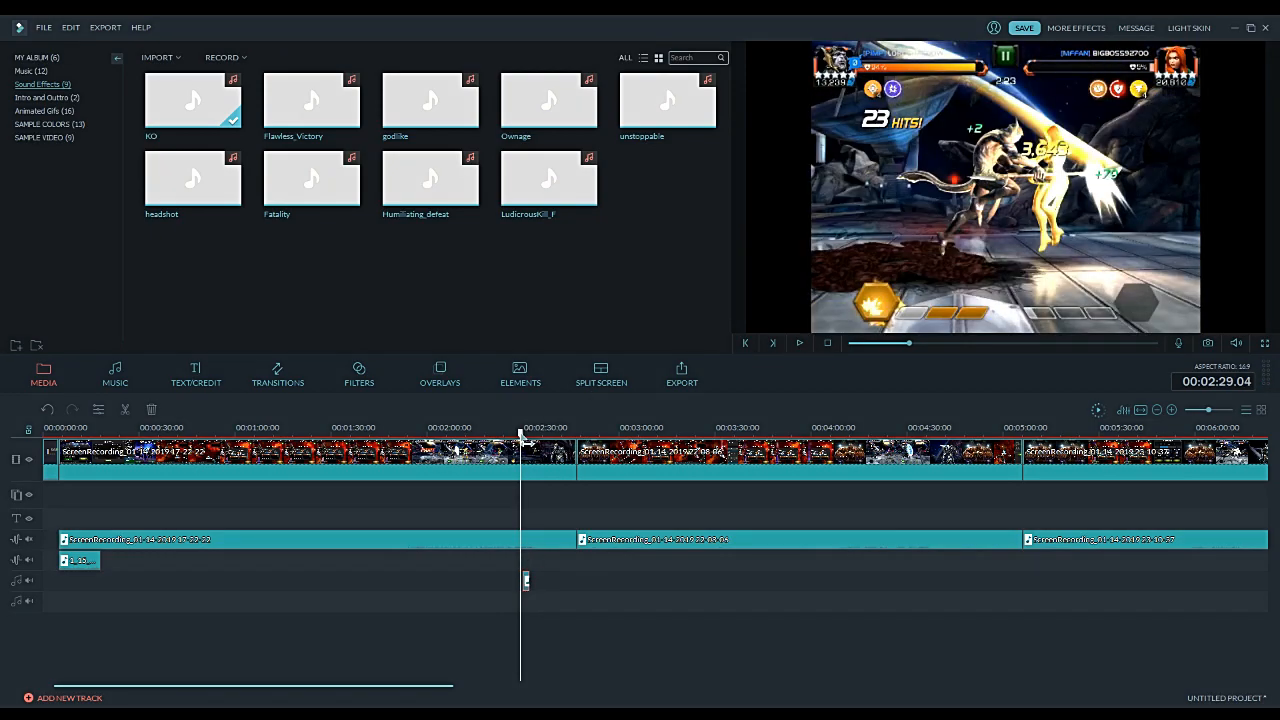
# Step: Lower the KO sound effect's volume to 36, checking the loudness in playback, and accept the setting
pyautogui.doubleClick(526, 581)
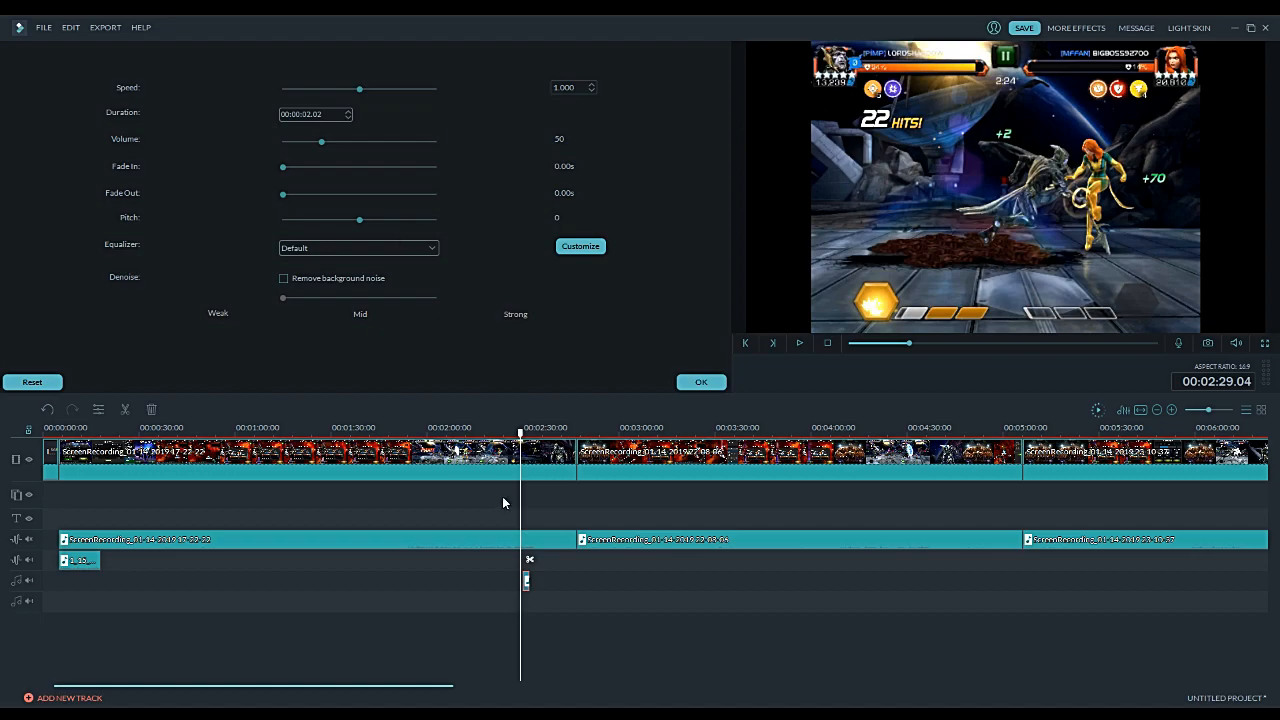
pyautogui.click(799, 343)
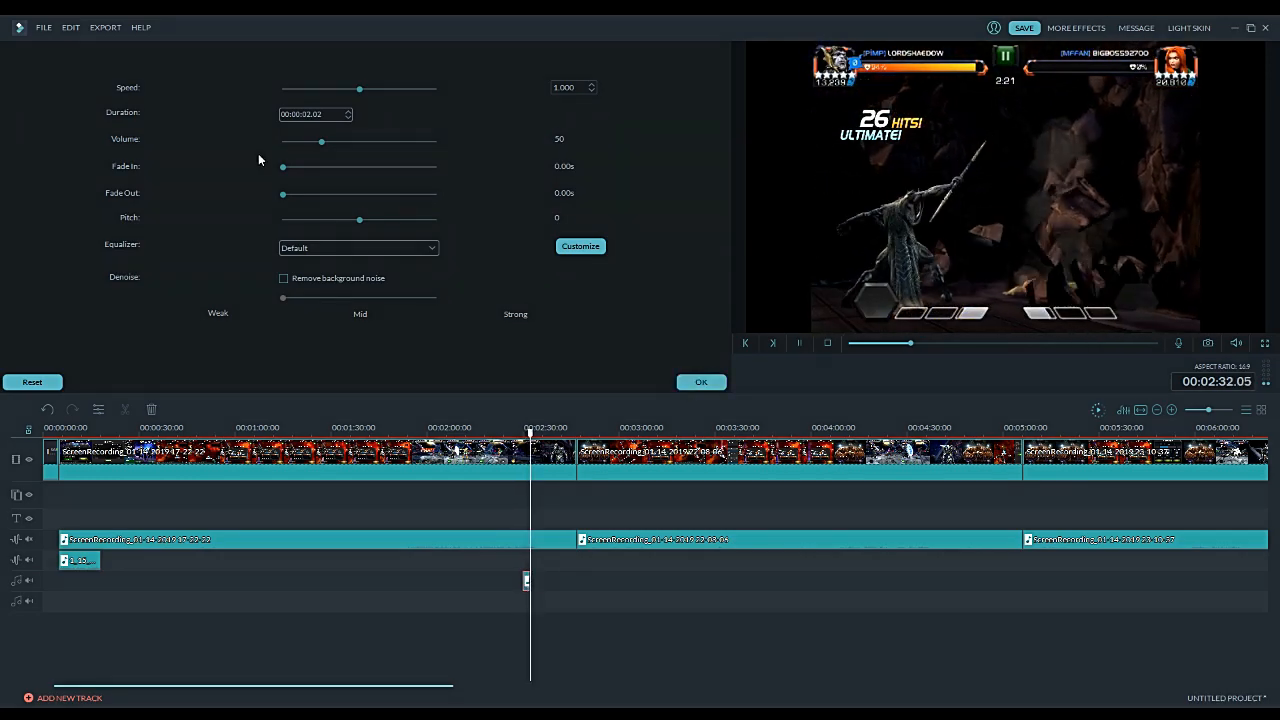
pyautogui.moveTo(321, 143); pyautogui.dragTo(309, 146)
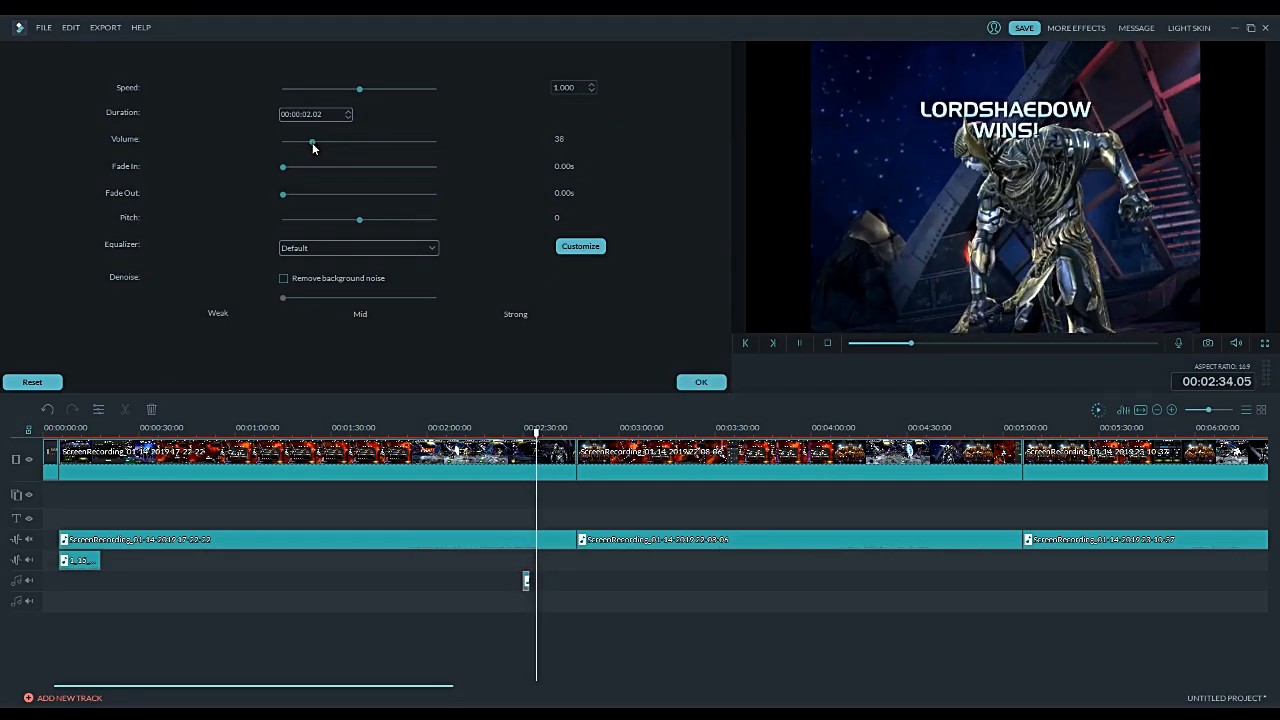
pyautogui.click(511, 432)
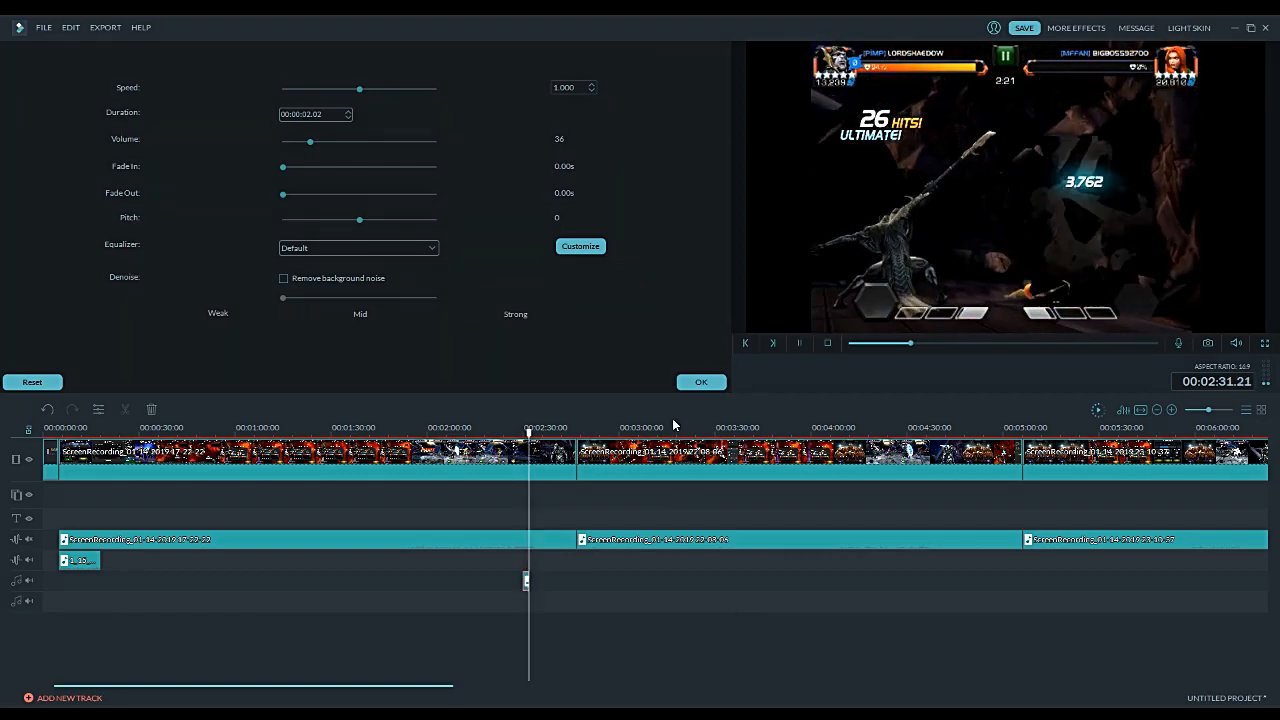
pyautogui.click(701, 382)
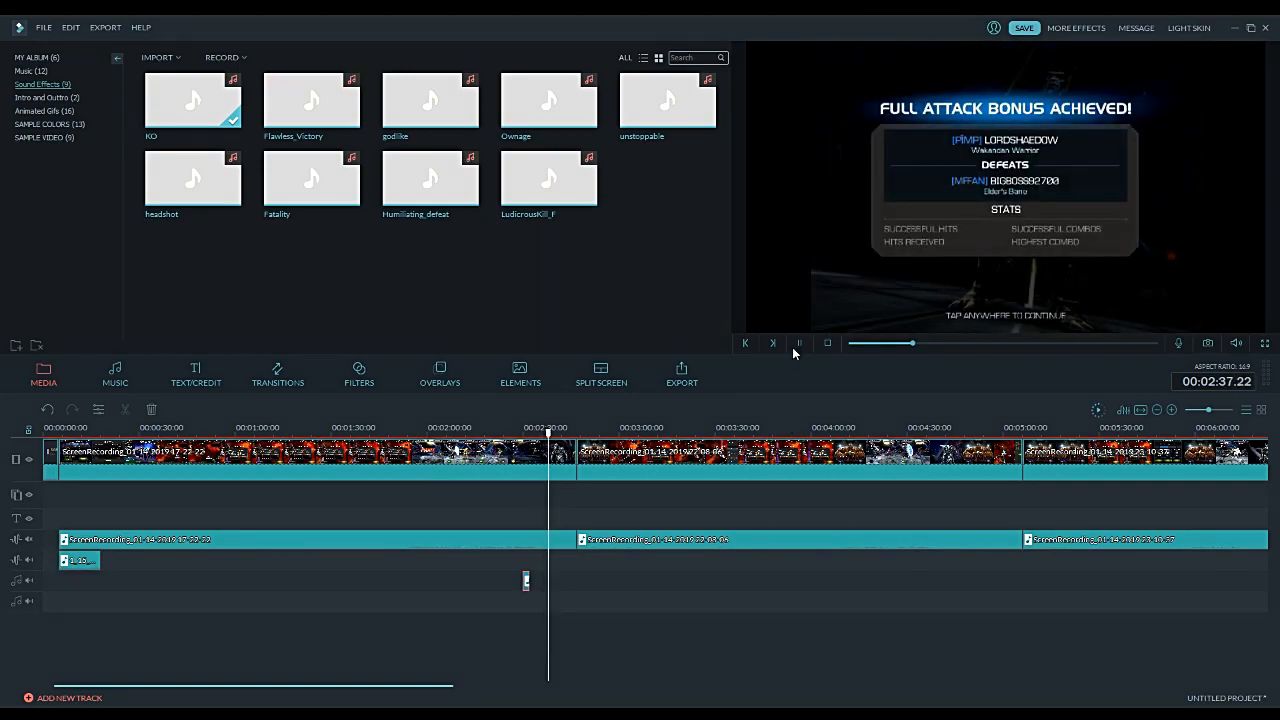
# Step: Replay the K.O. moment from 00:02:29.14 to check the sound effect at its adjusted volume
pyautogui.press('space')
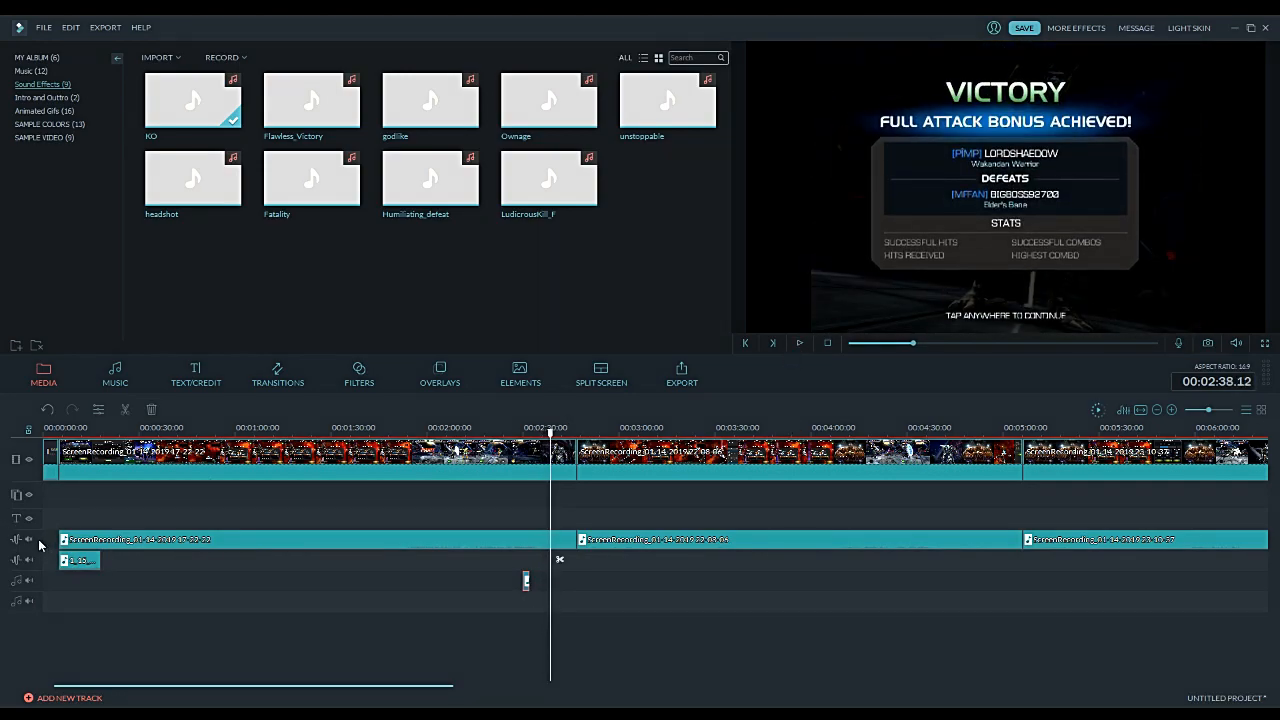
pyautogui.moveTo(551, 434); pyautogui.dragTo(521, 437)
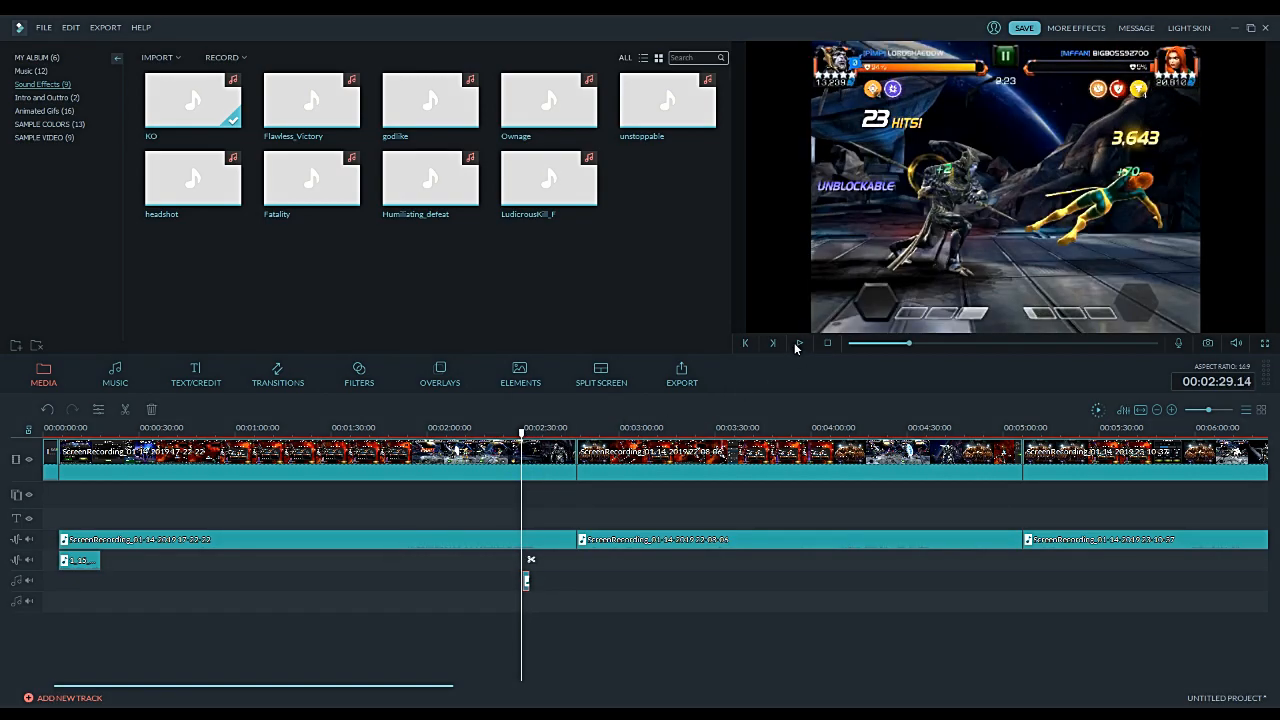
pyautogui.click(800, 343)
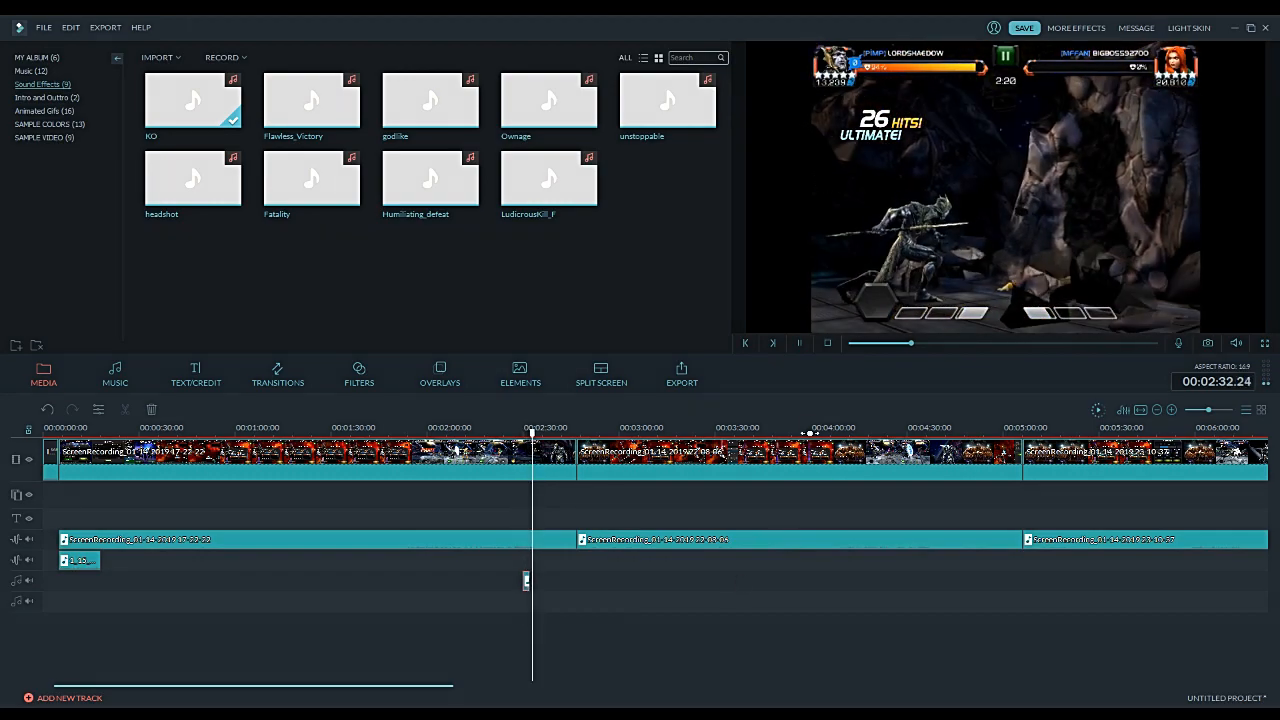
# Step: Stop playback and split the second screen recording's video clip at 00:03:19.04, where the Tile 19 node details are shown
pyautogui.click(800, 343)
pyautogui.click(800, 343)
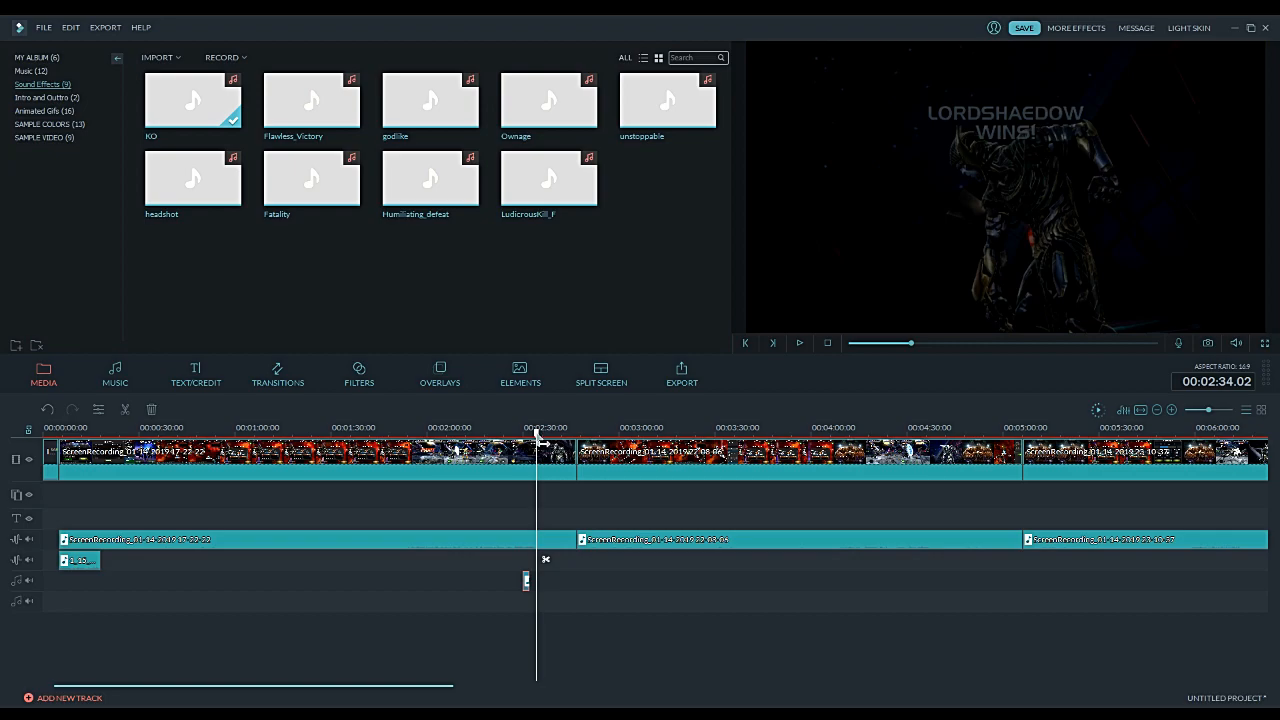
pyautogui.moveTo(539, 440); pyautogui.dragTo(681, 441)
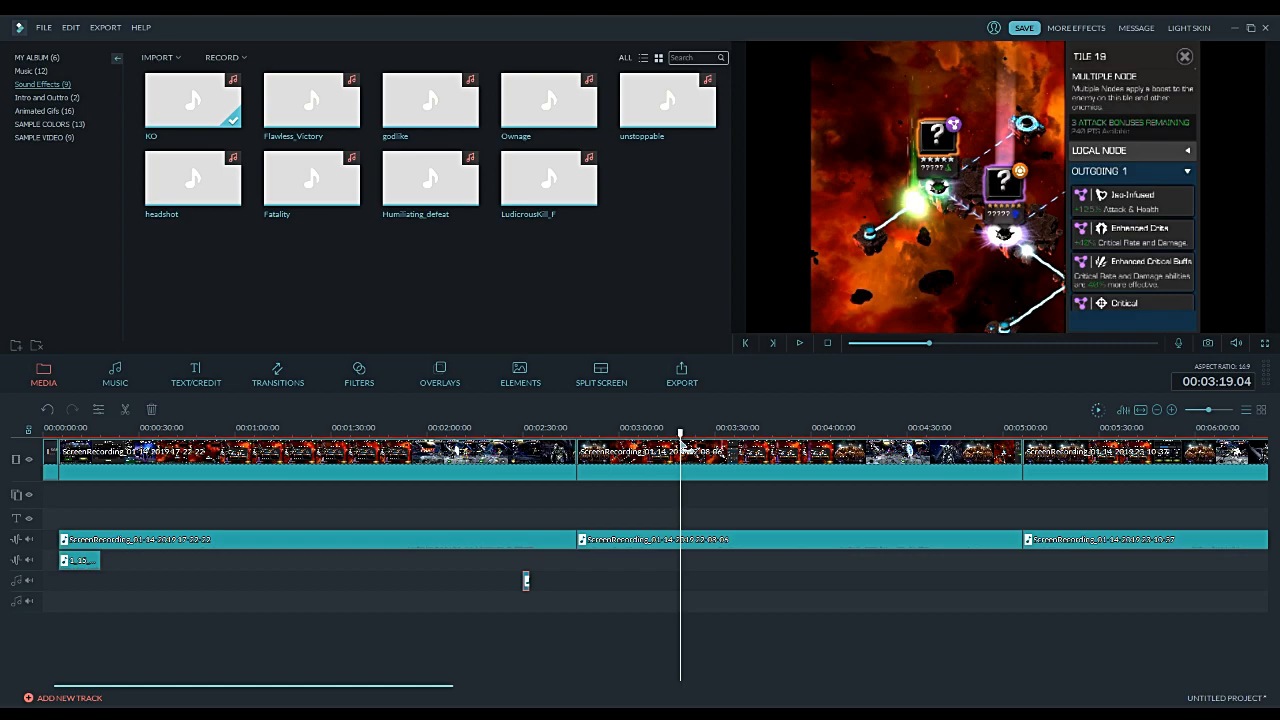
pyautogui.click(736, 471)
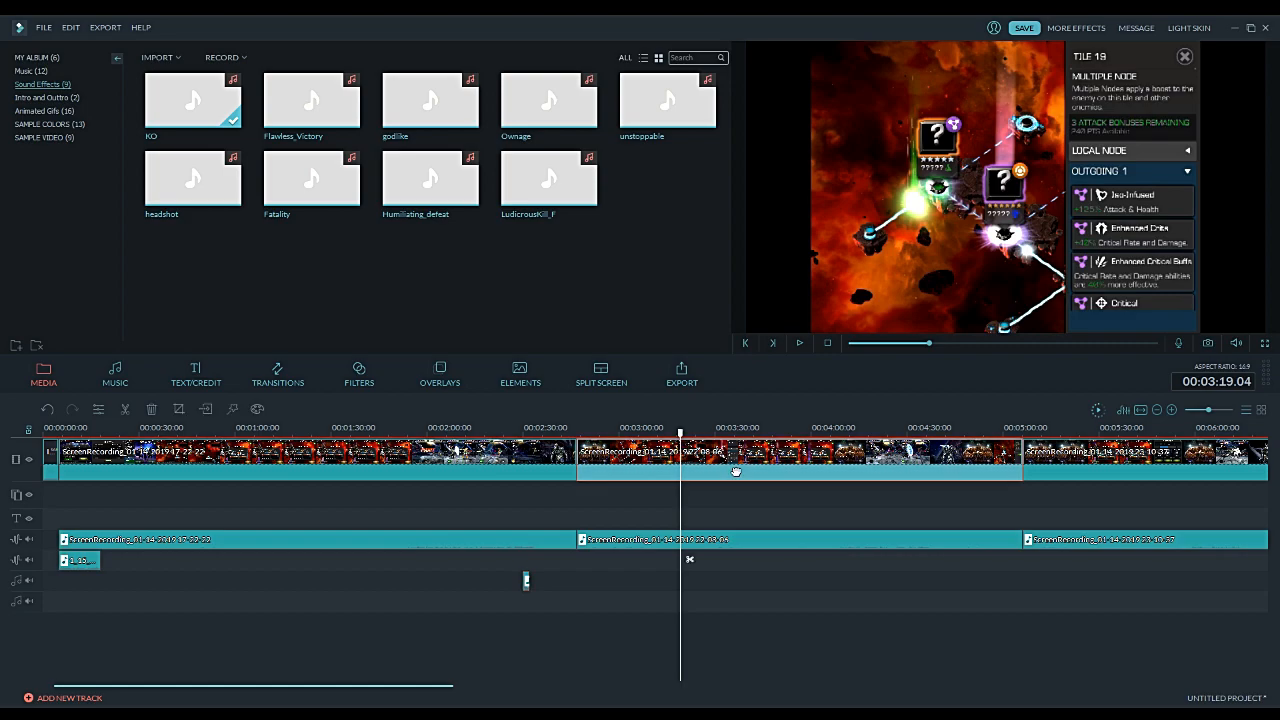
pyautogui.hotkey('ctrl', 'b')
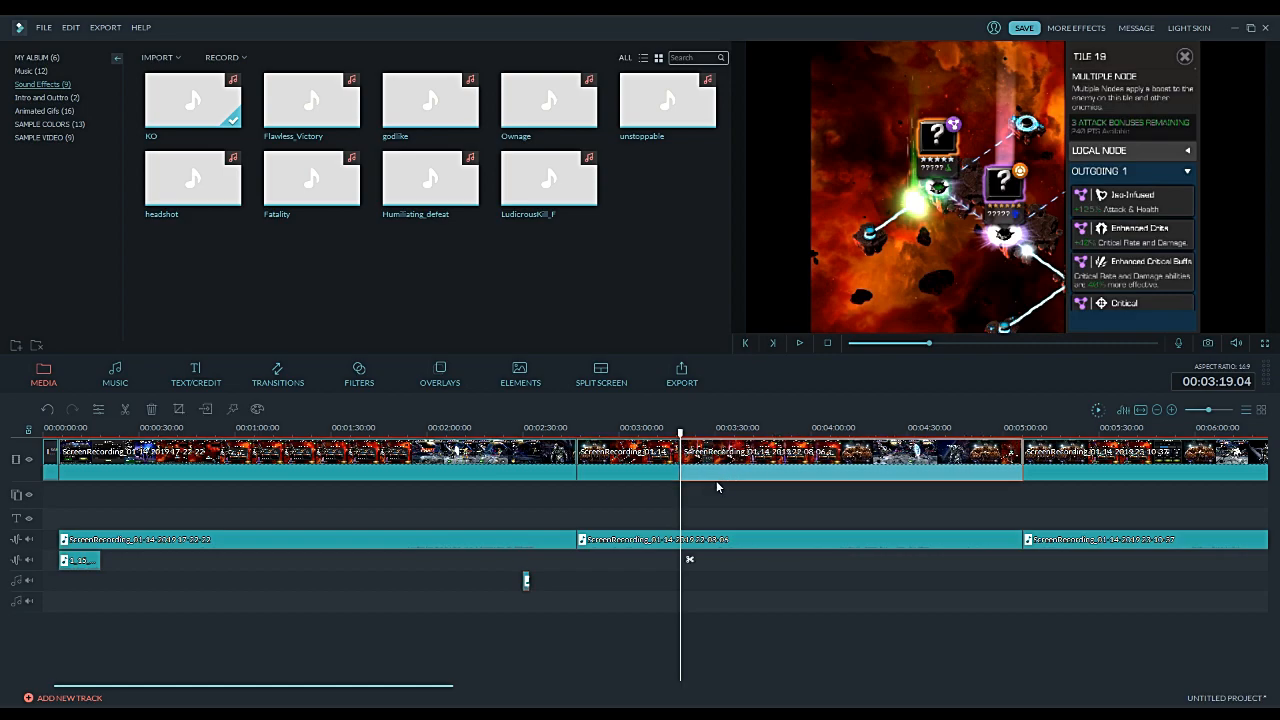
# Step: Split the second recording again at 00:03:42.12 and set the speed of the segment between the two cuts to 100
pyautogui.click(683, 434)
pyautogui.moveTo(683, 434); pyautogui.dragTo(755, 495)
pyautogui.hotkey('ctrl', 'b')
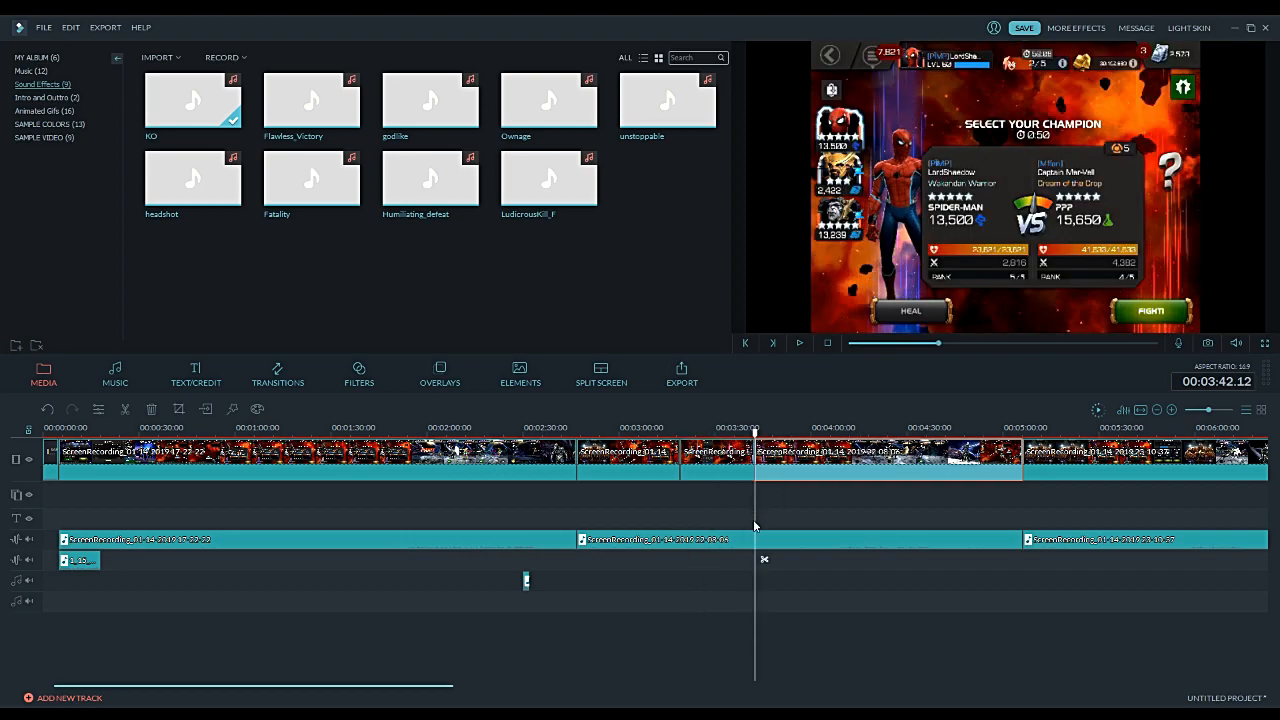
pyautogui.doubleClick(710, 471)
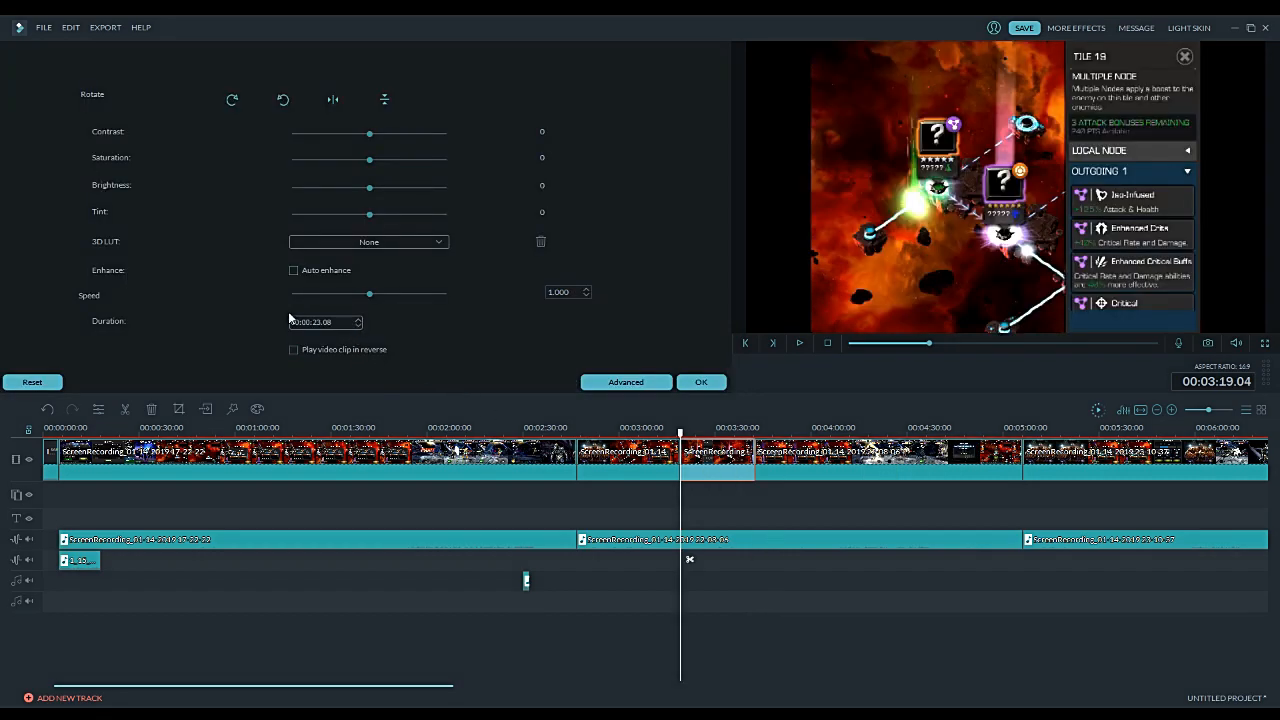
pyautogui.moveTo(368, 291); pyautogui.dragTo(452, 299)
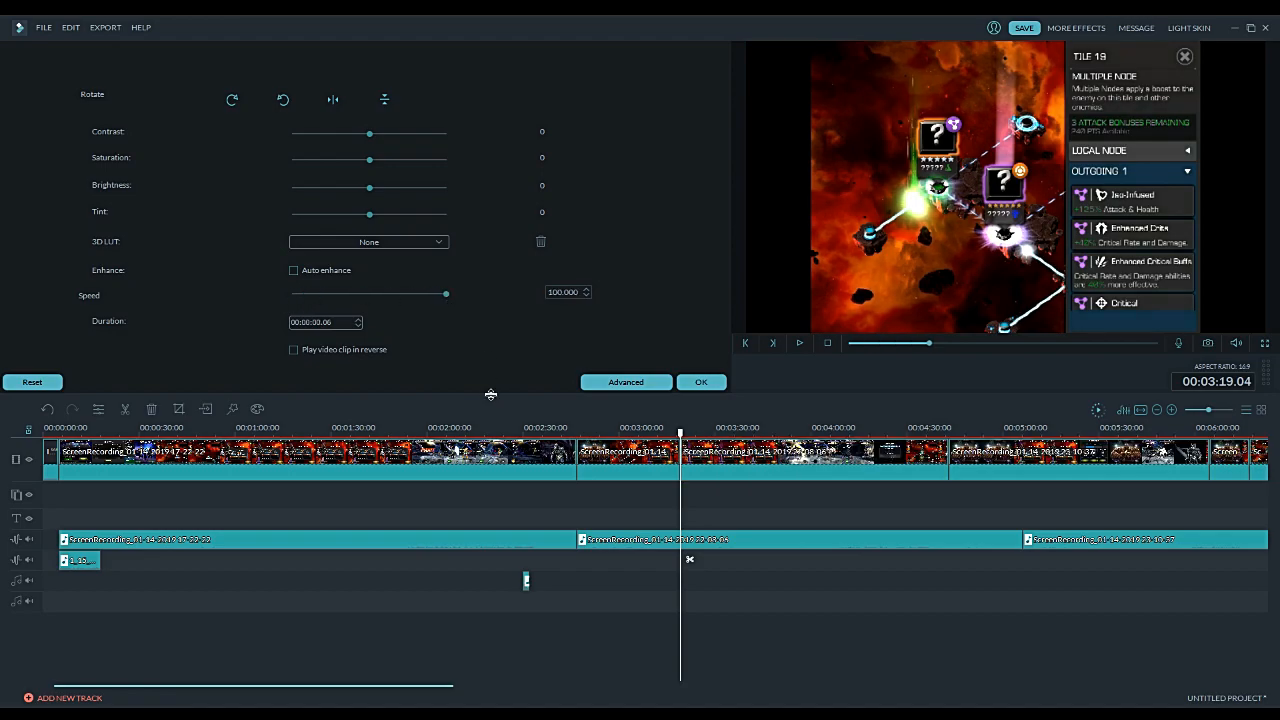
pyautogui.click(700, 382)
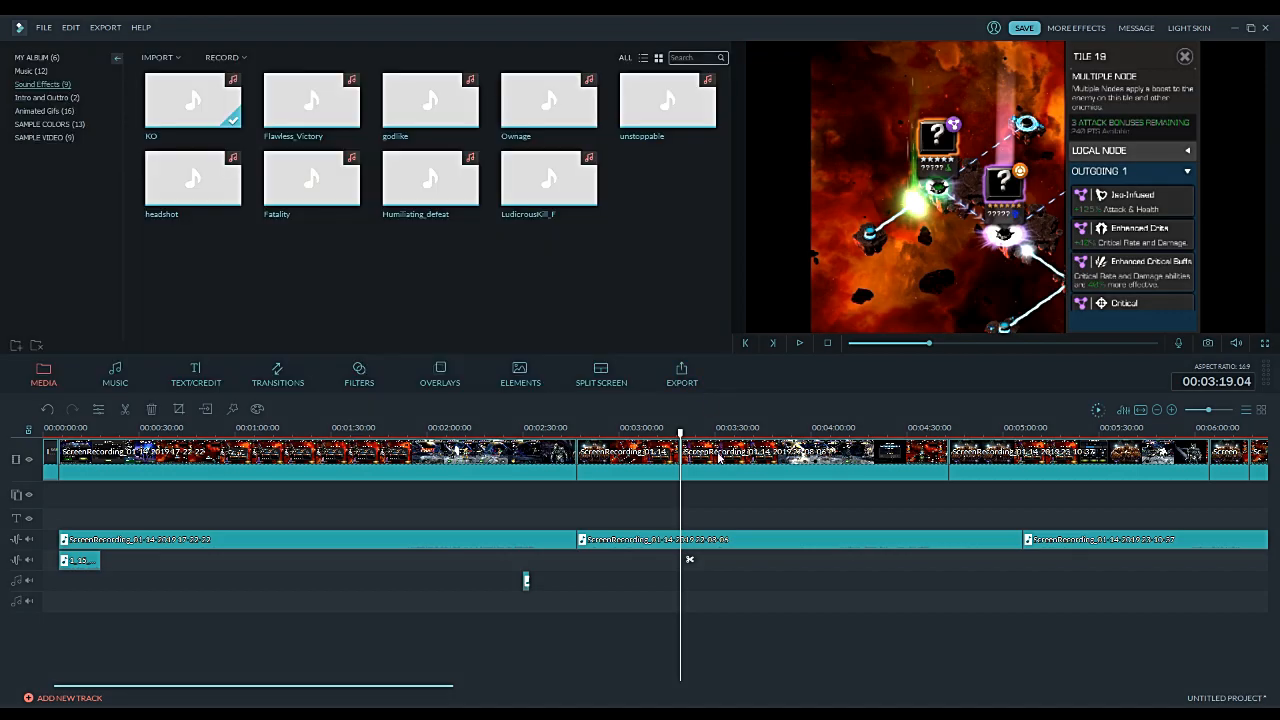
# Step: Play the timeline from just before 00:03:19 to check how the sped-up segment runs
pyautogui.moveTo(681, 430)
pyautogui.mouseDown()
pyautogui.moveTo(606, 430)
pyautogui.moveTo(691, 430)
pyautogui.moveTo(671, 430)
pyautogui.mouseUp()
pyautogui.click(799, 344)
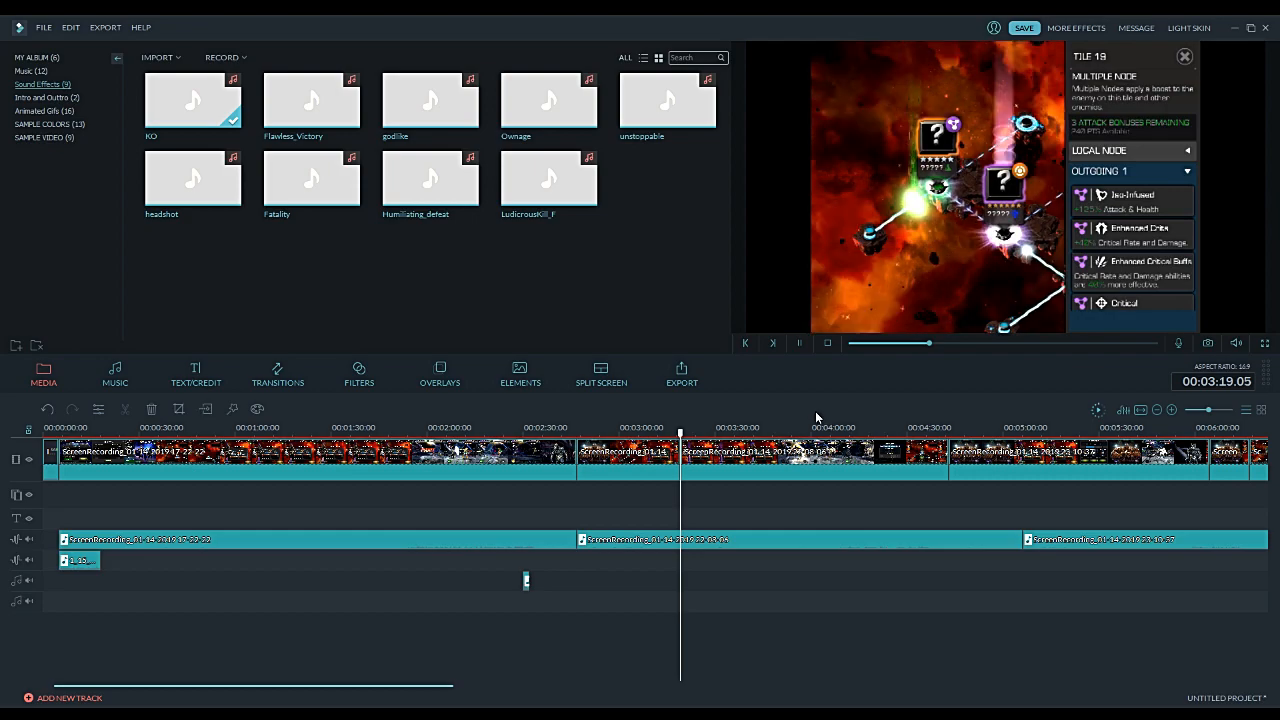
pyautogui.click(799, 346)
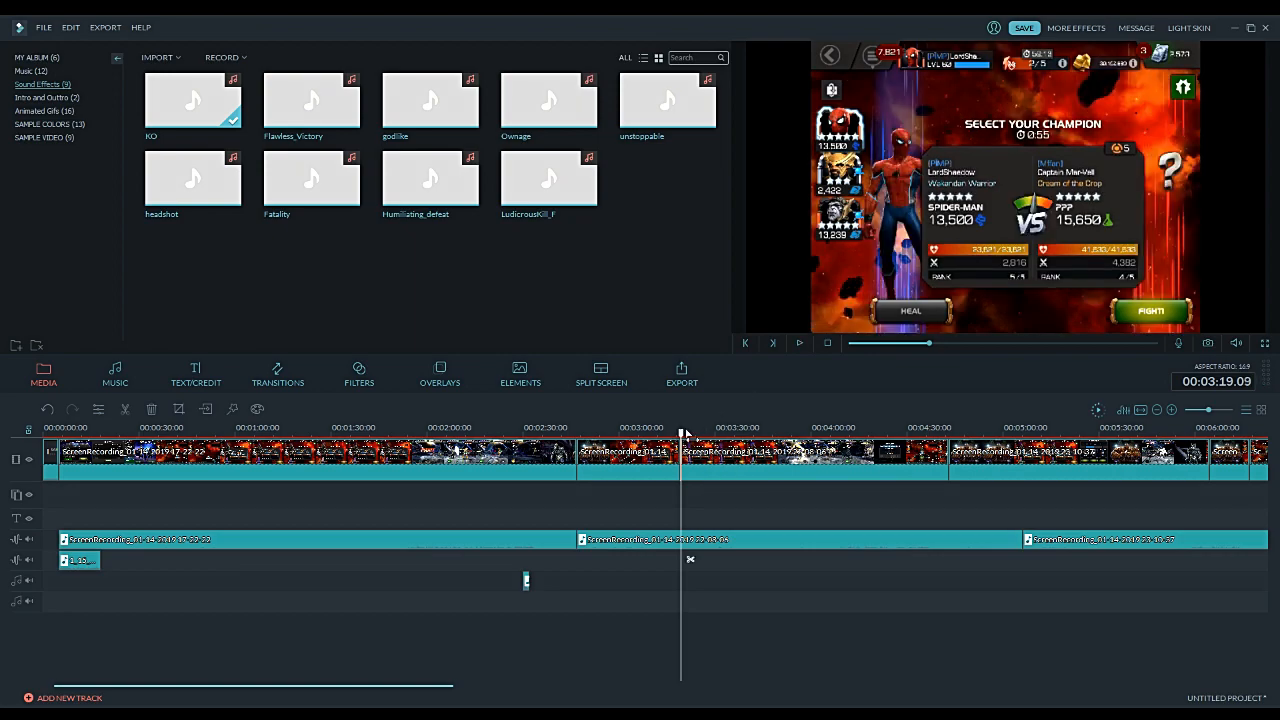
pyautogui.moveTo(686, 432); pyautogui.dragTo(673, 436)
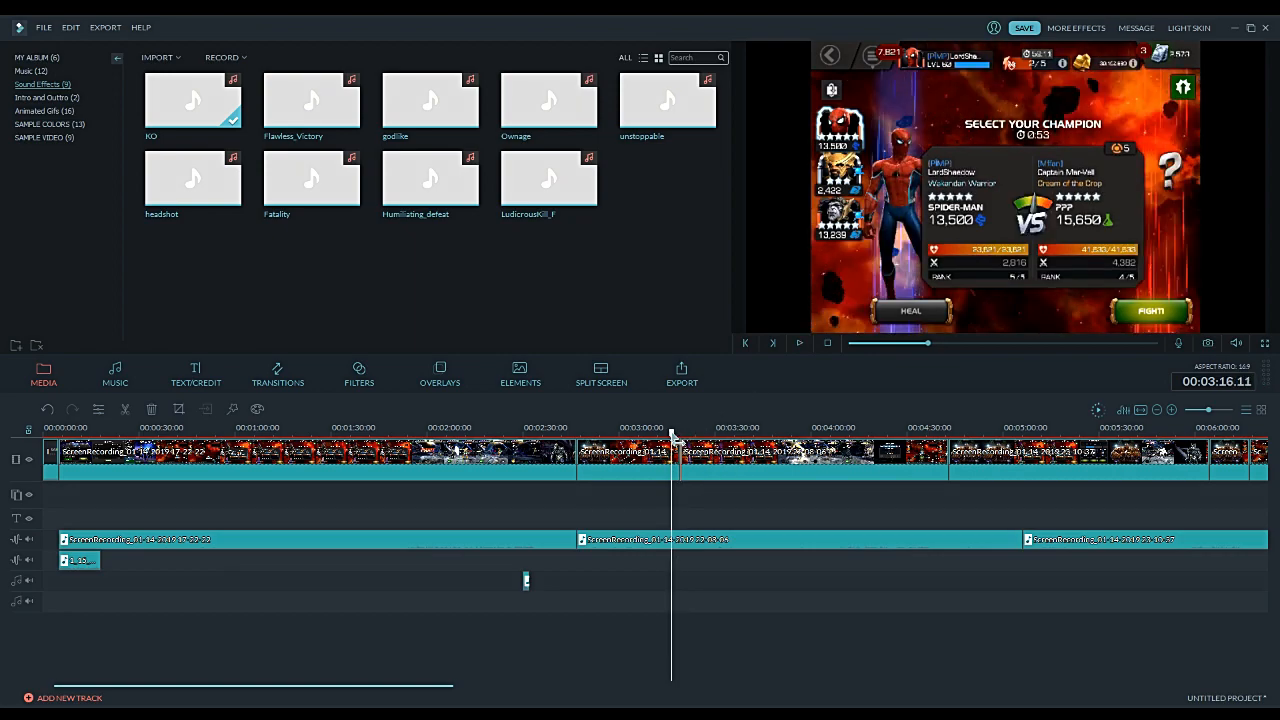
# Step: Undo the speed change on the short segment starting at 00:03:19.04
pyautogui.click(1211, 411)
pyautogui.moveTo(1211, 411); pyautogui.dragTo(1223, 410)
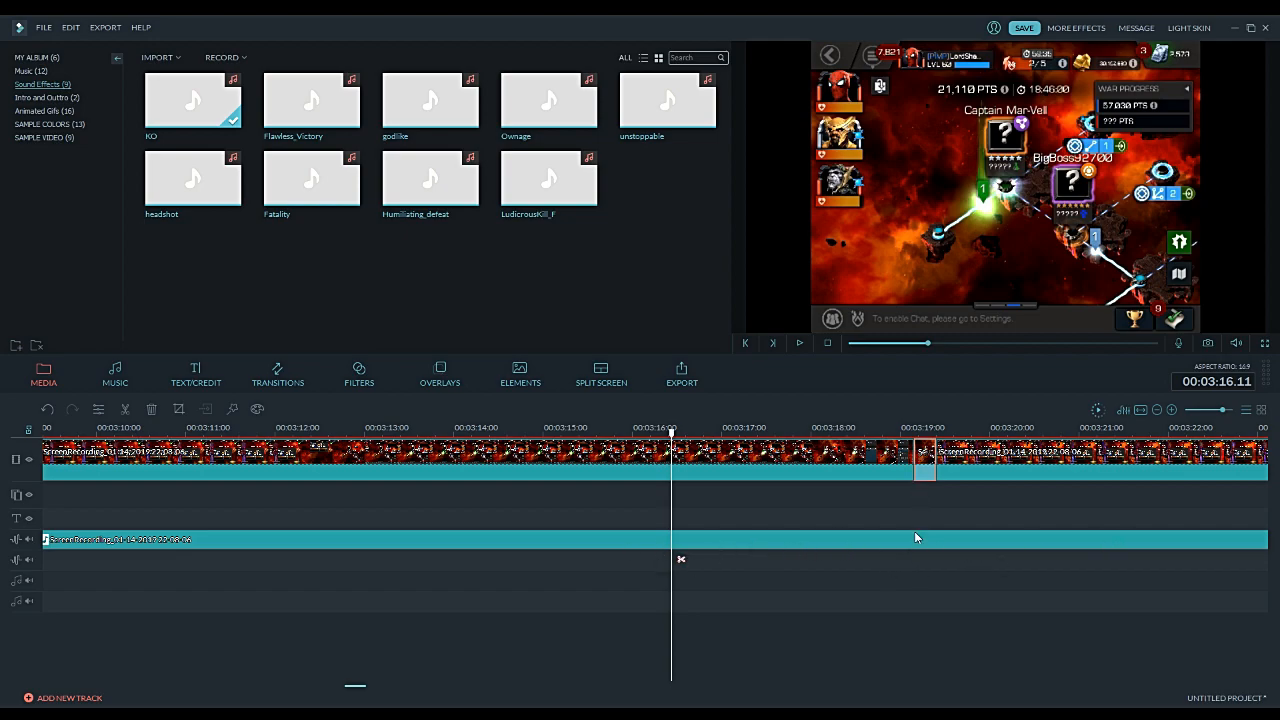
pyautogui.press('Delete')
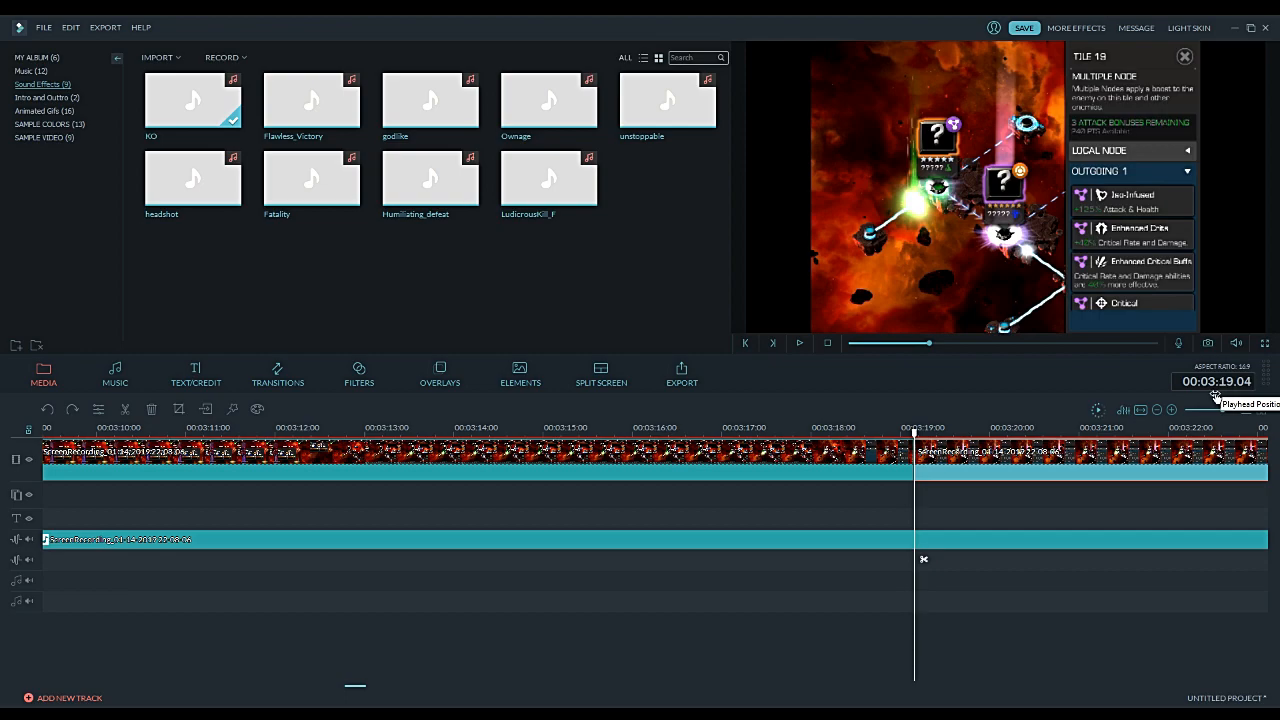
pyautogui.moveTo(1227, 413); pyautogui.dragTo(1214, 413)
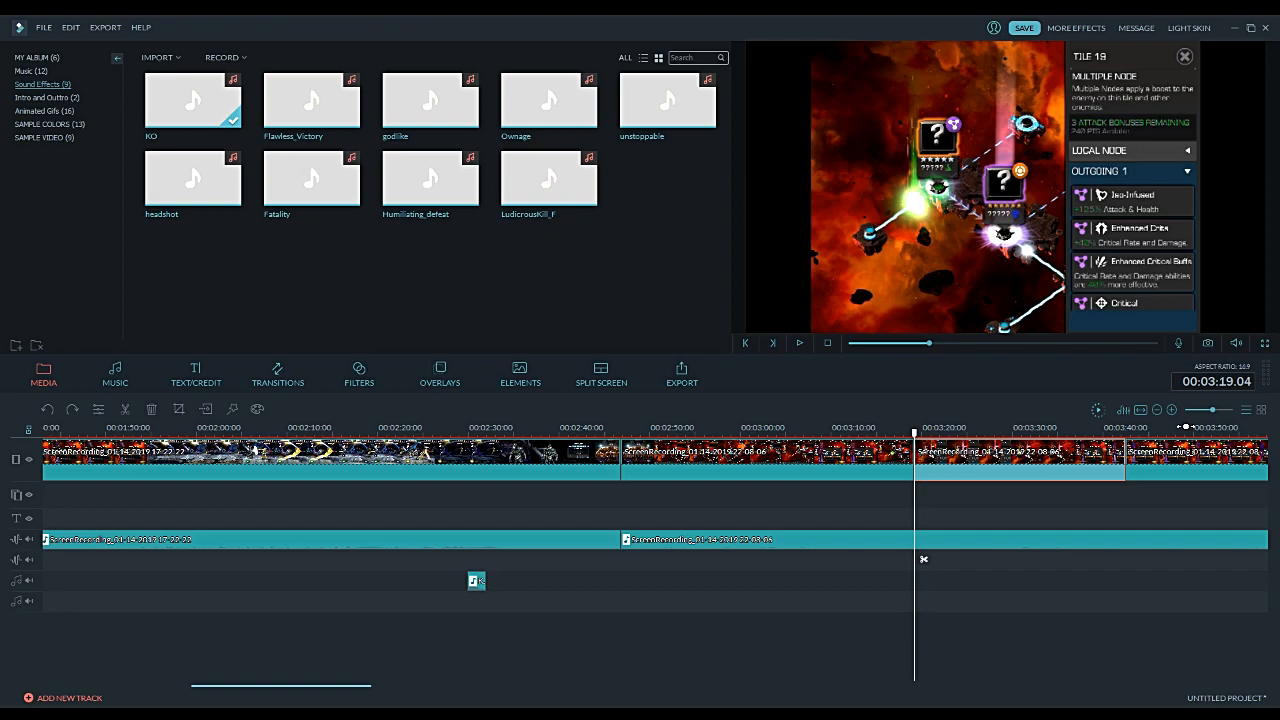
# Step: Split both the video clip and the detached game audio at 00:03:24.19
pyautogui.moveTo(914, 432); pyautogui.dragTo(964, 430)
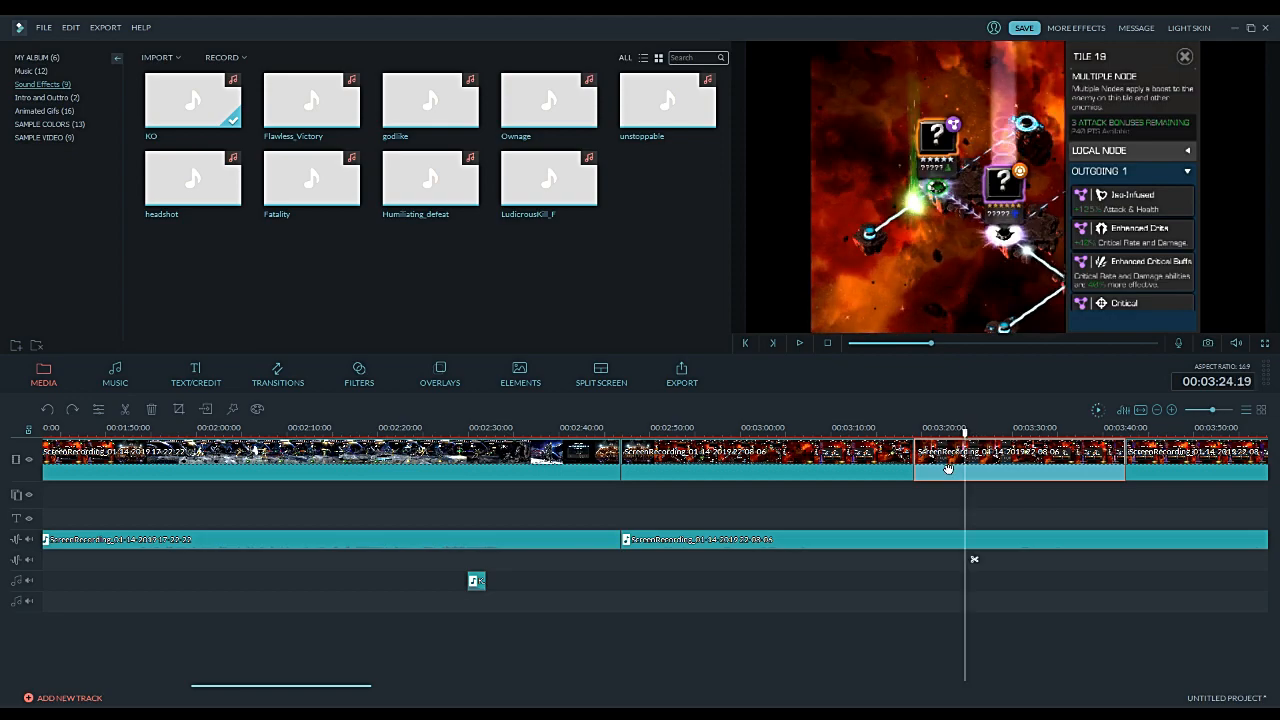
pyautogui.hotkey('ctrl', 'b')
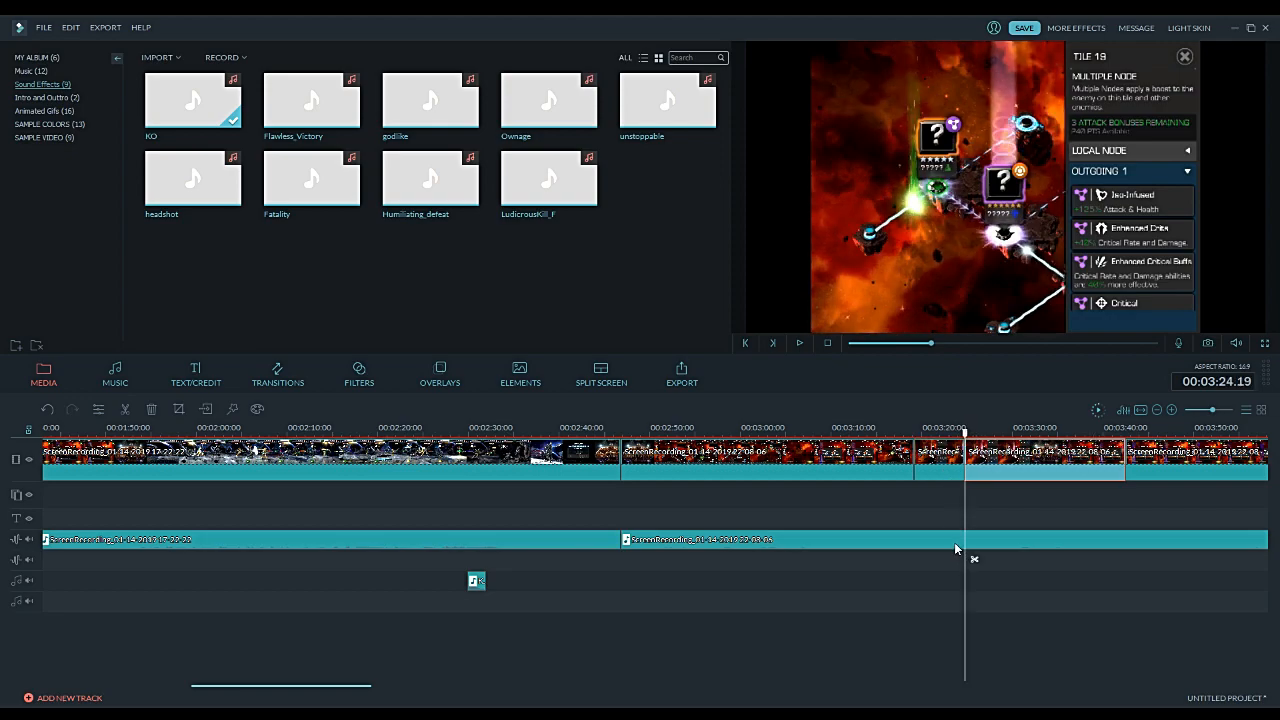
pyautogui.click(957, 543)
pyautogui.hotkey('ctrl', 'b')
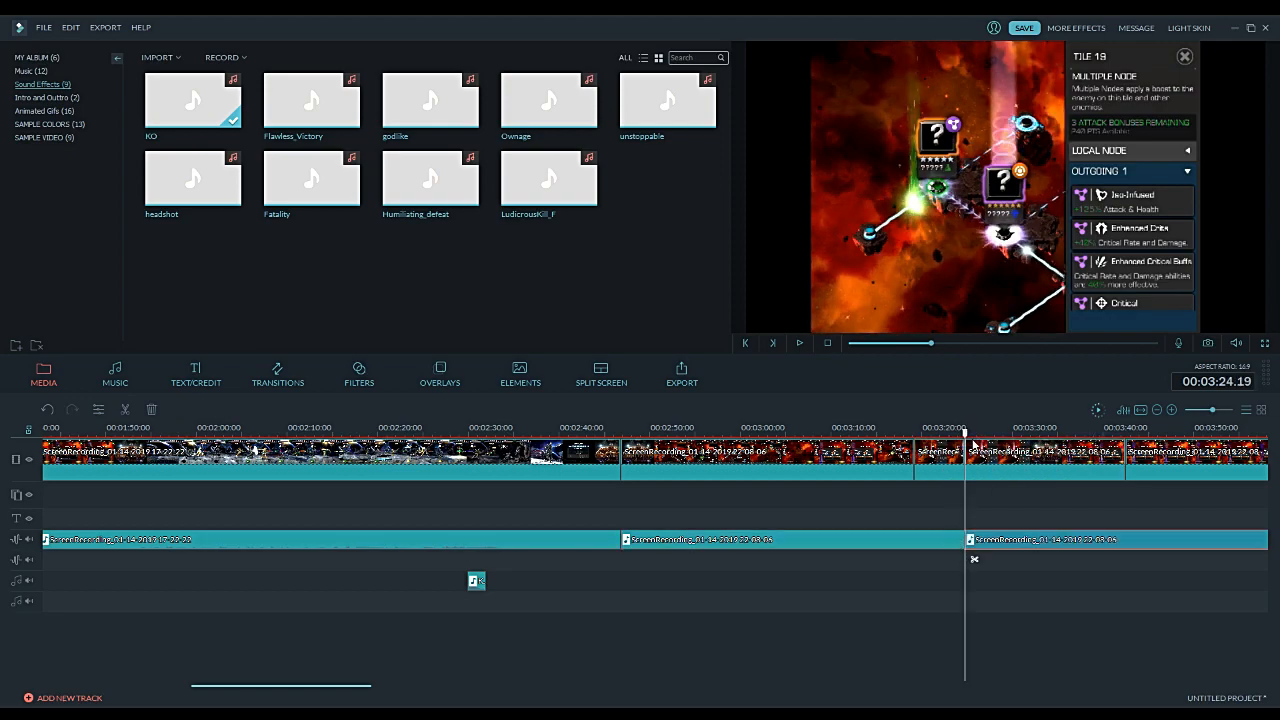
# Step: Split the game audio at 00:03:19.04 and delete its piece between 00:03:19.04 and 00:03:24.19
pyautogui.moveTo(966, 433); pyautogui.dragTo(915, 432)
pyautogui.click(935, 546)
pyautogui.hotkey('ctrl', 'b')
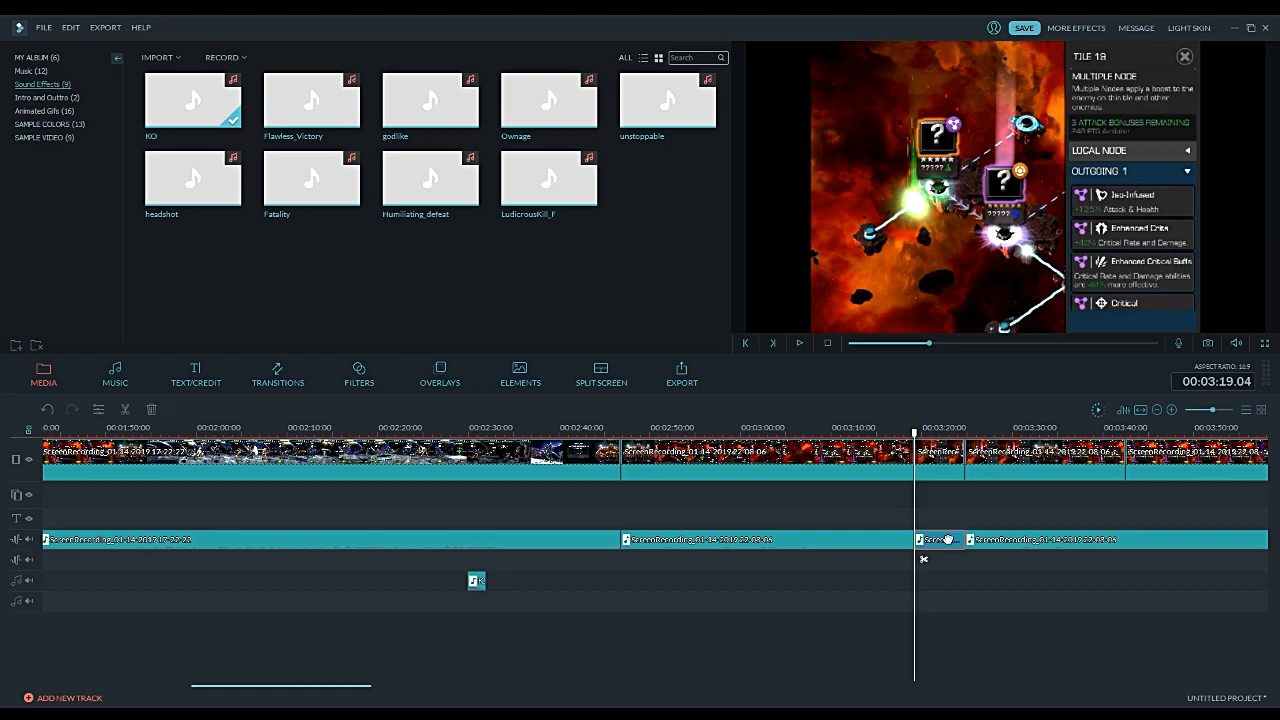
pyautogui.press('Delete')
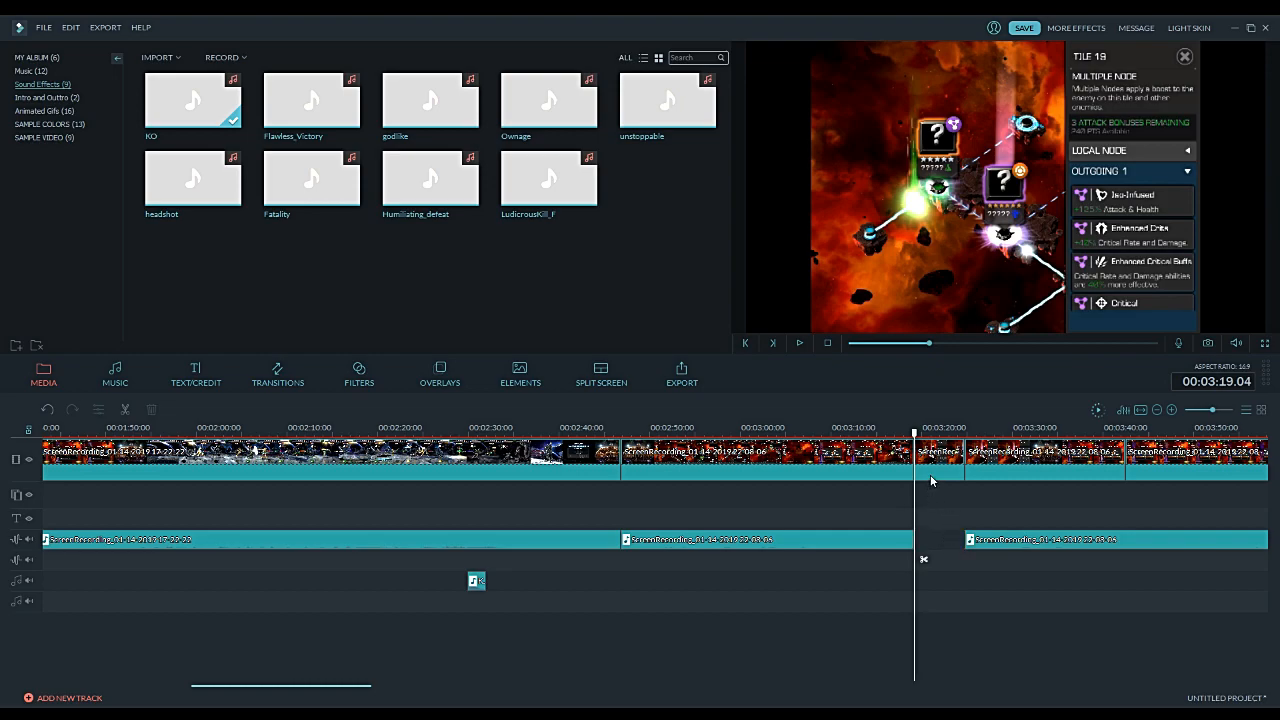
# Step: Set the speed of the short video segment between 00:03:19.04 and 00:03:24.19 to 100 and accept it
pyautogui.doubleClick(930, 482)
pyautogui.moveTo(371, 292); pyautogui.dragTo(460, 300)
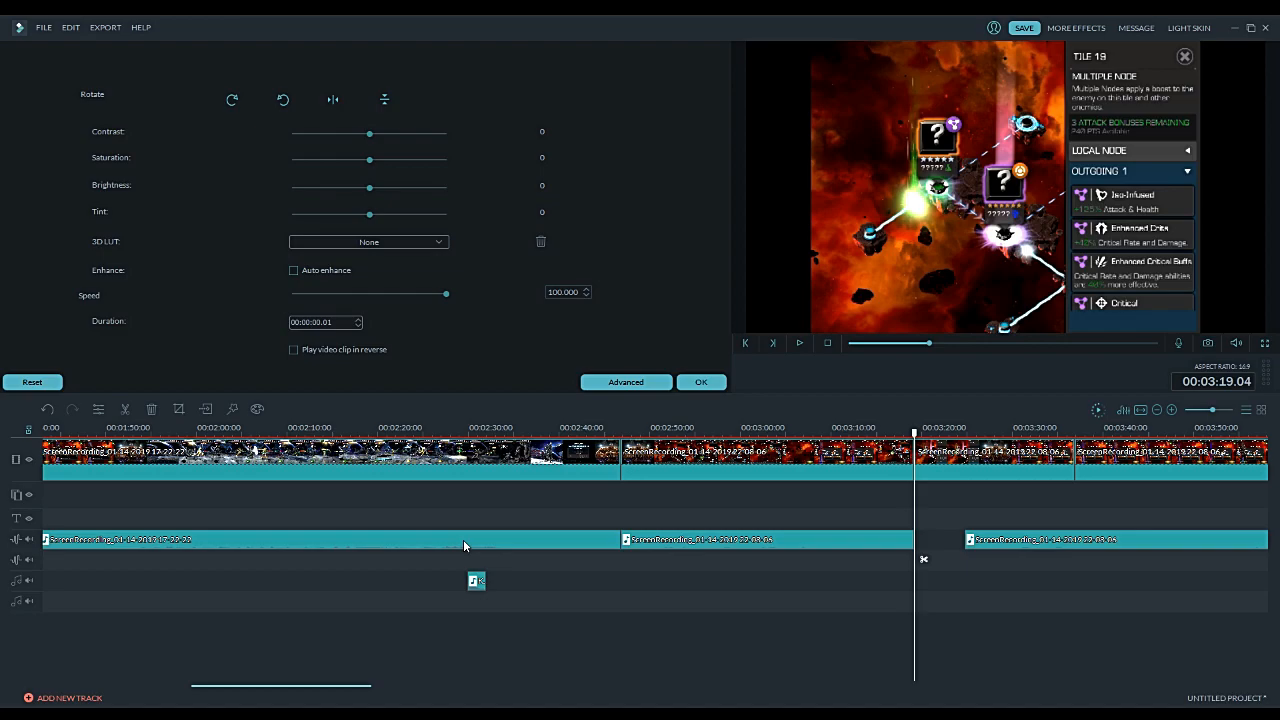
pyautogui.click(701, 383)
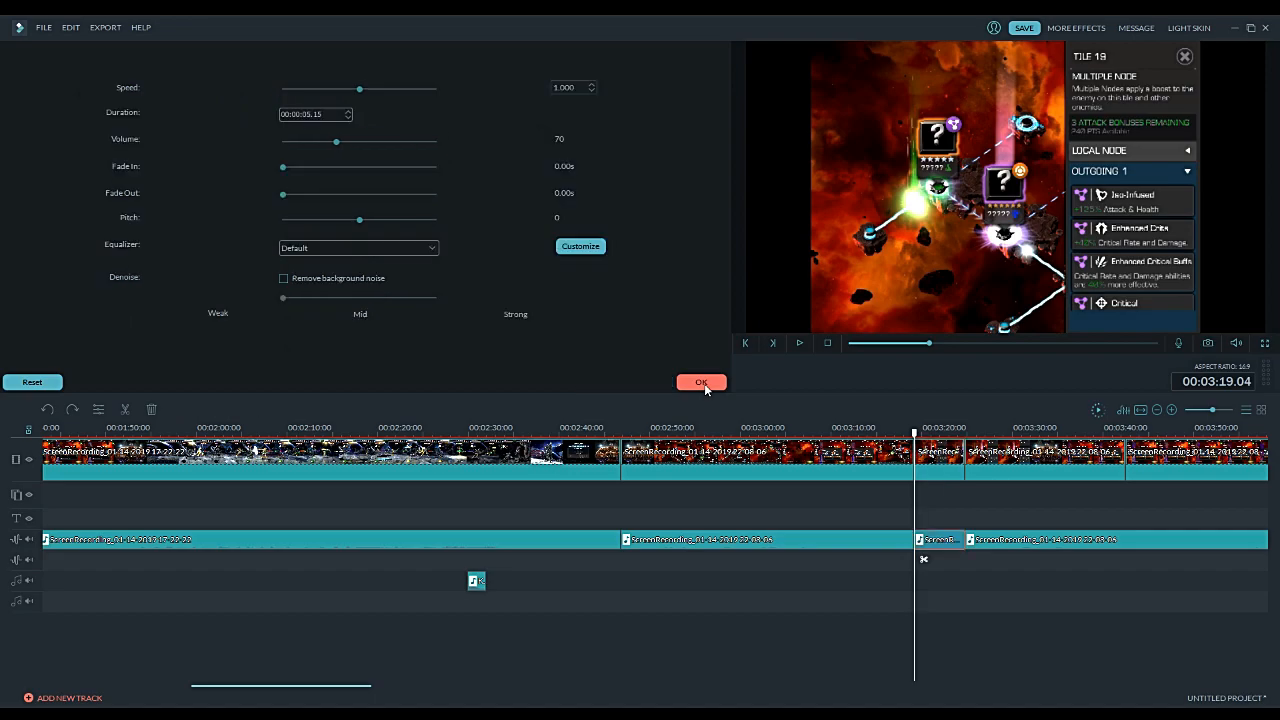
# Step: Undo the segment's speed change, the audio deletion and the splits back to before the 00:03:42.12 cut
pyautogui.hotkey('ctrl', 'z')
pyautogui.hotkey('ctrl', 'z')
pyautogui.hotkey('ctrl', 'z')
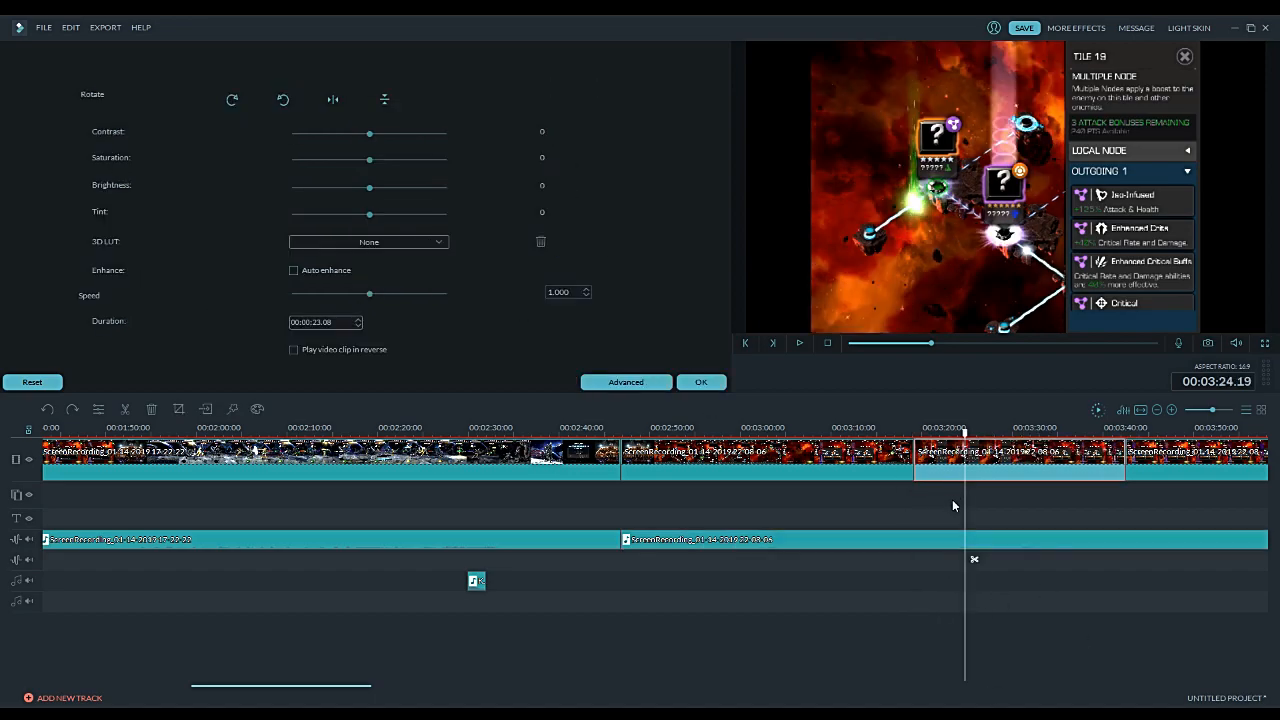
pyautogui.click(704, 383)
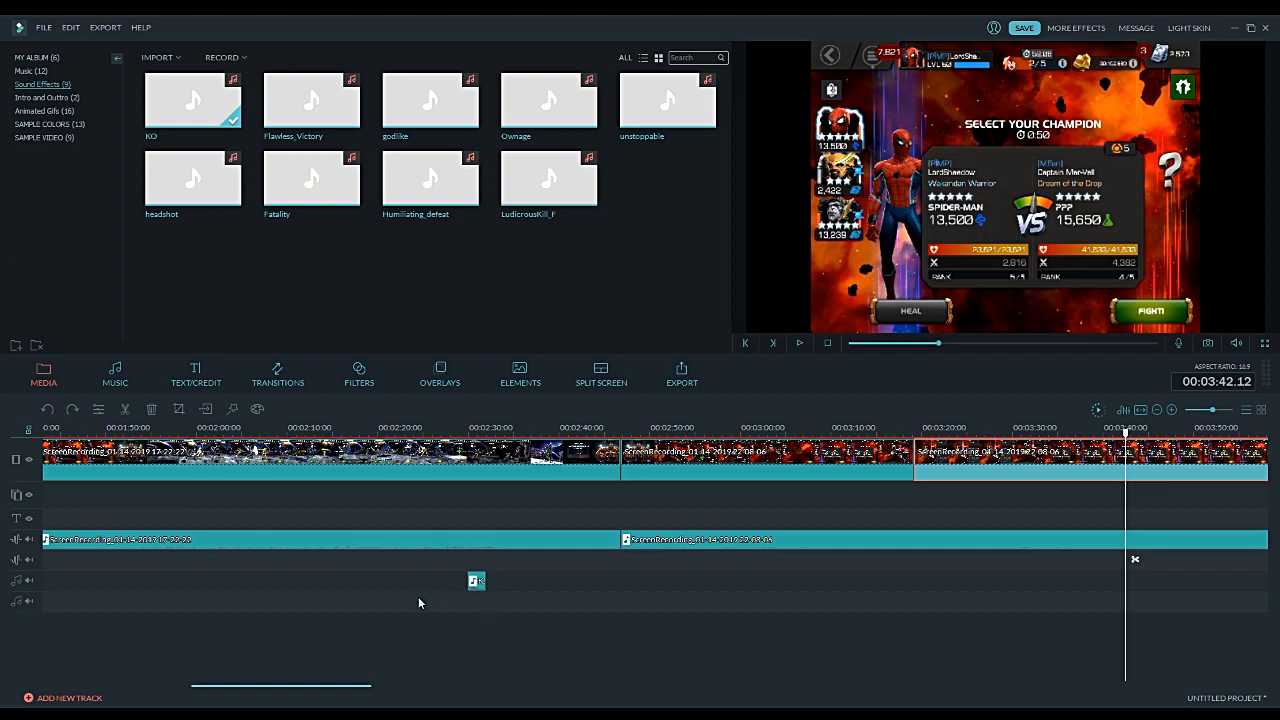
# Step: Overlay the peanutbutter-jelly dancing banana GIF at 00:00:05.00, shrink it to about half size and place it near the centre of the frame
pyautogui.moveTo(351, 688); pyautogui.dragTo(143, 677)
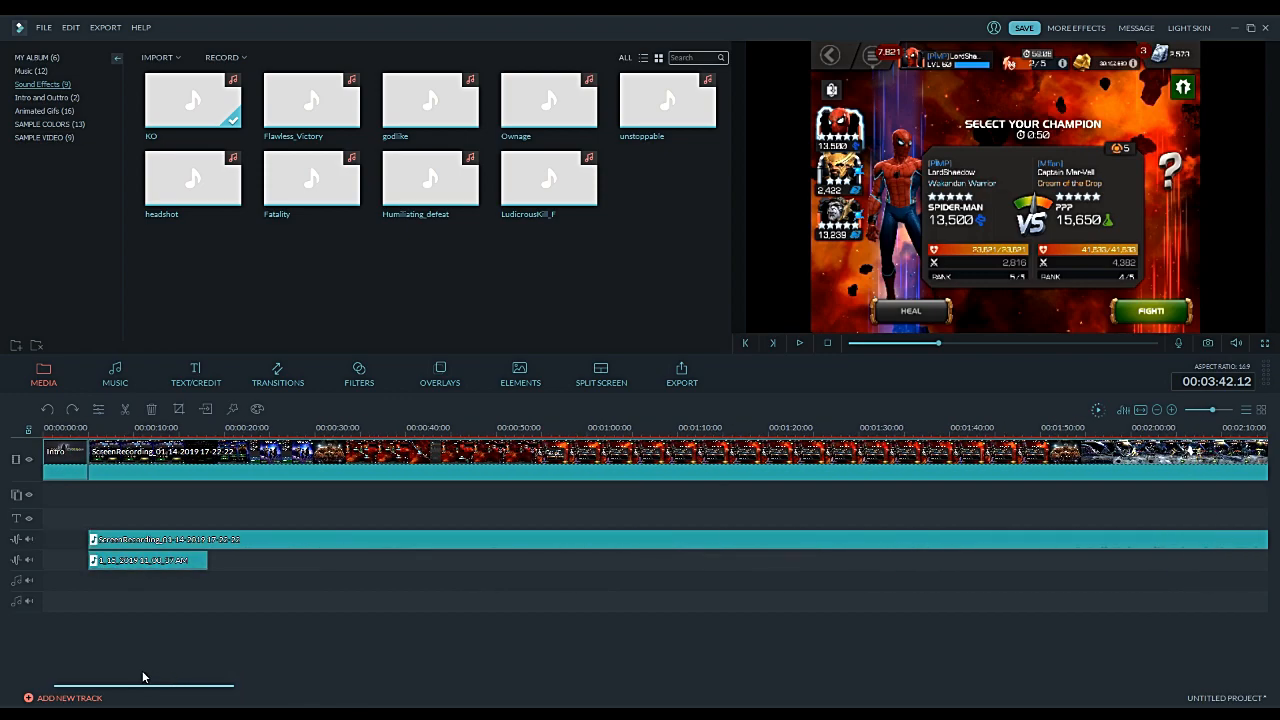
pyautogui.click(66, 111)
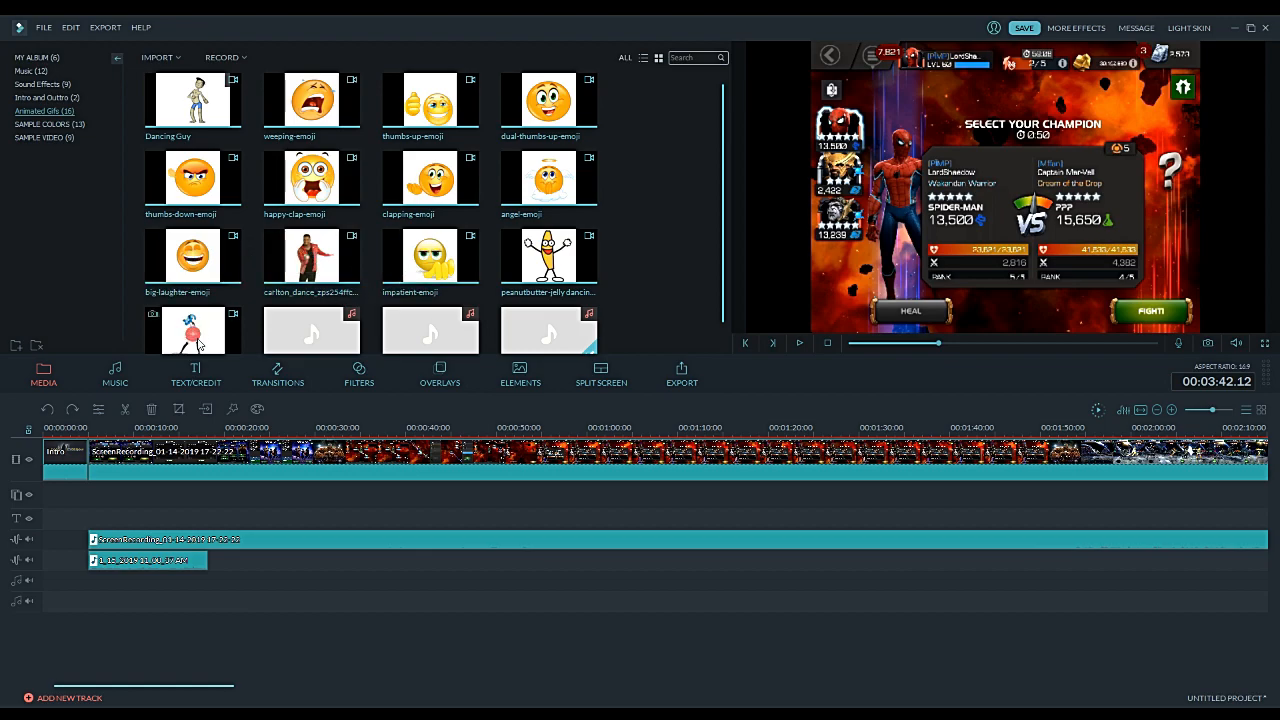
pyautogui.moveTo(576, 258)
pyautogui.mouseDown()
pyautogui.moveTo(219, 552)
pyautogui.moveTo(192, 492)
pyautogui.moveTo(226, 563)
pyautogui.moveTo(218, 500)
pyautogui.moveTo(92, 492)
pyautogui.mouseUp()
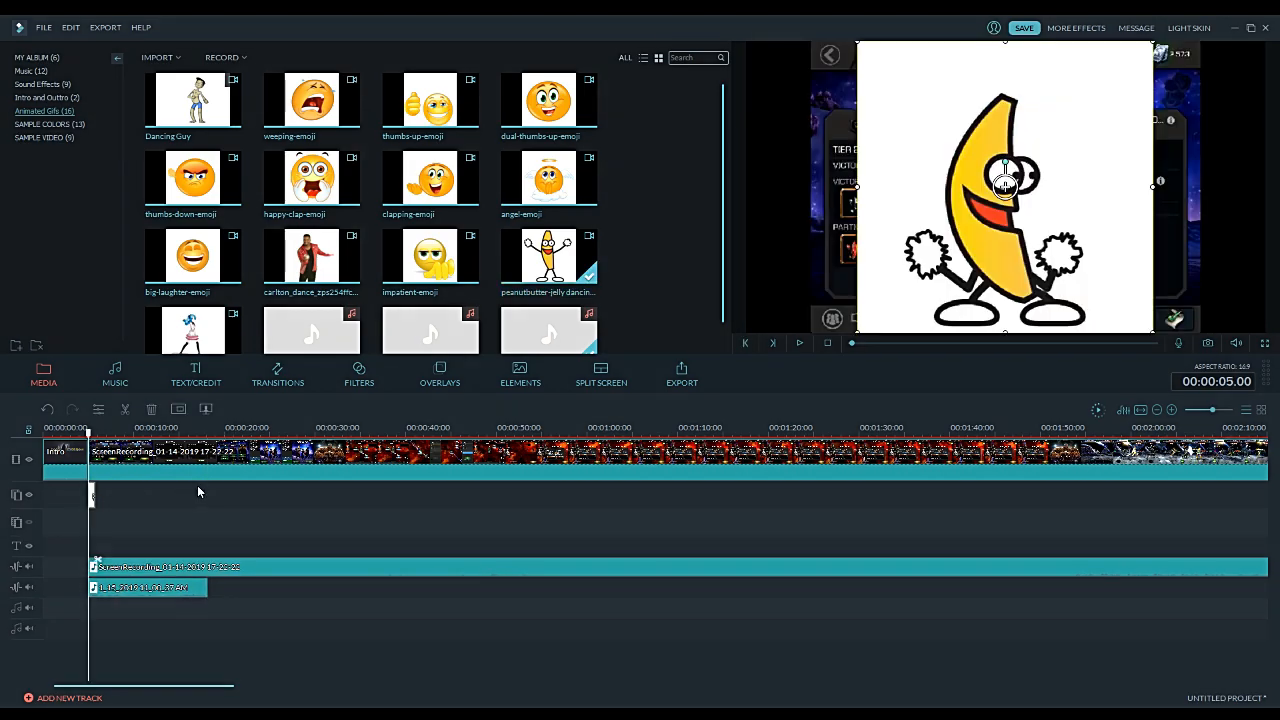
pyautogui.moveTo(1153, 332); pyautogui.dragTo(1002, 183)
pyautogui.moveTo(966, 124); pyautogui.dragTo(1026, 196)
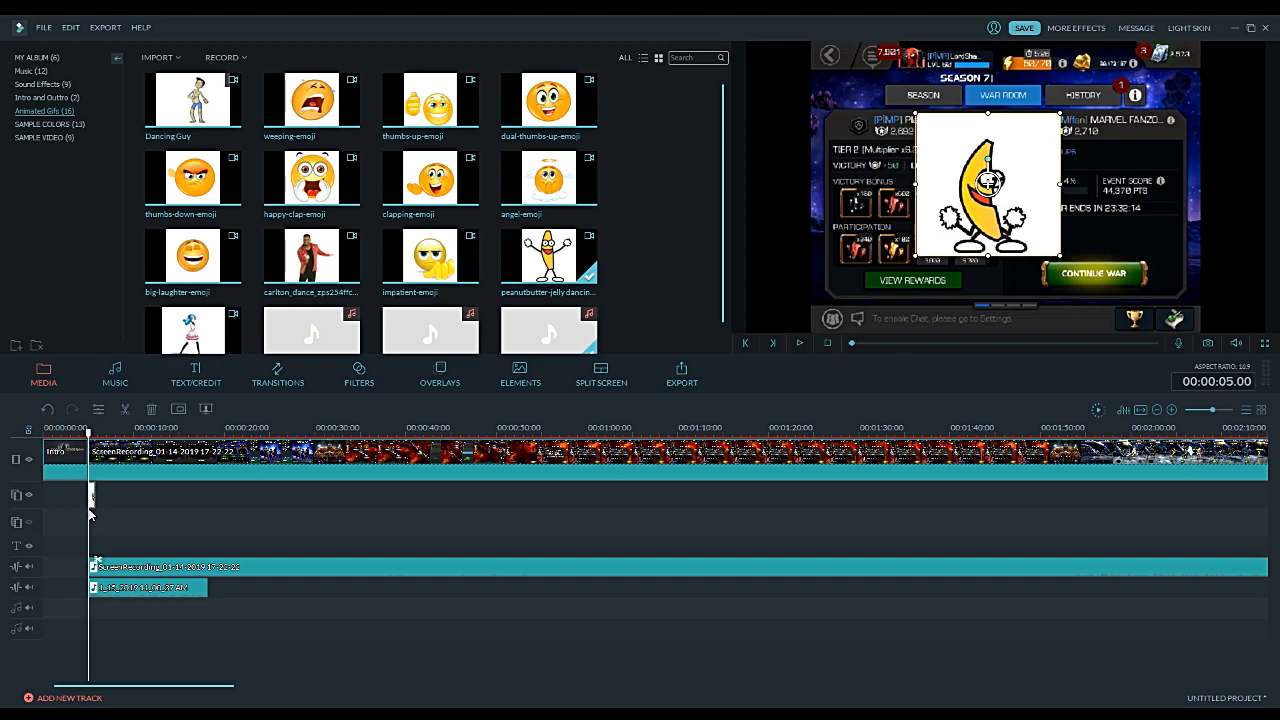
# Step: Make the banana GIF's white background transparent with Chroma Key at intensity level 1, apply it and check the overlay in playback
pyautogui.doubleClick(90, 496)
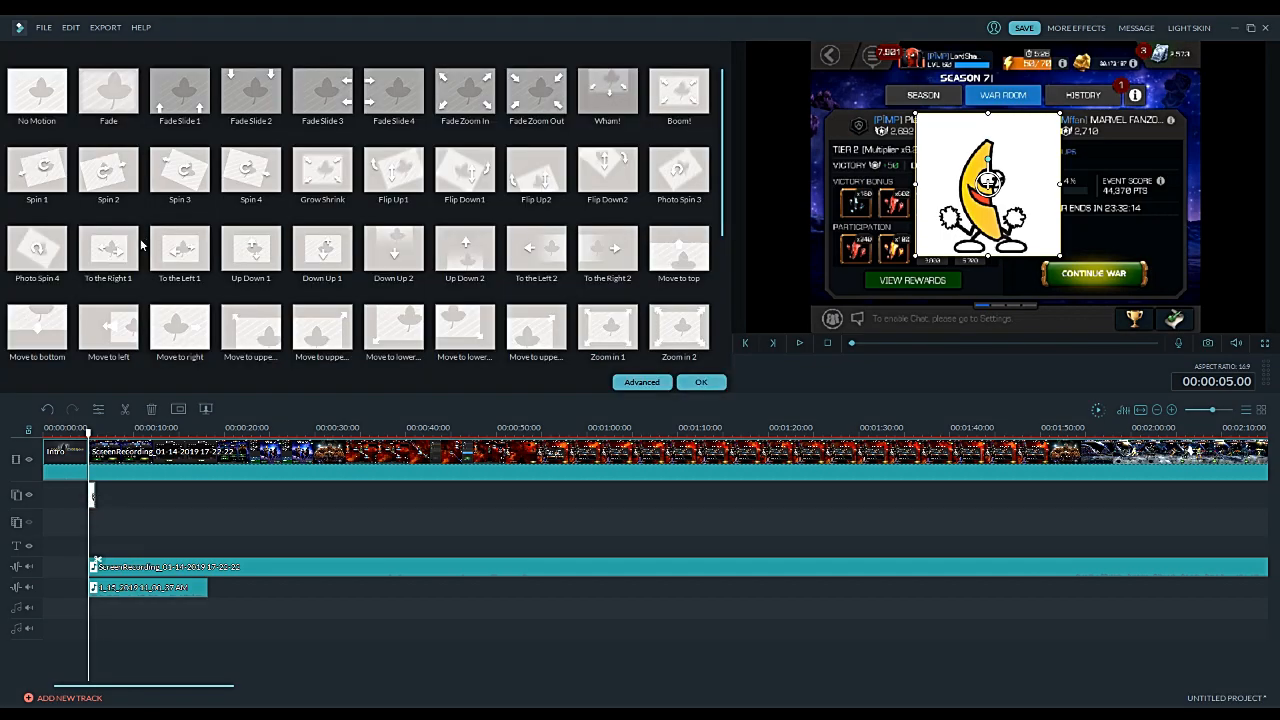
pyautogui.click(642, 383)
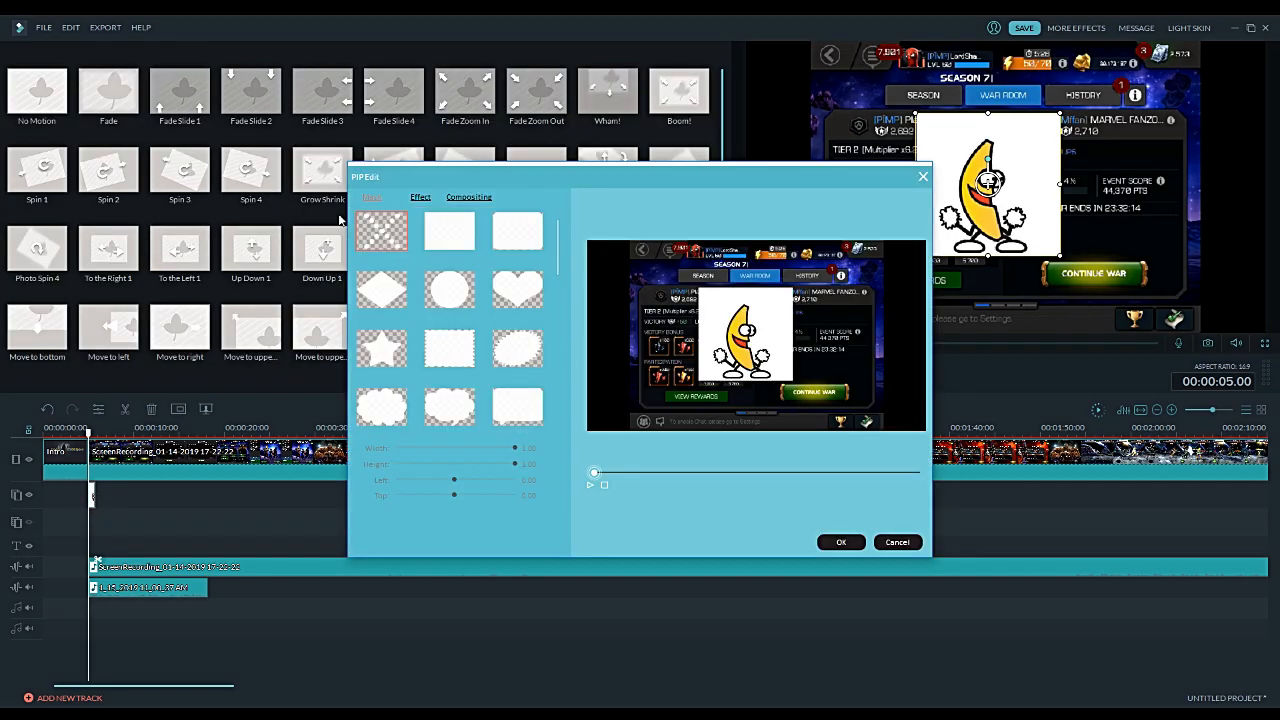
pyautogui.click(420, 197)
pyautogui.click(712, 295)
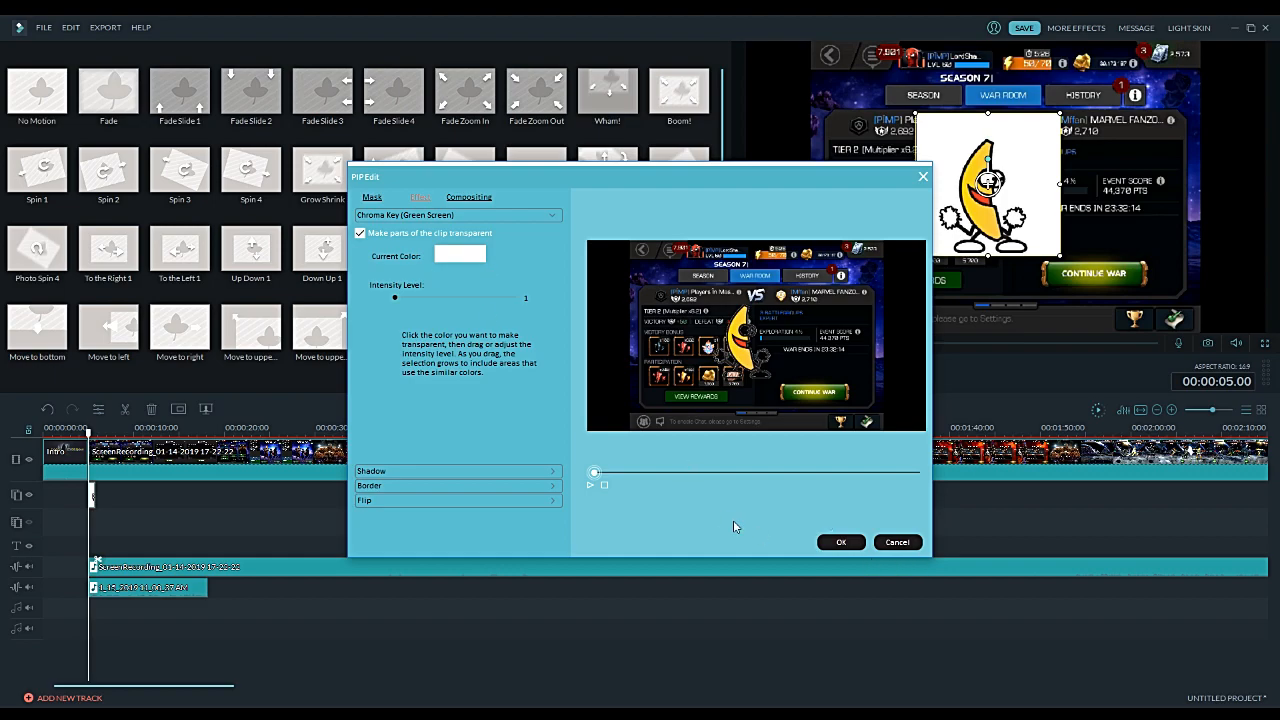
pyautogui.moveTo(594, 474); pyautogui.dragTo(522, 482)
pyautogui.click(846, 543)
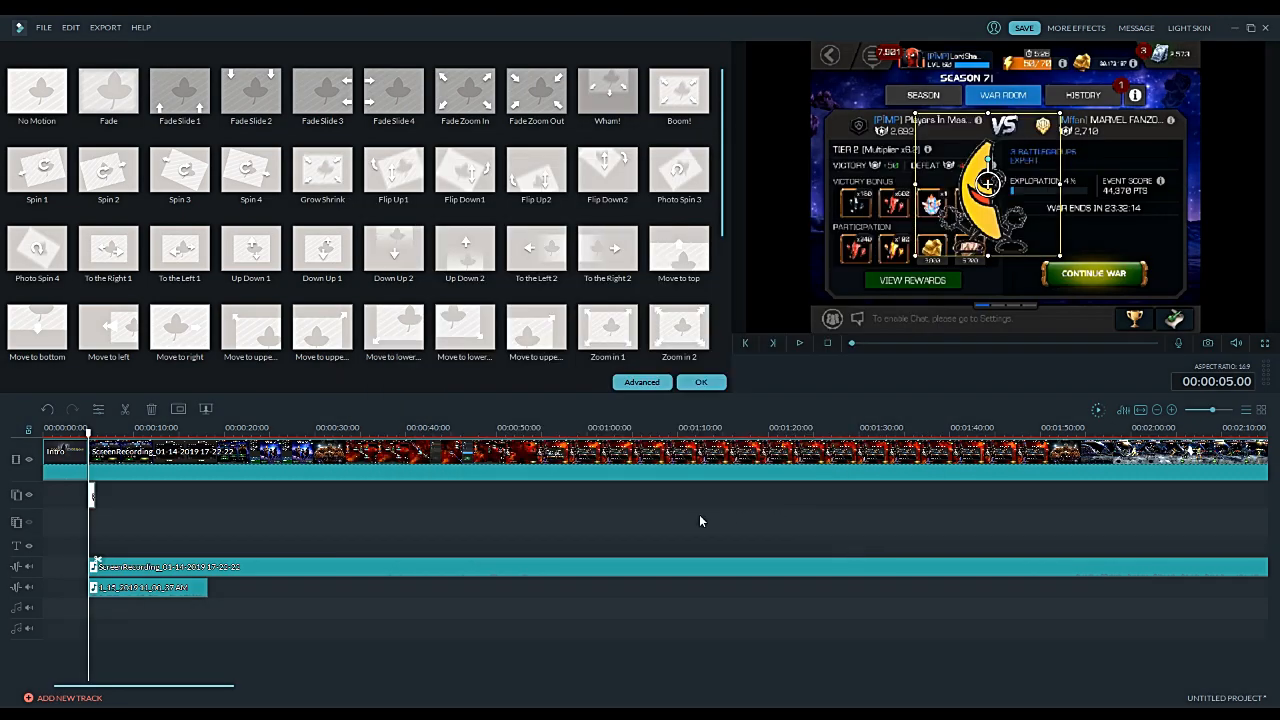
pyautogui.click(800, 343)
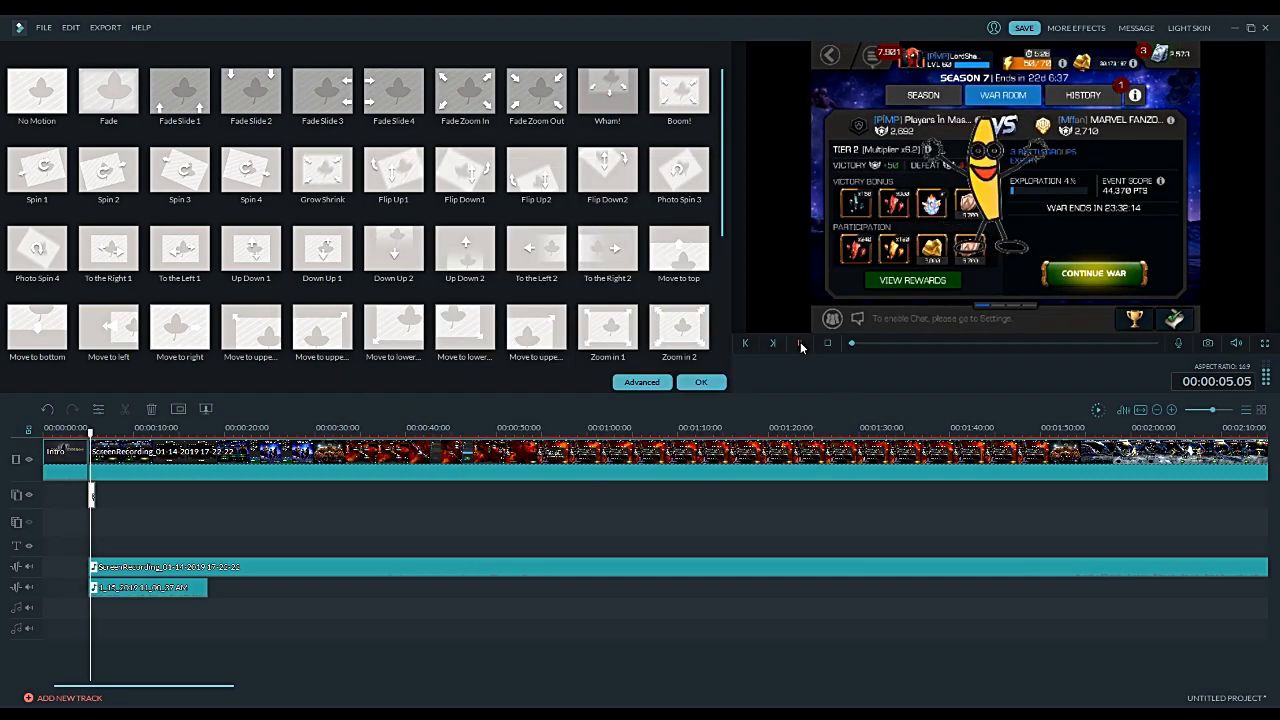
pyautogui.click(800, 343)
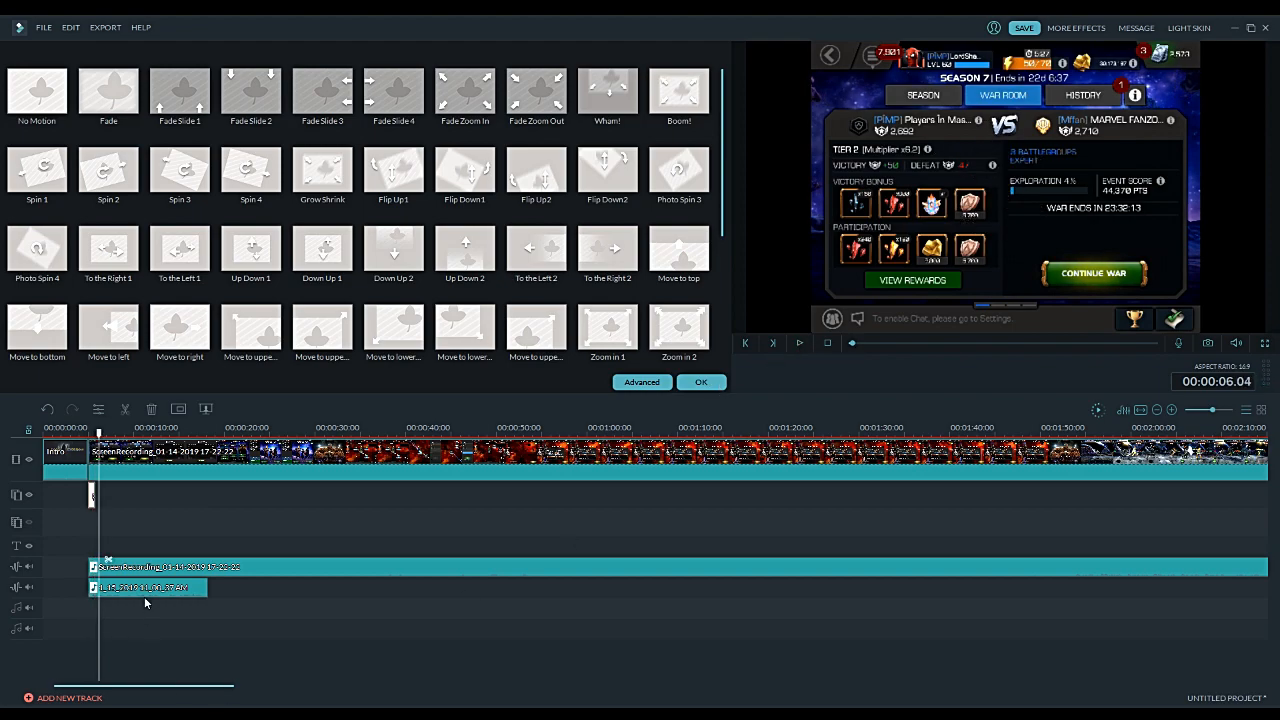
# Step: Delete the voice-over clip below the game audio and return the playhead to 00:00:04.21, just before the banana overlay
pyautogui.doubleClick(144, 588)
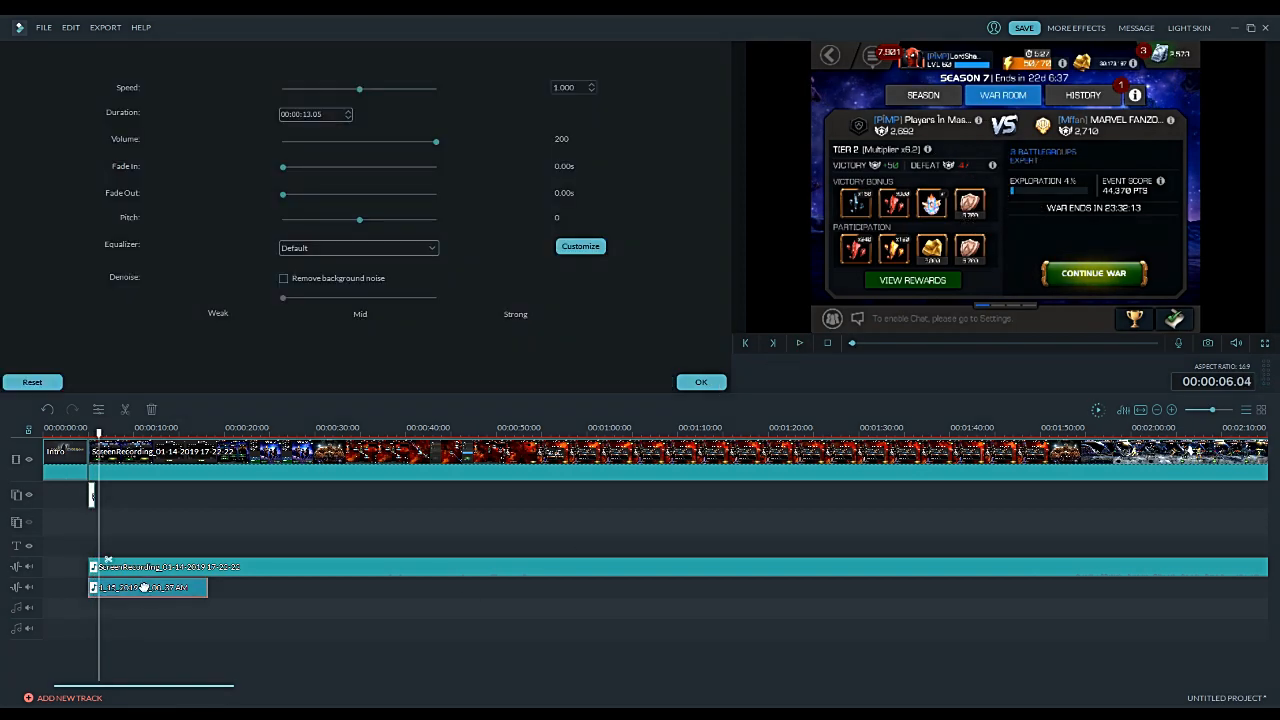
pyautogui.press('Delete')
pyautogui.click(87, 430)
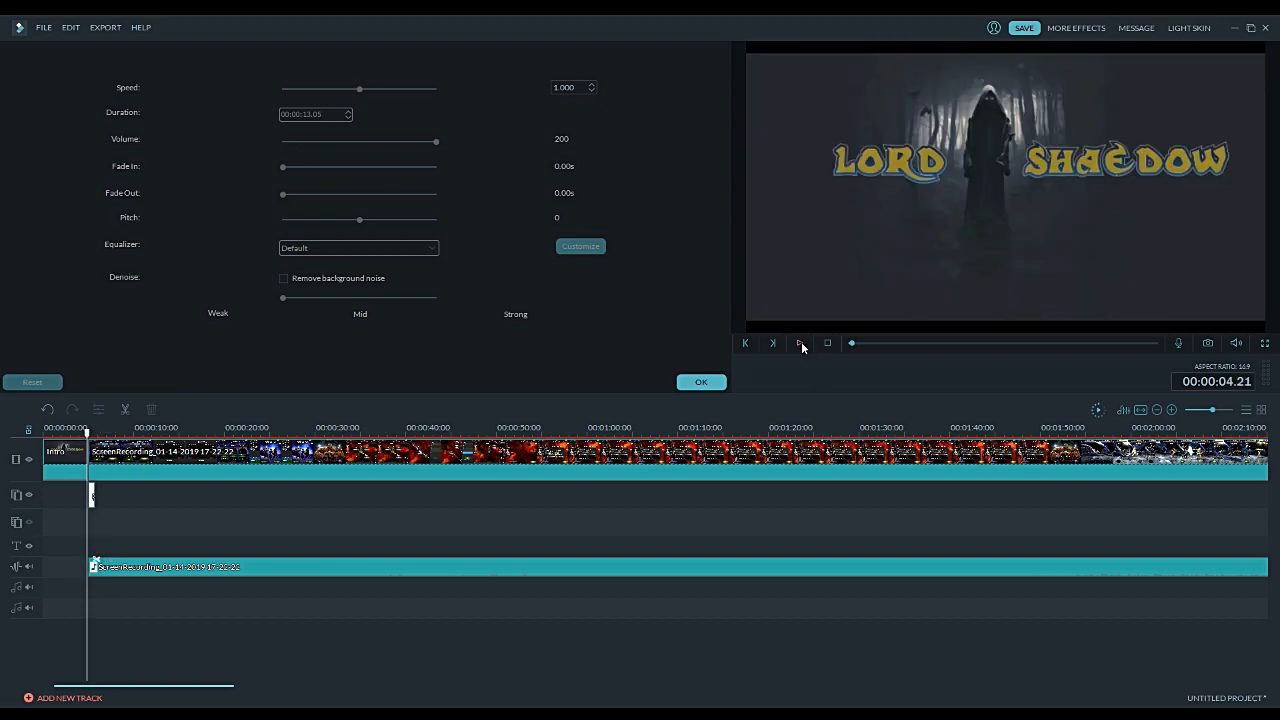
# Step: Play the banana overlay without motion, apply the Spin 3 motion effect to it and check the result in playback
pyautogui.click(801, 344)
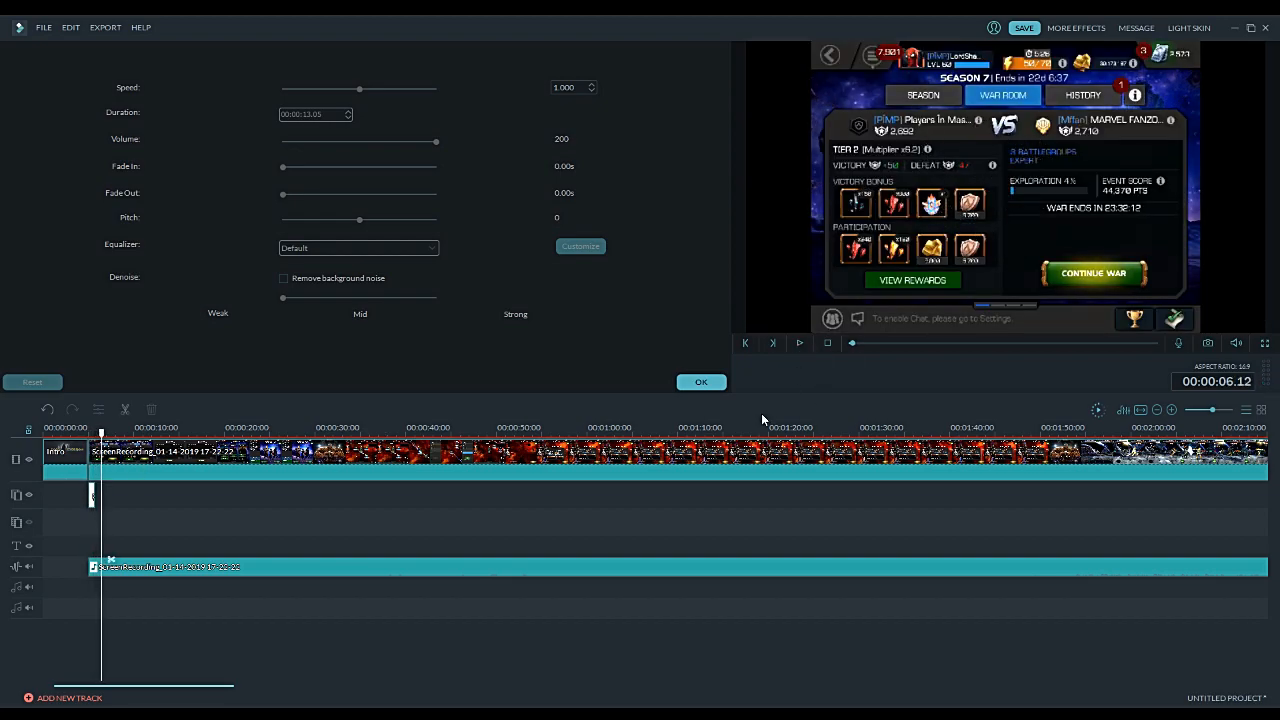
pyautogui.moveTo(101, 437); pyautogui.dragTo(88, 437)
pyautogui.click(90, 496)
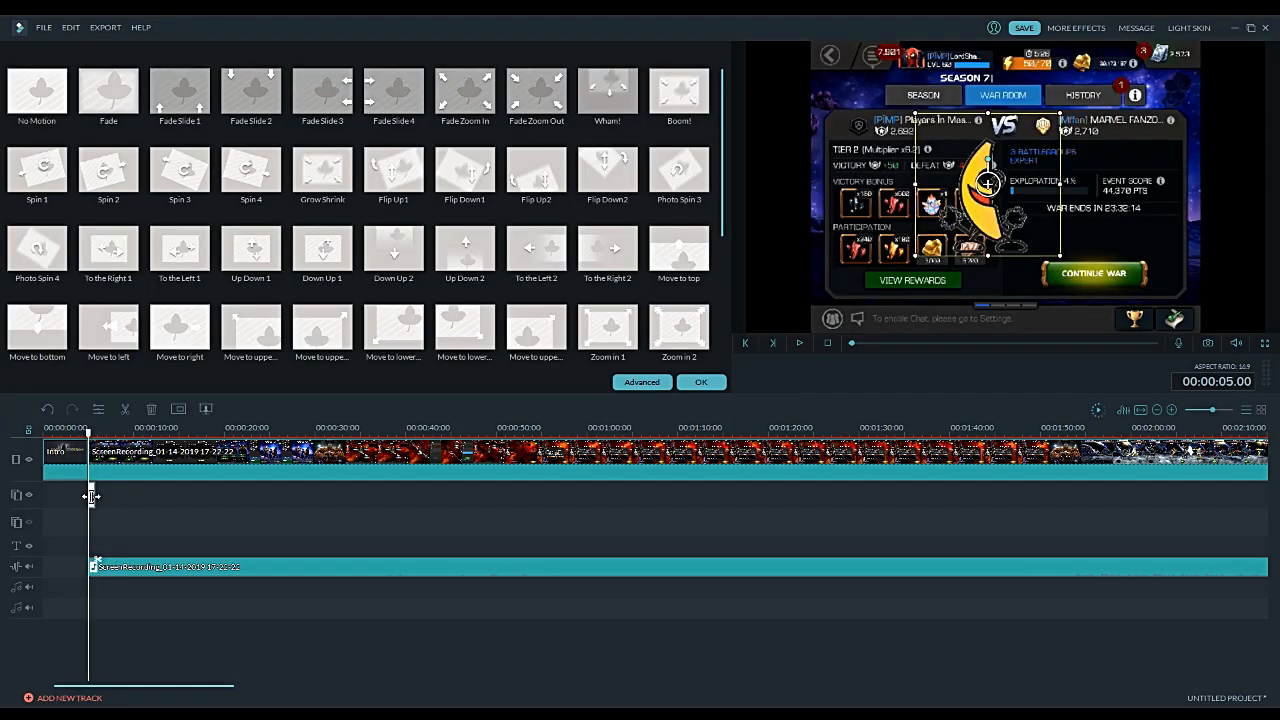
pyautogui.click(198, 180)
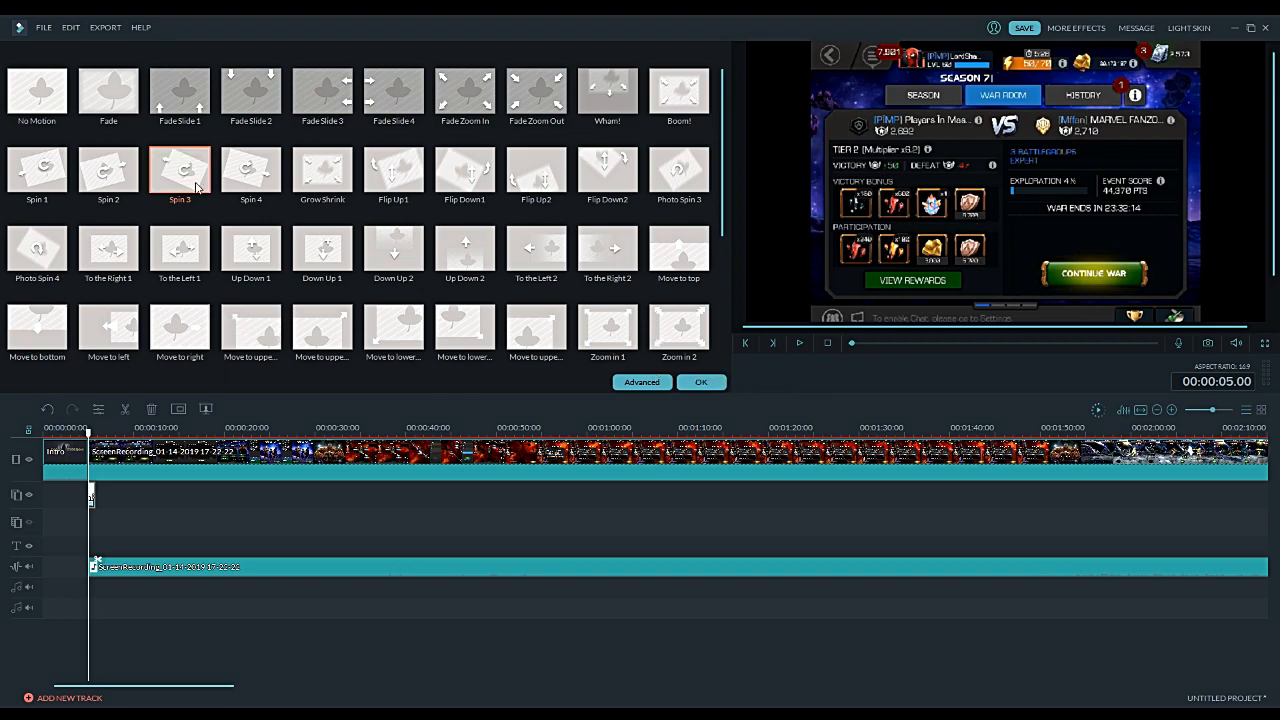
pyautogui.click(699, 381)
pyautogui.click(799, 344)
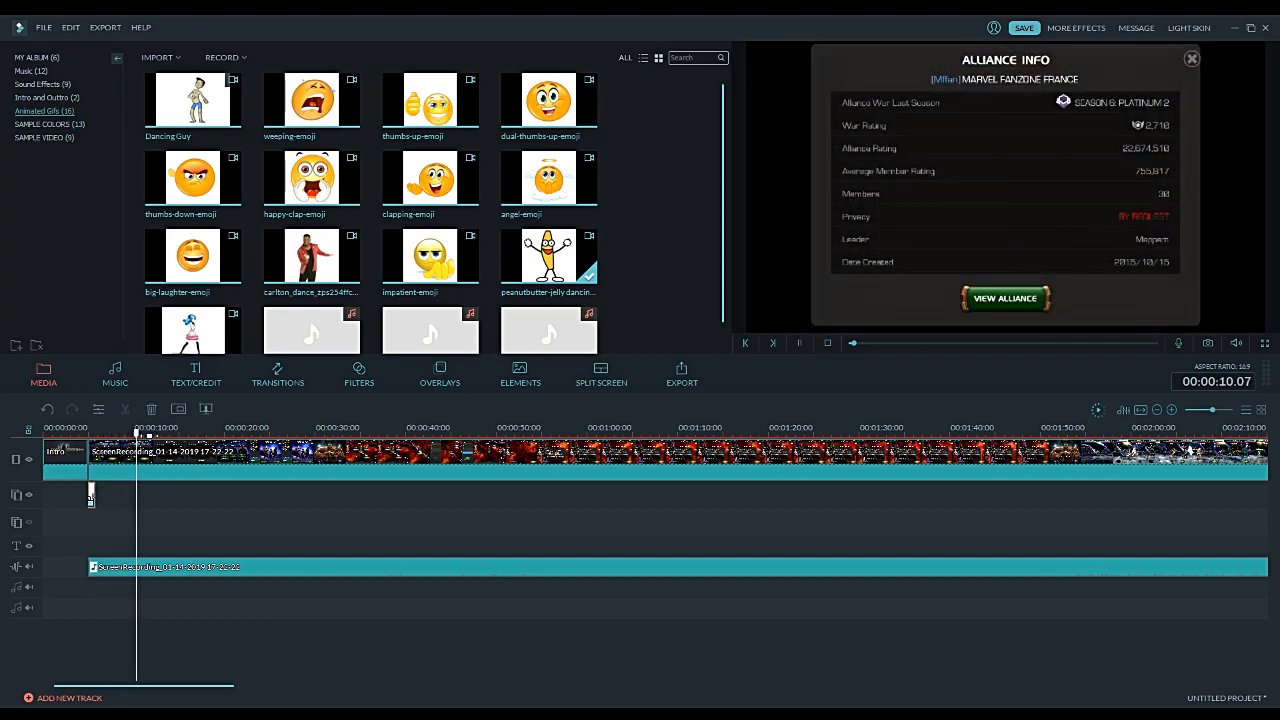
pyautogui.click(799, 343)
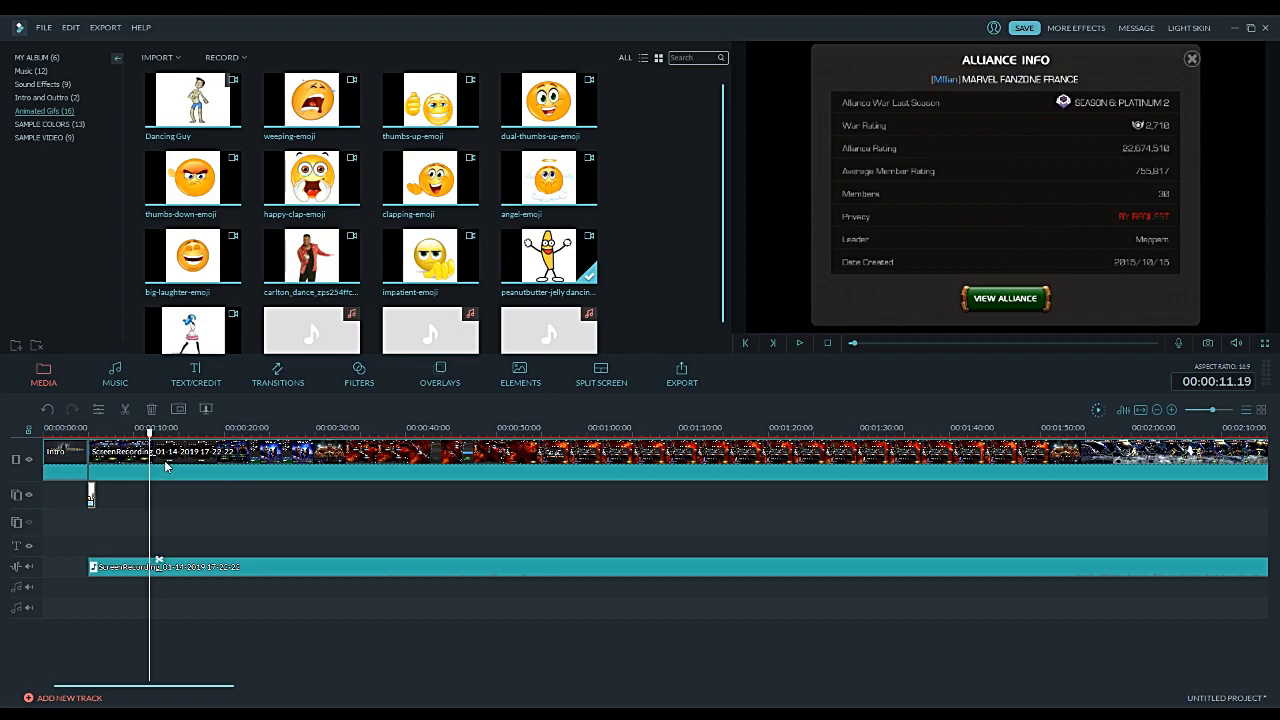
# Step: Change the banana overlay's motion effect to the "Move to uppe..." preset just before Zoom in 1 and preview it from about 00:00:04.06
pyautogui.moveTo(150, 430); pyautogui.dragTo(83, 436)
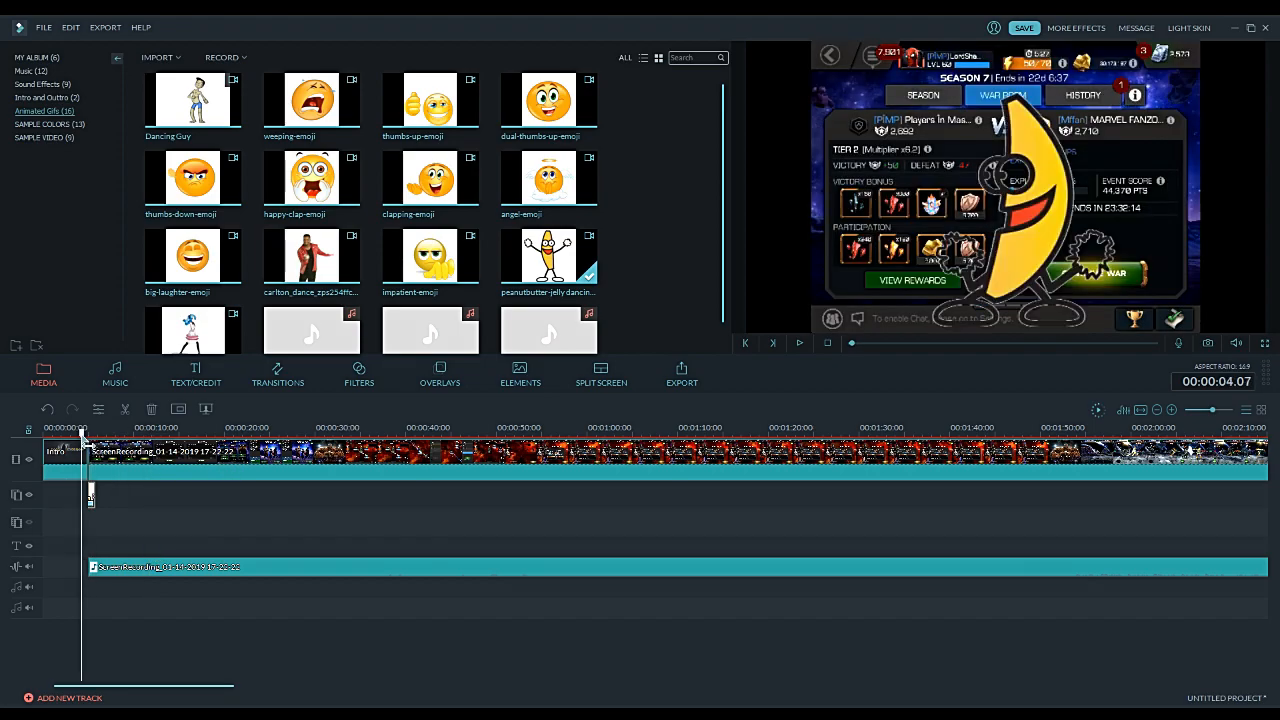
pyautogui.doubleClick(90, 495)
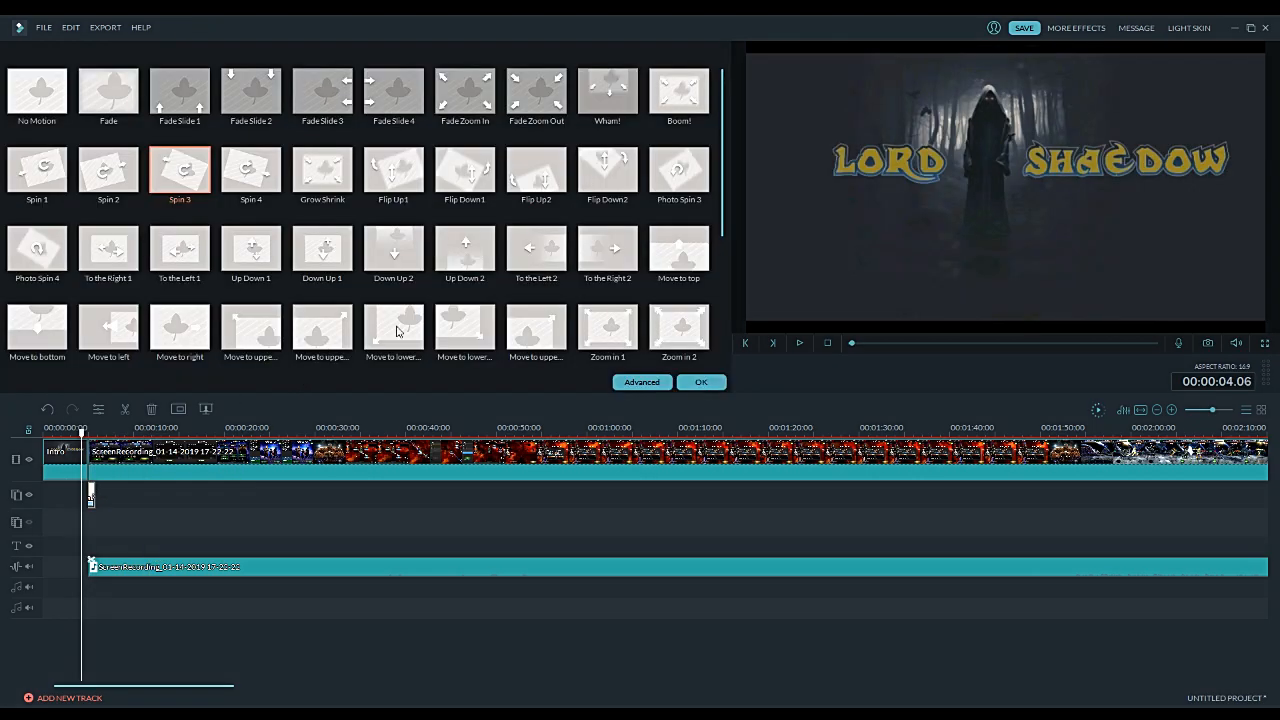
pyautogui.click(538, 337)
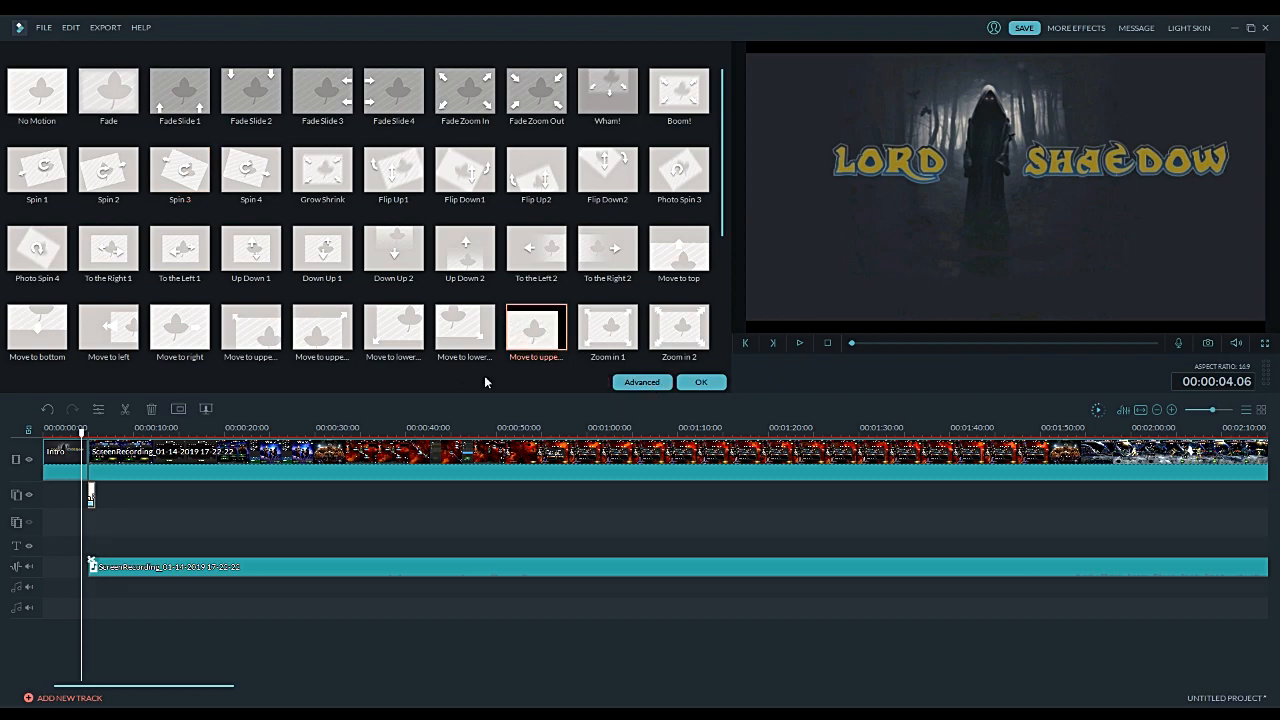
pyautogui.click(701, 382)
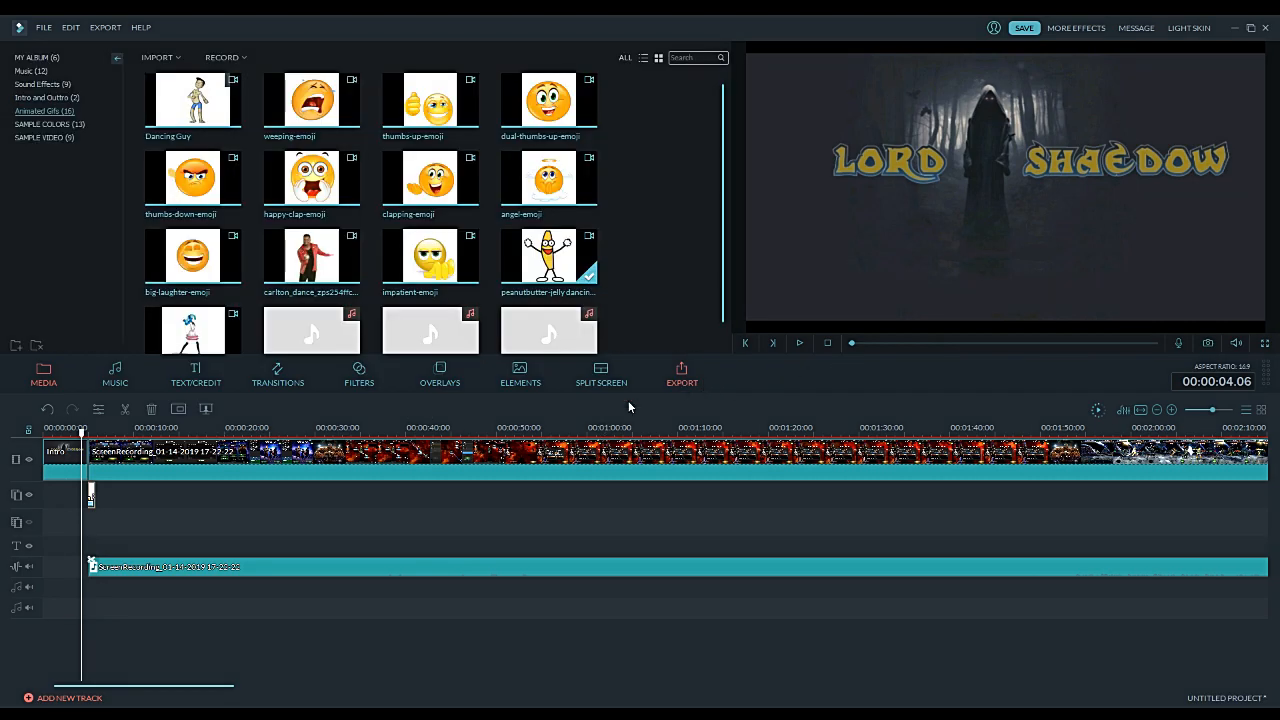
pyautogui.click(800, 344)
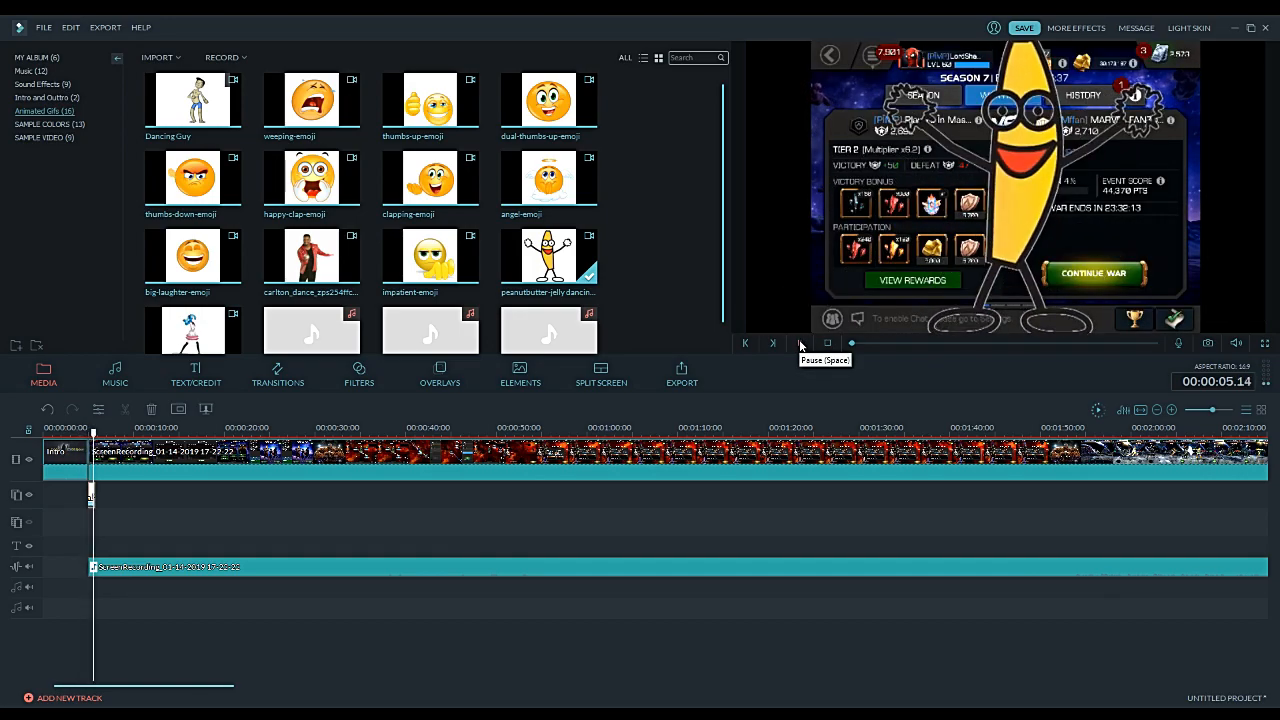
pyautogui.click(800, 344)
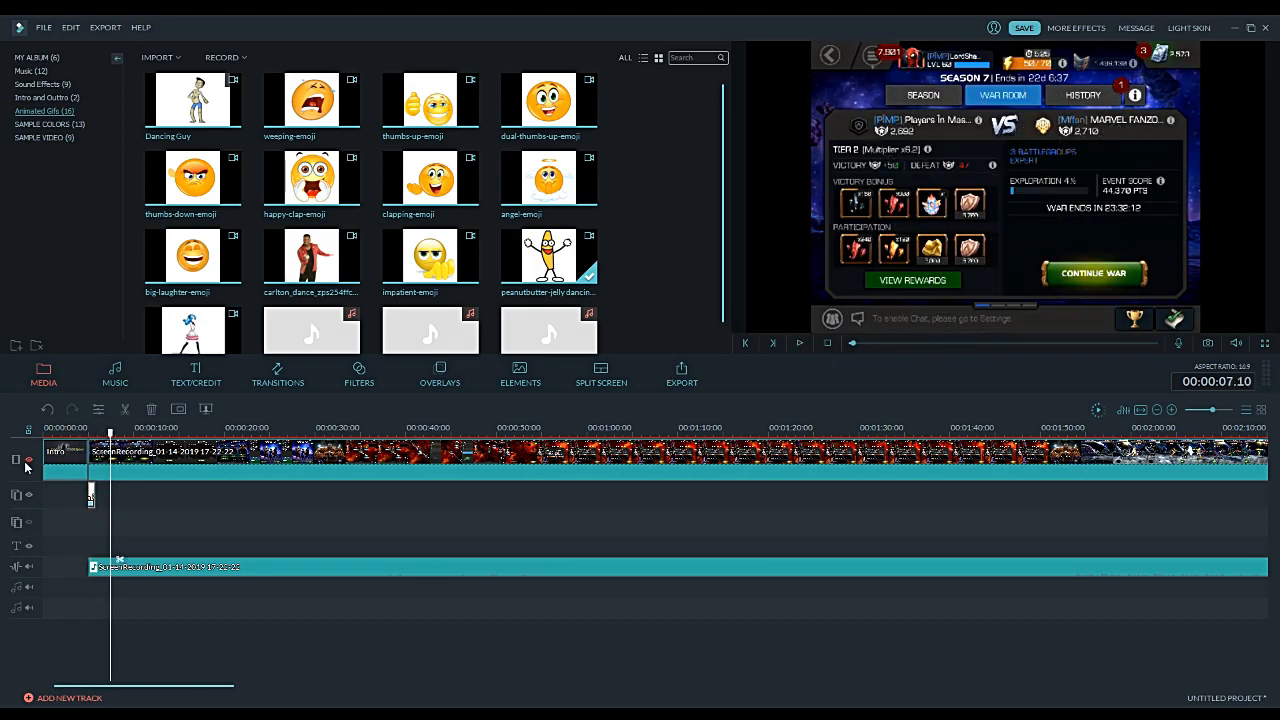
# Step: Set the banana overlay's motion effect to Fly to zoom in and preview it from 00:00:04.19
pyautogui.moveTo(111, 431); pyautogui.dragTo(94, 430)
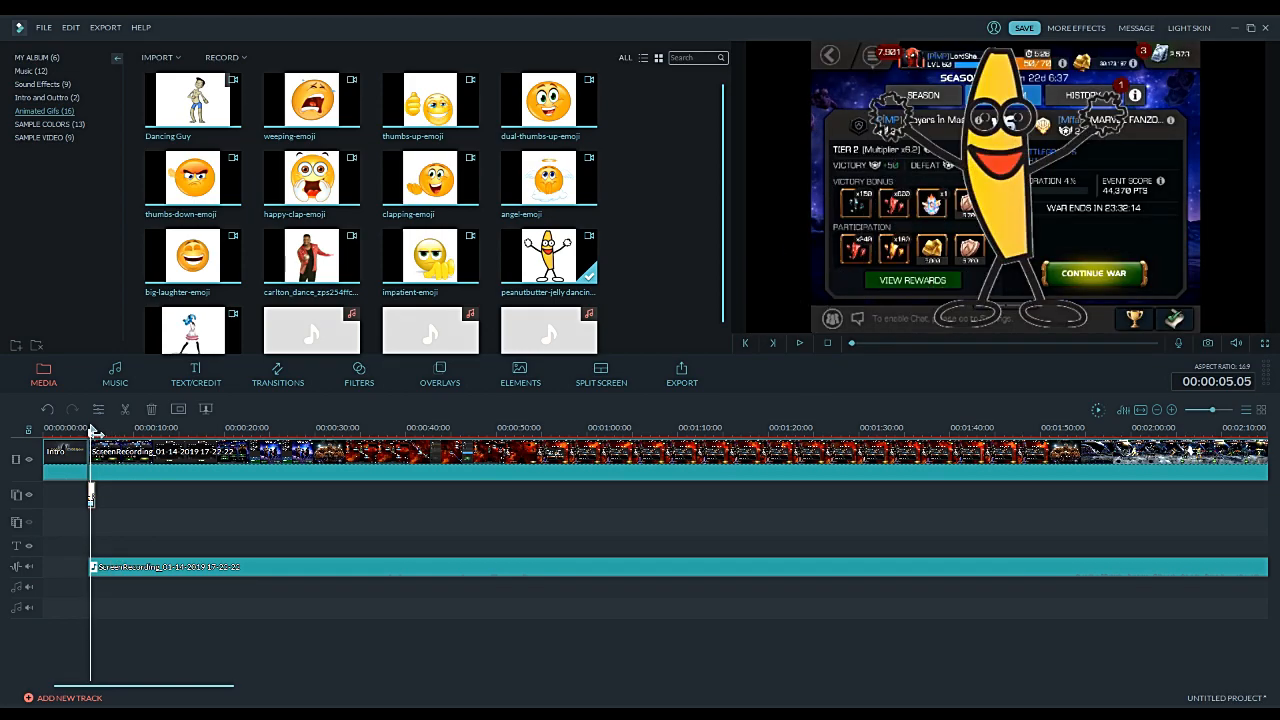
pyautogui.doubleClick(92, 497)
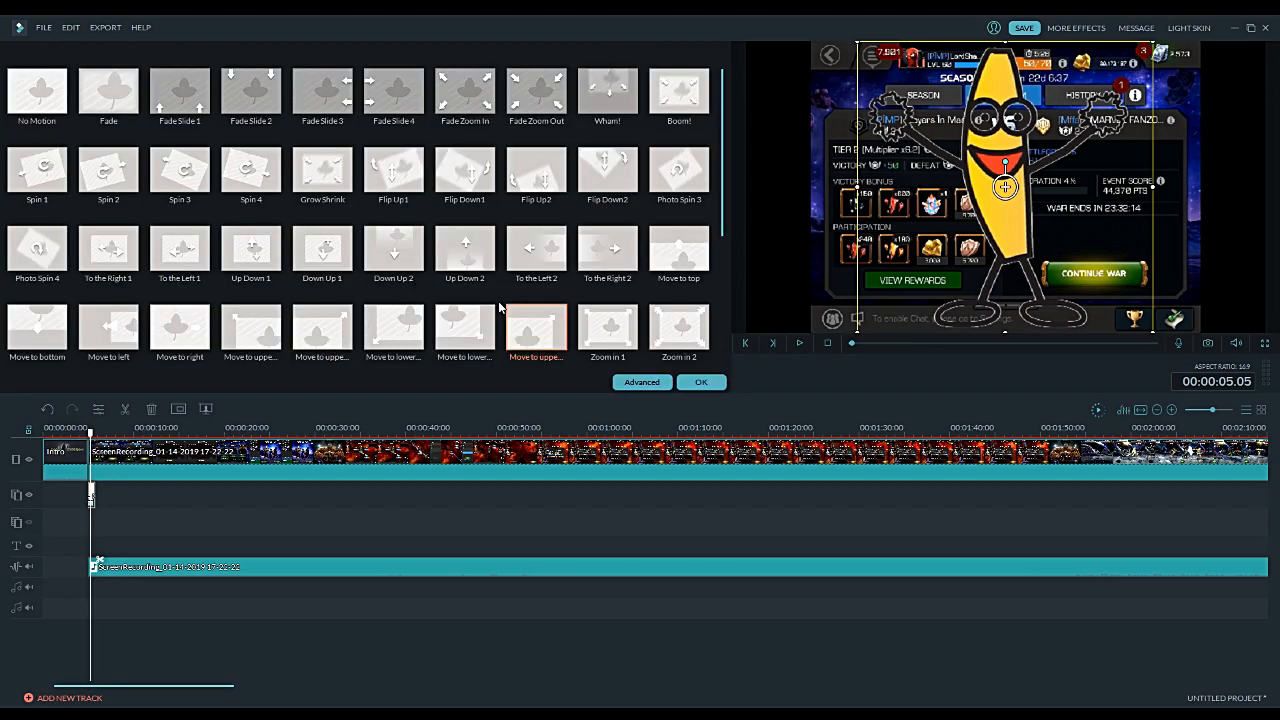
pyautogui.moveTo(727, 199); pyautogui.dragTo(712, 311)
pyautogui.click(255, 334)
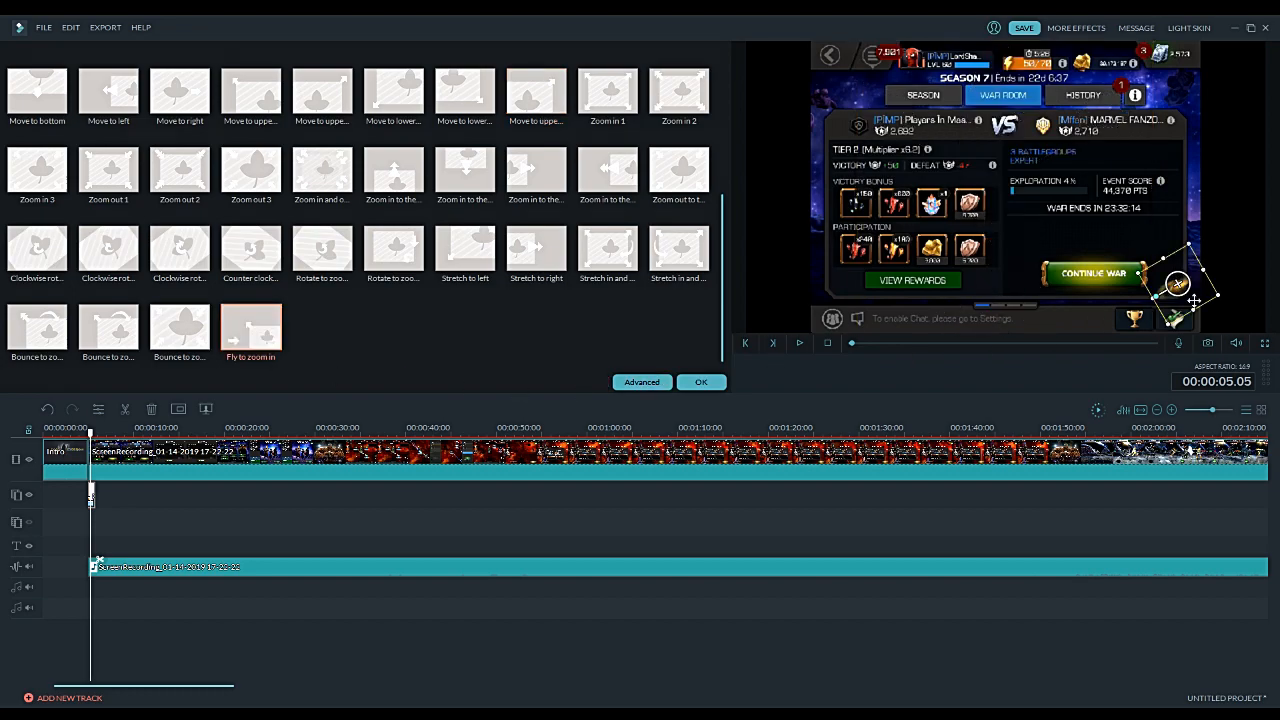
pyautogui.click(703, 382)
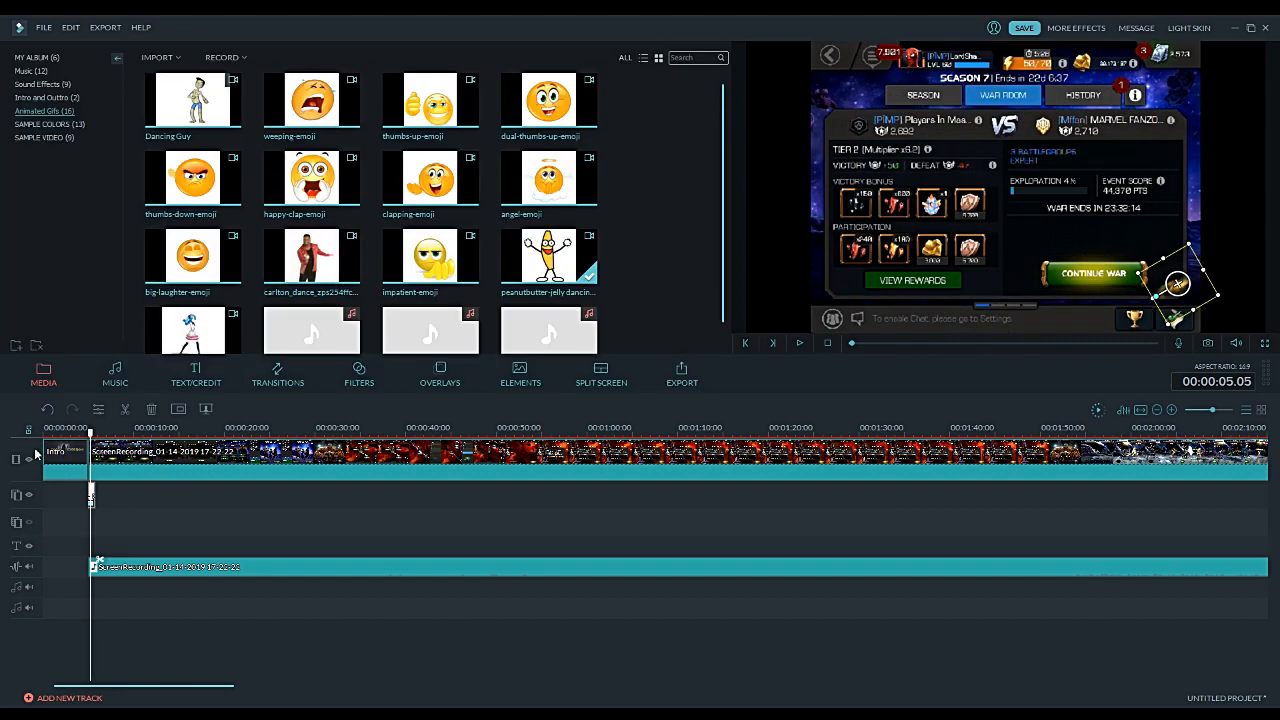
pyautogui.click(86, 429)
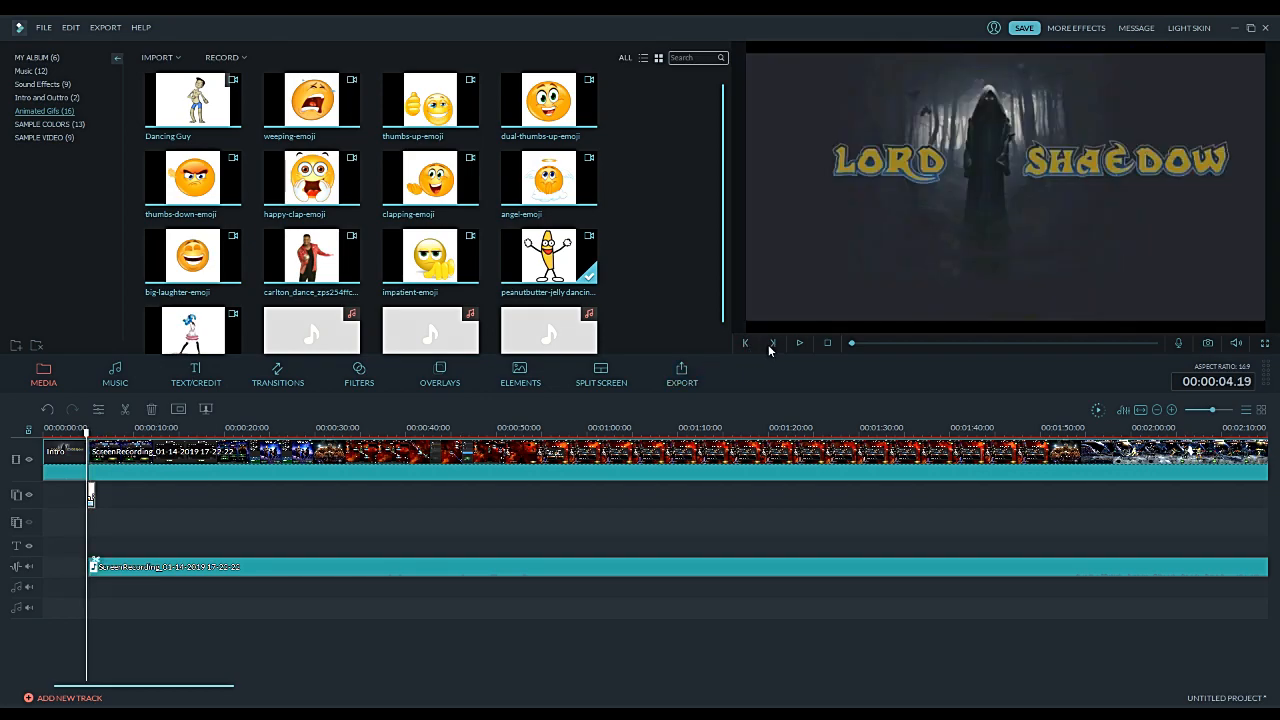
pyautogui.click(799, 344)
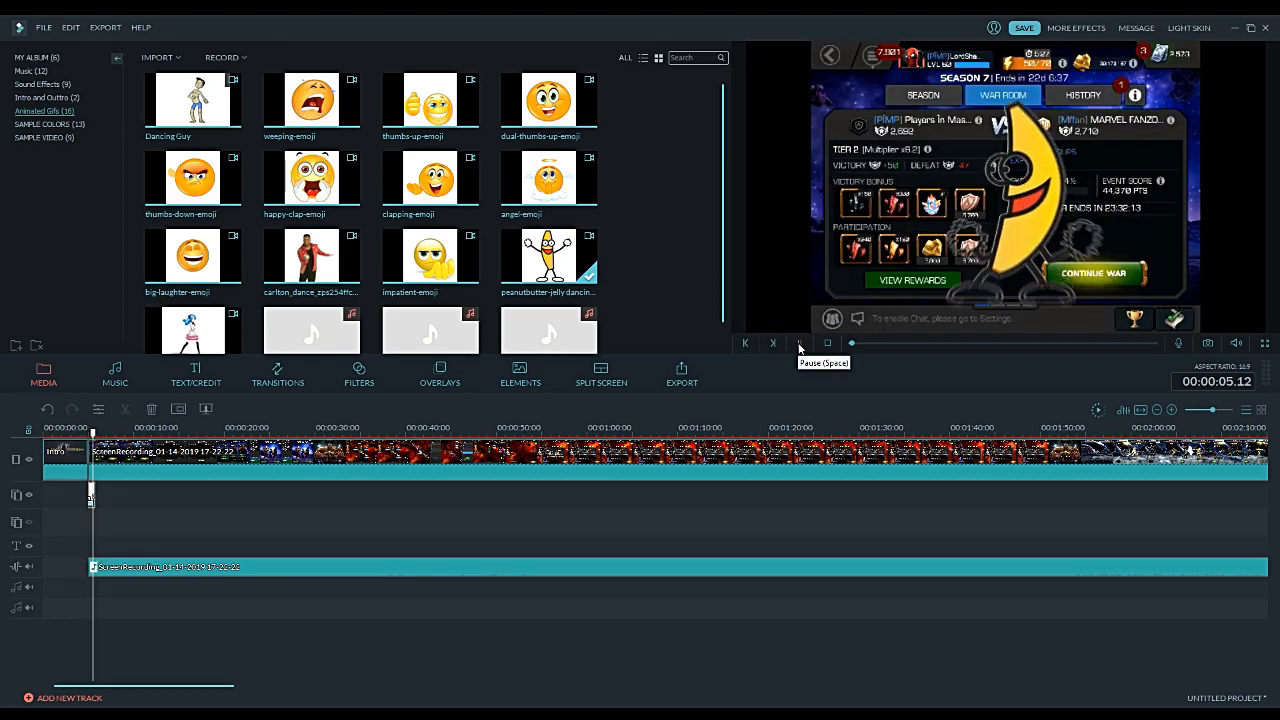
pyautogui.click(799, 344)
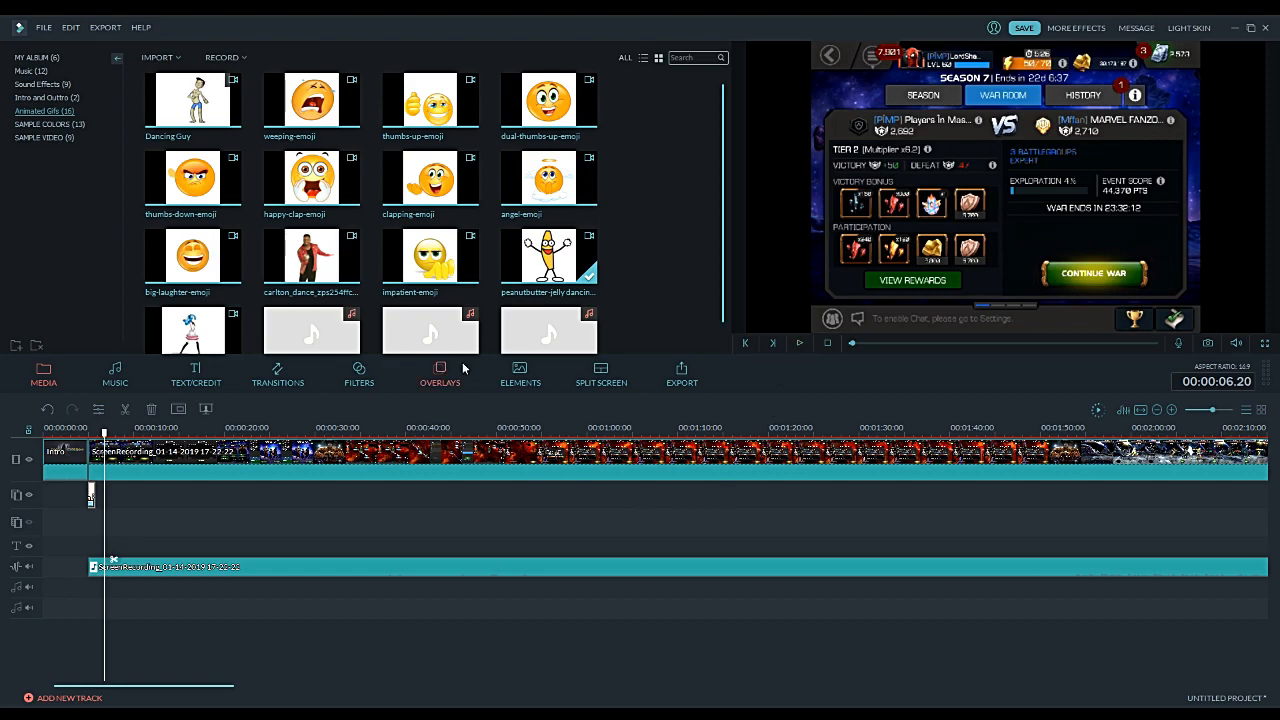